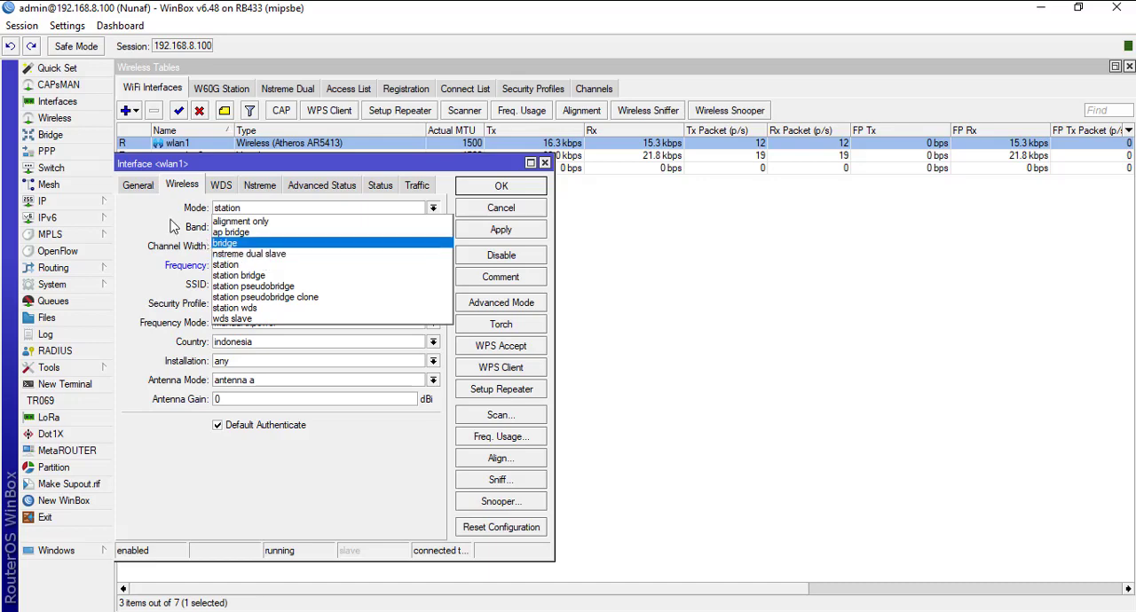
Step: Review wlan1's wireless mode and frequency options and close its settings without saving
{"action": "left_click", "coordinate": [138, 216]}
{"action": "left_click", "coordinate": [411, 265]}
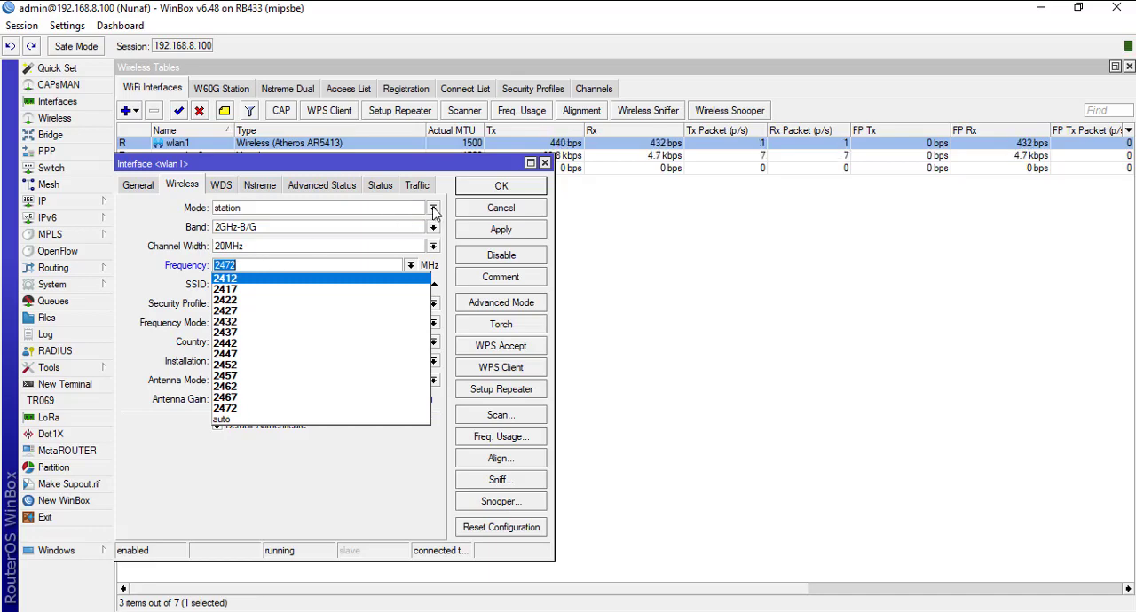
{"action": "left_click", "coordinate": [484, 210]}
{"action": "left_click", "coordinate": [504, 213]}
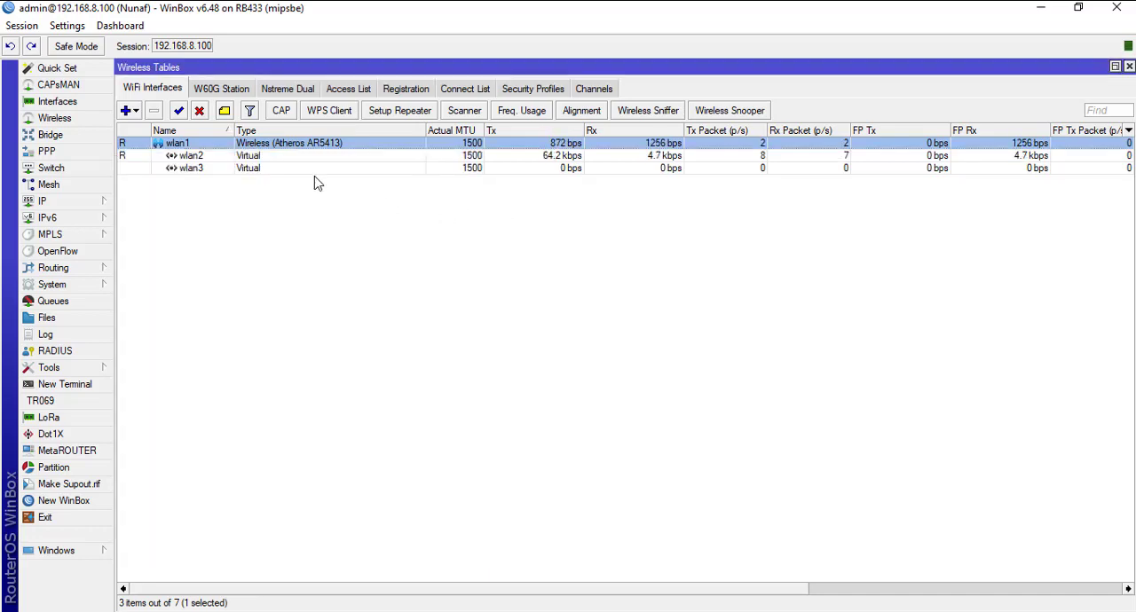
{"action": "double_click", "coordinate": [288, 146]}
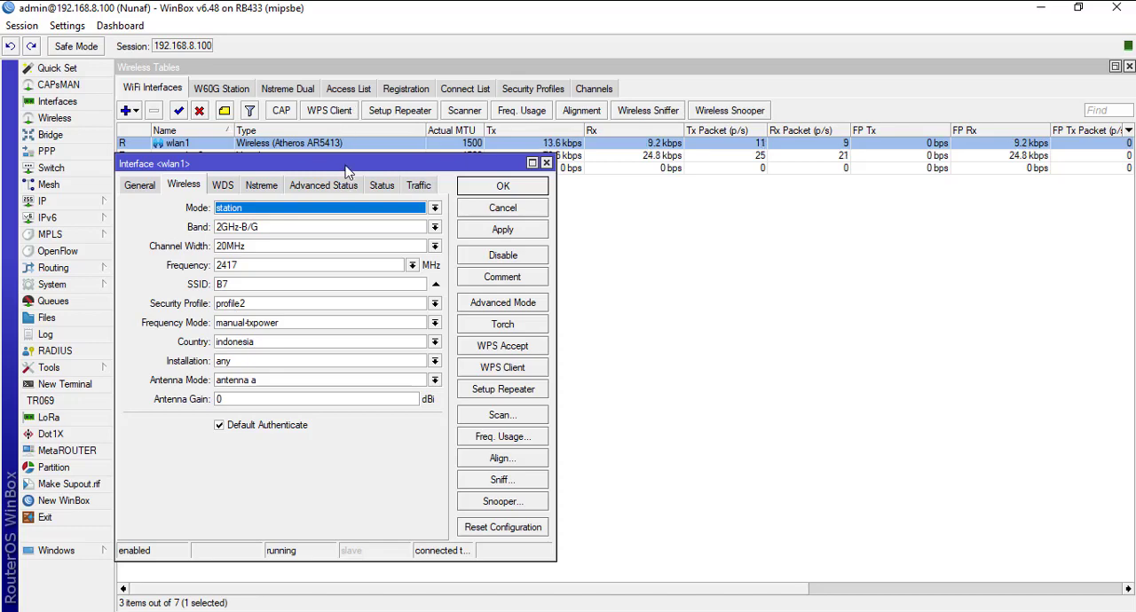
{"action": "left_click", "coordinate": [529, 213]}
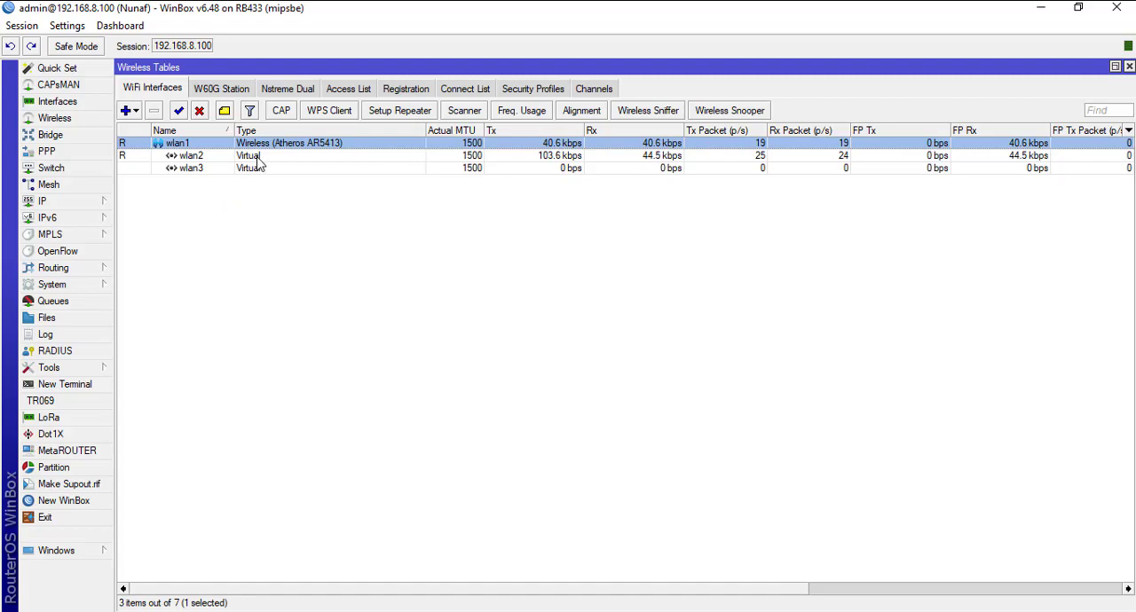
Step: Open the settings of wlan2 and wlan1 and close the wireless interface list behind them
{"action": "double_click", "coordinate": [263, 157]}
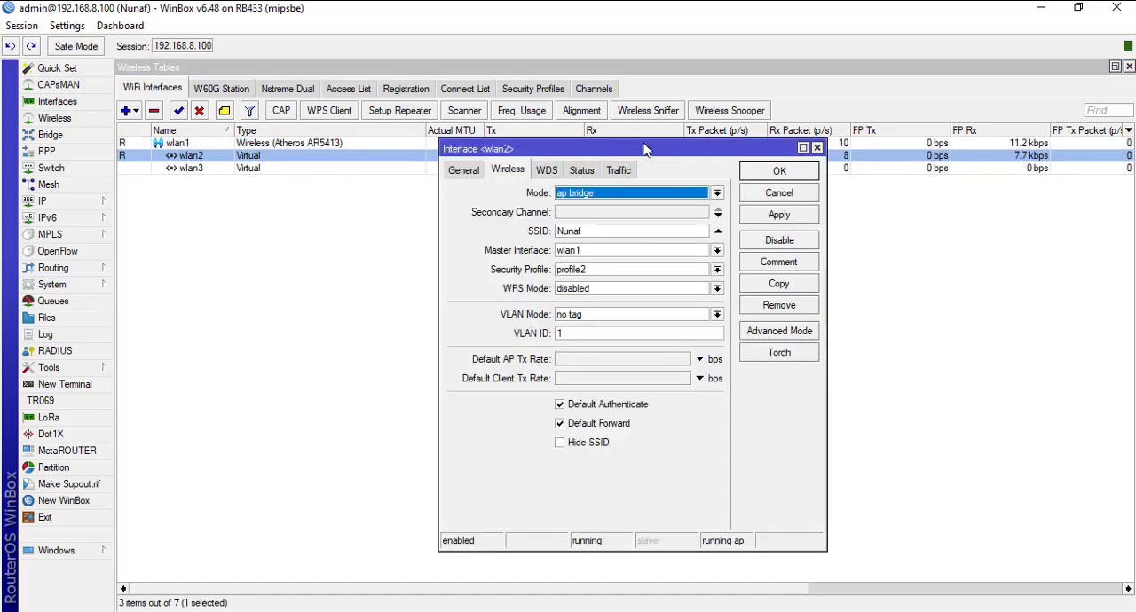
{"action": "left_click_drag", "start_coordinate": [645, 148], "coordinate": [925, 192]}
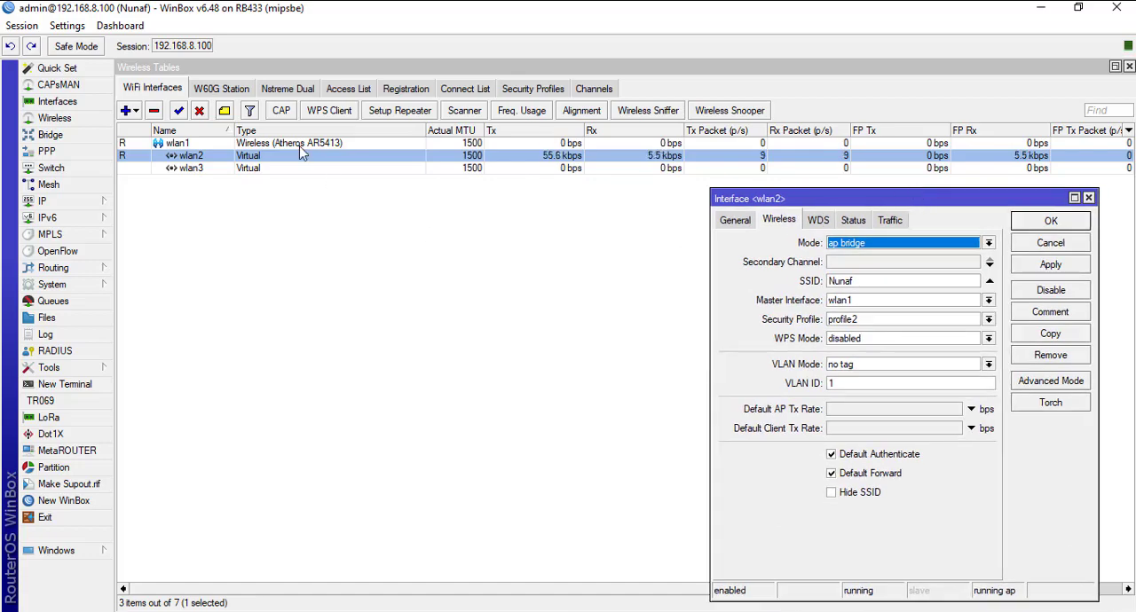
{"action": "double_click", "coordinate": [299, 146]}
{"action": "left_click", "coordinate": [1127, 67]}
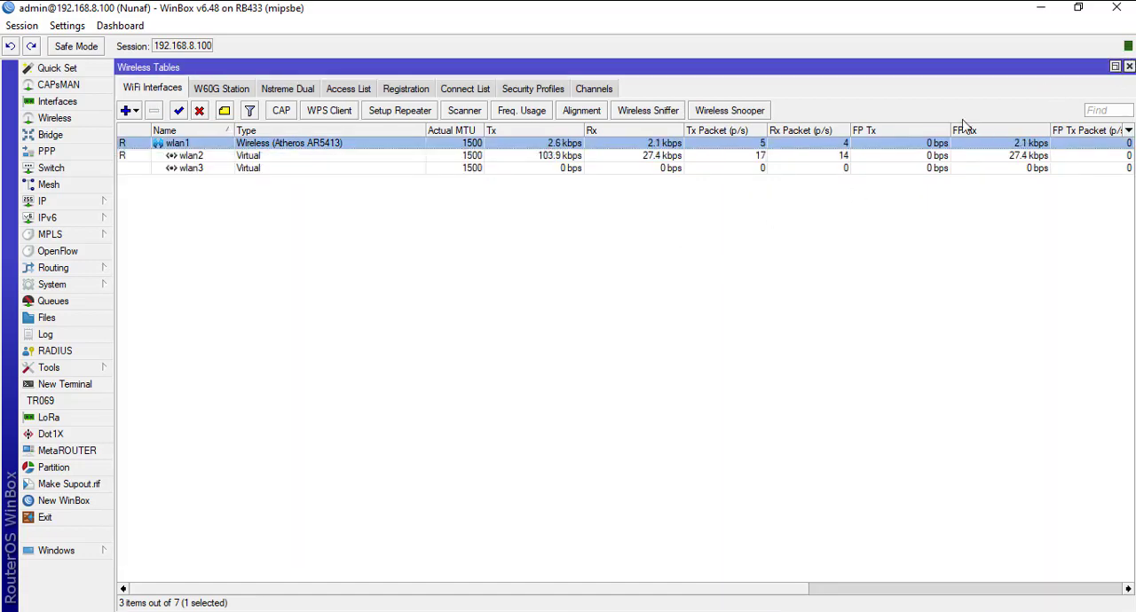
{"action": "left_click", "coordinate": [1129, 67]}
Step: Arrange the wlan1 and wlan2 settings windows side by side, with wlan1 first
{"action": "left_click_drag", "start_coordinate": [350, 157], "coordinate": [344, 76]}
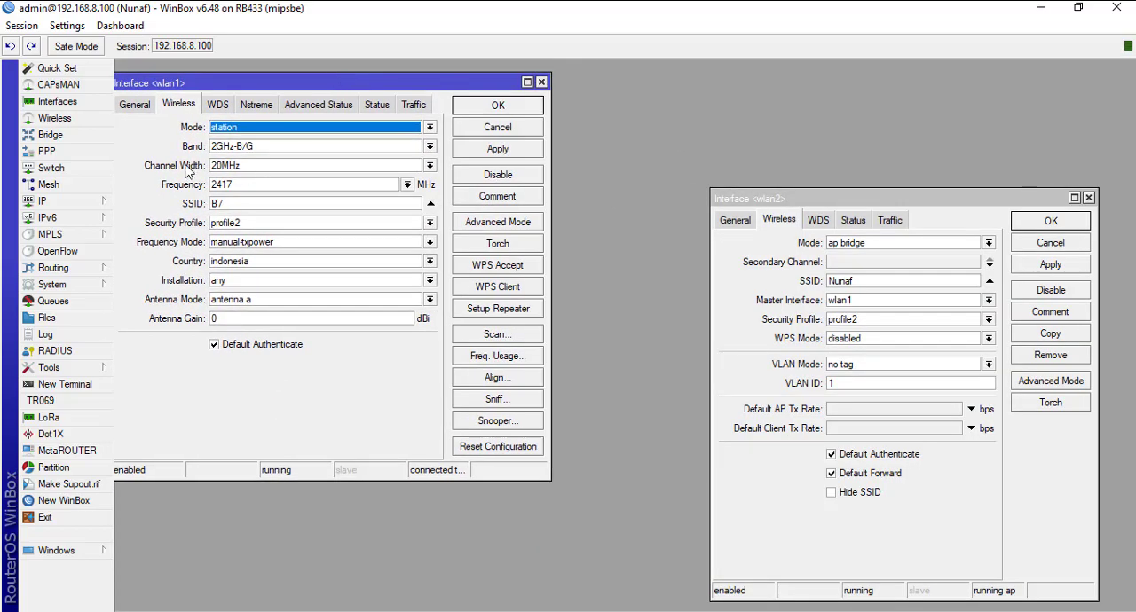
{"action": "left_click_drag", "start_coordinate": [229, 87], "coordinate": [237, 81]}
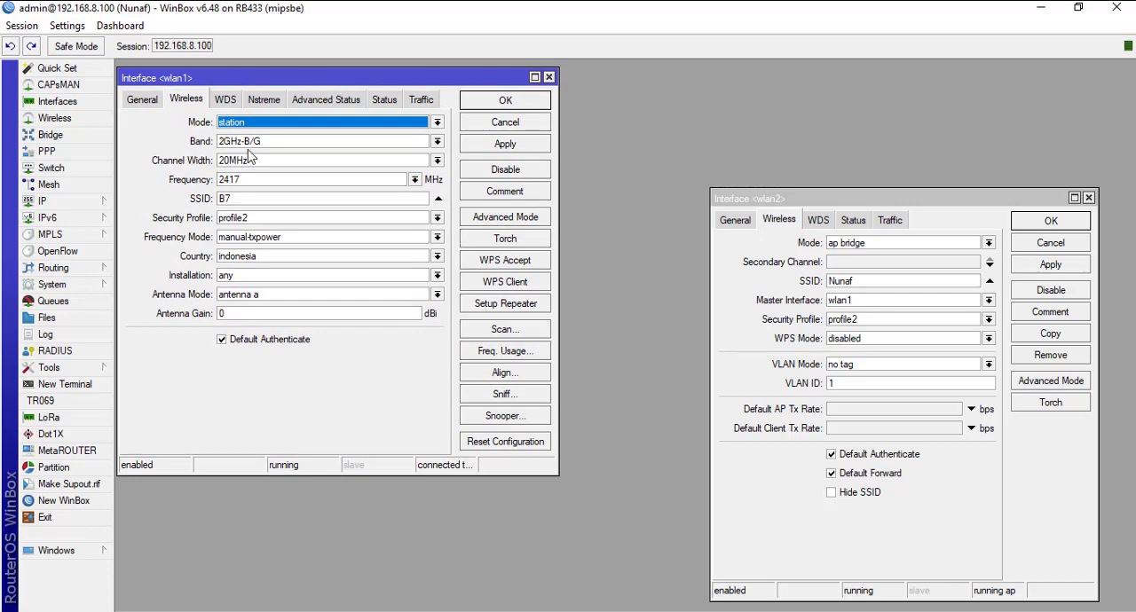
{"action": "left_click_drag", "start_coordinate": [835, 197], "coordinate": [687, 71]}
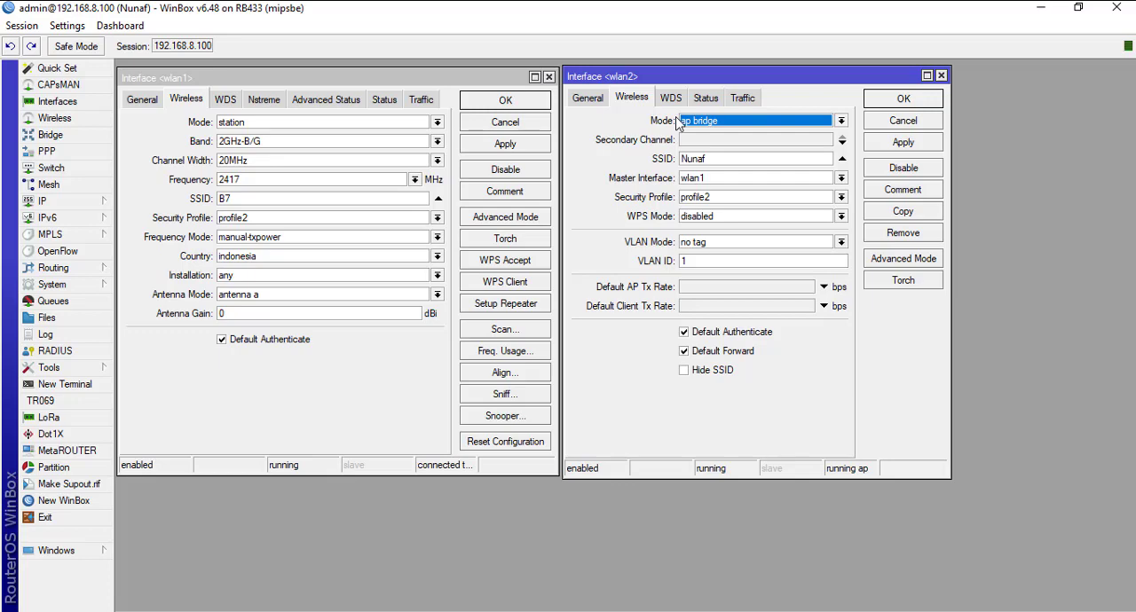
Step: Set wlan1's wireless mode to ap bridge and wlan2's wireless mode to station
{"action": "left_click", "coordinate": [438, 122]}
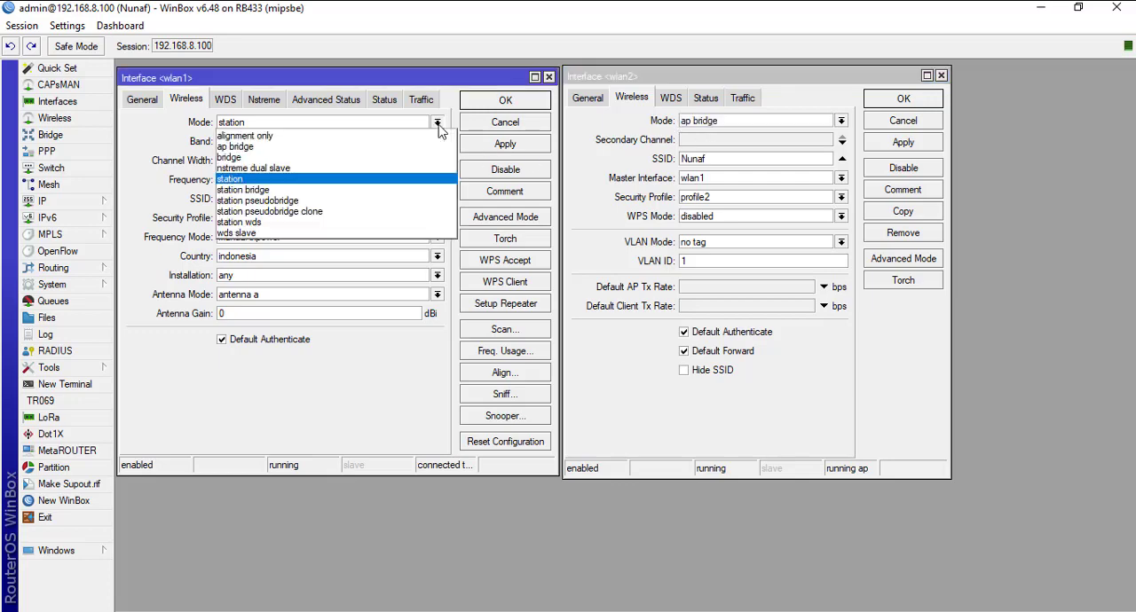
{"action": "left_click", "coordinate": [262, 145]}
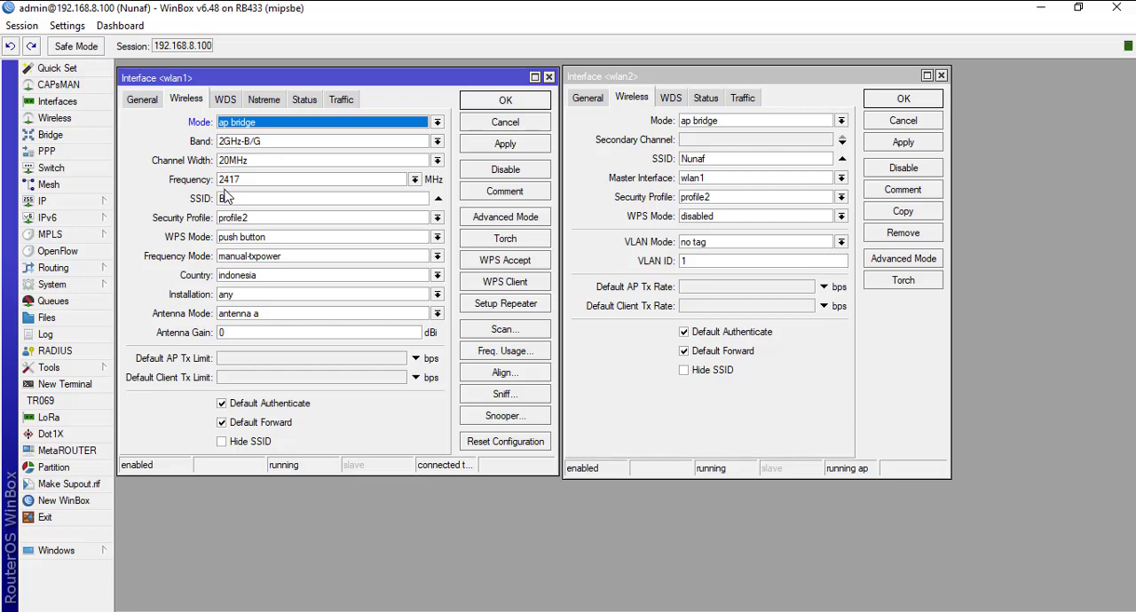
{"action": "left_click", "coordinate": [840, 120]}
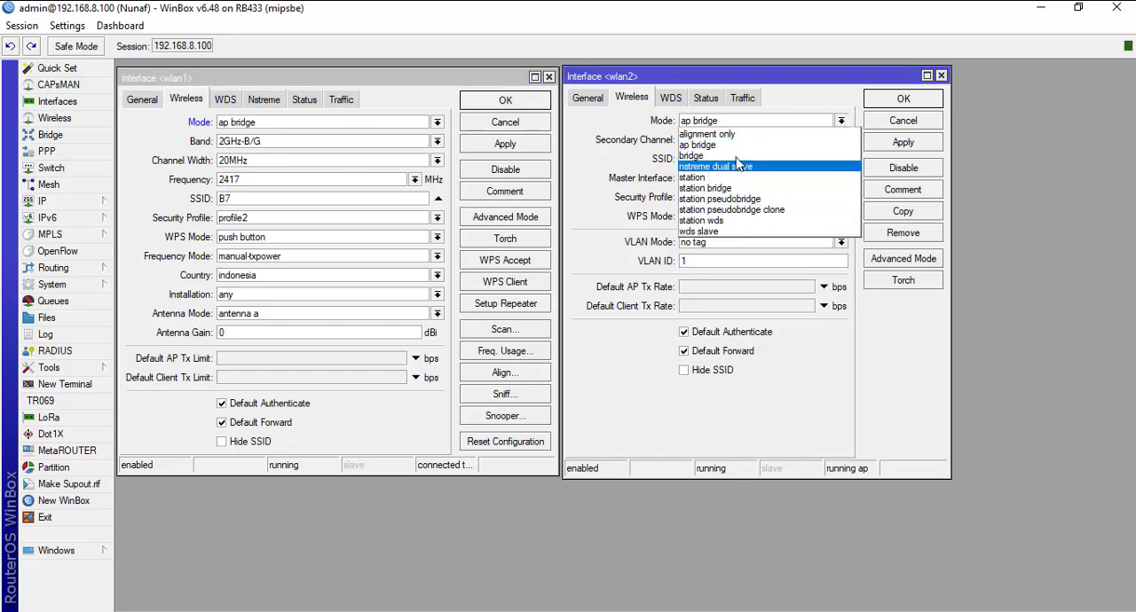
{"action": "left_click", "coordinate": [701, 177]}
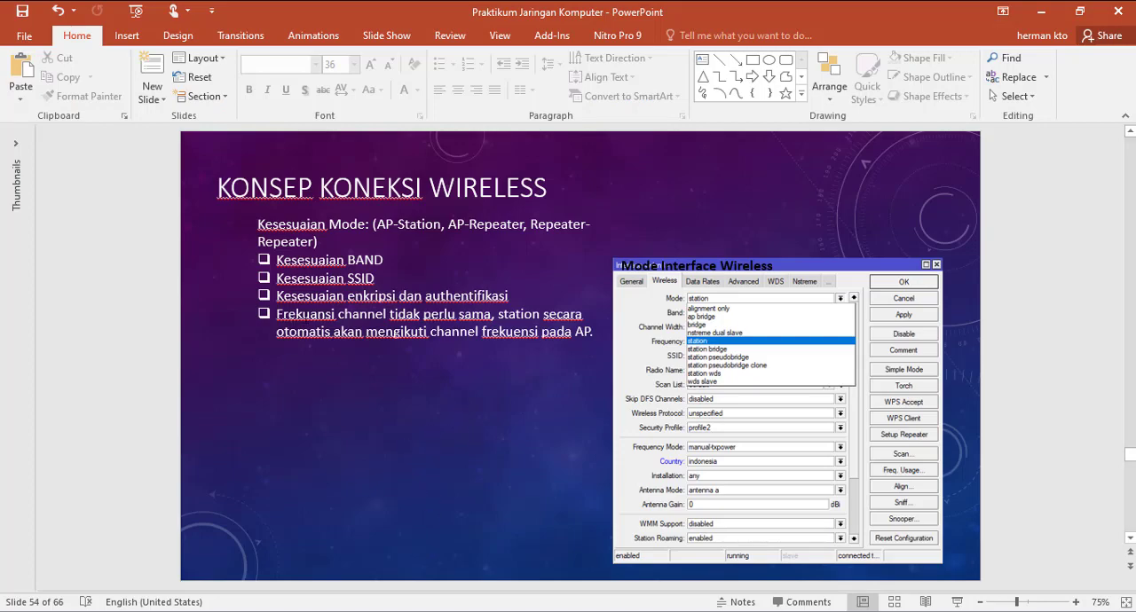
Step: Show the Mode Interface Wireless slide in PowerPoint and place the WinBox window over its lower part
{"action": "scroll", "coordinate": [533, 371], "scroll_direction": "down", "scroll_amount": 1}
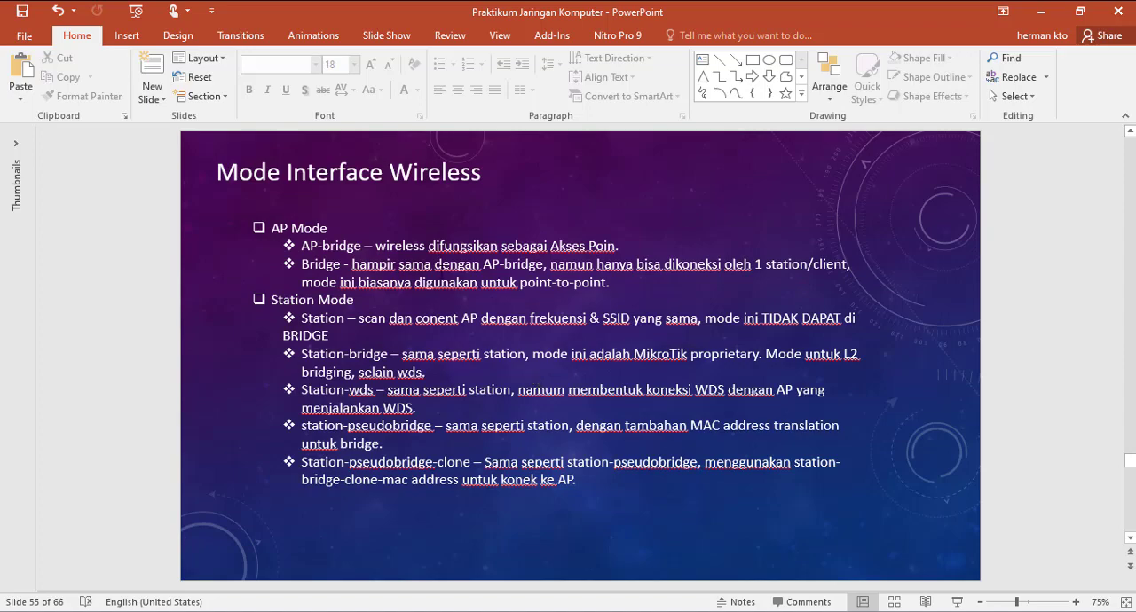
{"action": "key", "text": "alt+Tab"}
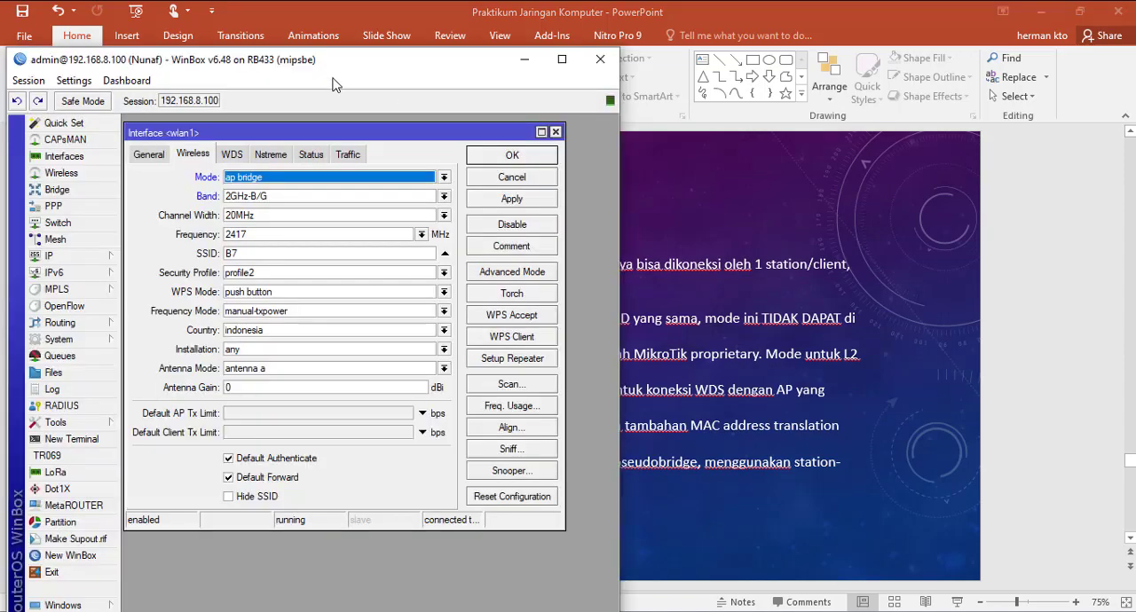
{"action": "left_click_drag", "start_coordinate": [336, 67], "coordinate": [868, 331]}
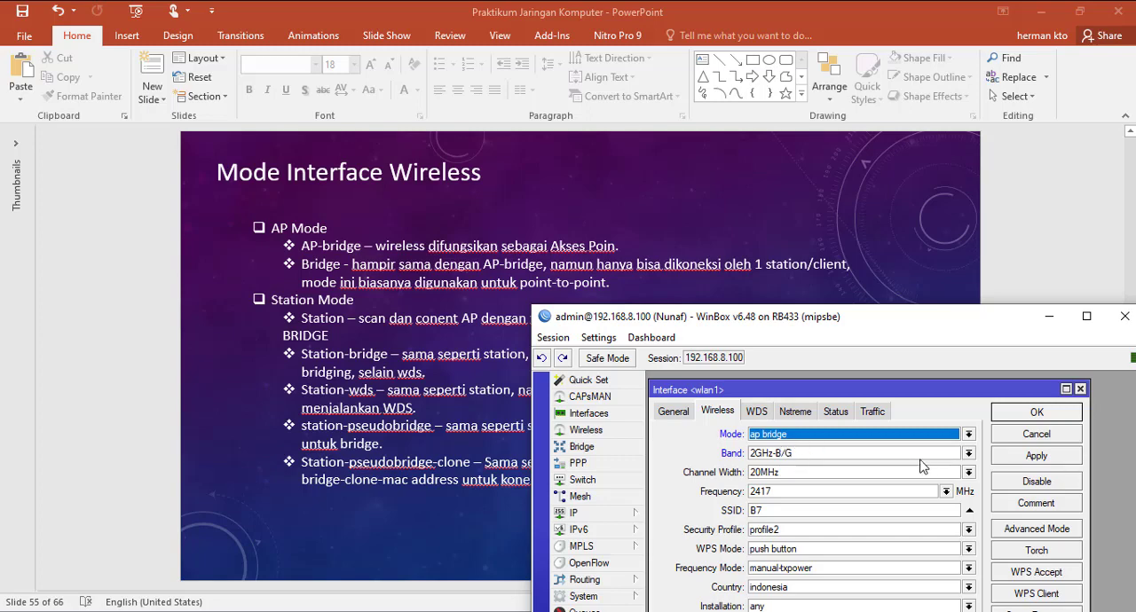
Step: Try the ap bridge and bridge modes on wlan1, ending with bridge selected
{"action": "left_click", "coordinate": [975, 438]}
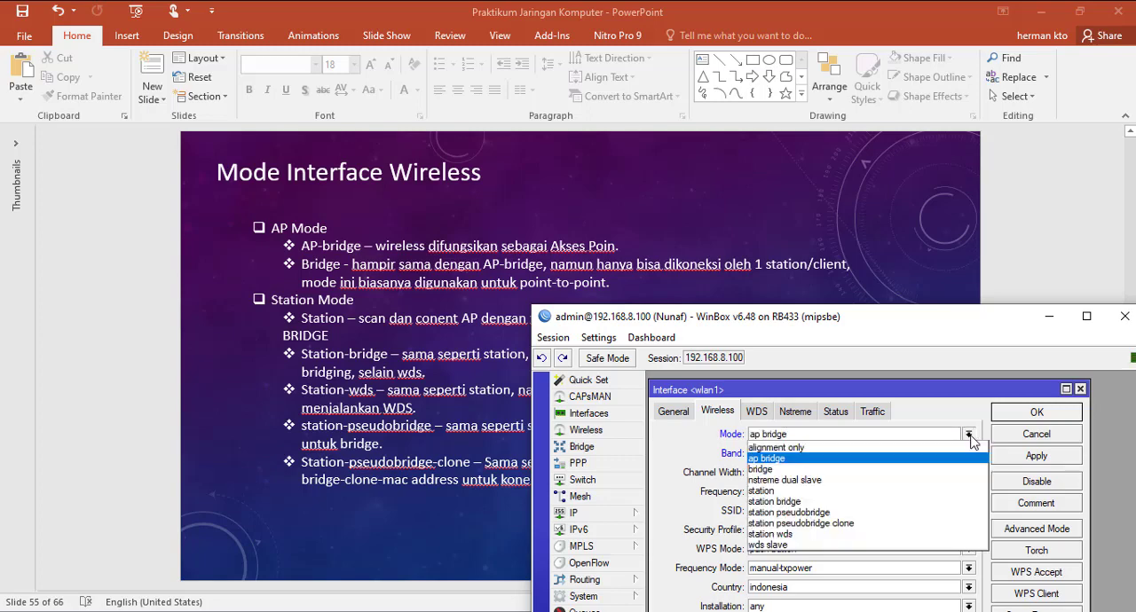
{"action": "left_click", "coordinate": [788, 458]}
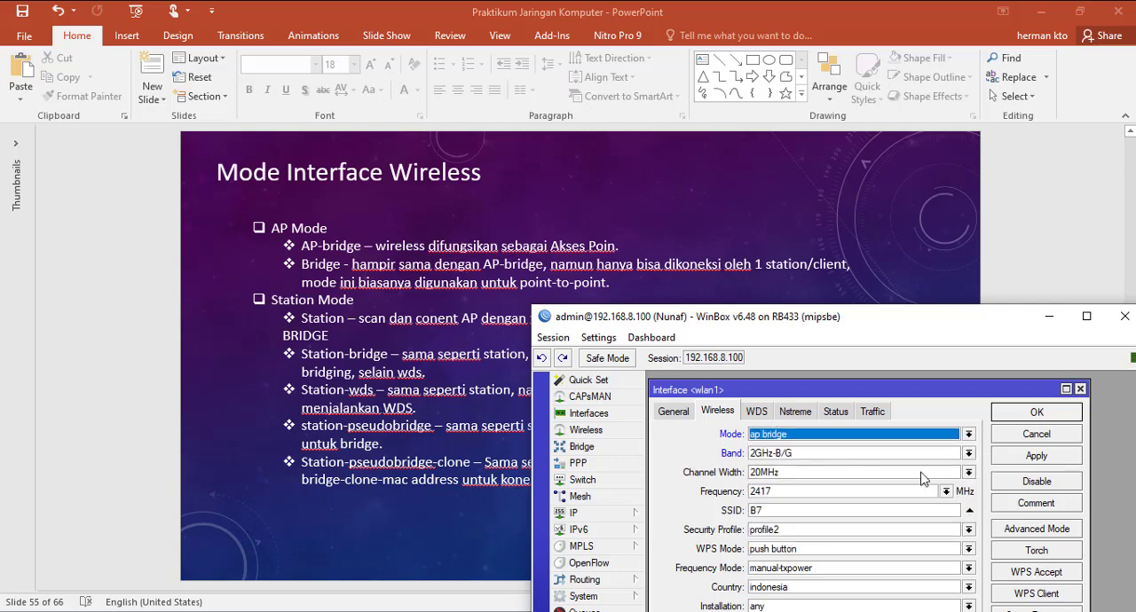
{"action": "left_click", "coordinate": [968, 435]}
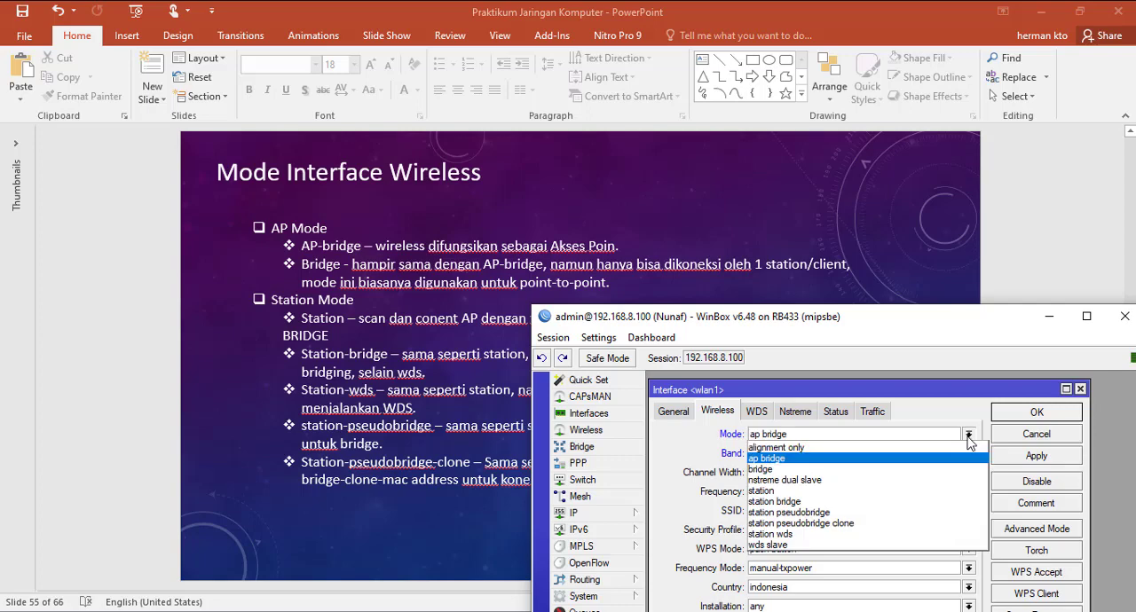
{"action": "left_click", "coordinate": [763, 469]}
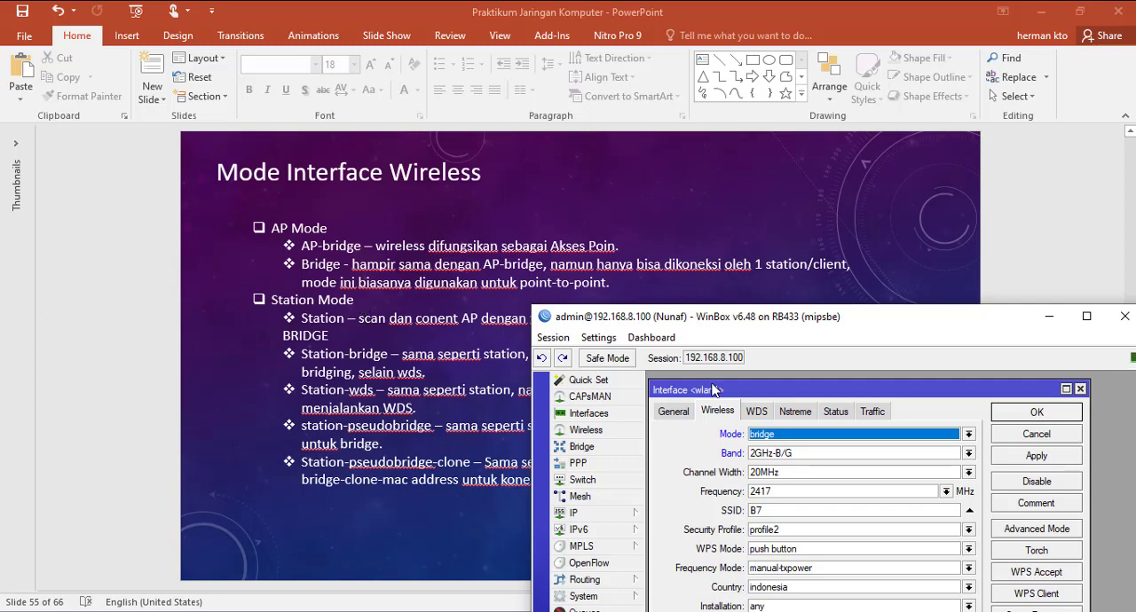
{"action": "left_click", "coordinate": [969, 434]}
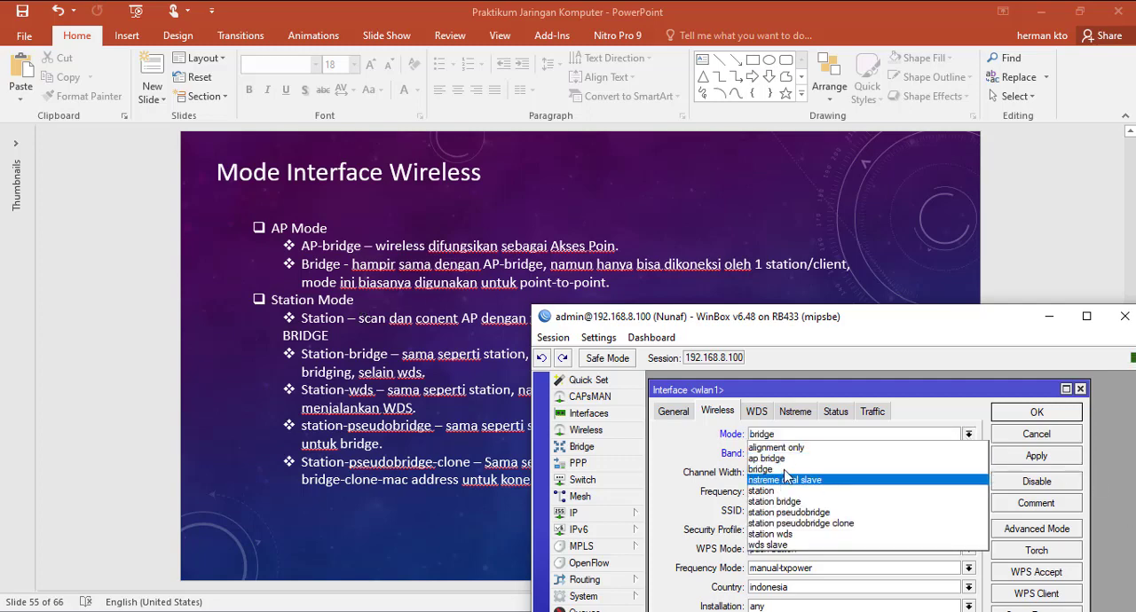
{"action": "left_click", "coordinate": [844, 458]}
{"action": "left_click", "coordinate": [971, 437]}
{"action": "left_click", "coordinate": [931, 470]}
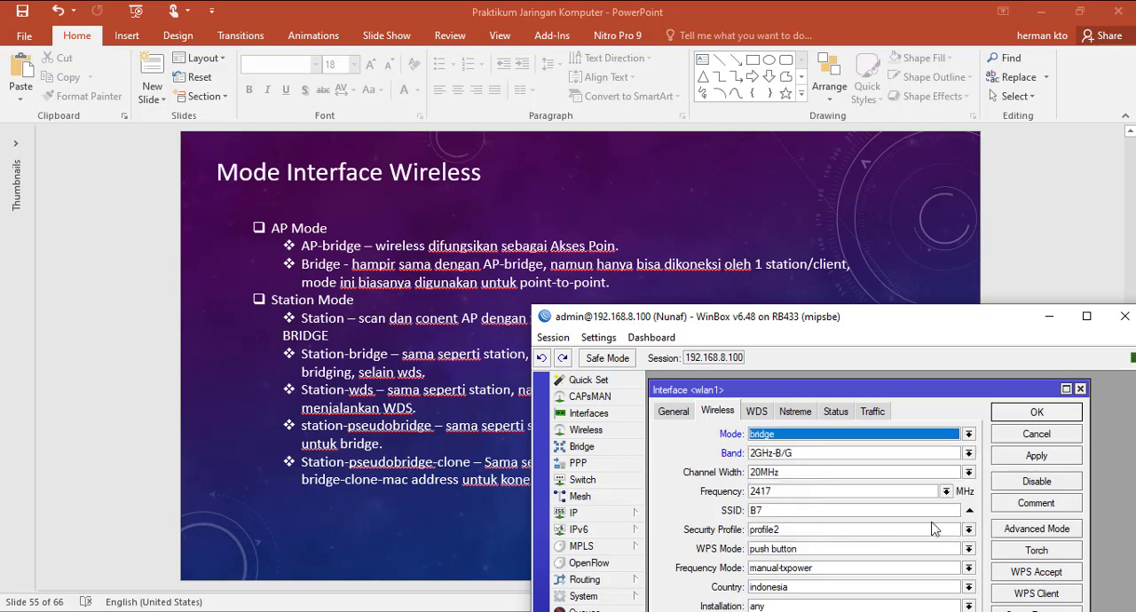
Step: Set wlan1's wireless mode to station and move WinBox down to uncover the slide's Station Mode entries
{"action": "left_click", "coordinate": [968, 434]}
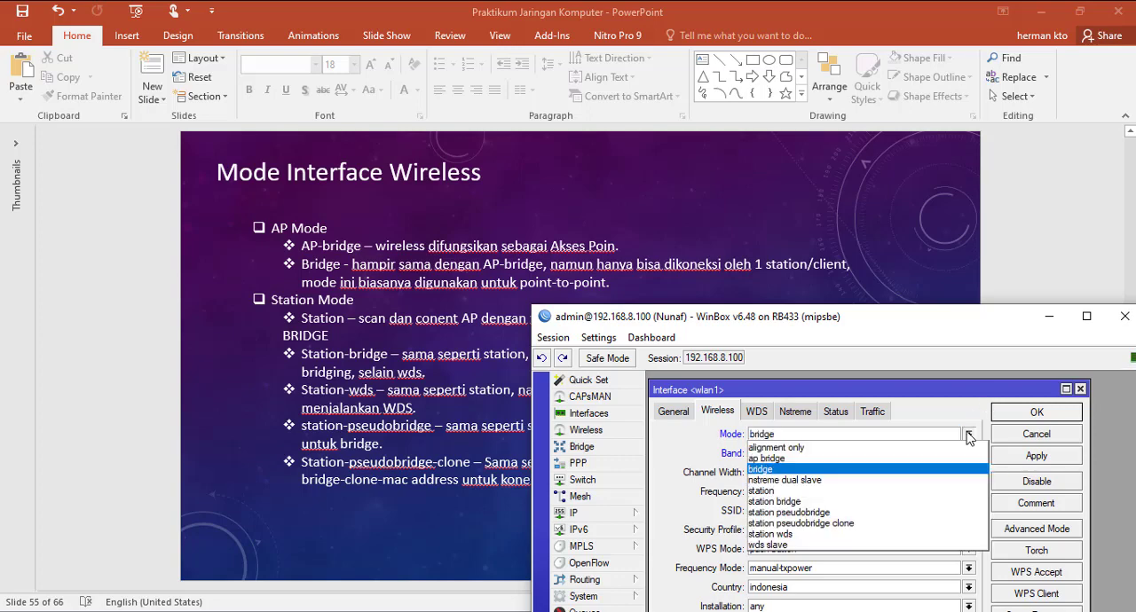
{"action": "left_click", "coordinate": [771, 492]}
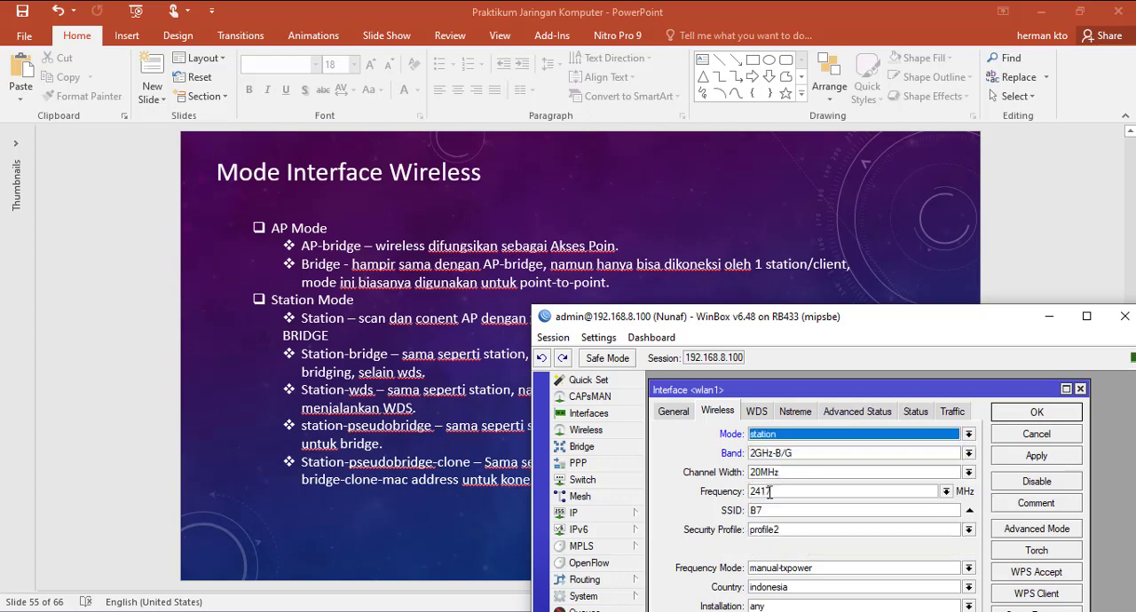
{"action": "left_click", "coordinate": [968, 434]}
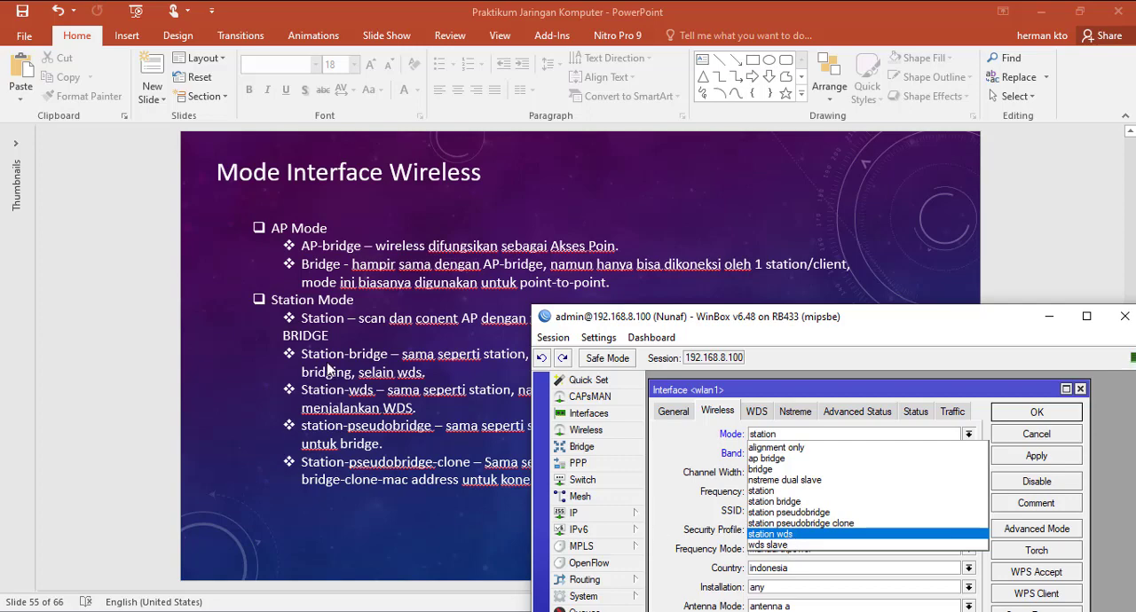
{"action": "left_click", "coordinate": [767, 321]}
{"action": "left_click_drag", "start_coordinate": [841, 321], "coordinate": [789, 530]}
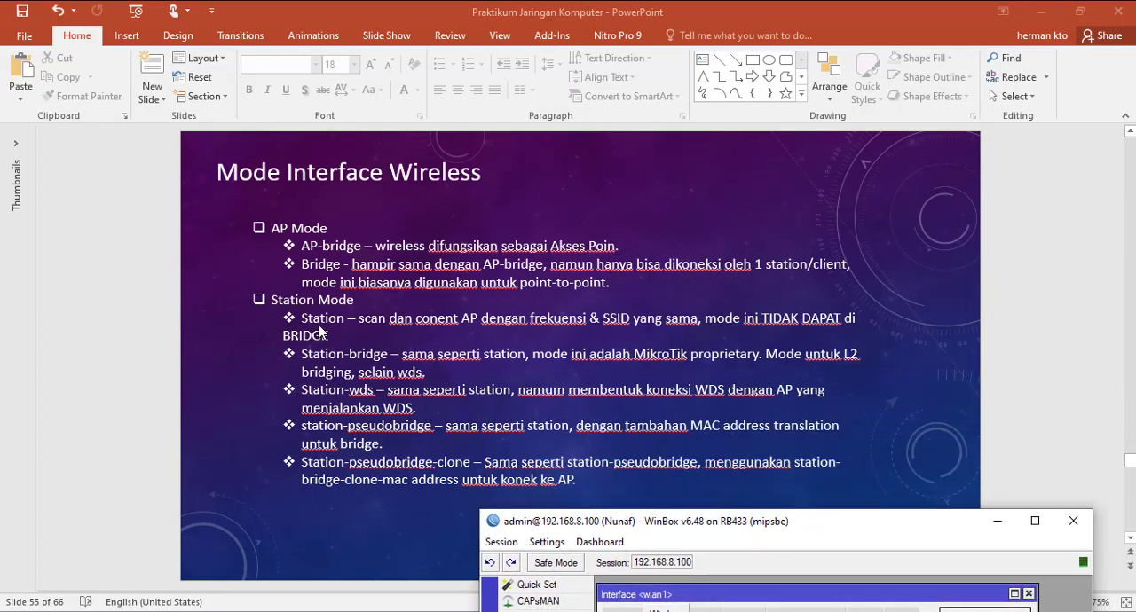
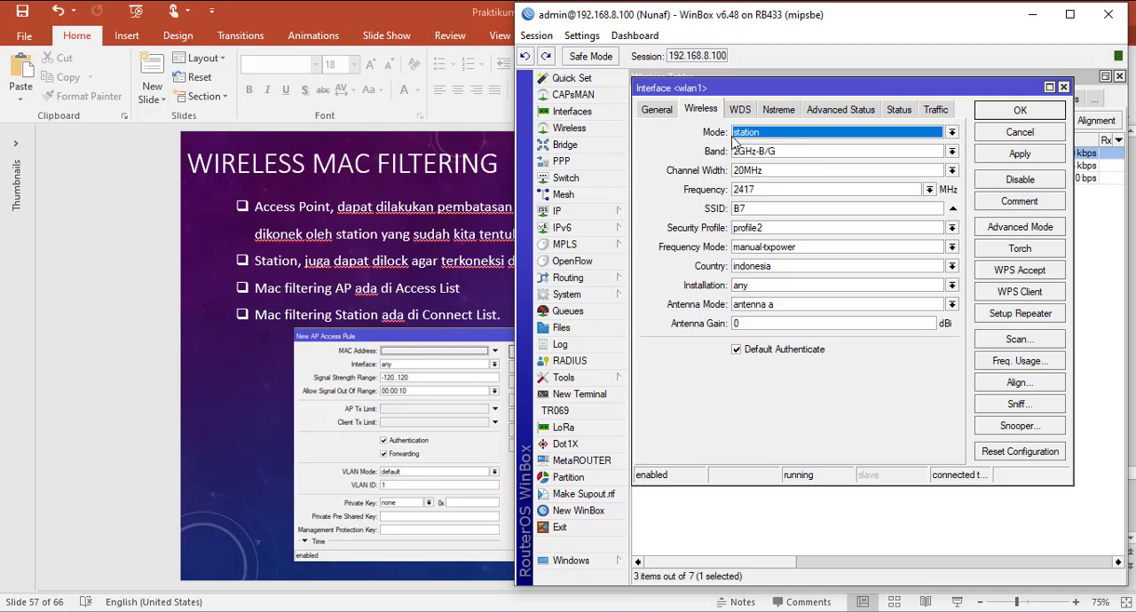
Step: Try the ap bridge and bridge modes on wlan1, and discard the changes
{"action": "left_click", "coordinate": [951, 132]}
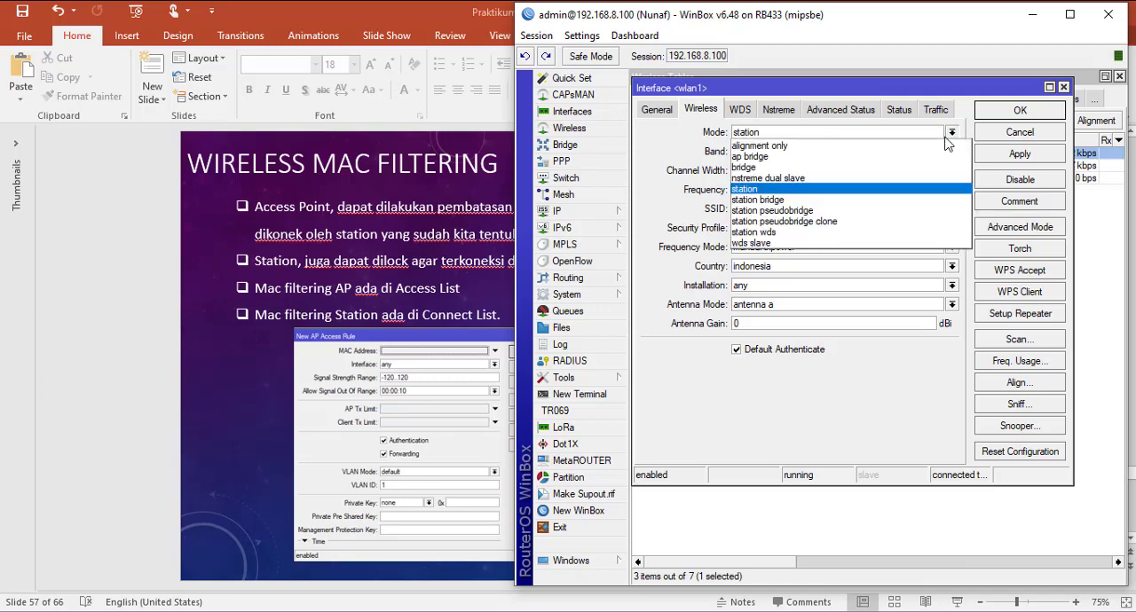
{"action": "left_click", "coordinate": [817, 158]}
{"action": "left_click", "coordinate": [951, 132]}
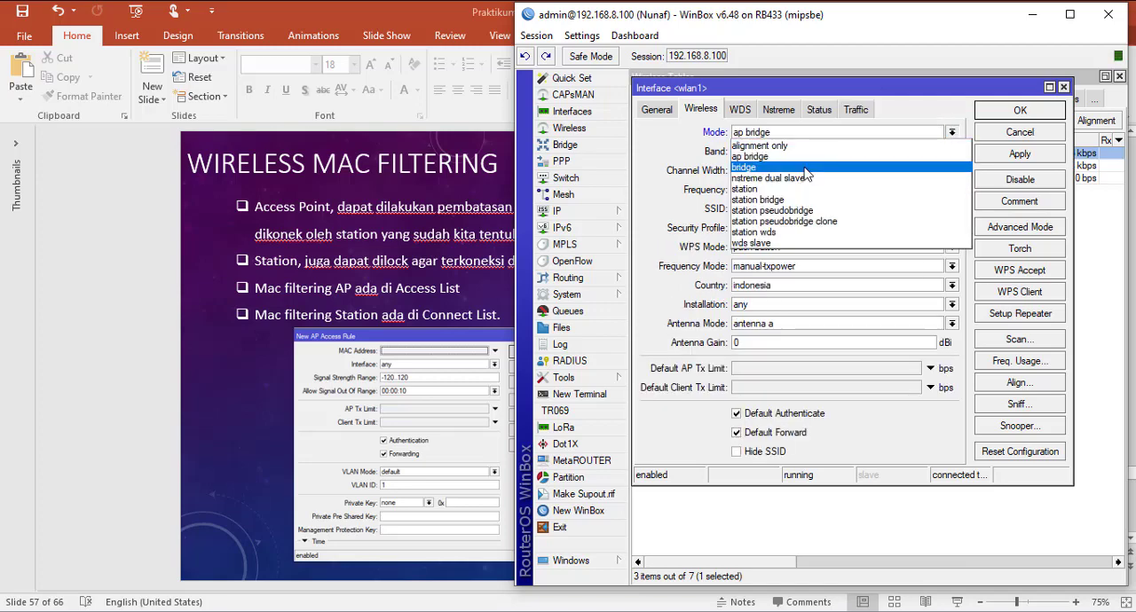
{"action": "left_click", "coordinate": [804, 167]}
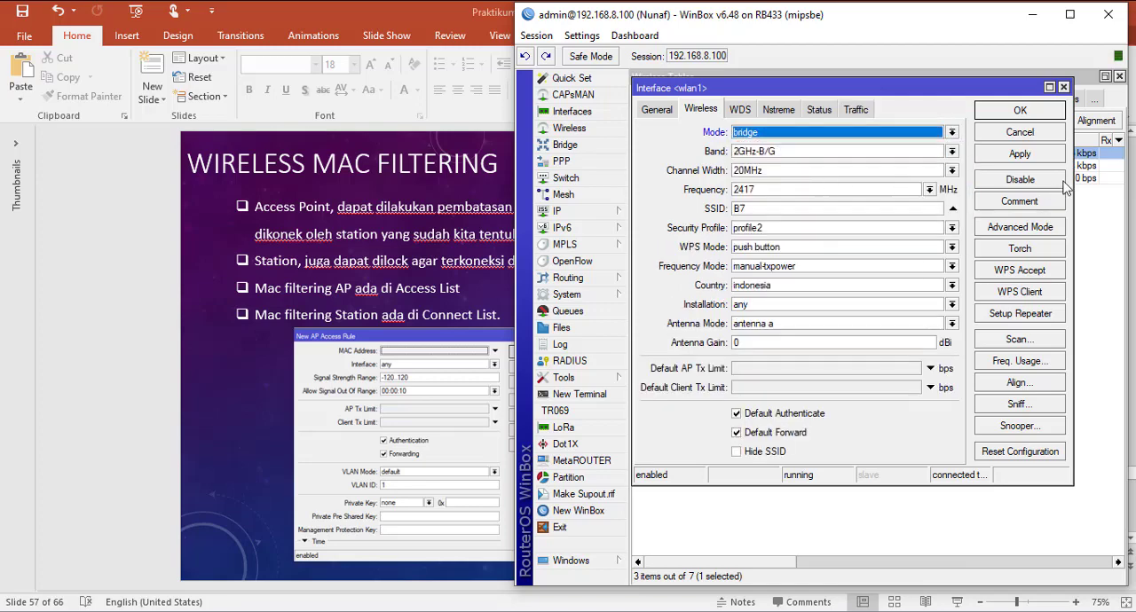
{"action": "left_click", "coordinate": [1022, 133]}
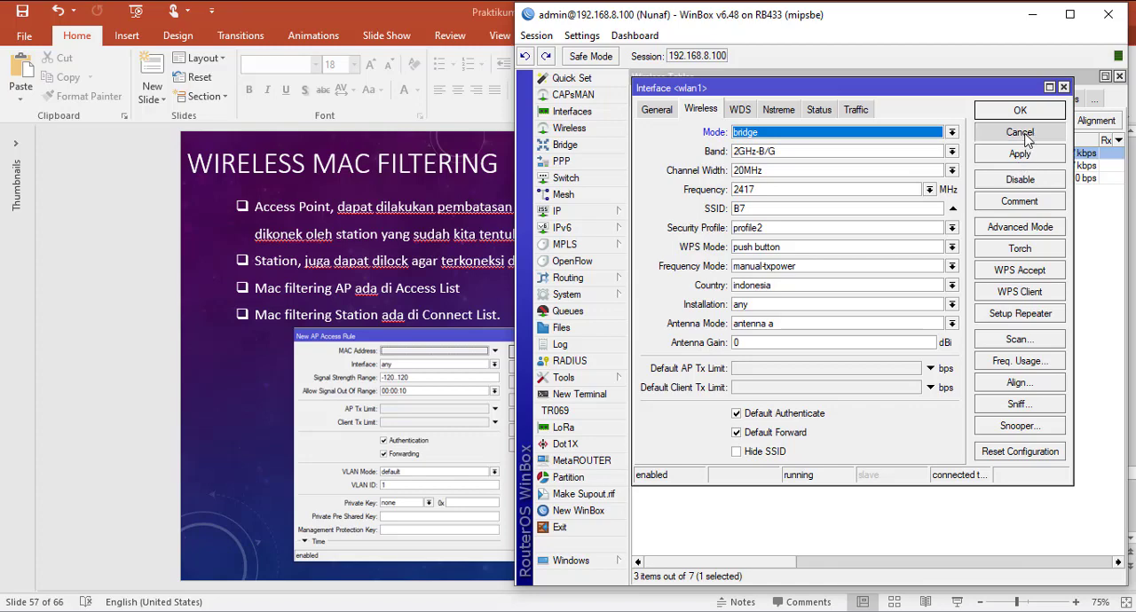
Step: View wlan1's wireless settings once more, close them and show the wireless Connect List
{"action": "left_click", "coordinate": [862, 99]}
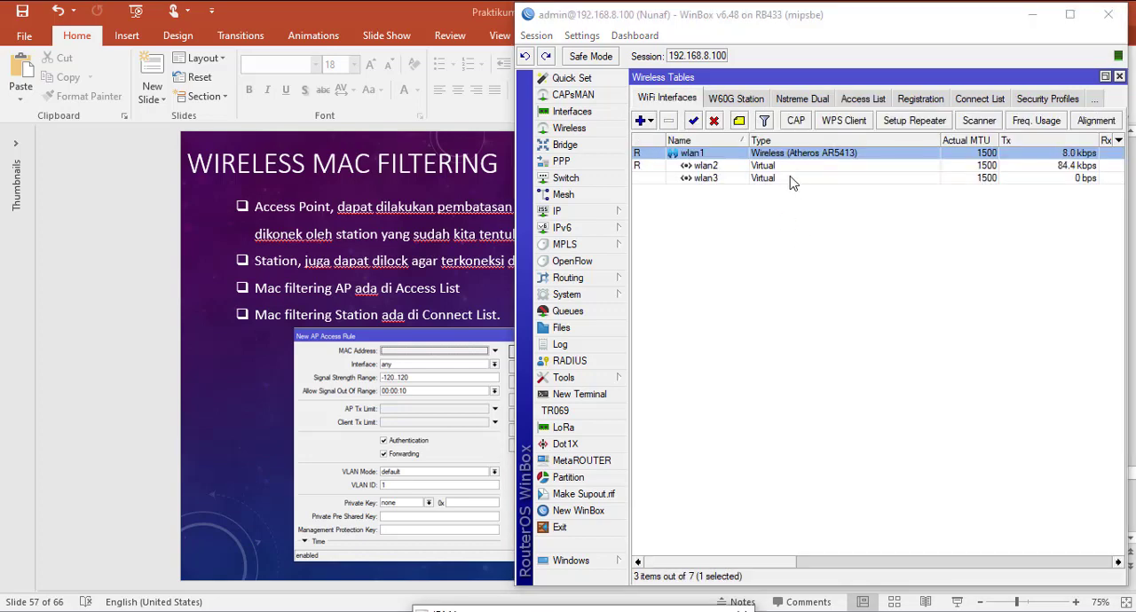
{"action": "double_click", "coordinate": [799, 154]}
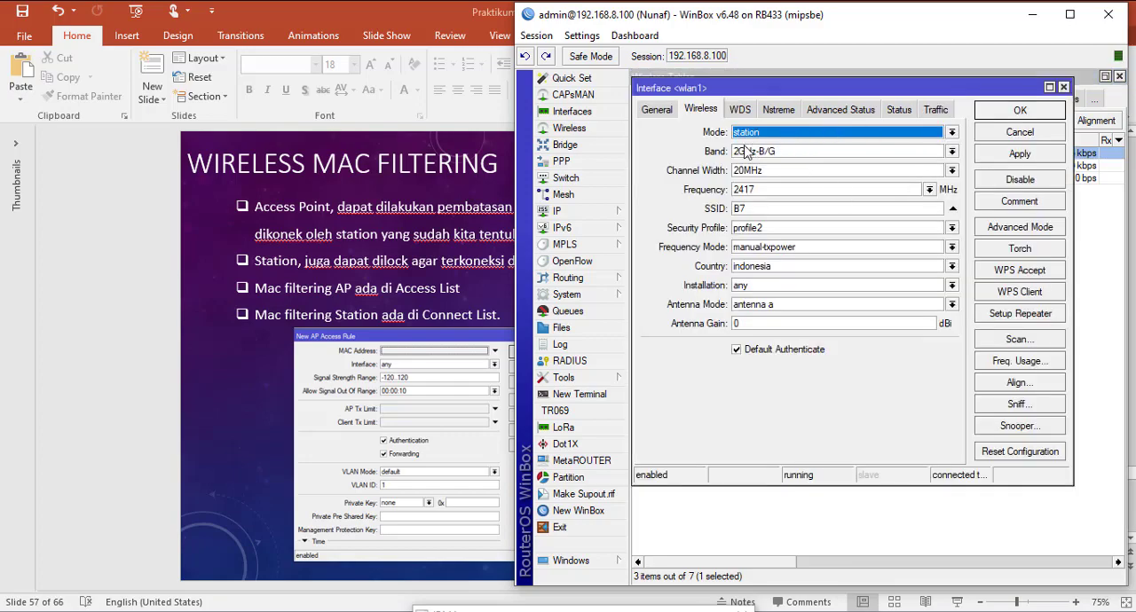
{"action": "left_click", "coordinate": [1026, 137]}
{"action": "left_click", "coordinate": [977, 100]}
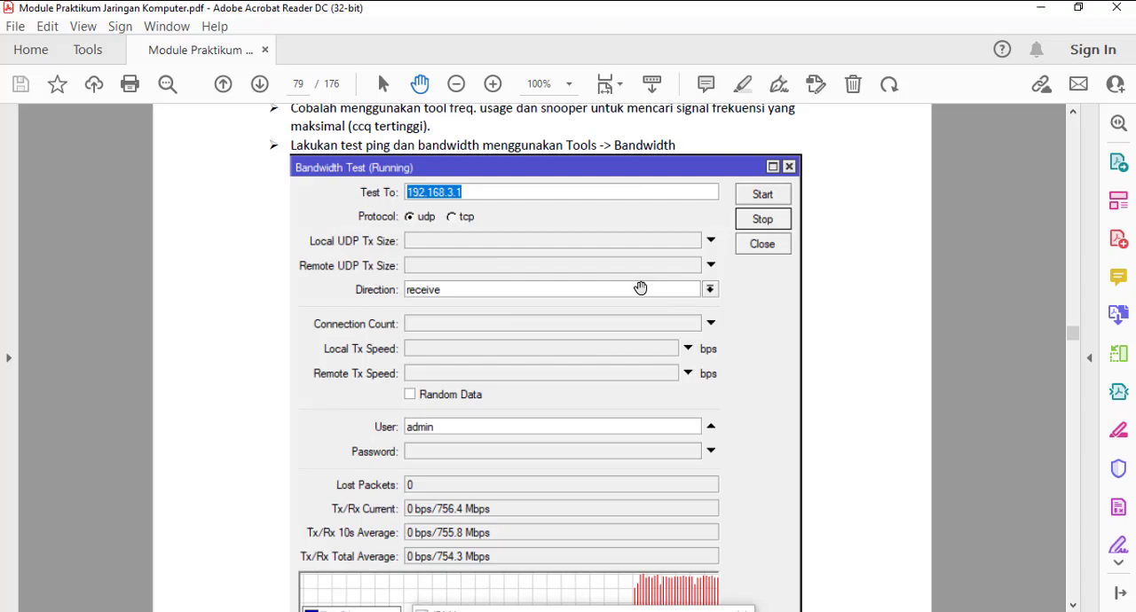
Step: Switch to the lab module PDF in Adobe Acrobat Reader and examine section 3.3 and the AP Bridge and Station diagram on page 78
{"action": "scroll", "coordinate": [639, 288], "scroll_direction": "up", "scroll_amount": 5}
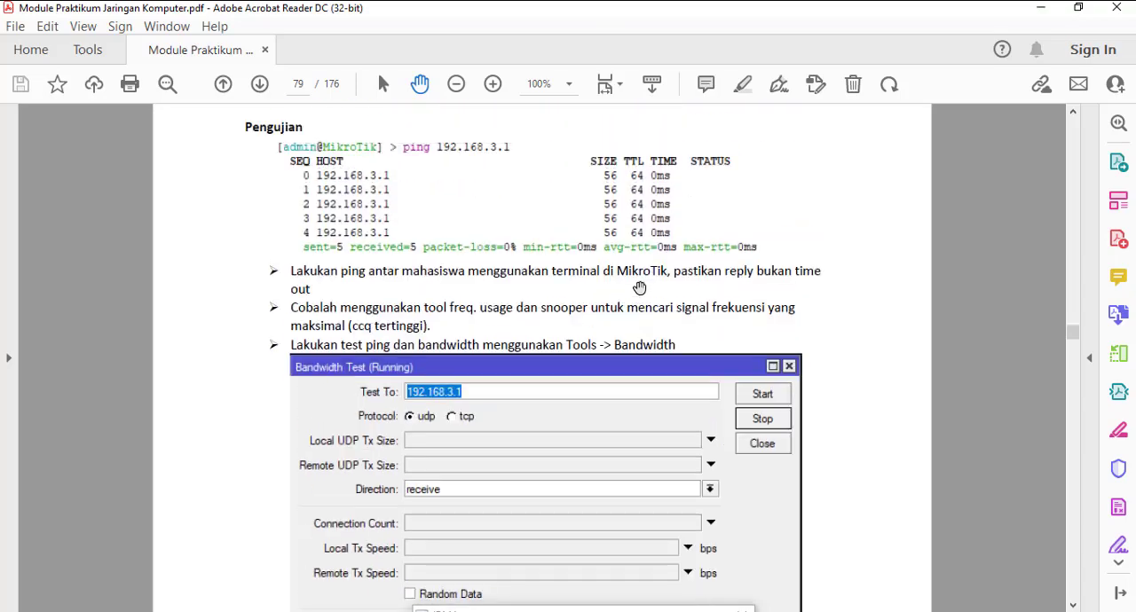
{"action": "scroll", "coordinate": [639, 287], "scroll_direction": "up", "scroll_amount": 15}
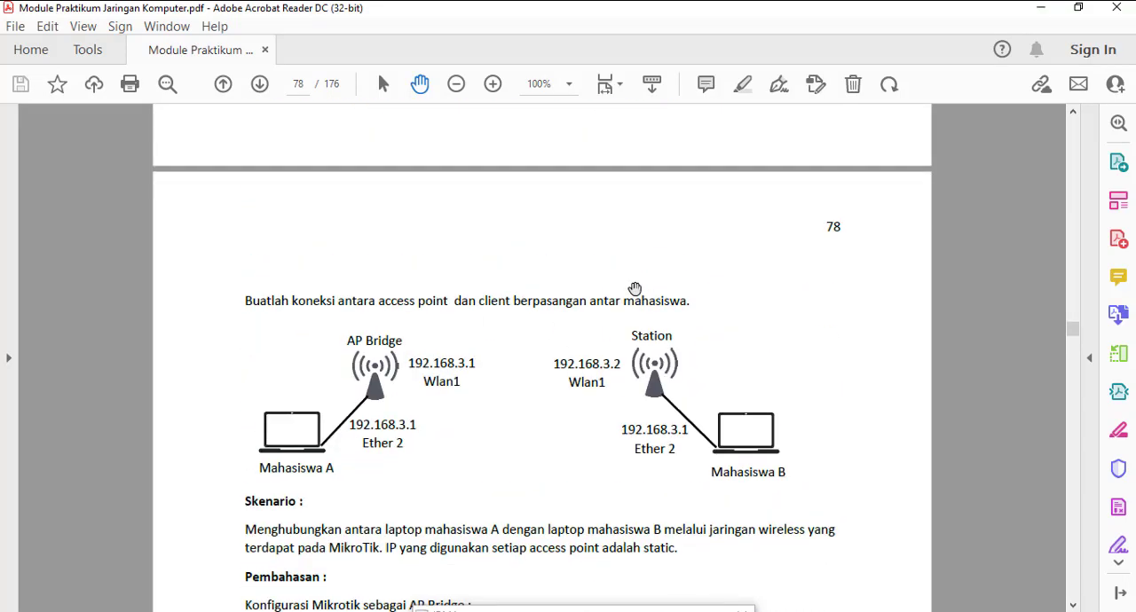
{"action": "scroll", "coordinate": [634, 289], "scroll_direction": "up", "scroll_amount": 1}
{"action": "scroll", "coordinate": [634, 287], "scroll_direction": "down", "scroll_amount": 3}
{"action": "scroll", "coordinate": [634, 287], "scroll_direction": "up", "scroll_amount": 12}
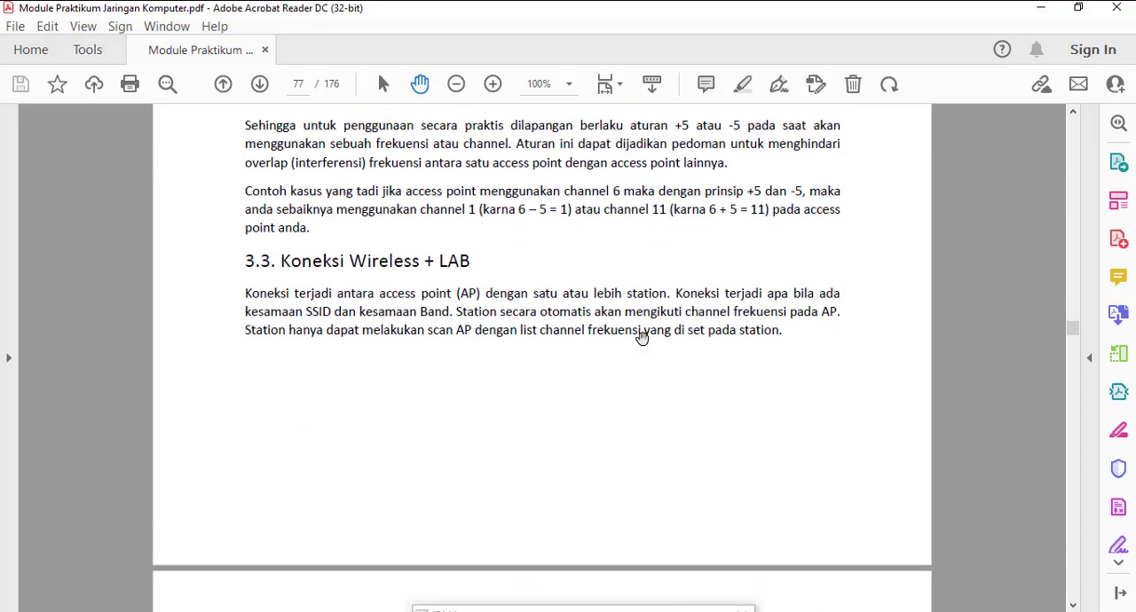
{"action": "scroll", "coordinate": [642, 338], "scroll_direction": "down", "scroll_amount": 10}
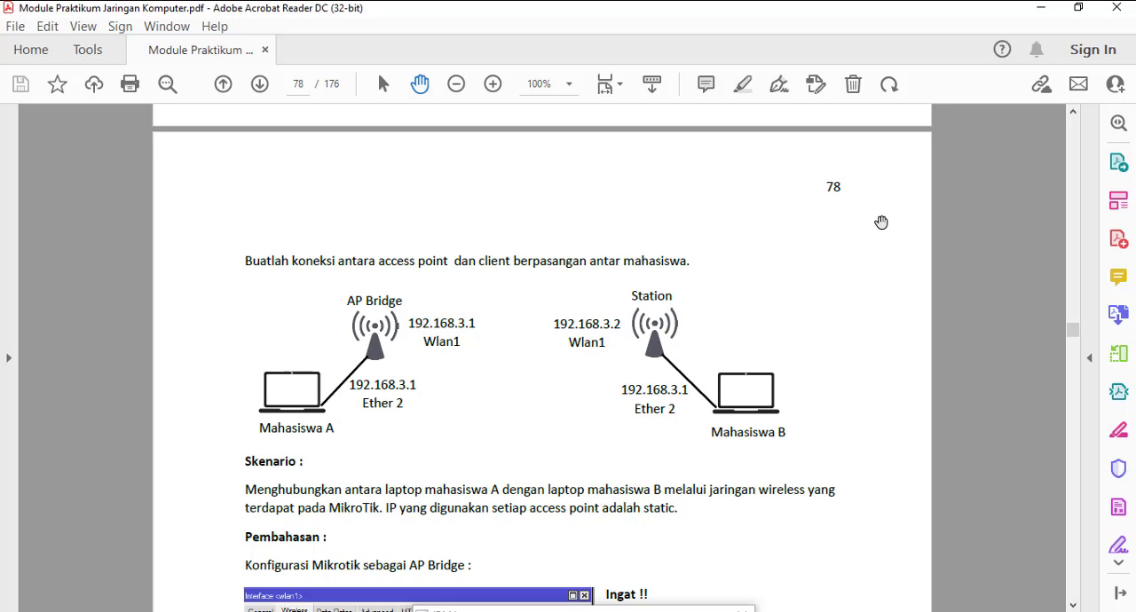
{"action": "key", "text": "alt+Tab"}
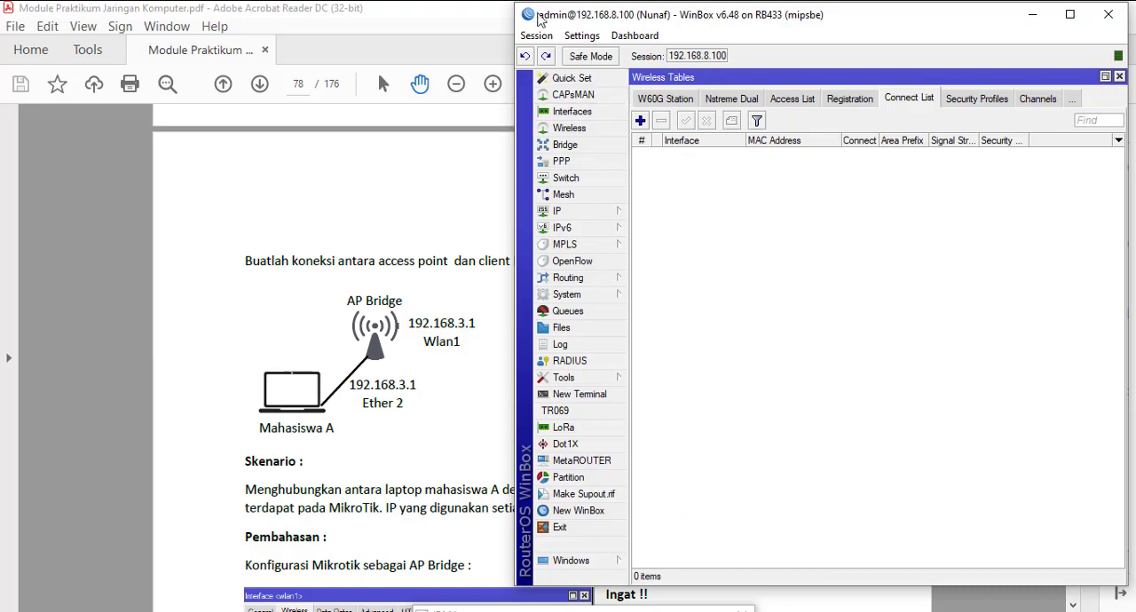
{"action": "key", "text": "alt+Tab"}
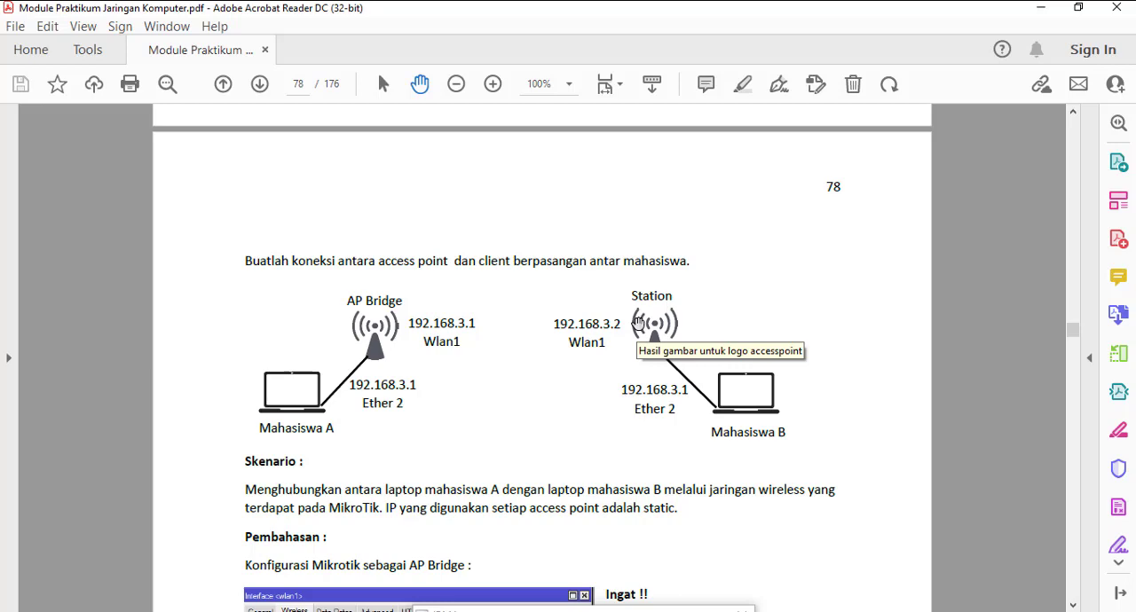
Step: Return to WinBox and try a new AP access rule with the MAC Address field enabled and Authentication toggled, and discard it
{"action": "key", "text": "alt+Tab"}
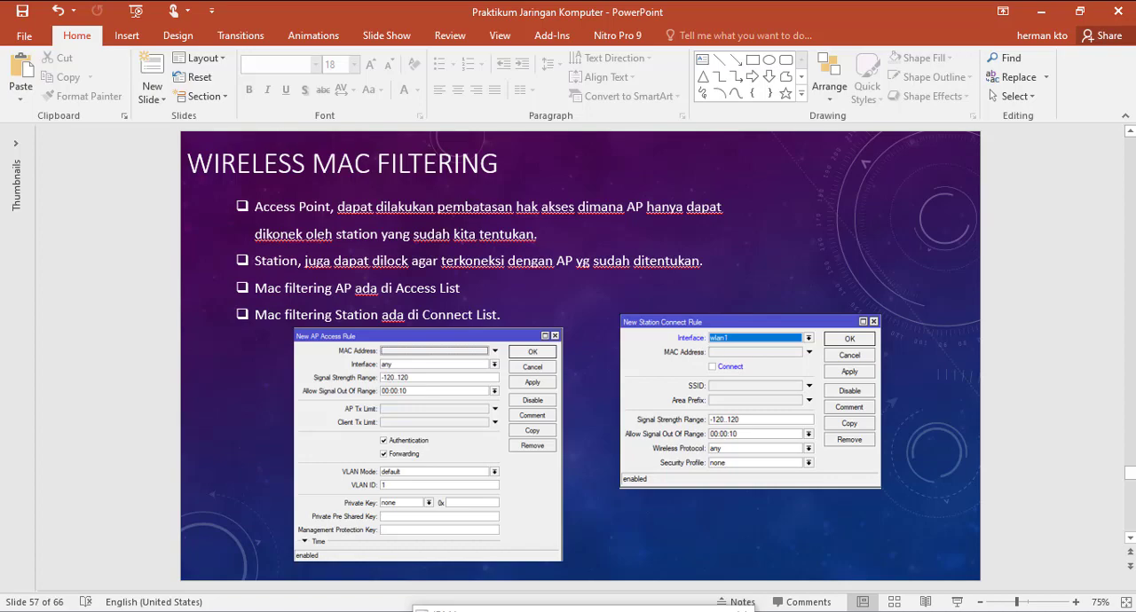
{"action": "key", "text": "alt+Tab"}
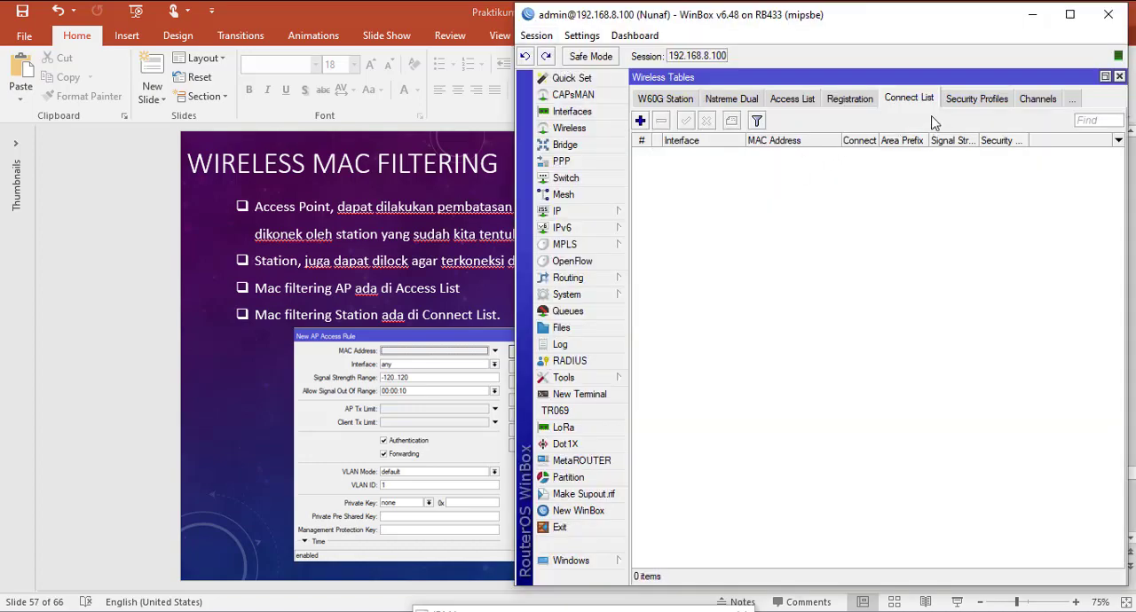
{"action": "left_click", "coordinate": [795, 99]}
{"action": "left_click", "coordinate": [641, 121]}
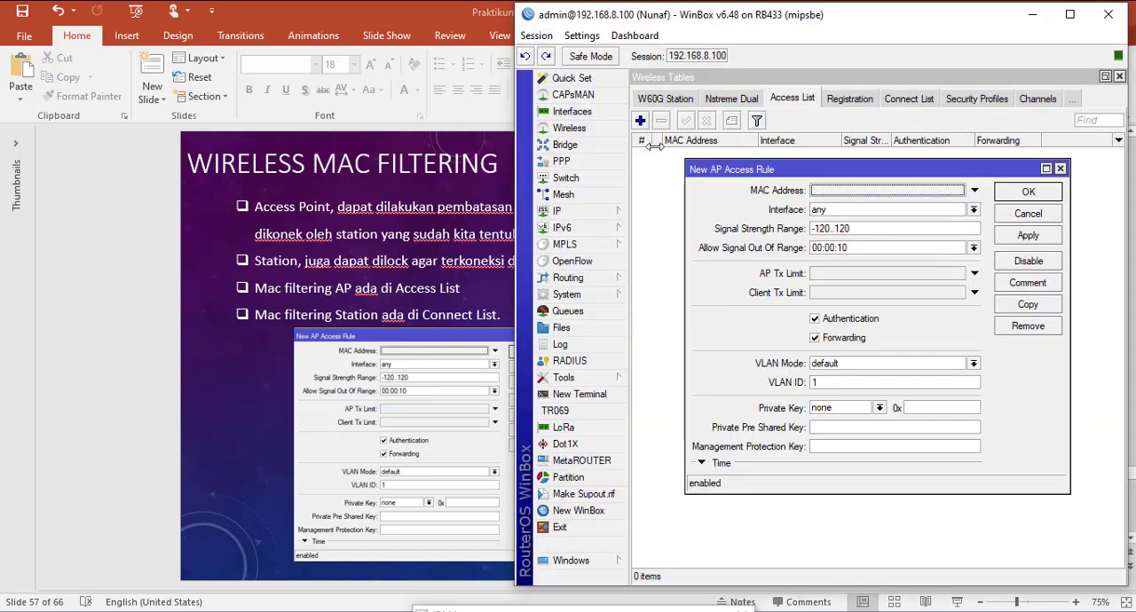
{"action": "left_click_drag", "start_coordinate": [886, 167], "coordinate": [840, 157]}
{"action": "left_click", "coordinate": [928, 183]}
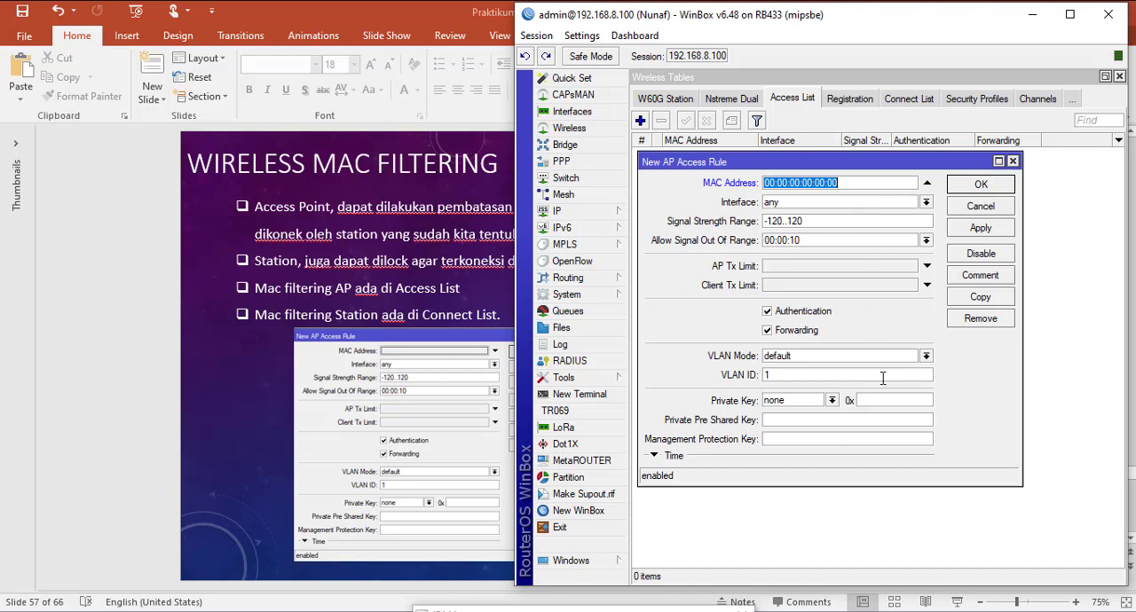
{"action": "left_click", "coordinate": [768, 313]}
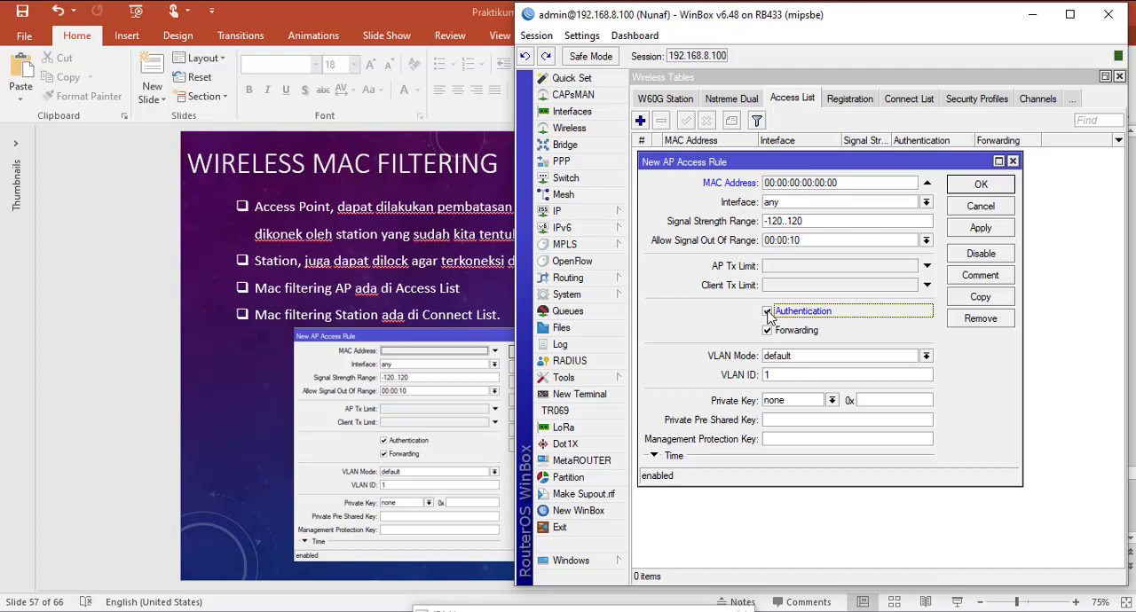
{"action": "left_click", "coordinate": [768, 312]}
{"action": "left_click", "coordinate": [1000, 214]}
Step: View the wireless settings of wlan2 from the WiFi interfaces list, including its Default Authenticate option, and close them
{"action": "left_click", "coordinate": [661, 101]}
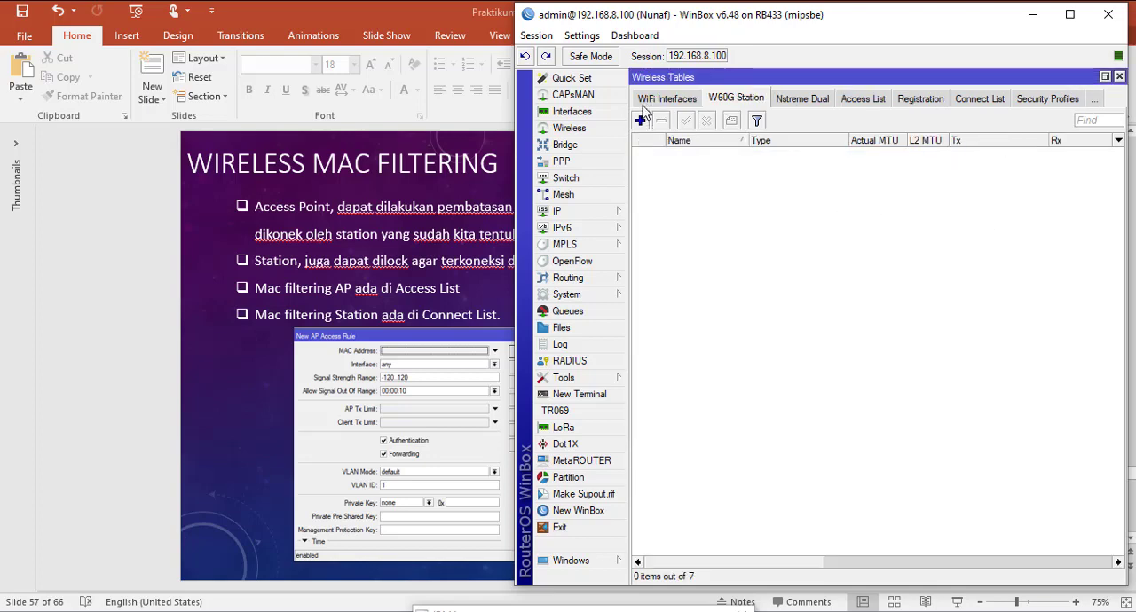
{"action": "left_click", "coordinate": [648, 102]}
{"action": "left_click", "coordinate": [857, 95]}
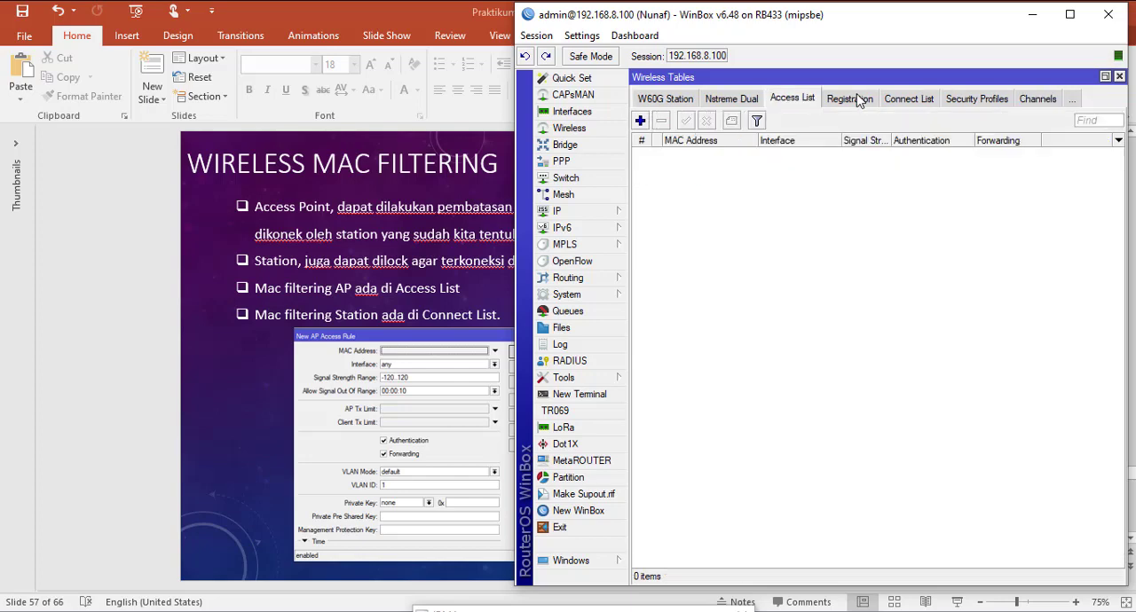
{"action": "left_click", "coordinate": [694, 102]}
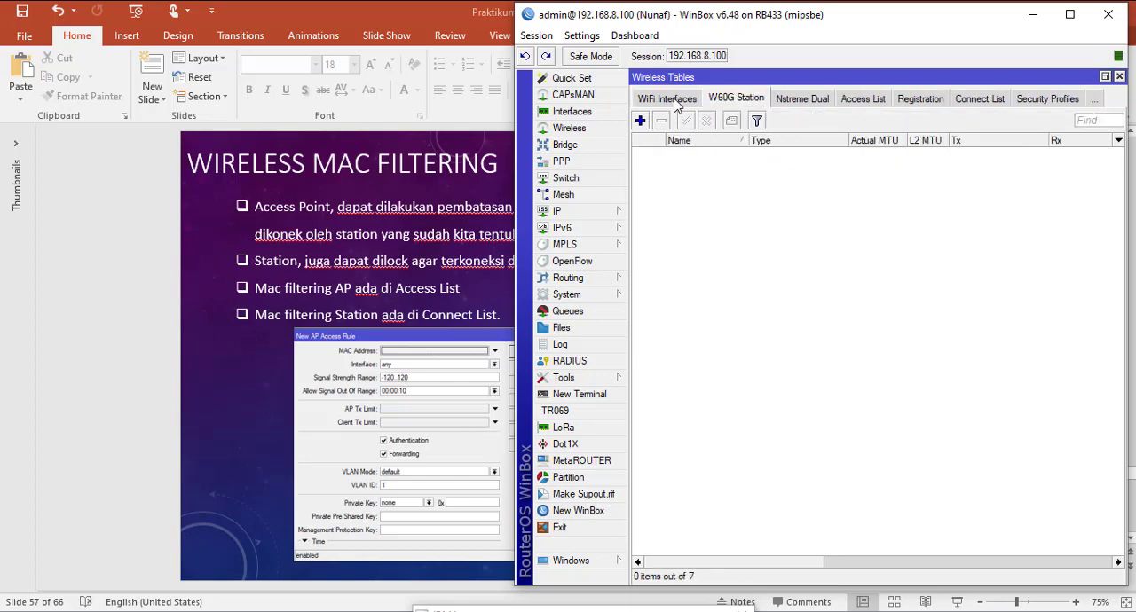
{"action": "left_click", "coordinate": [659, 105]}
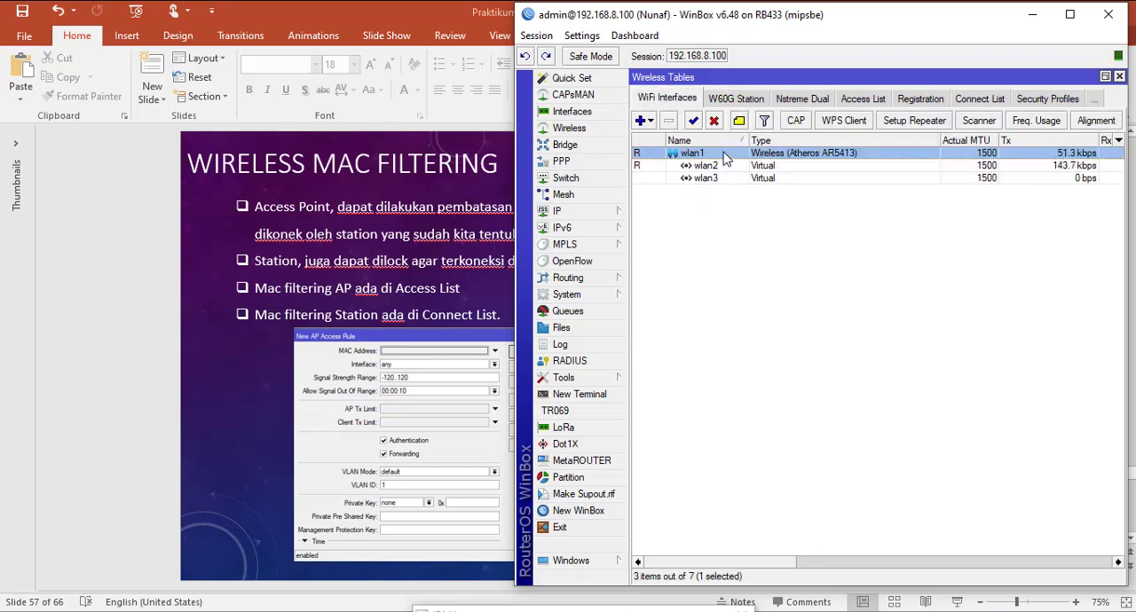
{"action": "double_click", "coordinate": [716, 167]}
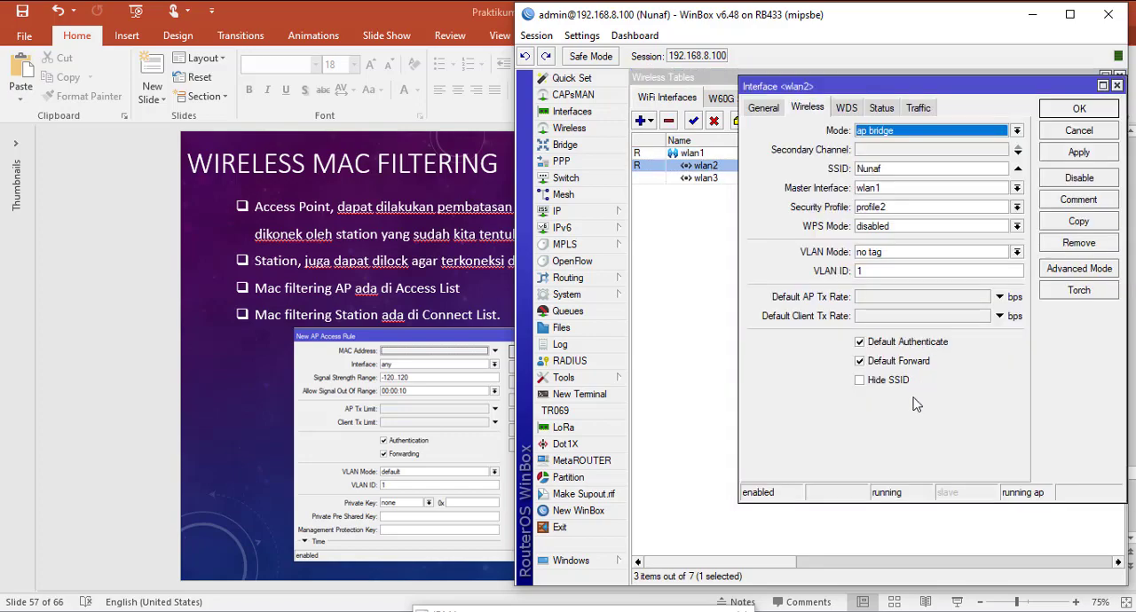
{"action": "left_click", "coordinate": [1076, 134]}
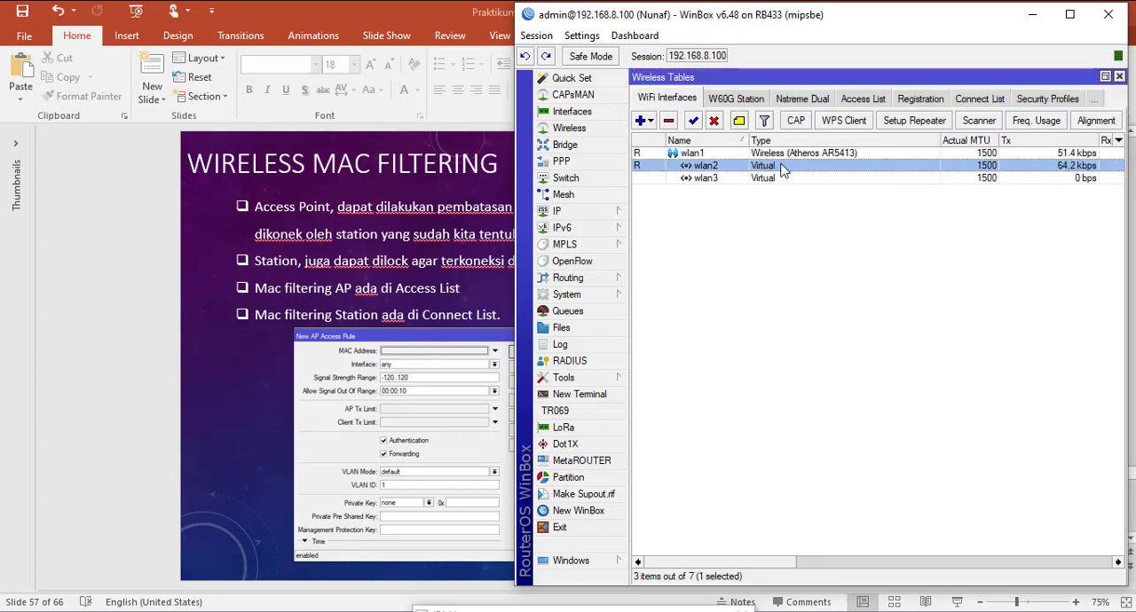
Step: Try turning off Default Authenticate on wlan1, and discard the change
{"action": "double_click", "coordinate": [693, 153]}
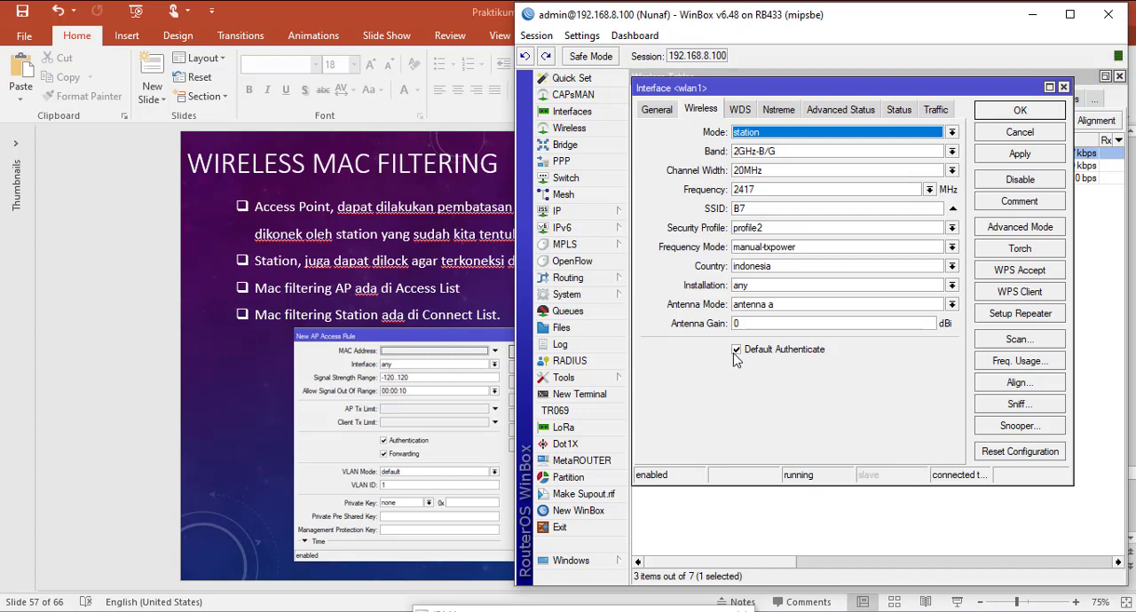
{"action": "left_click", "coordinate": [736, 352]}
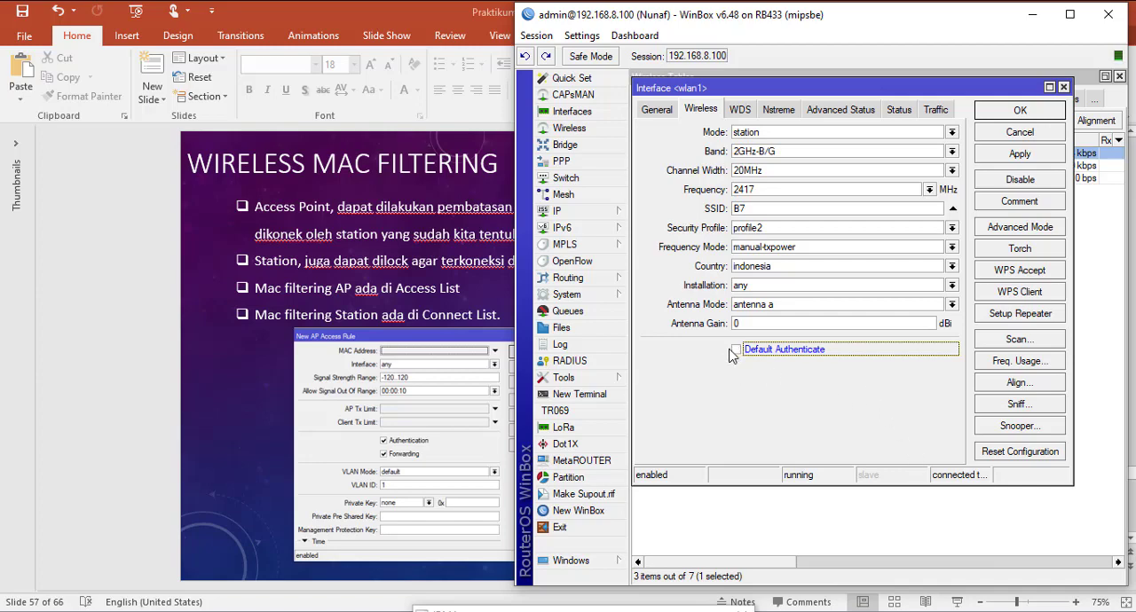
{"action": "left_click", "coordinate": [1017, 135]}
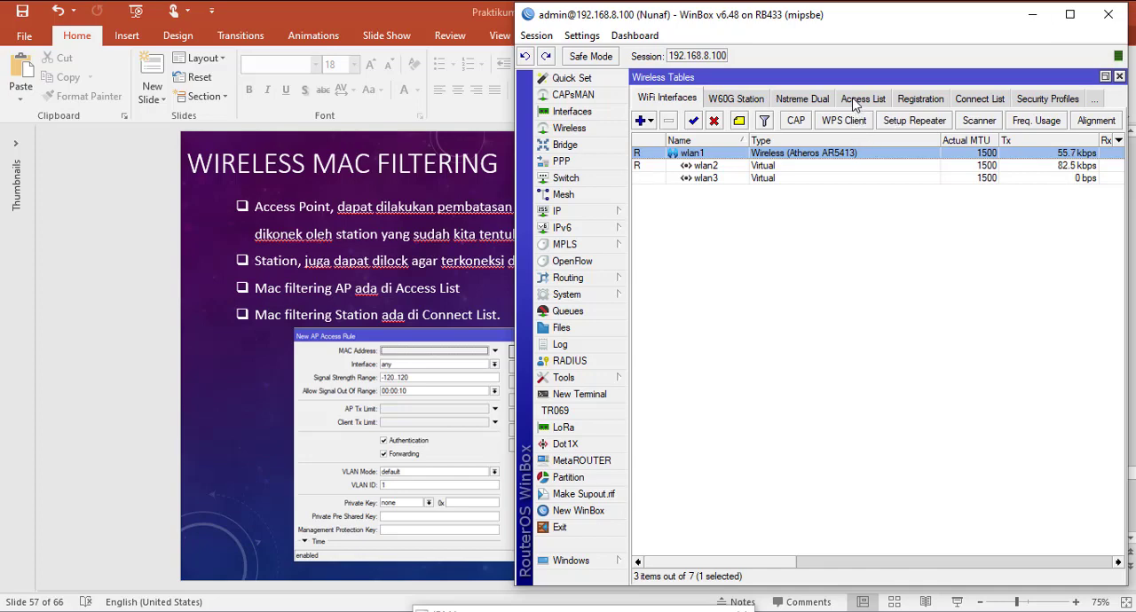
Step: Examine the MAC Address and Signal Strength Range fields of a new AP access rule in the Access List, and cancel the rule
{"action": "left_click", "coordinate": [859, 100]}
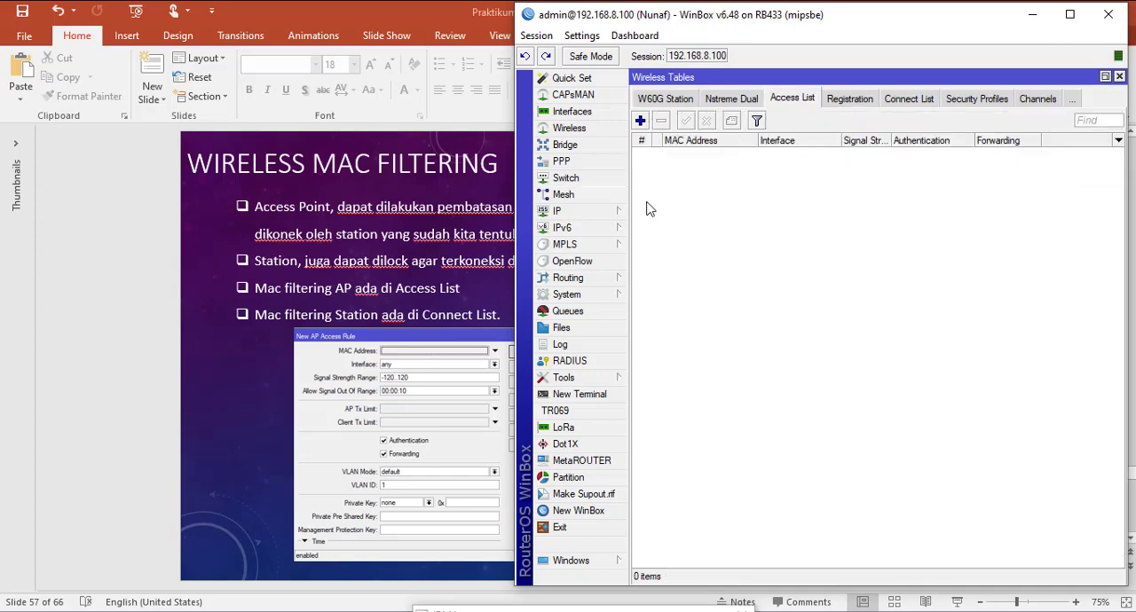
{"action": "left_click", "coordinate": [640, 121]}
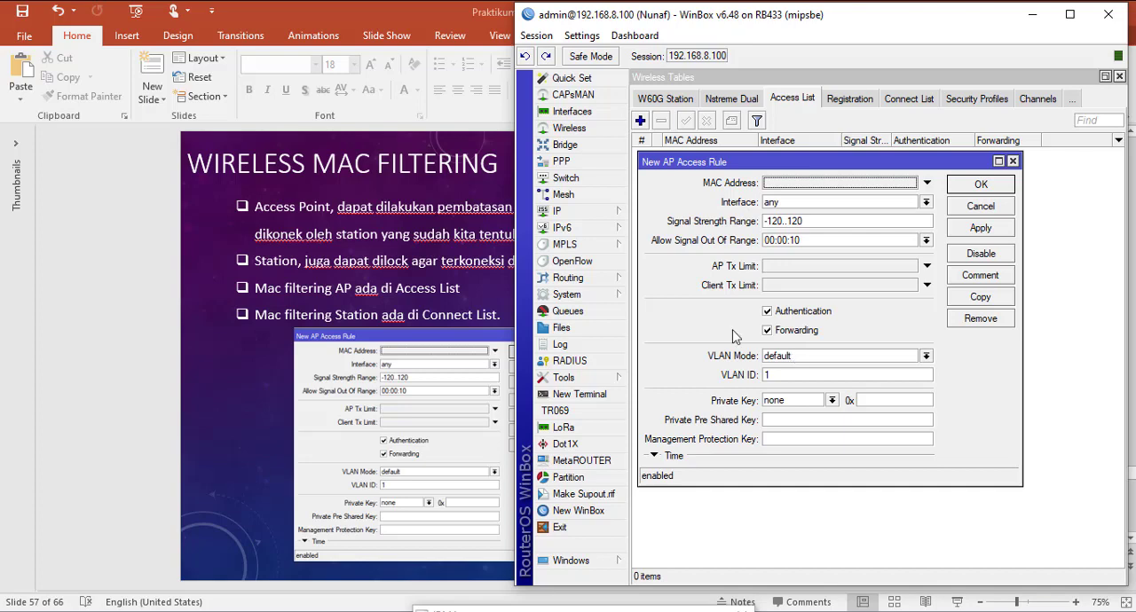
{"action": "left_click", "coordinate": [863, 187]}
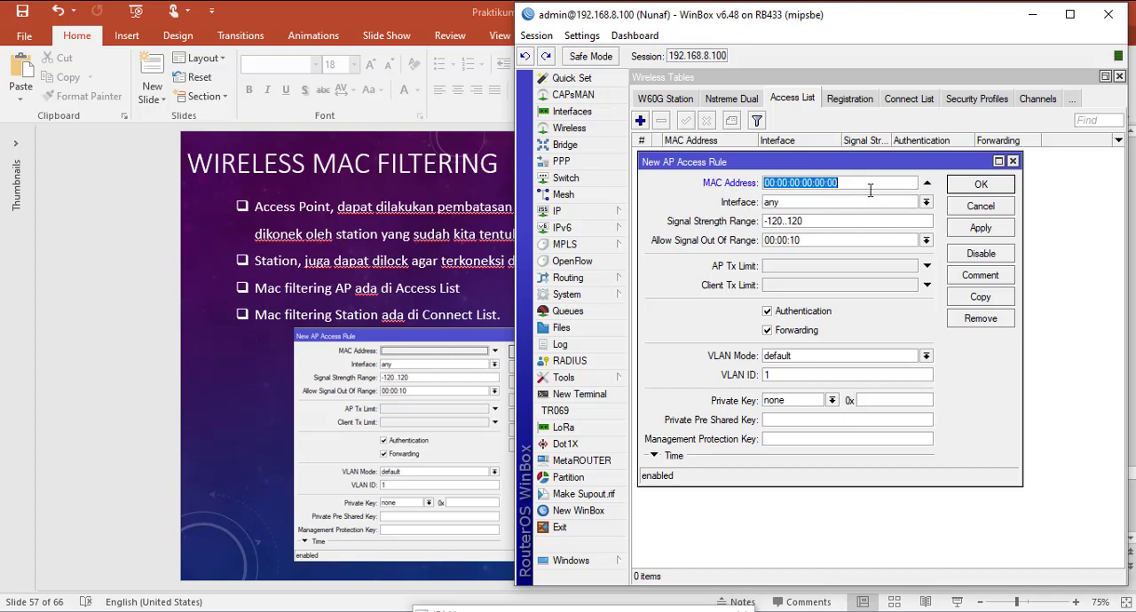
{"action": "left_click", "coordinate": [822, 222]}
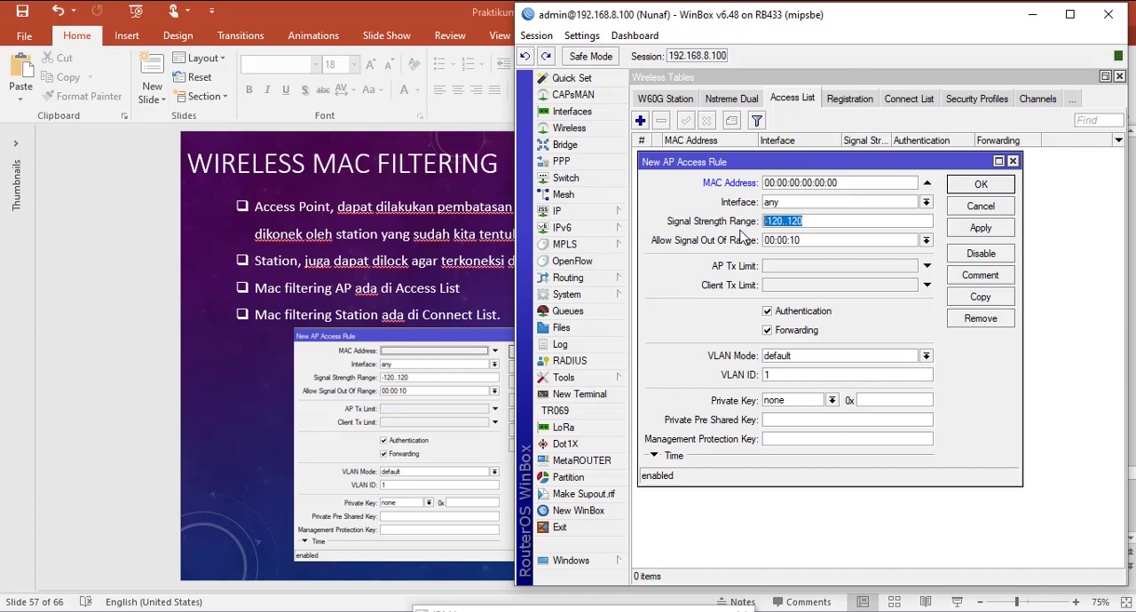
{"action": "left_click", "coordinate": [926, 183]}
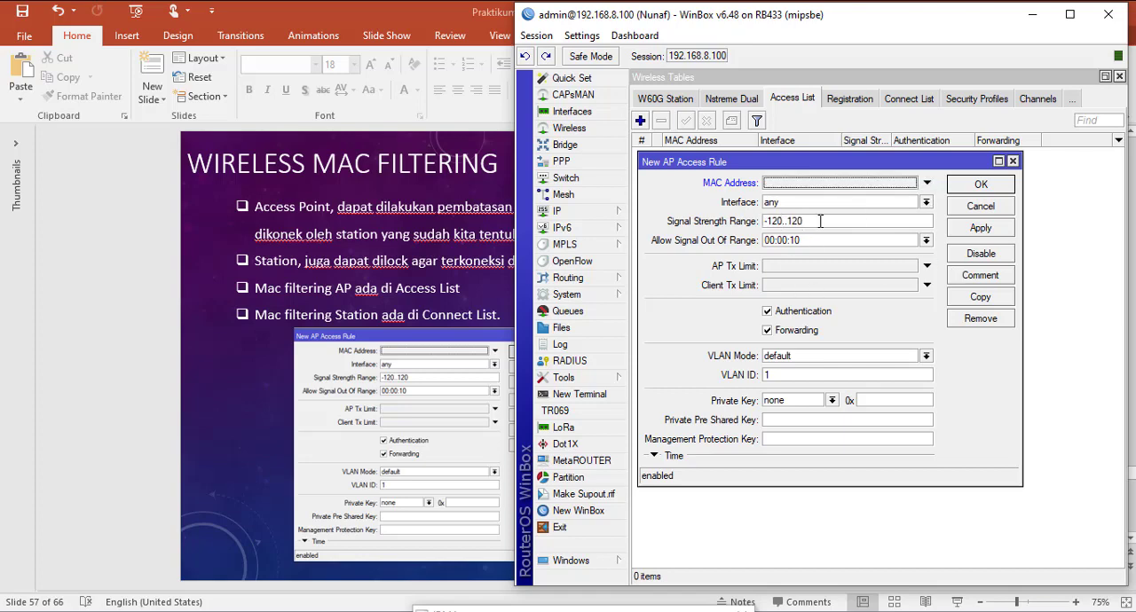
{"action": "left_click_drag", "start_coordinate": [804, 221], "coordinate": [748, 222]}
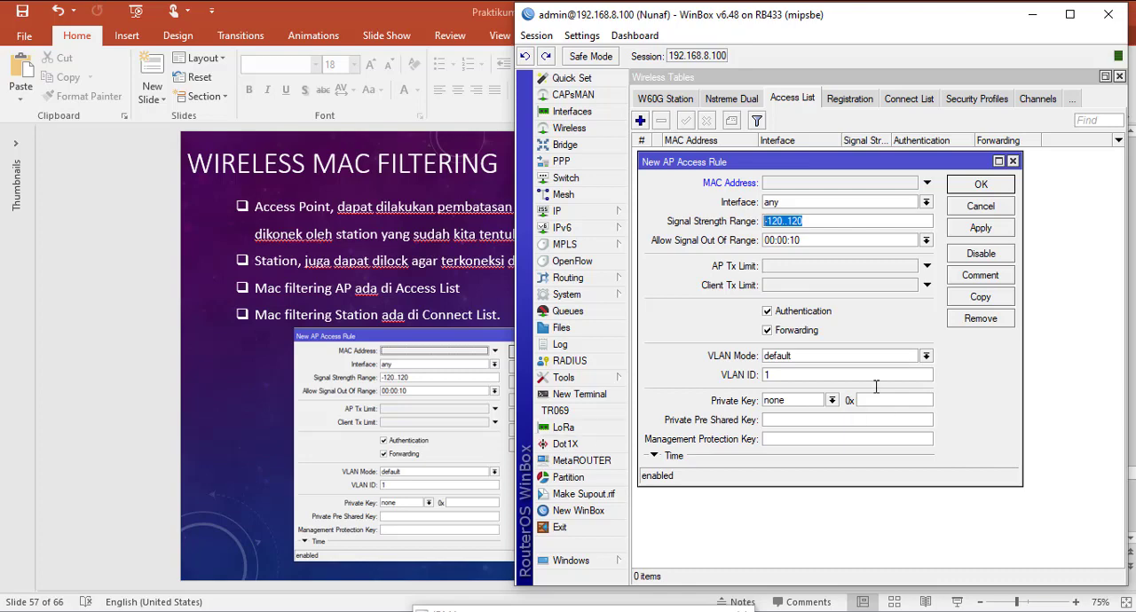
{"action": "left_click", "coordinate": [981, 209]}
Step: Try a new station connect rule for wlan1 in the Connect List with the MAC Address field enabled, toggling Connect and SSID
{"action": "left_click", "coordinate": [907, 100]}
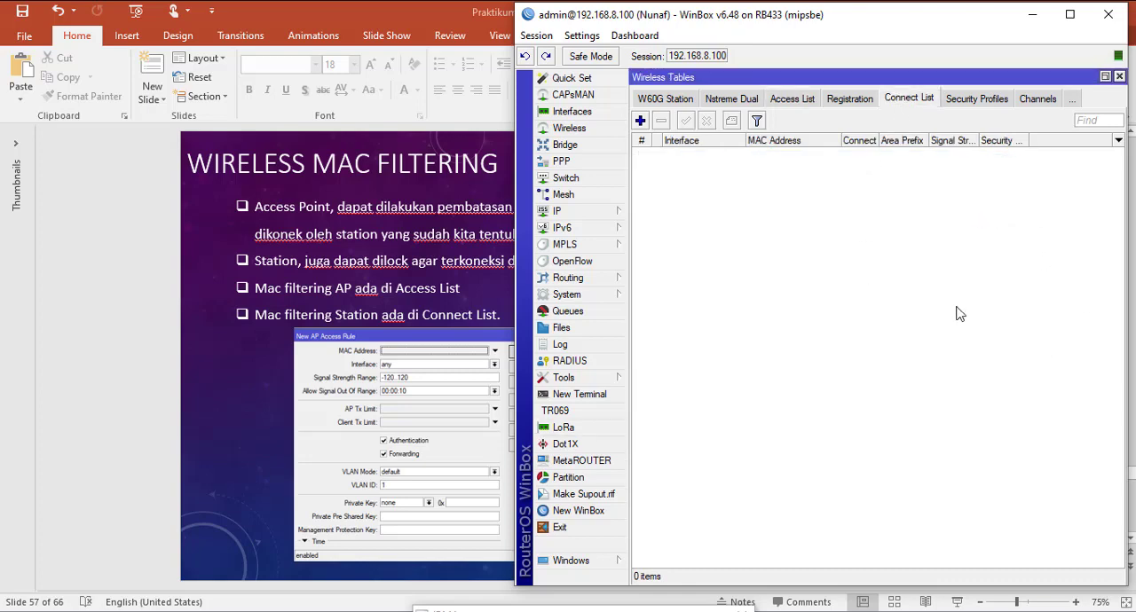
{"action": "left_click", "coordinate": [640, 120]}
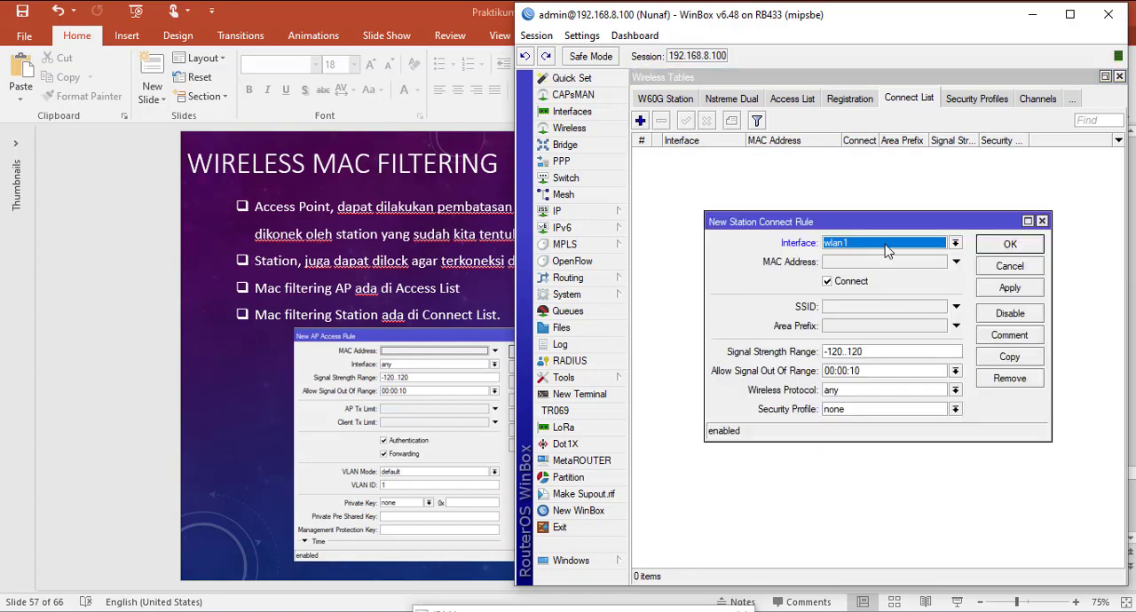
{"action": "left_click_drag", "start_coordinate": [869, 226], "coordinate": [821, 201]}
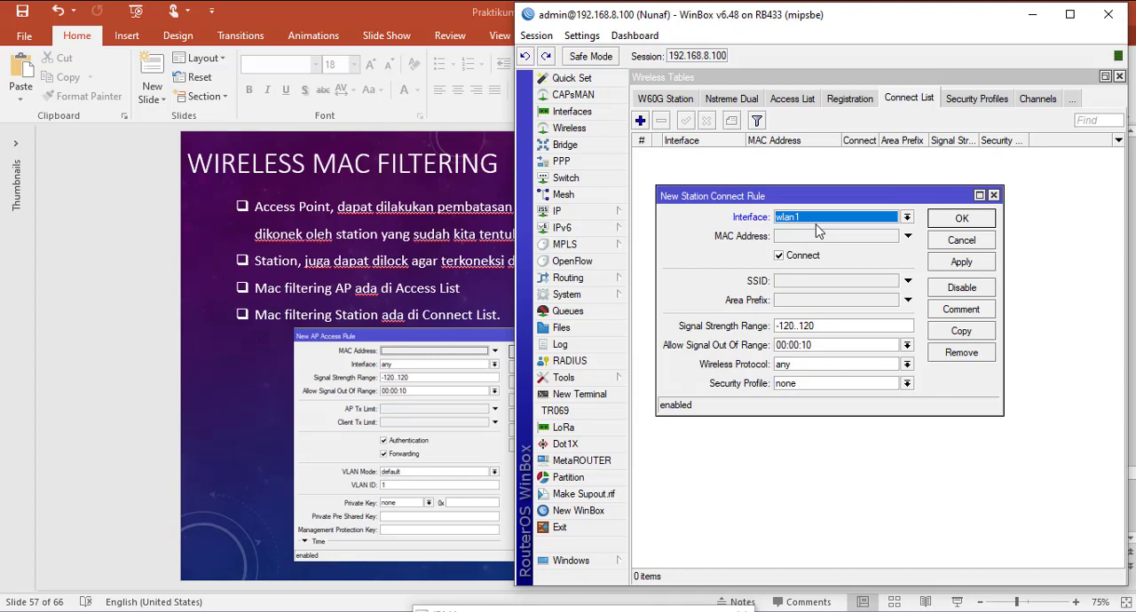
{"action": "left_click", "coordinate": [907, 237]}
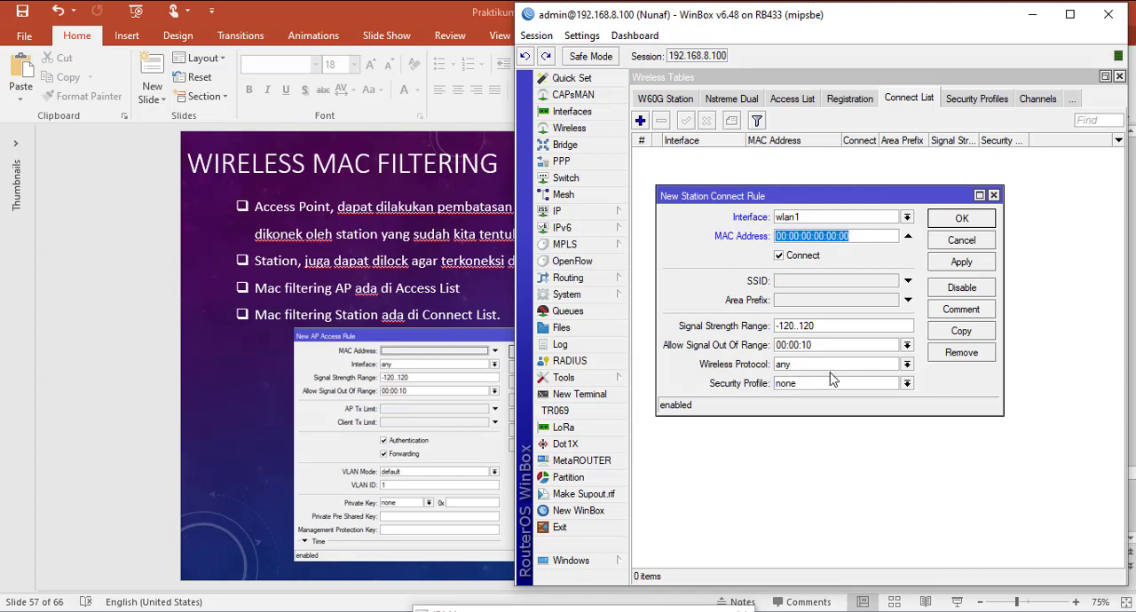
{"action": "left_click", "coordinate": [785, 258]}
{"action": "left_click", "coordinate": [779, 257]}
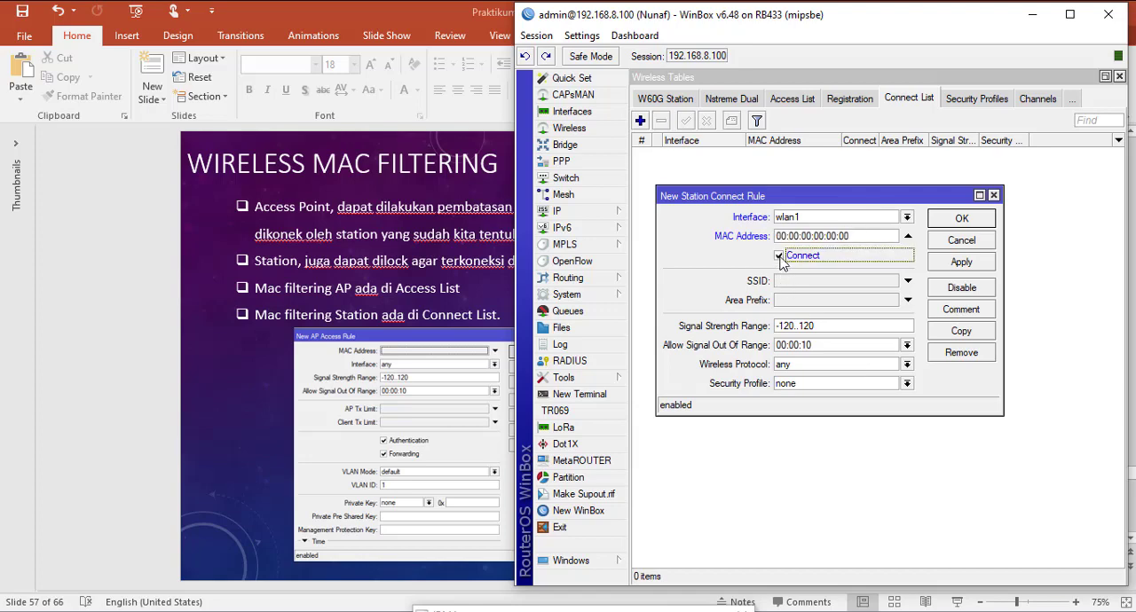
{"action": "left_click", "coordinate": [907, 280]}
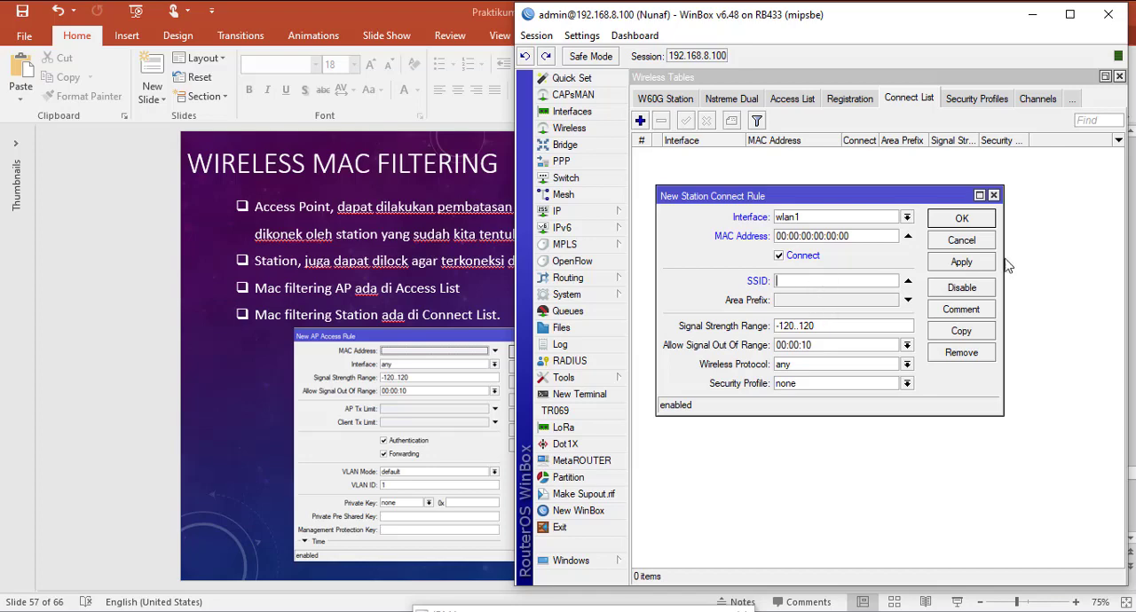
{"action": "left_click", "coordinate": [908, 281]}
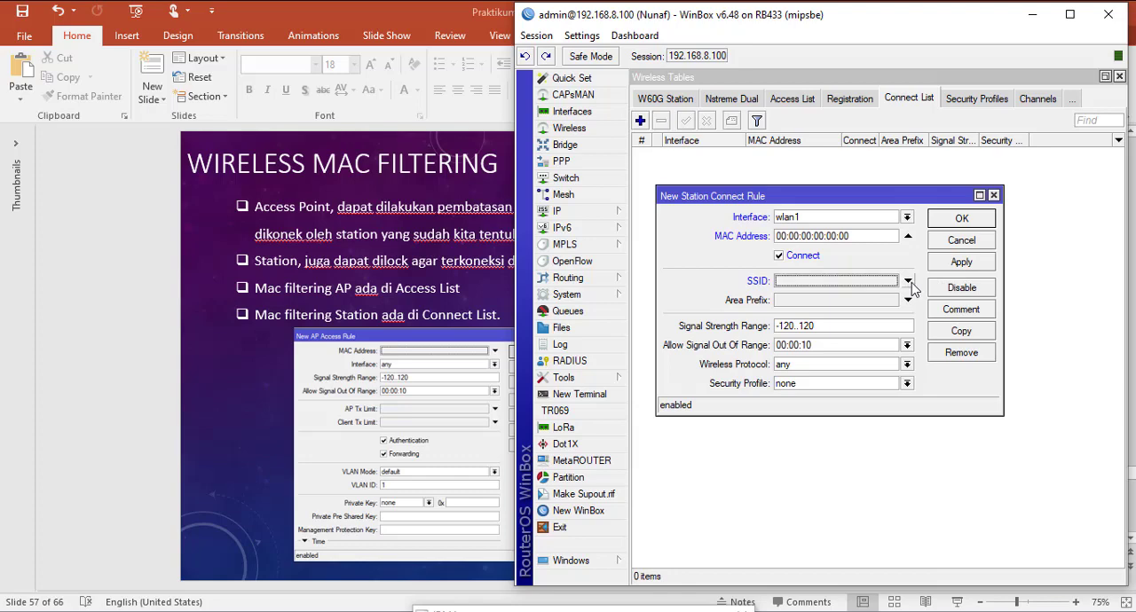
Step: Try turning off Connect for the rule's MAC address, turn it back on, and select the MAC address
{"action": "left_click_drag", "start_coordinate": [860, 236], "coordinate": [716, 230]}
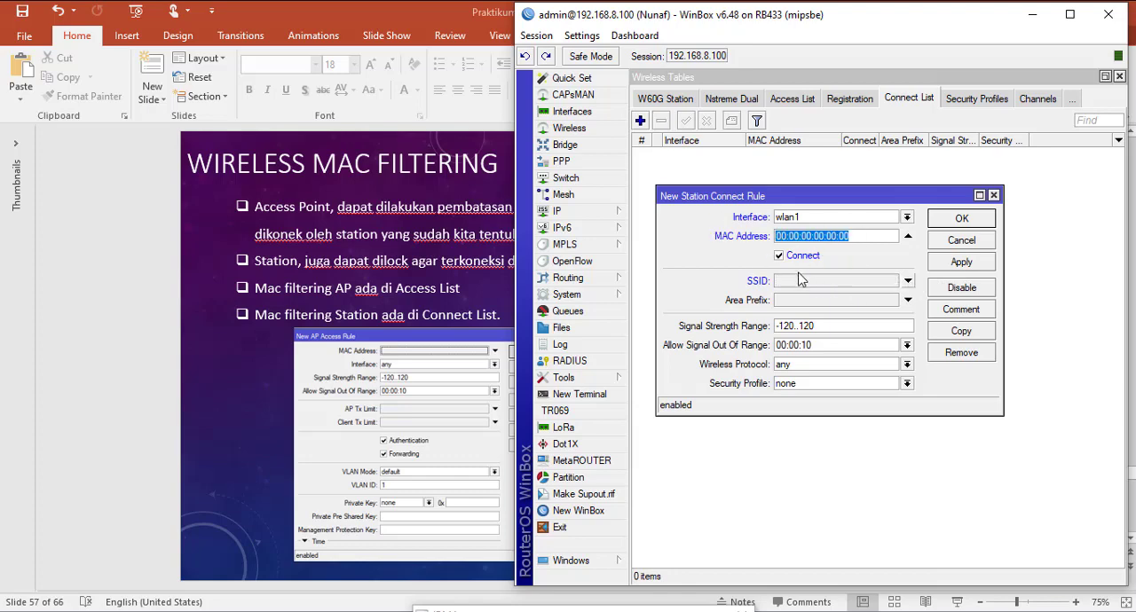
{"action": "left_click", "coordinate": [781, 258]}
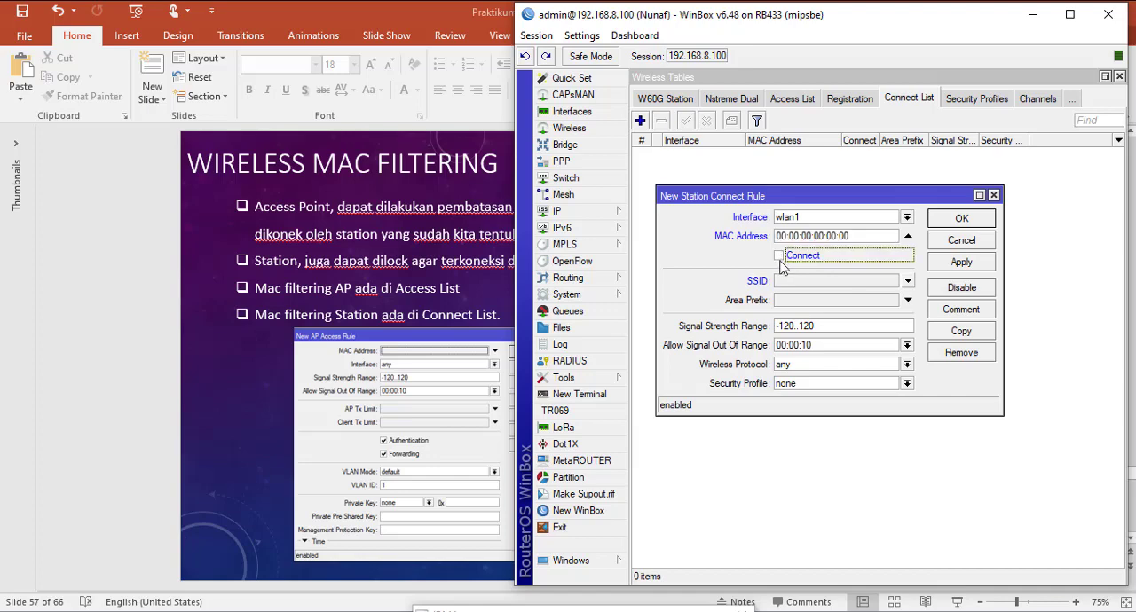
{"action": "left_click", "coordinate": [780, 258]}
{"action": "double_click", "coordinate": [862, 236]}
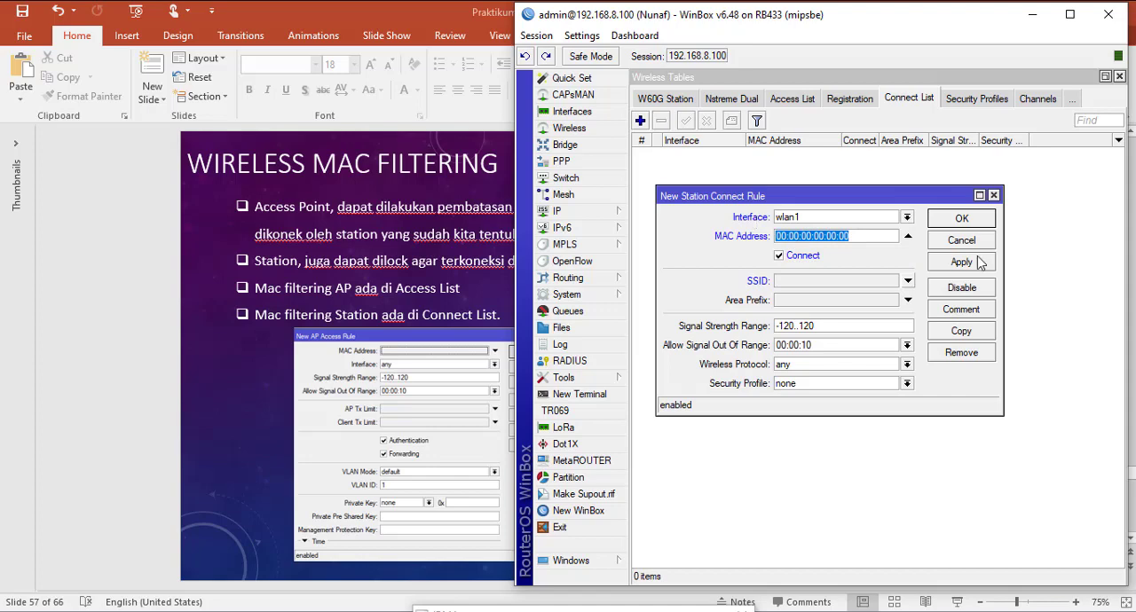
Step: Try a second station connect rule for wlan1 with Connect turned off, compare it with the first, and discard both rules
{"action": "left_click", "coordinate": [962, 332]}
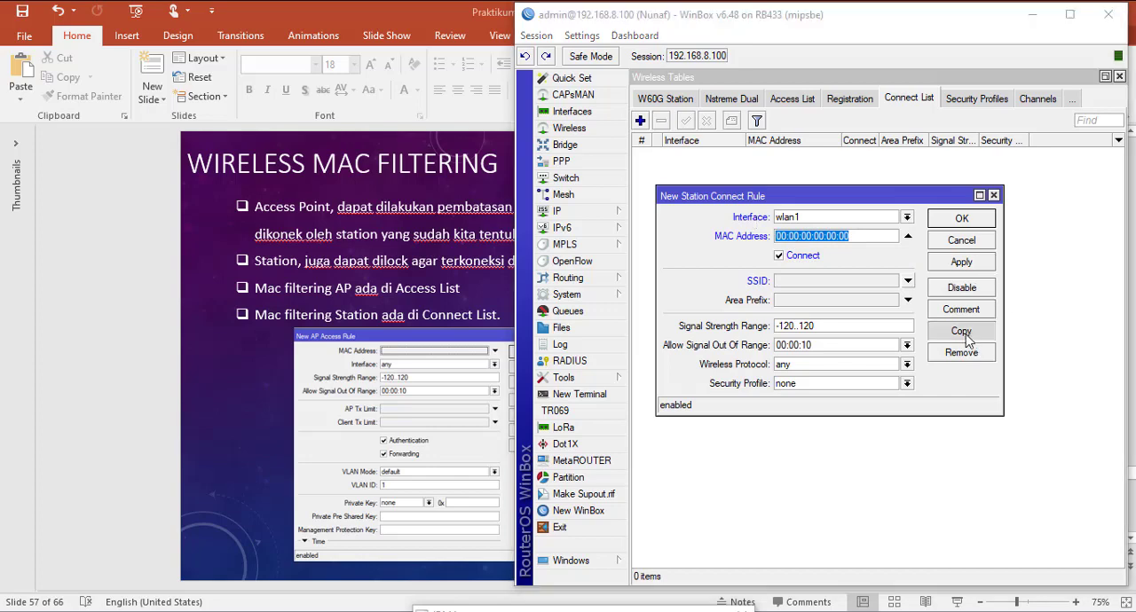
{"action": "left_click", "coordinate": [918, 324]}
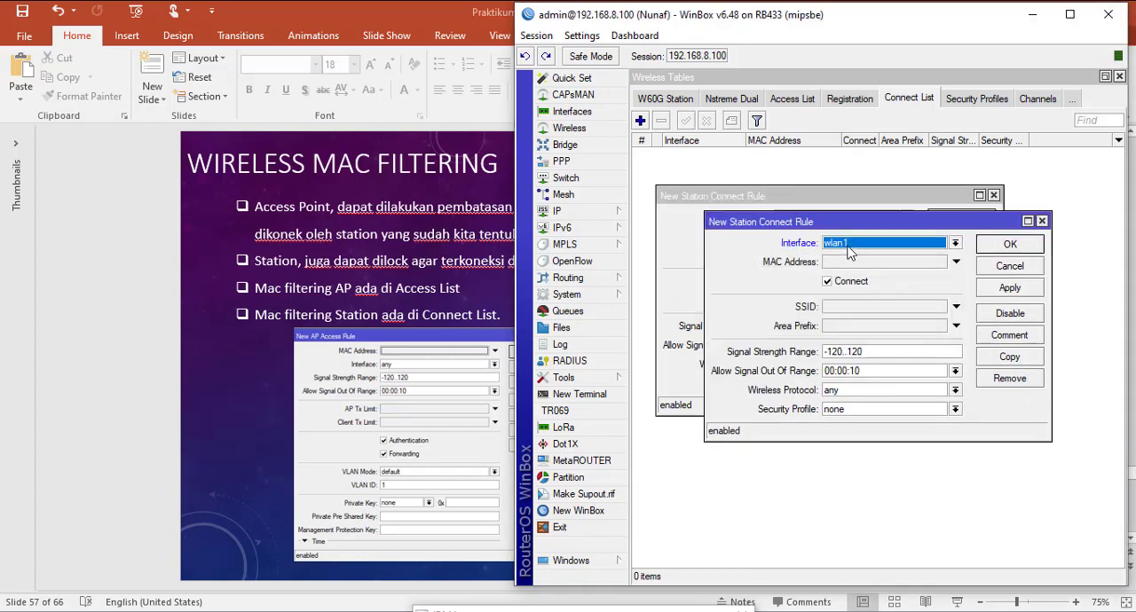
{"action": "left_click_drag", "start_coordinate": [834, 284], "coordinate": [800, 316]}
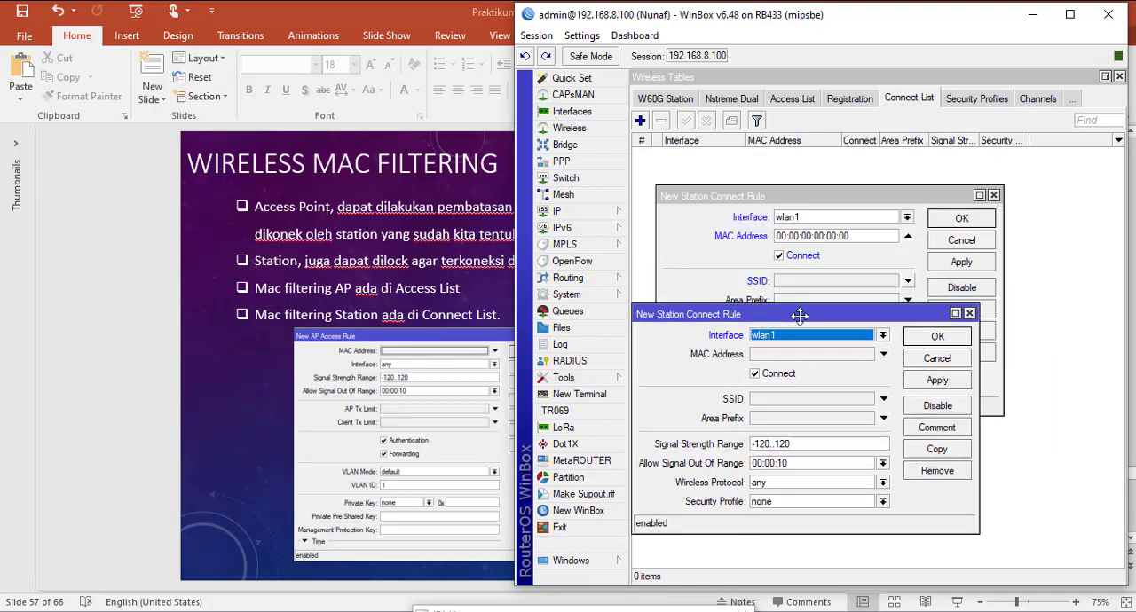
{"action": "left_click", "coordinate": [755, 373]}
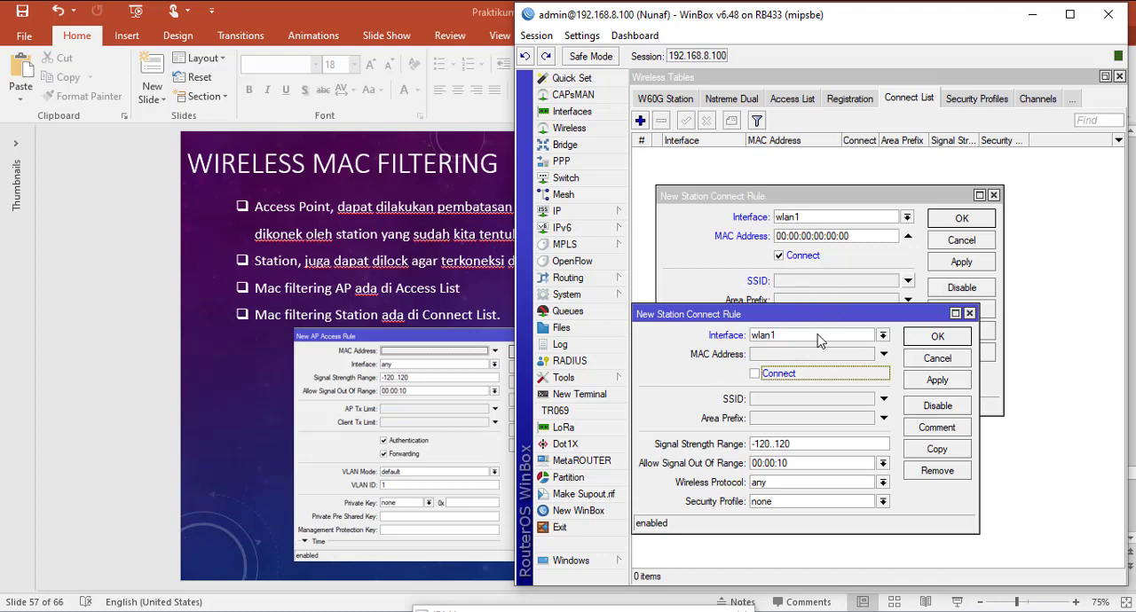
{"action": "left_click_drag", "start_coordinate": [871, 239], "coordinate": [757, 232]}
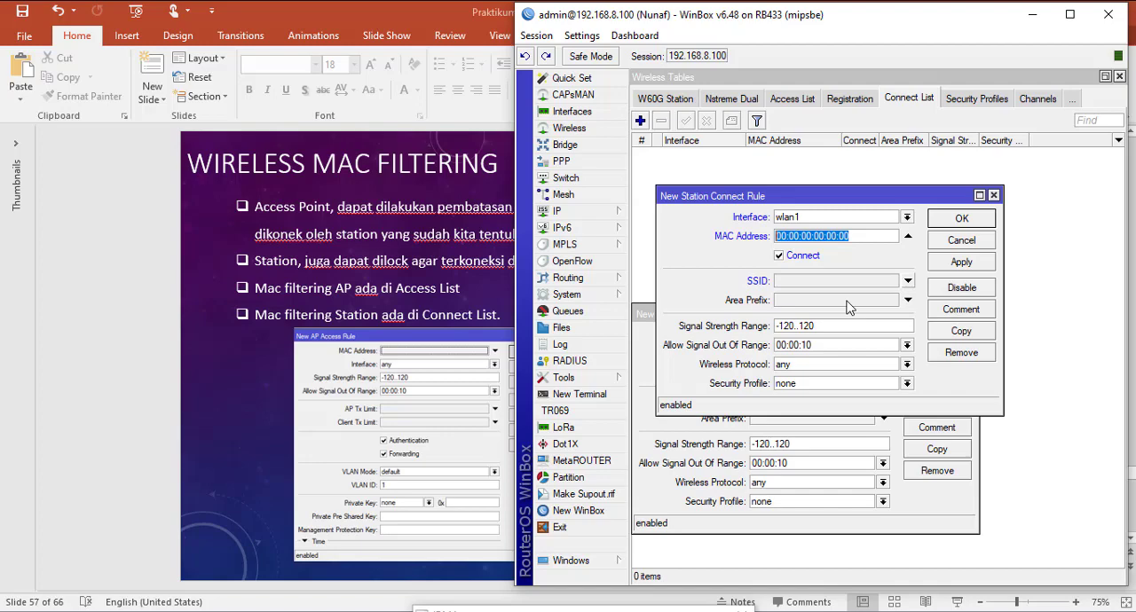
{"action": "left_click", "coordinate": [645, 324]}
{"action": "left_click_drag", "start_coordinate": [777, 316], "coordinate": [850, 305]}
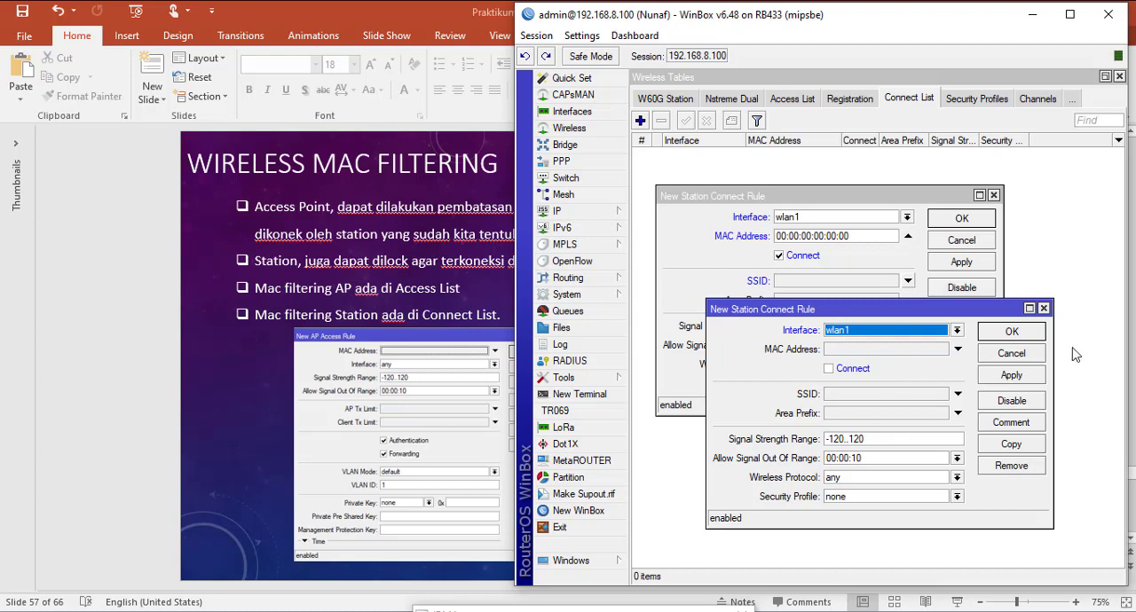
{"action": "left_click", "coordinate": [1019, 355]}
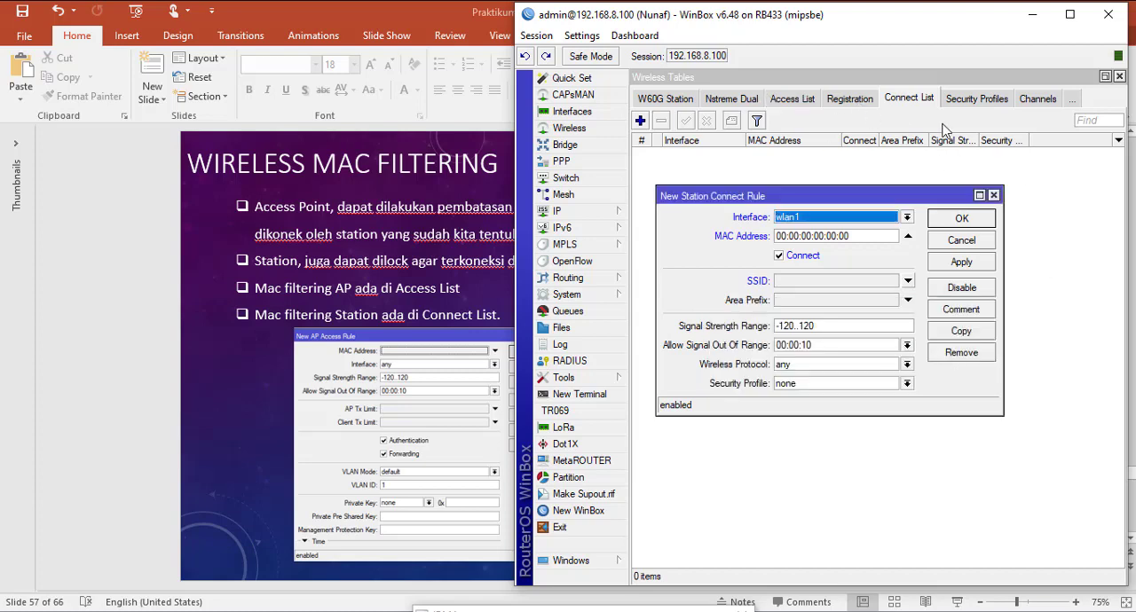
{"action": "left_click", "coordinate": [989, 247]}
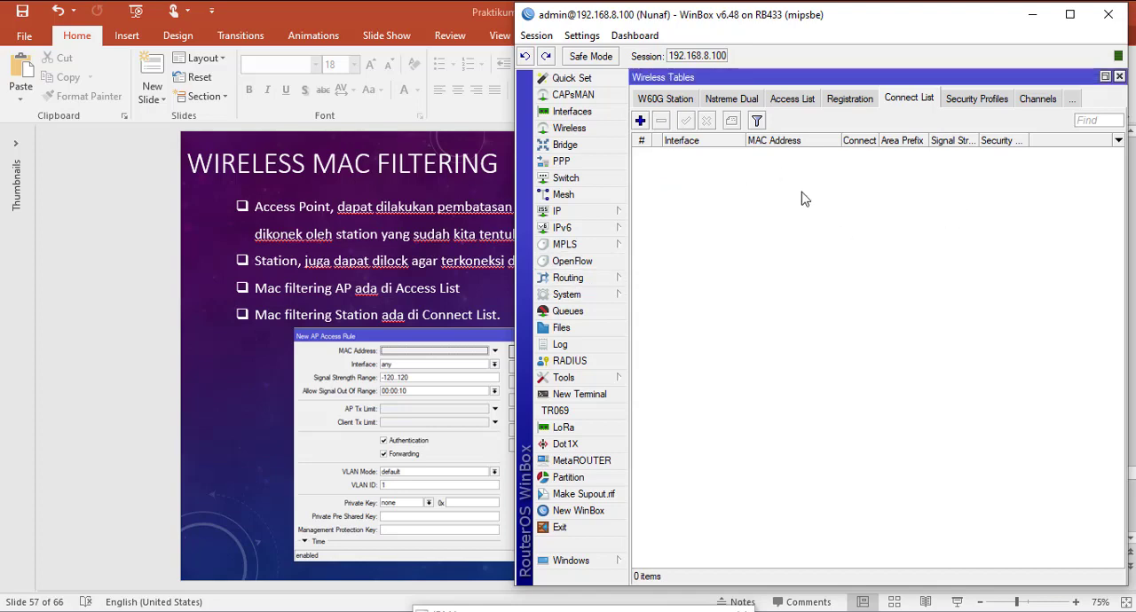
Step: Switch to the PowerPoint presentation and advance from the MAC filtering slide to the Wireless Security slide
{"action": "left_click", "coordinate": [1033, 15]}
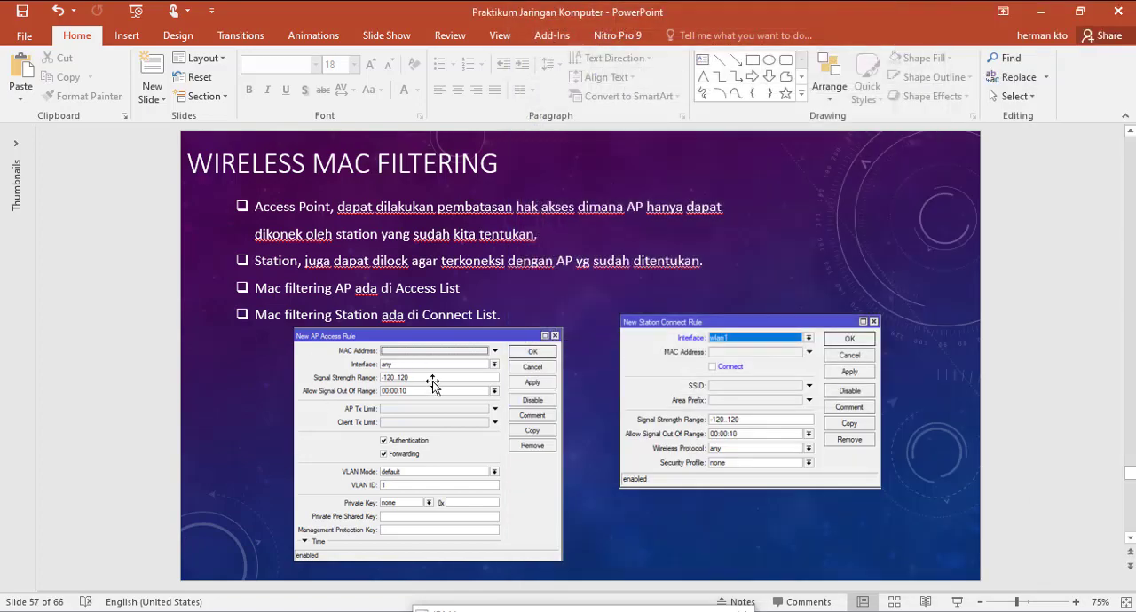
{"action": "scroll", "coordinate": [432, 382], "scroll_direction": "down", "scroll_amount": 3}
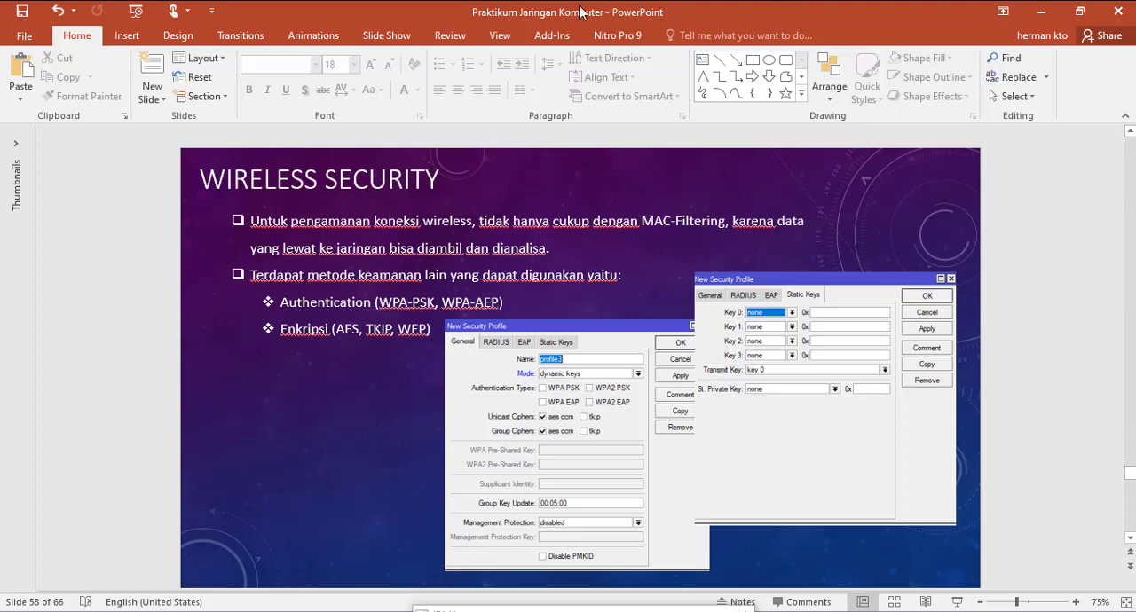
Step: Return to WinBox and start a new wireless security profile with its mode set to dynamic keys
{"action": "key", "text": "alt+Tab"}
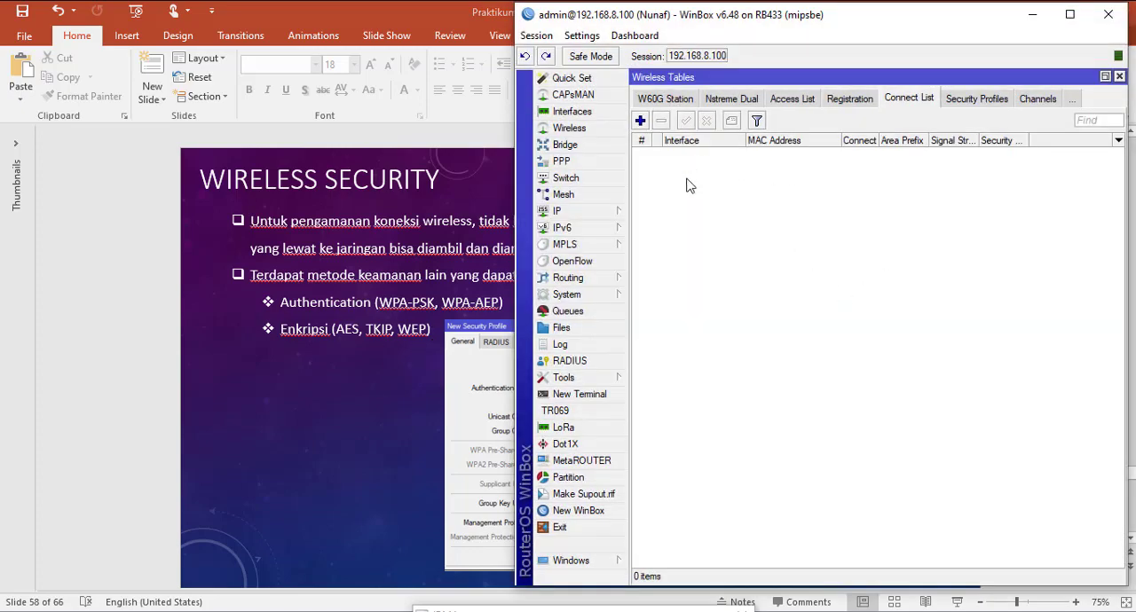
{"action": "left_click", "coordinate": [976, 102]}
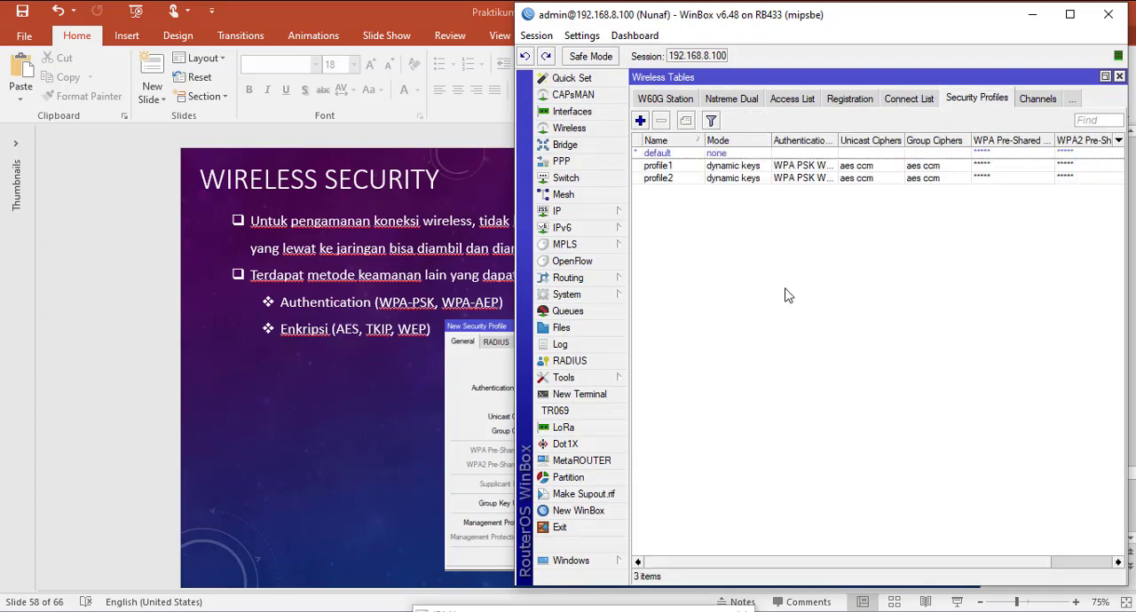
{"action": "left_click", "coordinate": [641, 120]}
{"action": "left_click_drag", "start_coordinate": [856, 167], "coordinate": [804, 159]}
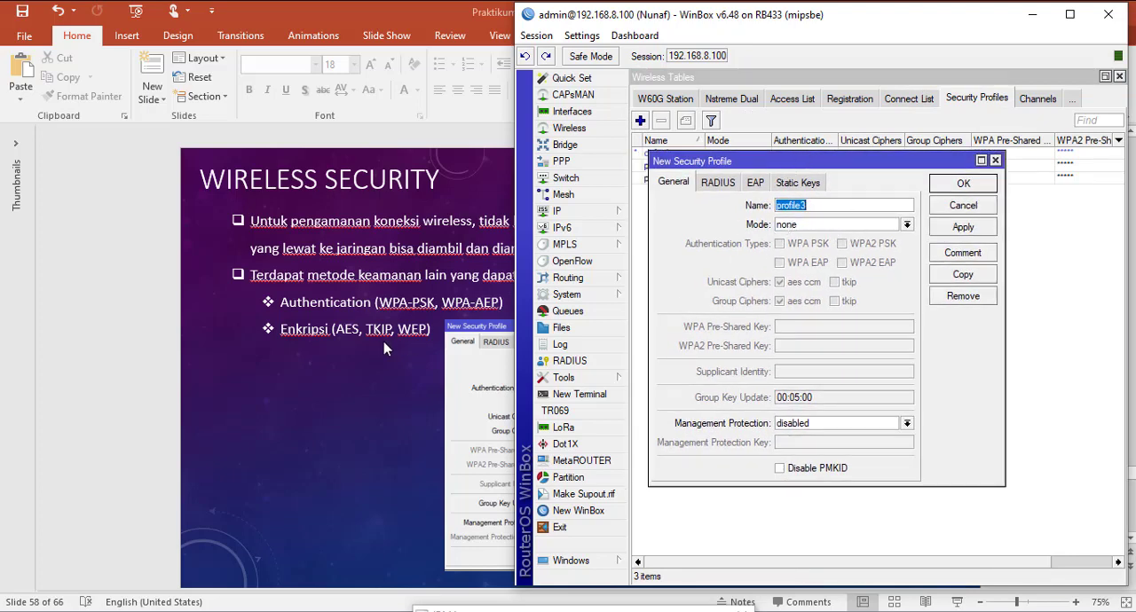
{"action": "left_click", "coordinate": [906, 227]}
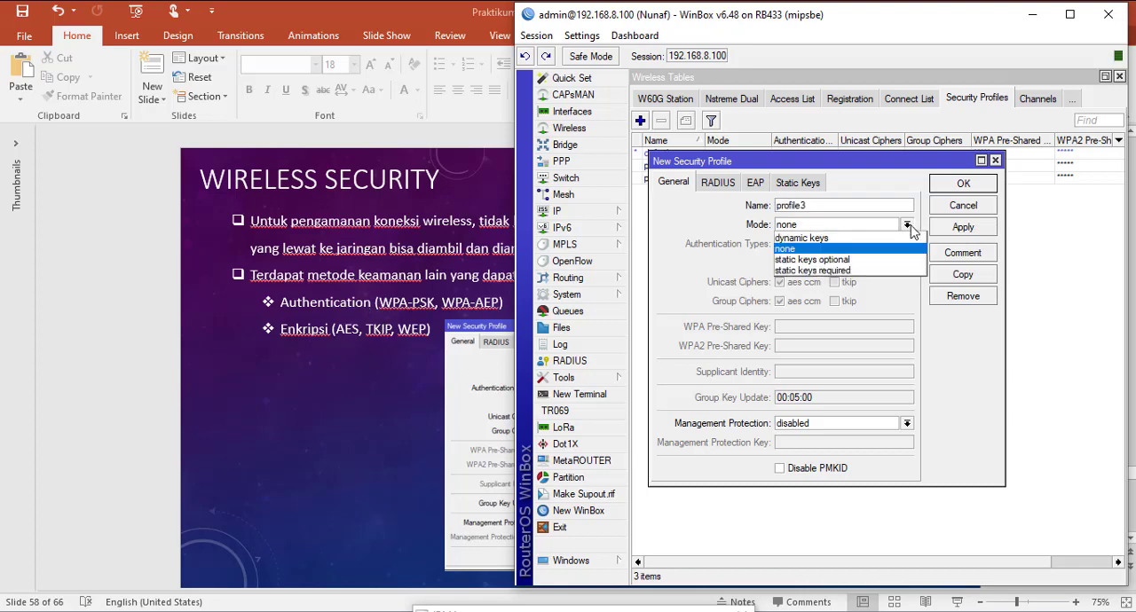
{"action": "left_click", "coordinate": [854, 238]}
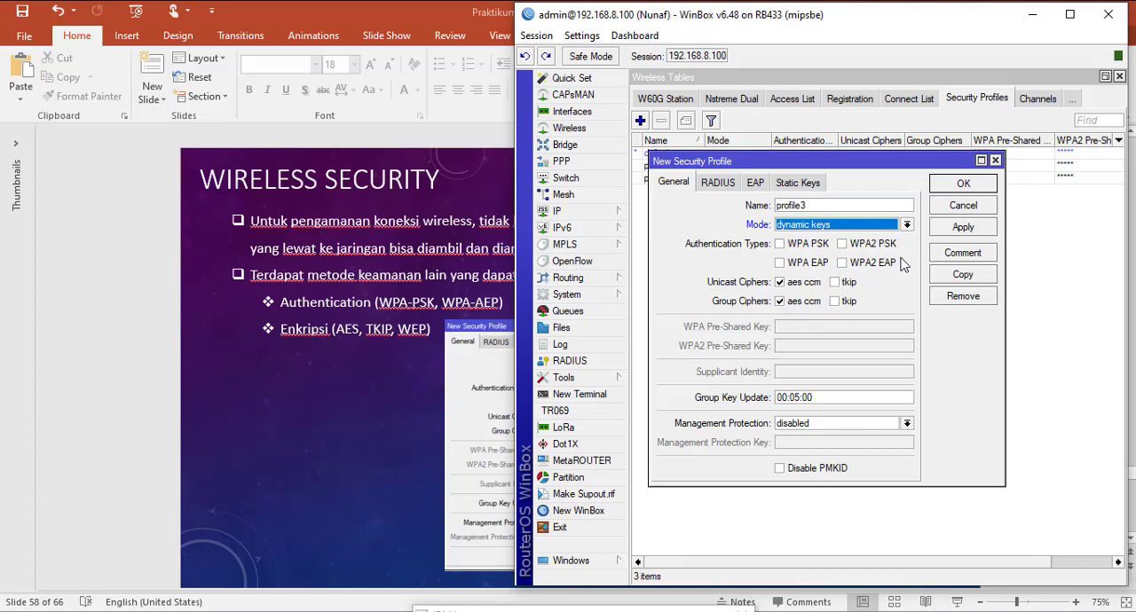
Step: Enable the WPA PSK, WPA2 PSK, WPA EAP and WPA2 EAP authentication types and go to the WPA Pre-Shared Key field
{"action": "left_click", "coordinate": [779, 245]}
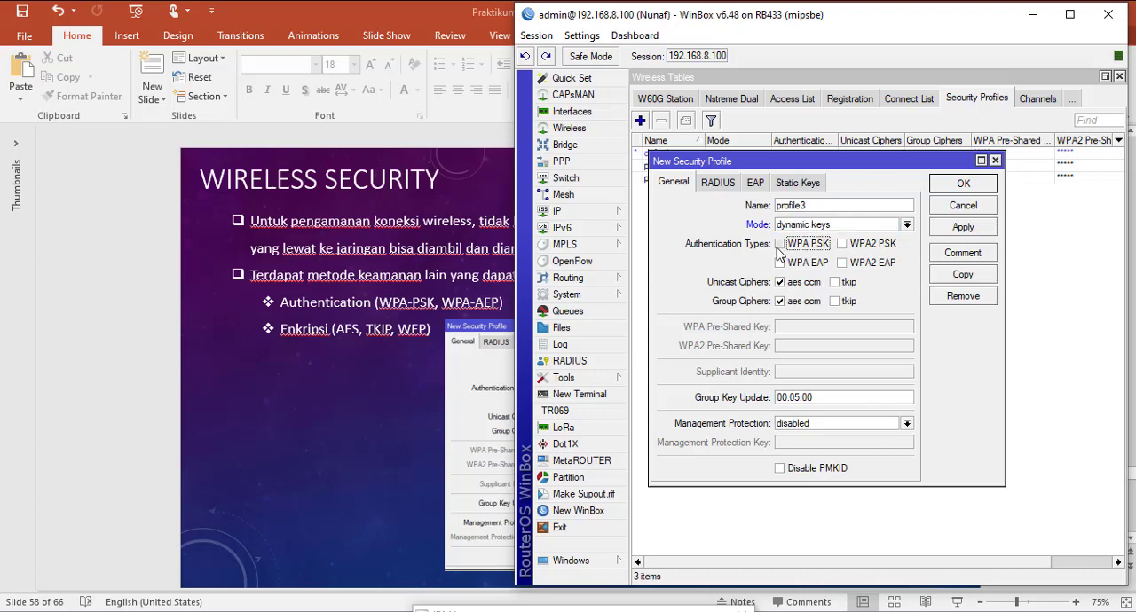
{"action": "left_click", "coordinate": [843, 245]}
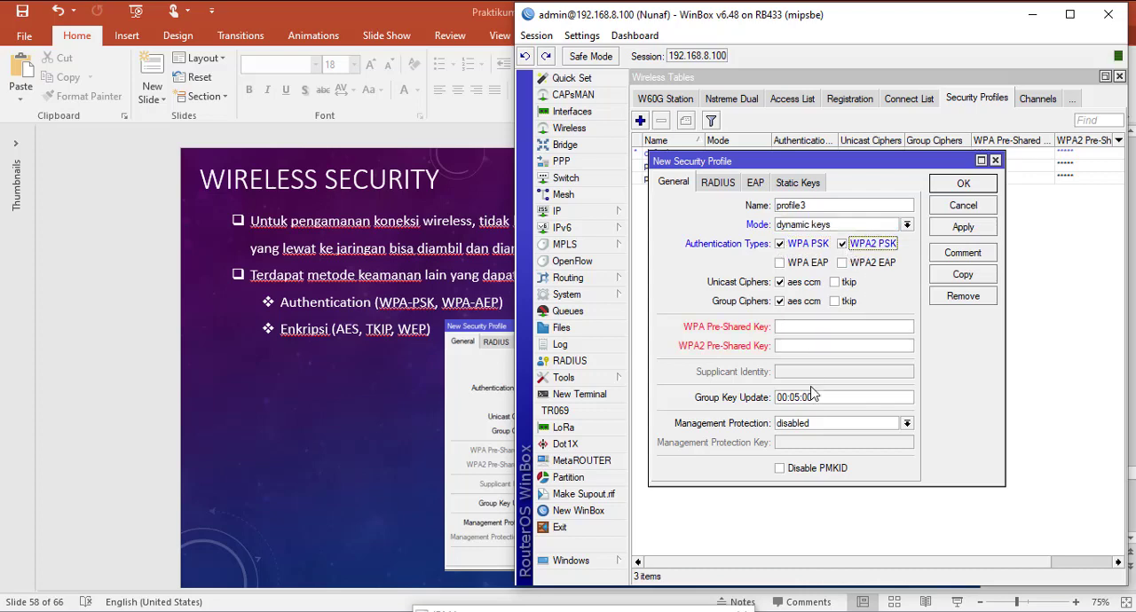
{"action": "left_click", "coordinate": [779, 263]}
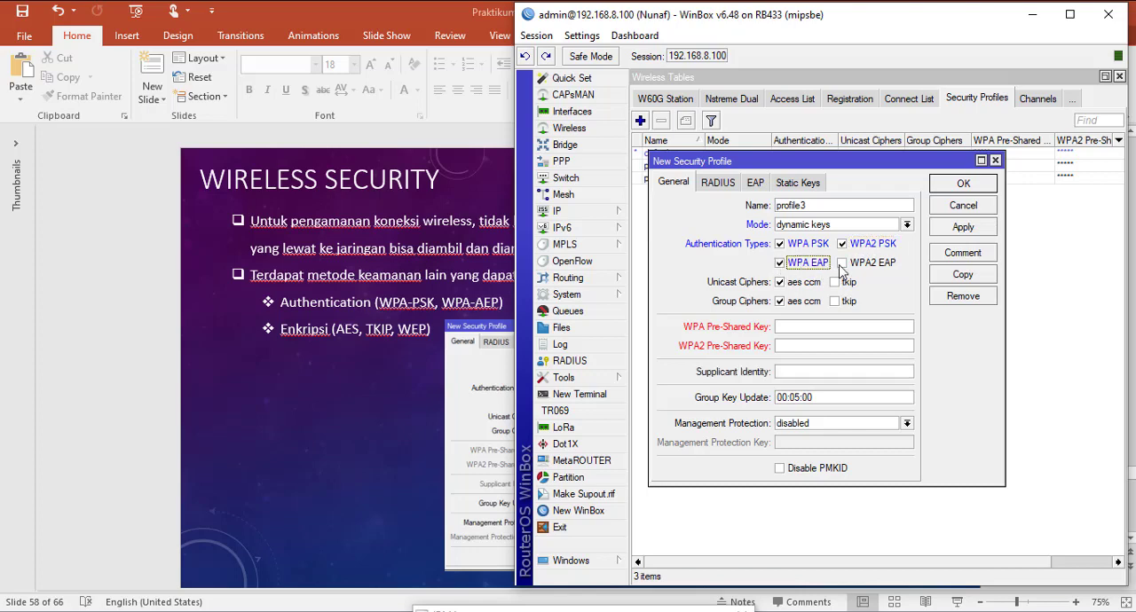
{"action": "left_click", "coordinate": [785, 328]}
Step: Set the new security profile's mode to static keys optional and enter a static key for Key 0
{"action": "left_click", "coordinate": [959, 233]}
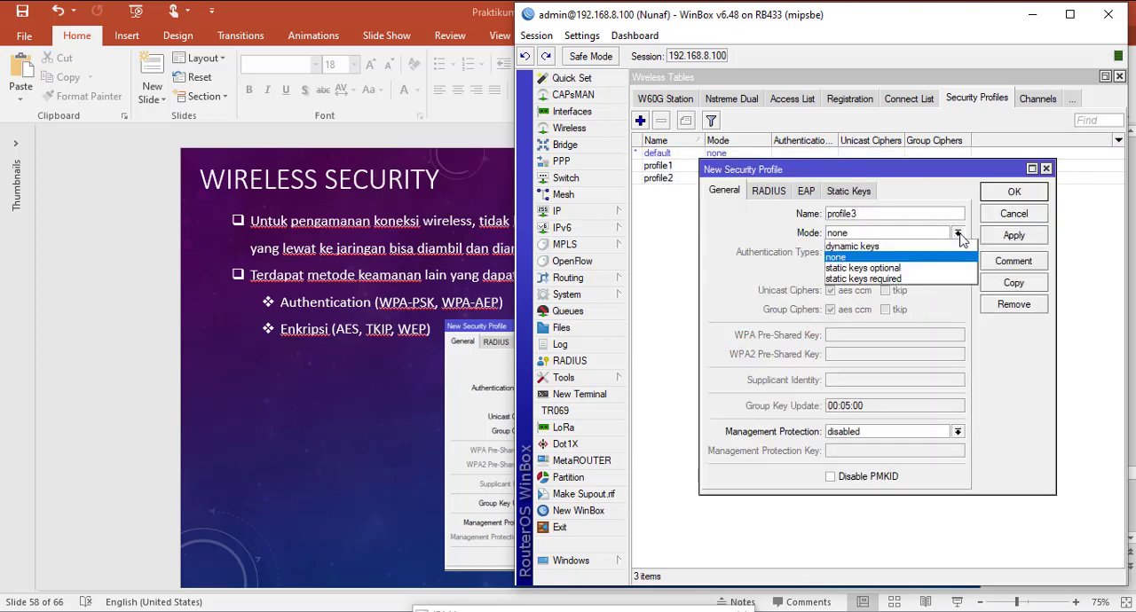
{"action": "left_click", "coordinate": [915, 265]}
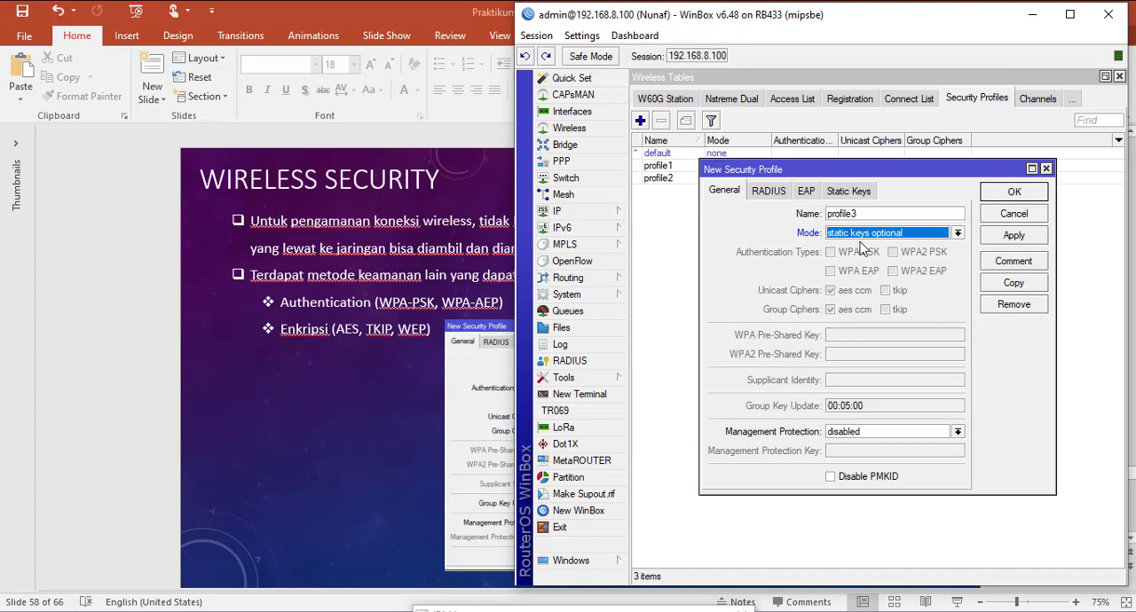
{"action": "left_click", "coordinate": [850, 194]}
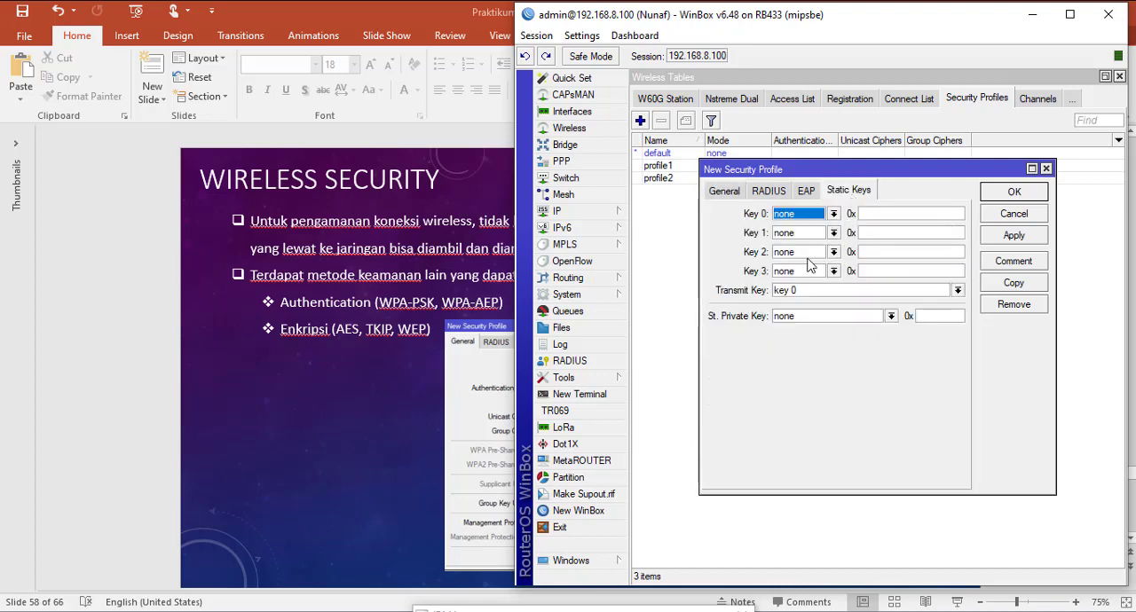
{"action": "left_click", "coordinate": [916, 215]}
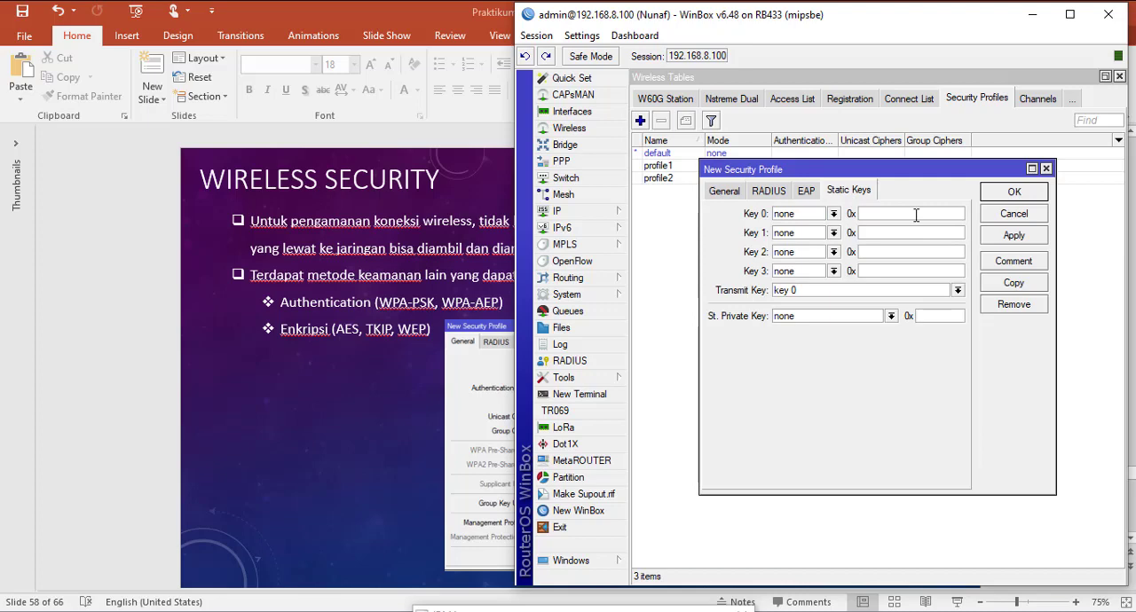
{"action": "type", "text": "*****"}
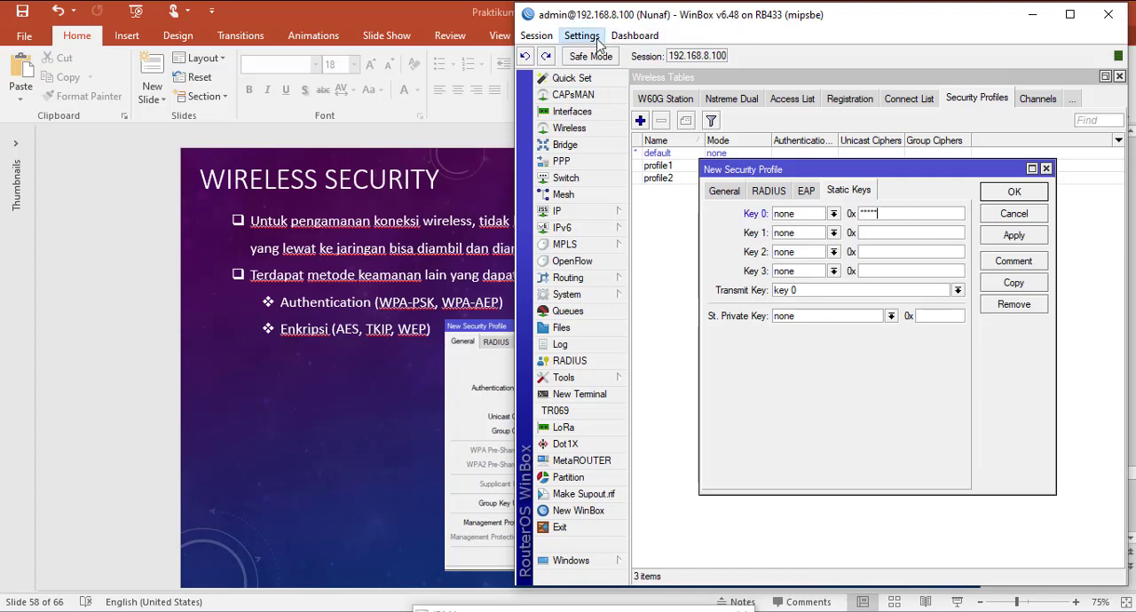
Step: Make the hidden passwords readable and enter a static key for Key 1, returning to the profile's general settings
{"action": "left_click", "coordinate": [581, 36]}
{"action": "left_click", "coordinate": [621, 71]}
{"action": "left_click", "coordinate": [895, 234]}
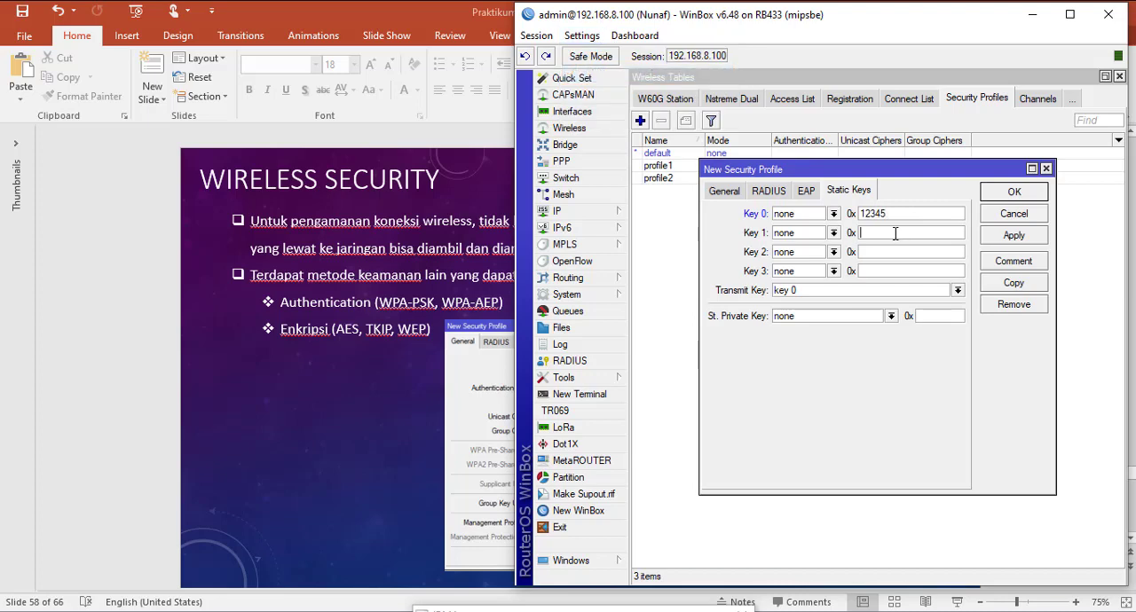
{"action": "type", "text": "asdc"}
{"action": "left_click", "coordinate": [720, 192]}
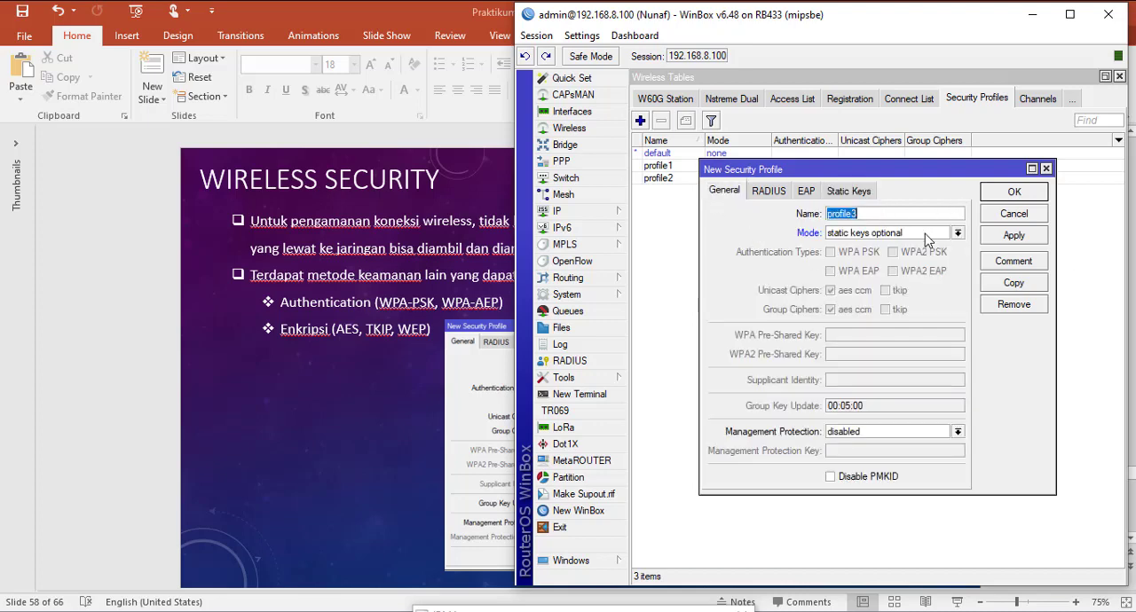
Step: Set the new security profile's mode to dynamic keys and enable the WPA PSK and WPA2 PSK authentication types
{"action": "left_click", "coordinate": [960, 236]}
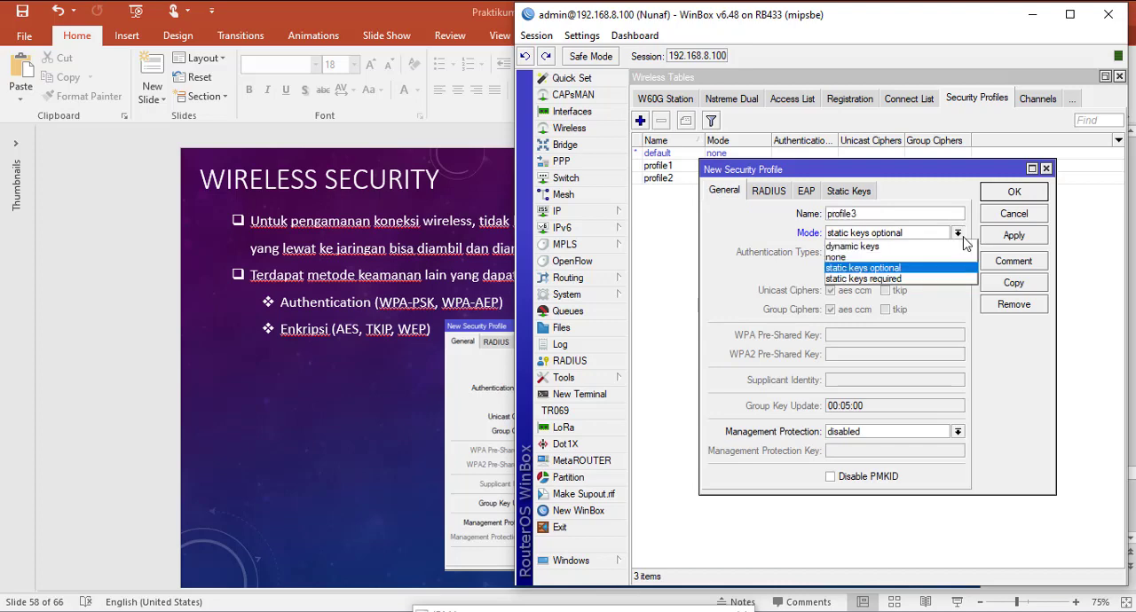
{"action": "left_click", "coordinate": [883, 248]}
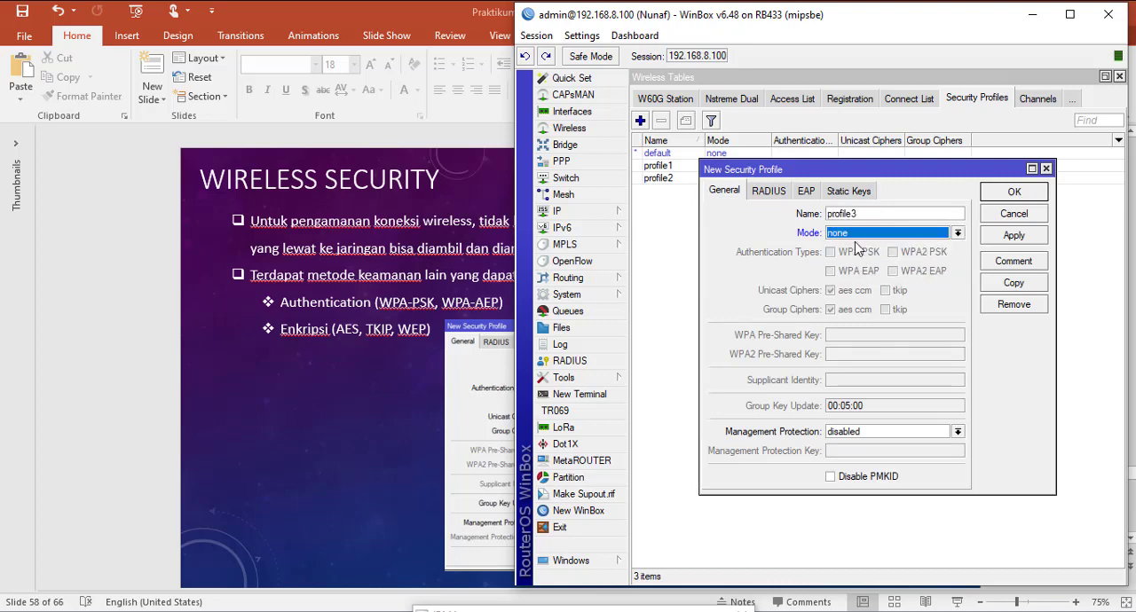
{"action": "left_click", "coordinate": [958, 234]}
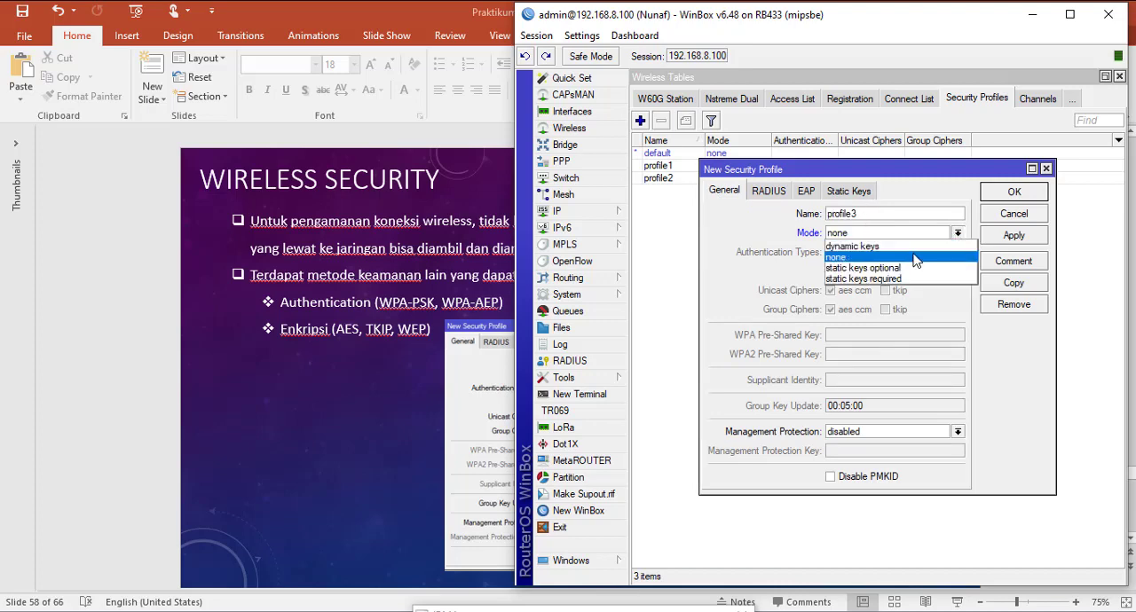
{"action": "left_click", "coordinate": [917, 245]}
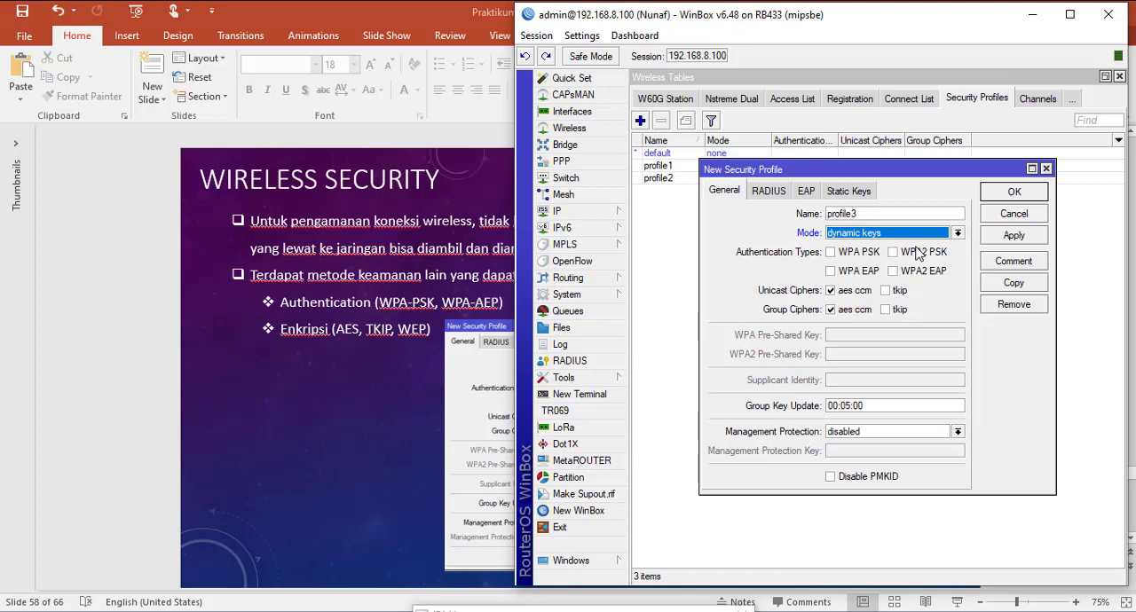
{"action": "left_click", "coordinate": [833, 254]}
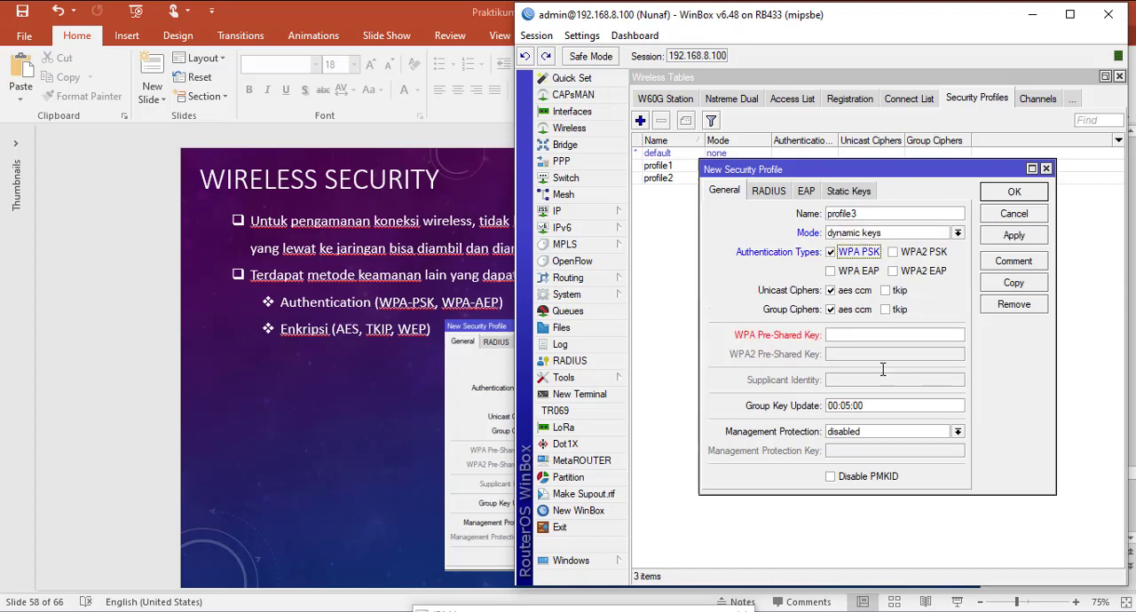
{"action": "left_click", "coordinate": [893, 253]}
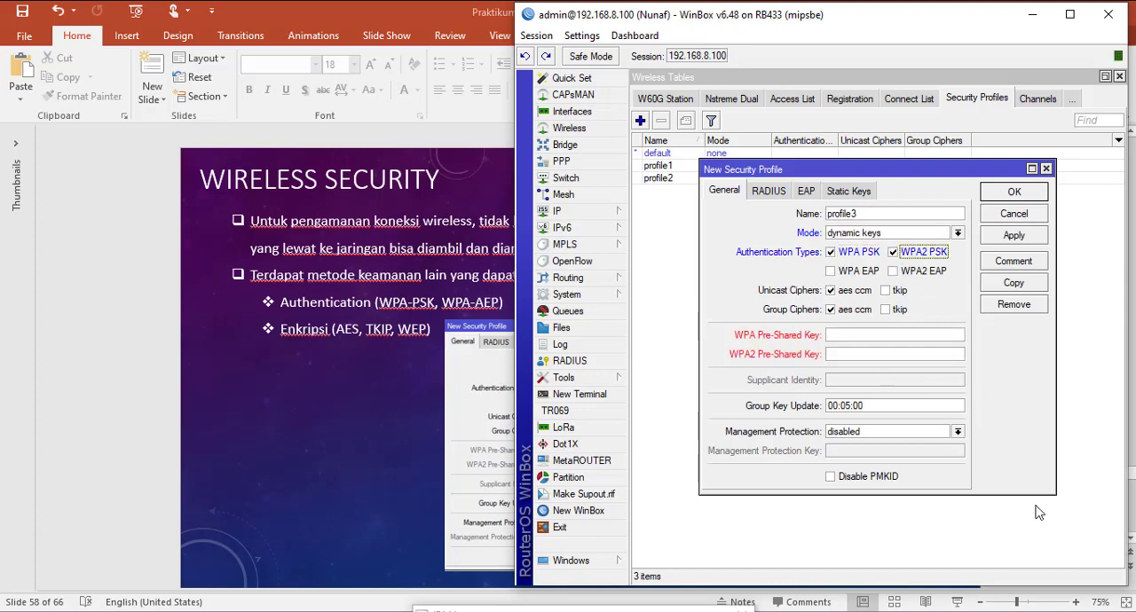
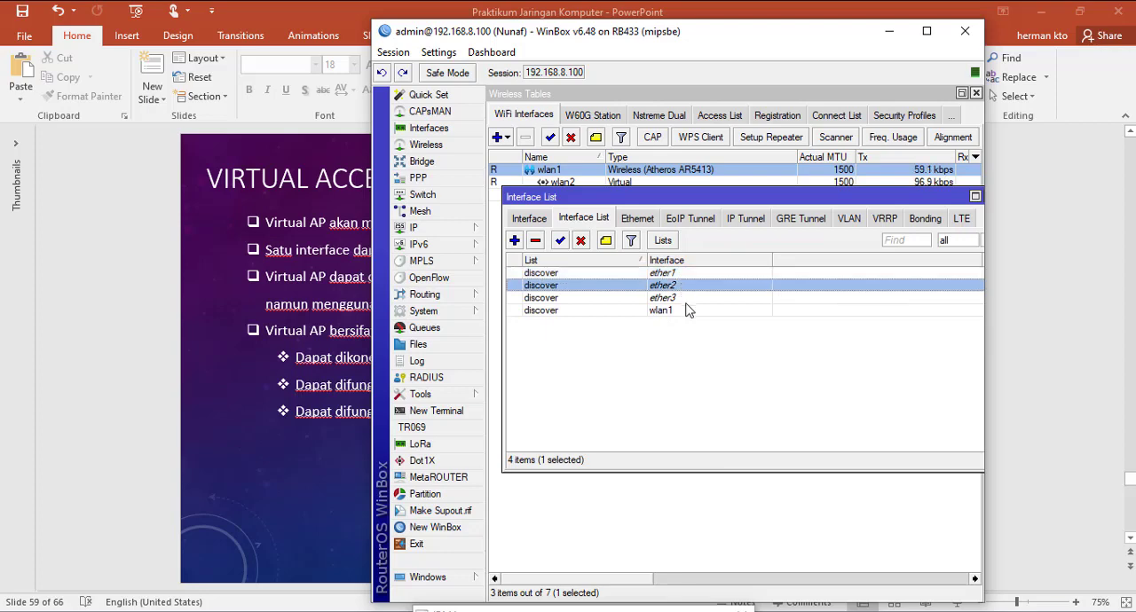
Step: Inspect wlan1's membership entry in the discover interface list without changing it, and close the Interface List
{"action": "left_click", "coordinate": [687, 298]}
{"action": "left_click", "coordinate": [660, 313]}
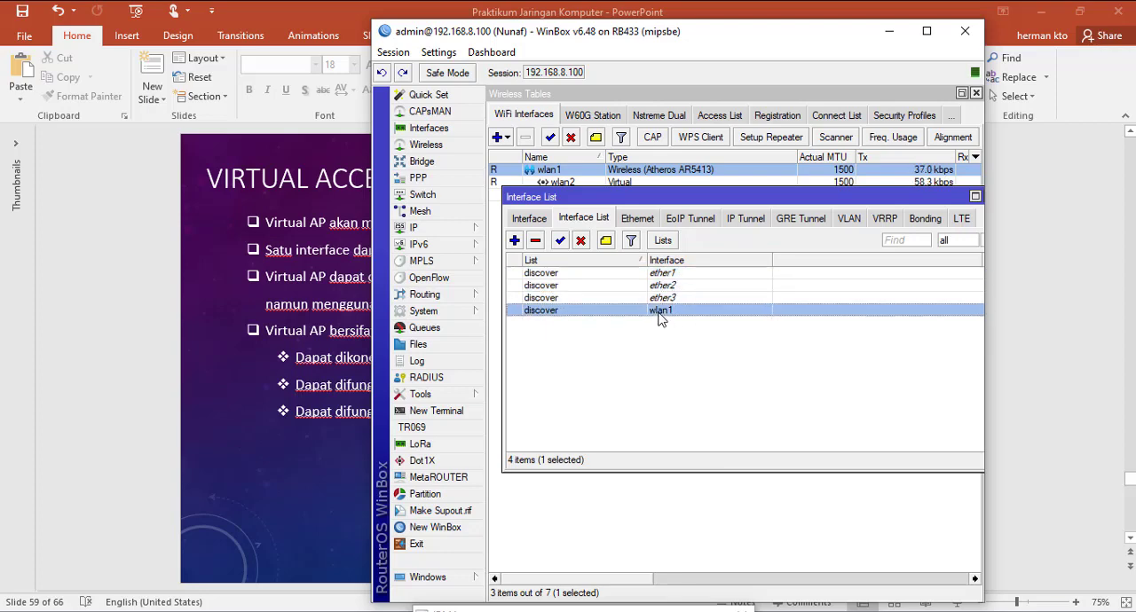
{"action": "double_click", "coordinate": [659, 320]}
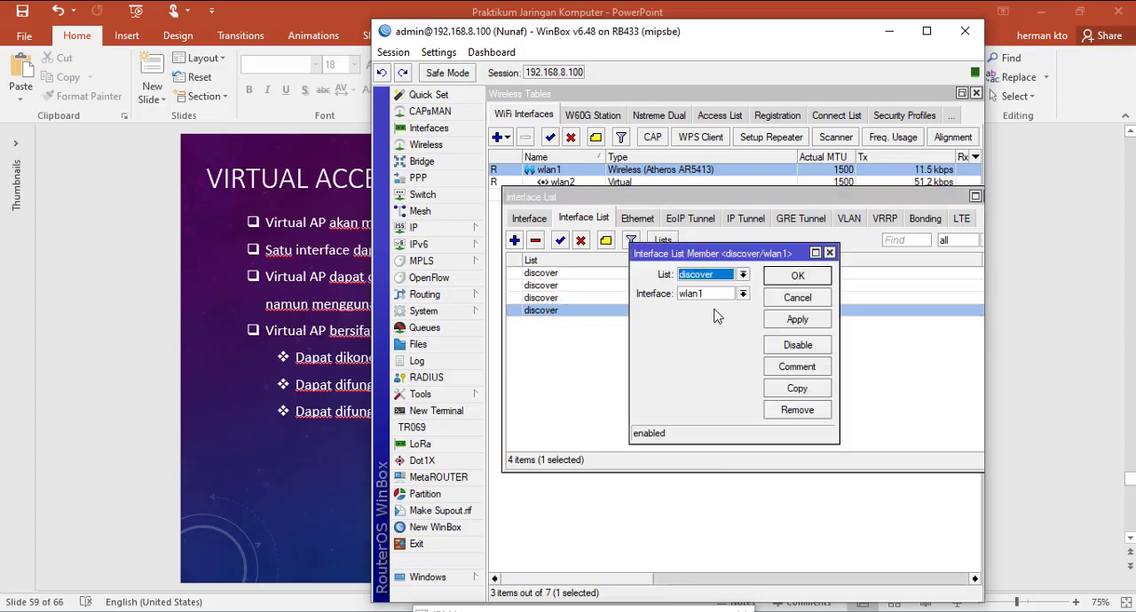
{"action": "left_click", "coordinate": [797, 298]}
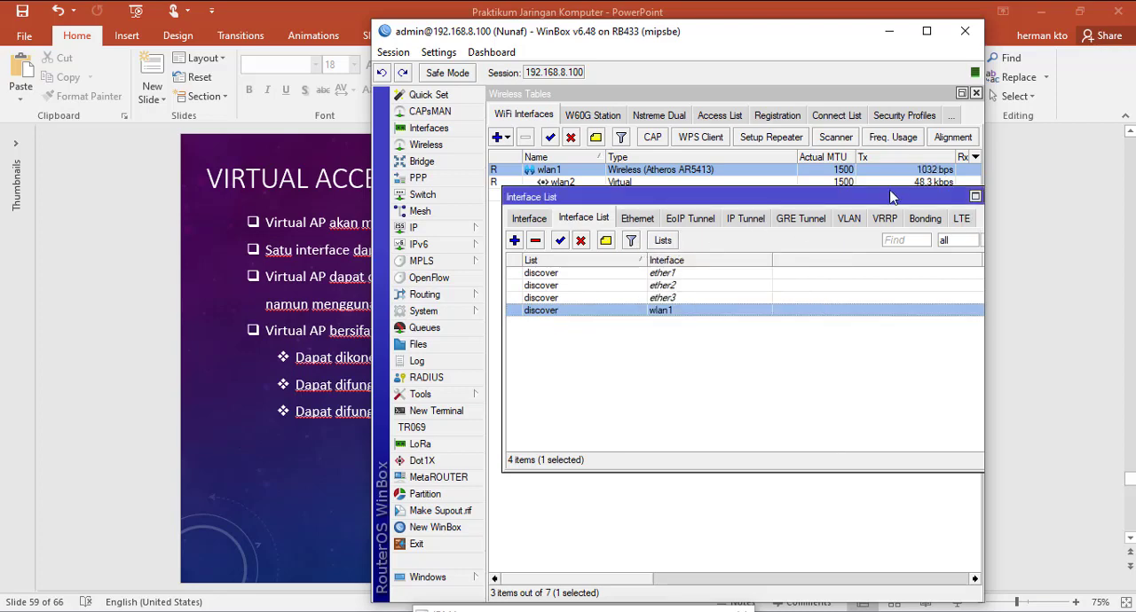
{"action": "left_click_drag", "start_coordinate": [883, 197], "coordinate": [780, 214]}
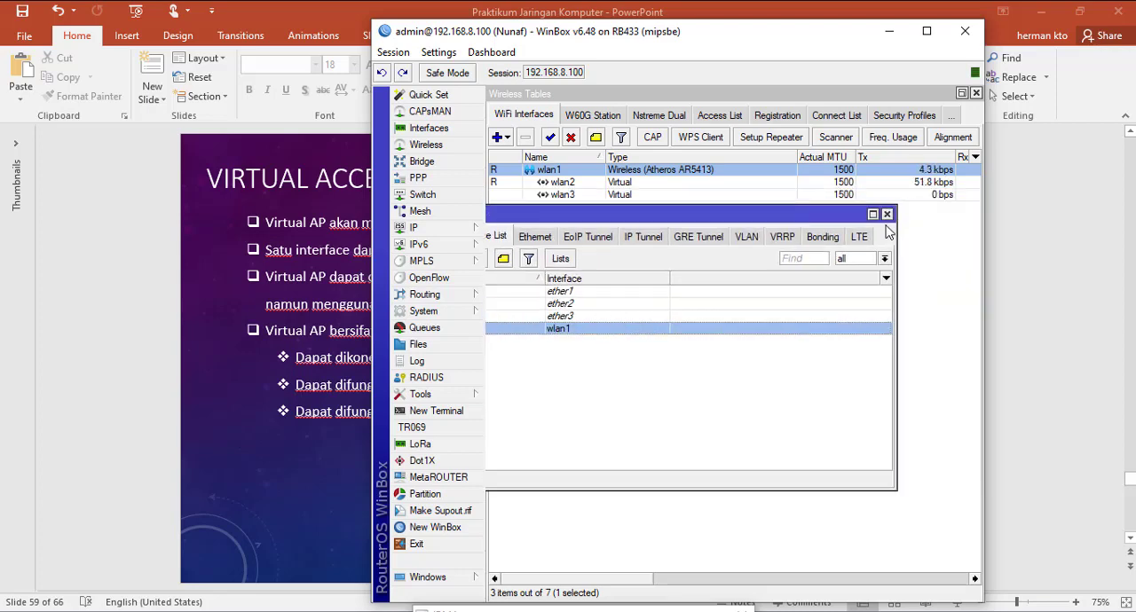
{"action": "left_click_drag", "start_coordinate": [660, 213], "coordinate": [674, 257]}
{"action": "left_click", "coordinate": [905, 259]}
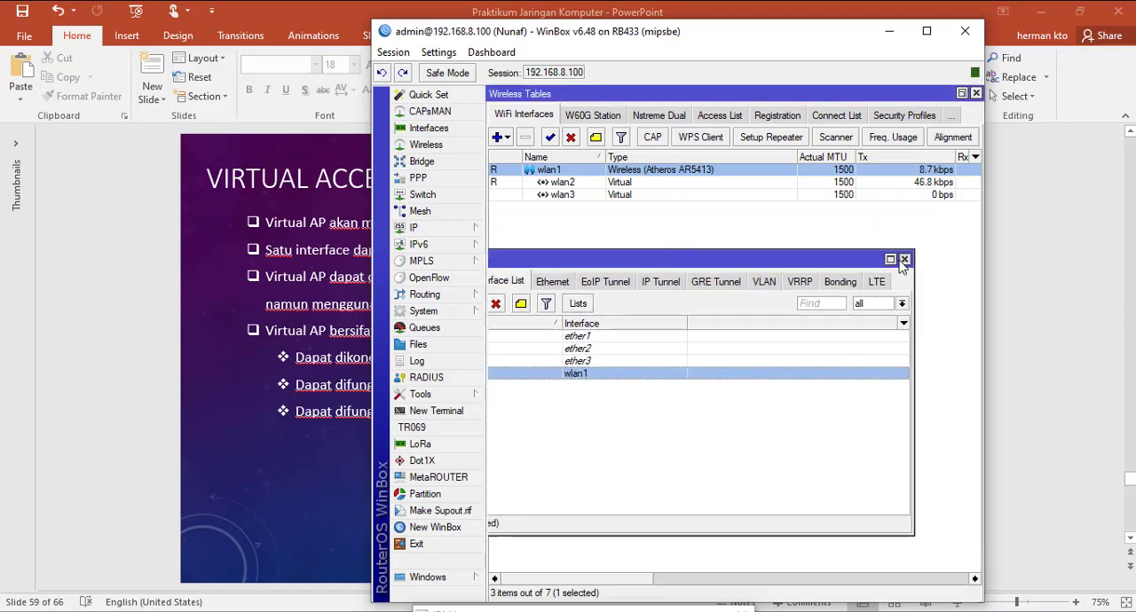
Step: Create a virtual access point in ap bridge mode with wlan1 as master interface and wifigratis as its SSID
{"action": "left_click", "coordinate": [647, 185]}
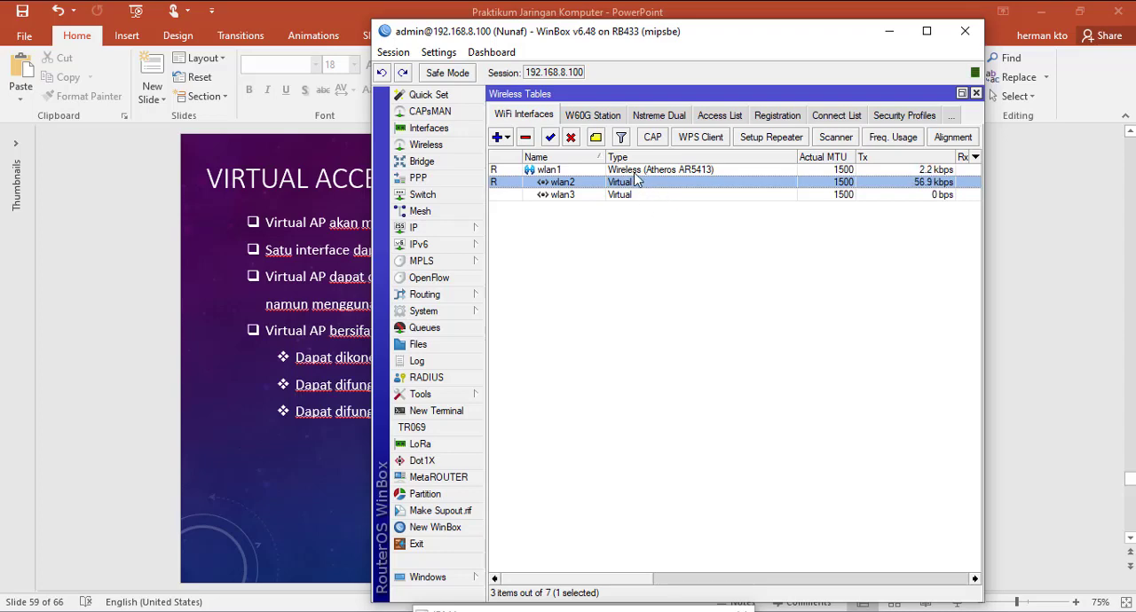
{"action": "left_click", "coordinate": [634, 171]}
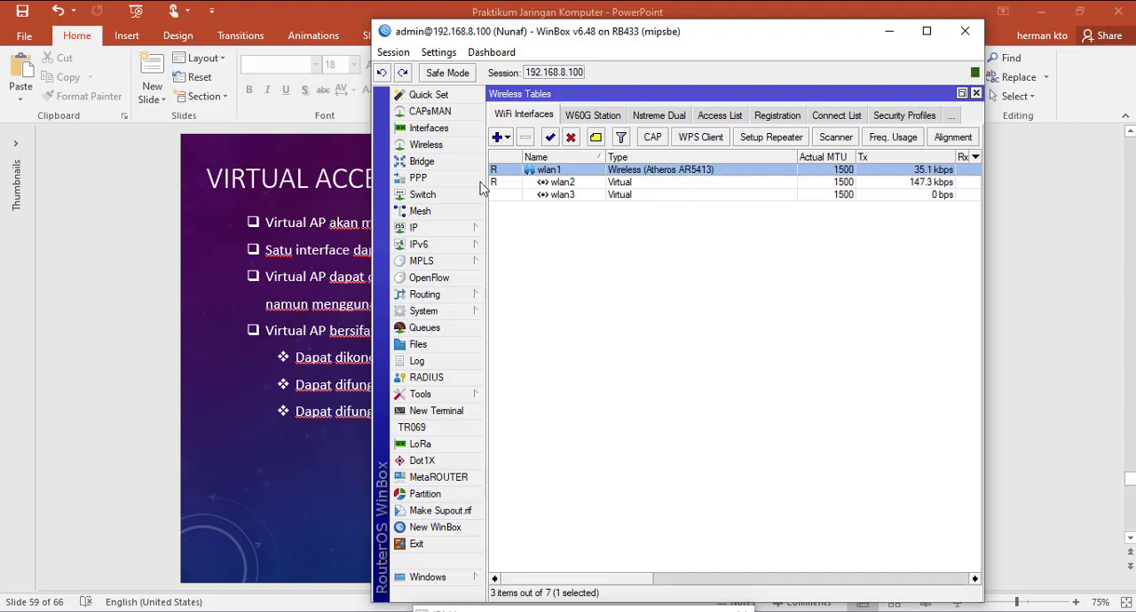
{"action": "left_click", "coordinate": [508, 137]}
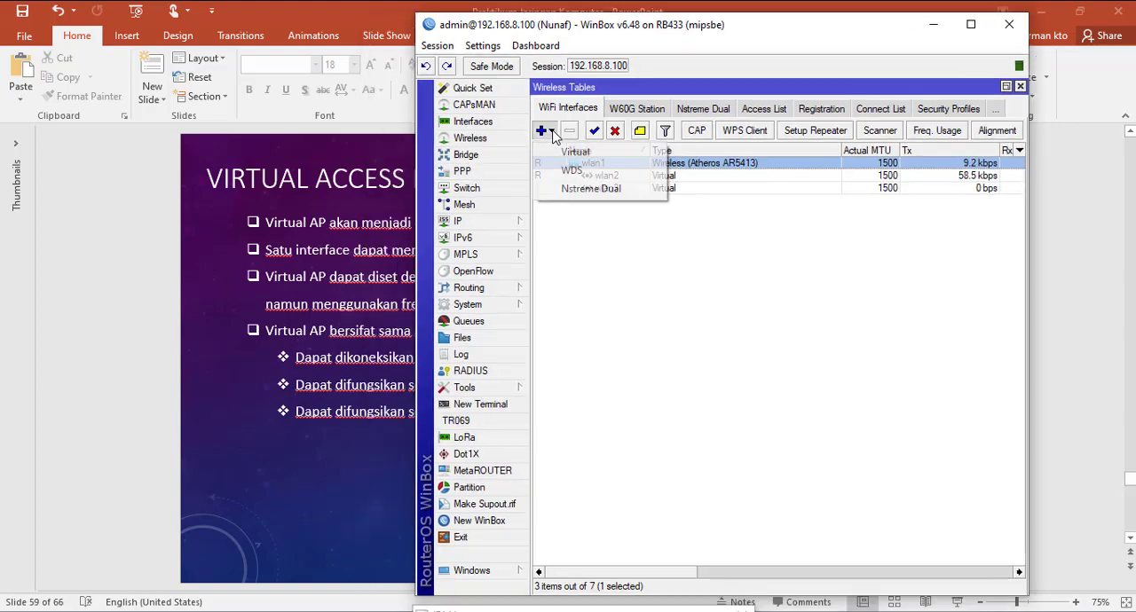
{"action": "left_click", "coordinate": [574, 157]}
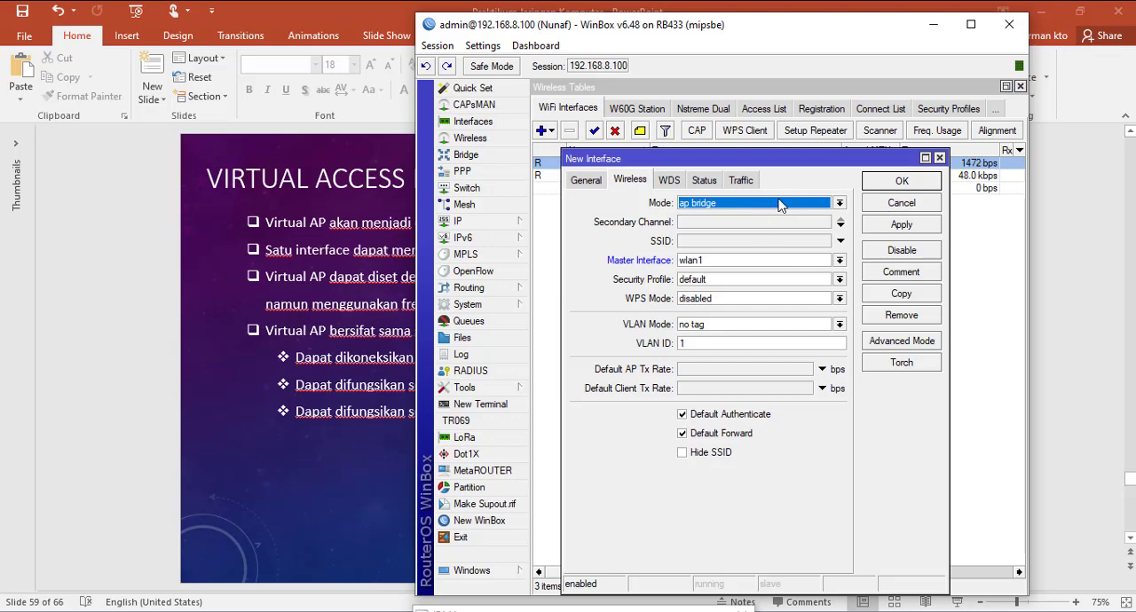
{"action": "left_click", "coordinate": [840, 240]}
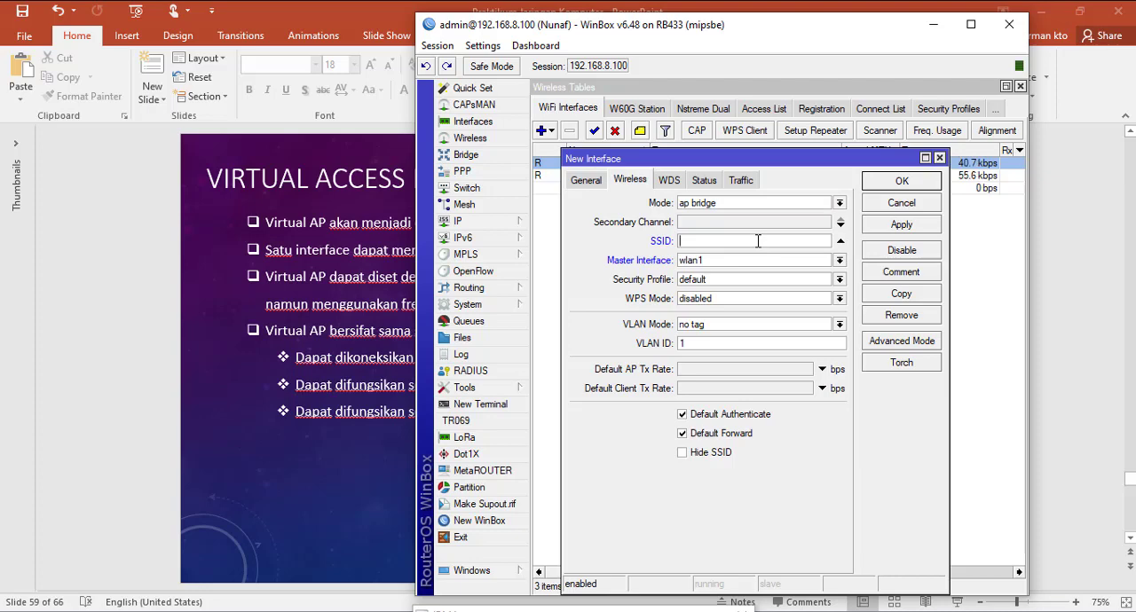
{"action": "type", "text": "hotspo"}
{"action": "key", "text": "BackSpace"}
{"action": "key", "text": "BackSpace"}
{"action": "key", "text": "BackSpace"}
{"action": "key", "text": "BackSpace"}
{"action": "type", "text": "wifigr"}
{"action": "left_click", "coordinate": [914, 227]}
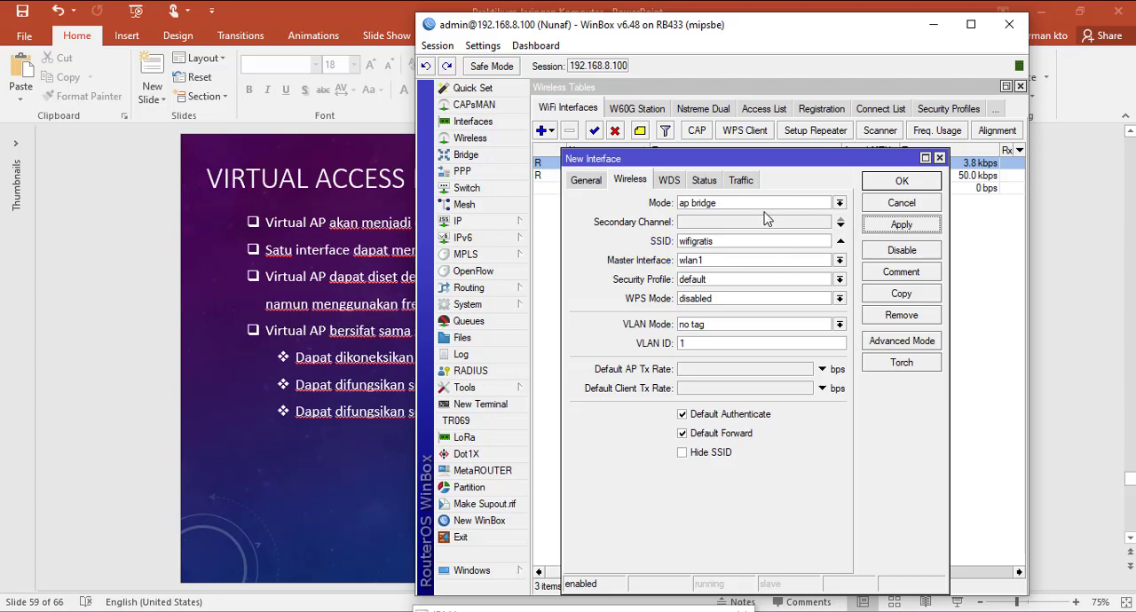
{"action": "left_click", "coordinate": [879, 184]}
Step: Create another virtual access point in ap bridge mode on master interface wlan1 with the SSID hotspotgratis
{"action": "left_click", "coordinate": [620, 202]}
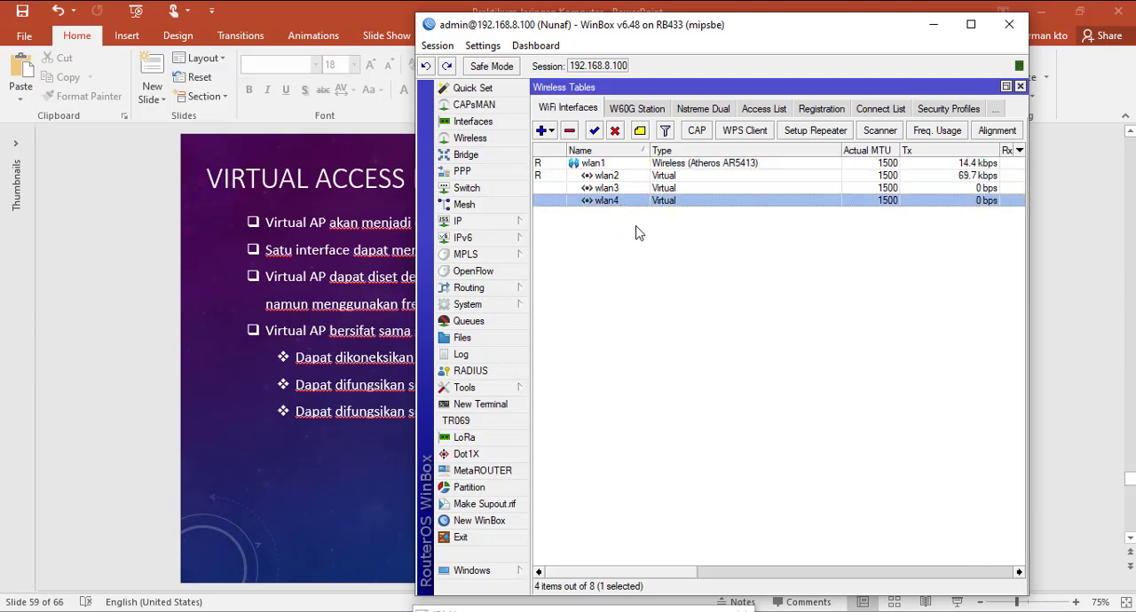
{"action": "left_click", "coordinate": [551, 132]}
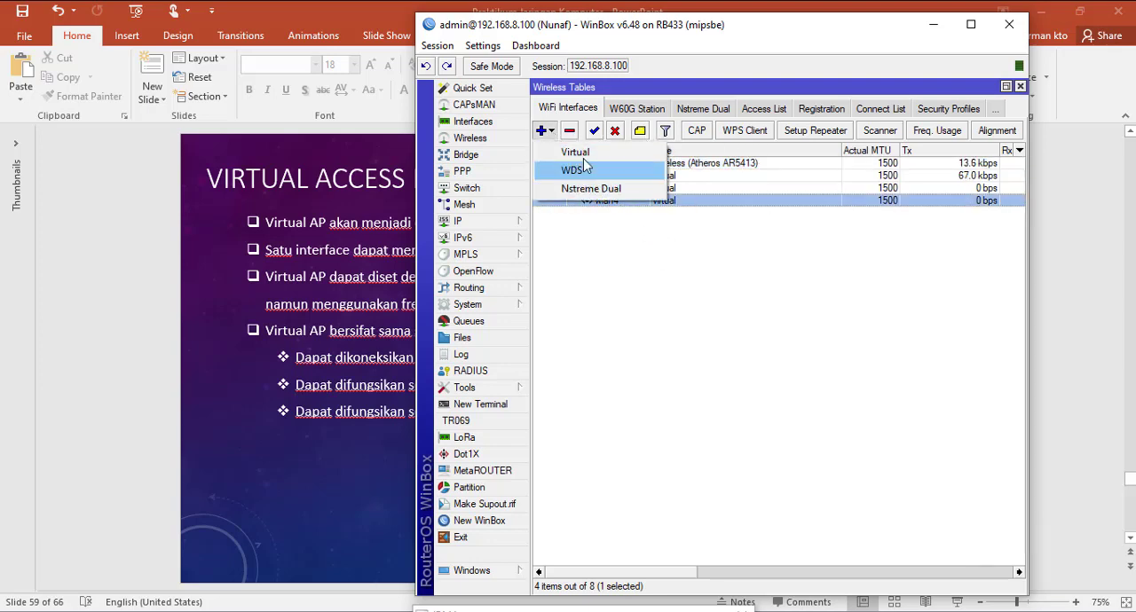
{"action": "left_click", "coordinate": [577, 152]}
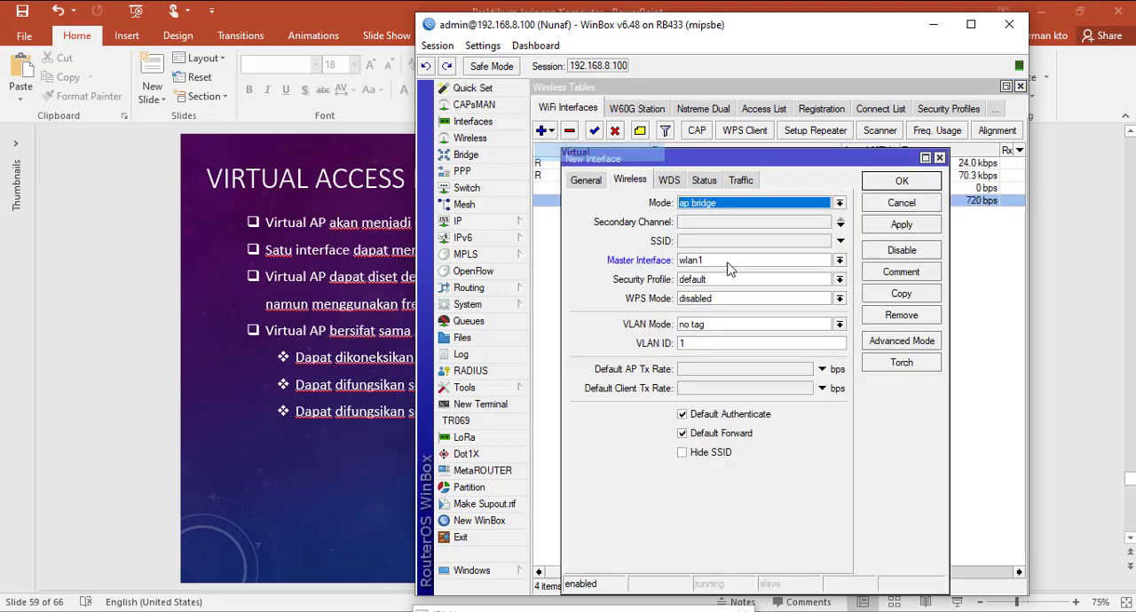
{"action": "left_click", "coordinate": [839, 241]}
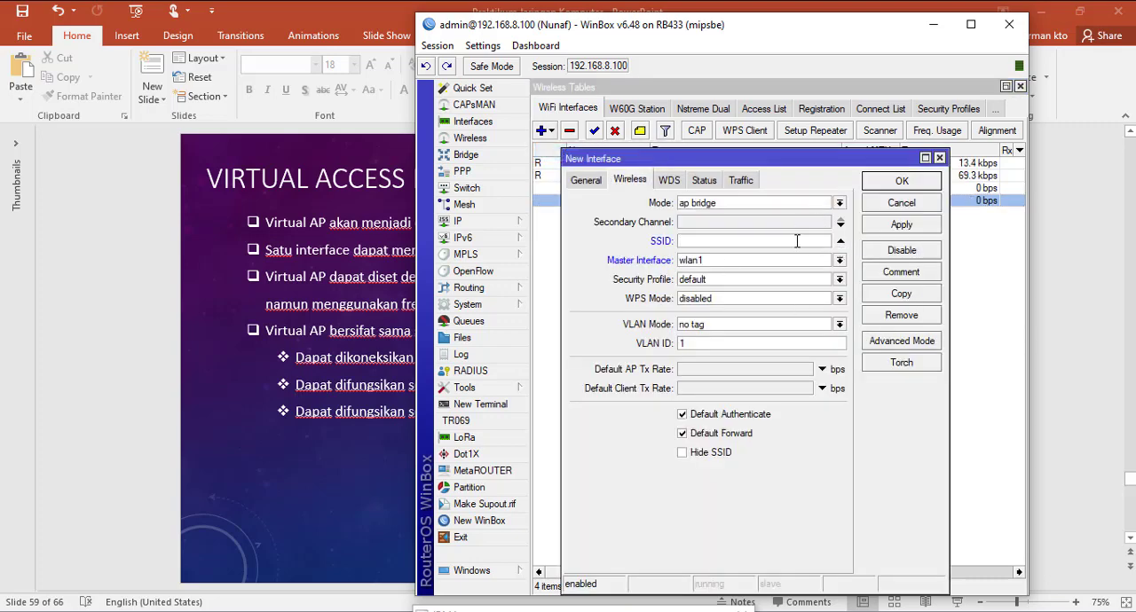
{"action": "type", "text": "hotspotgratis"}
{"action": "left_click", "coordinate": [901, 227]}
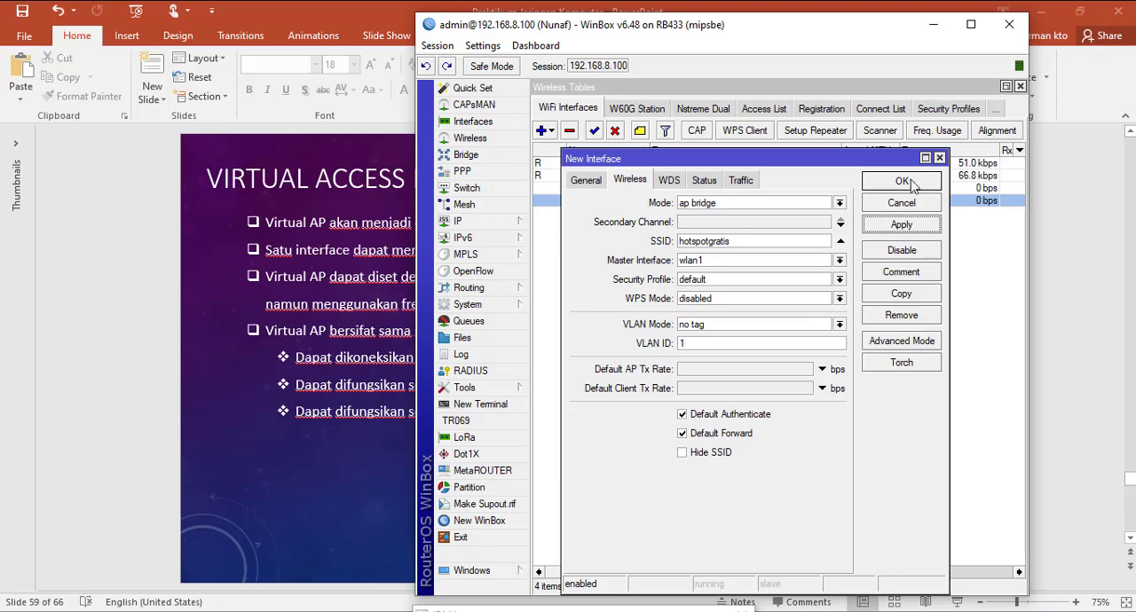
{"action": "left_click", "coordinate": [914, 184]}
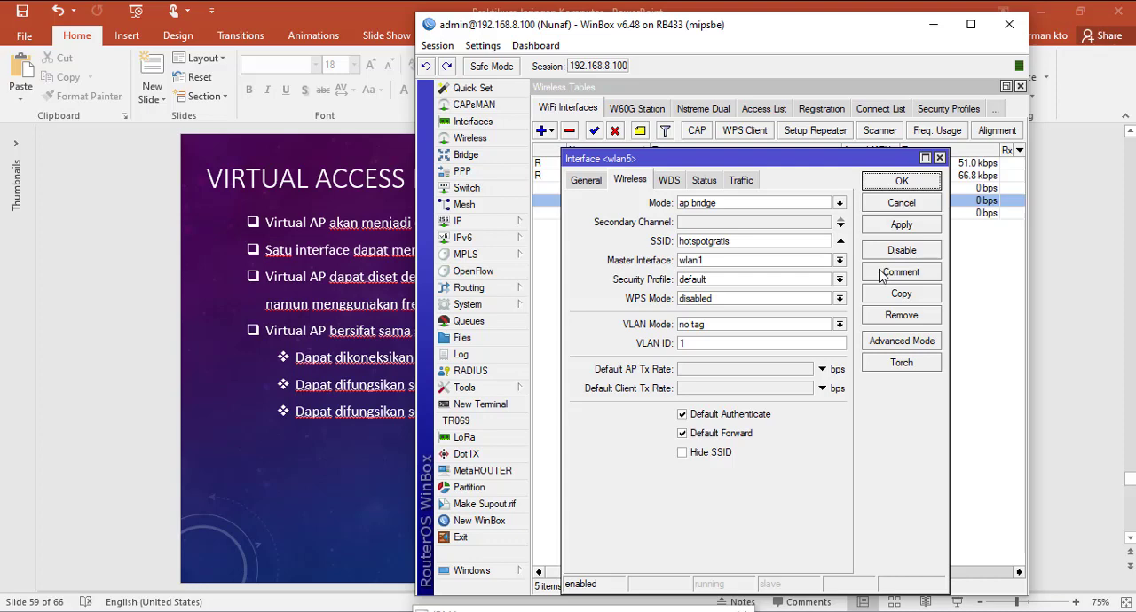
{"action": "left_click", "coordinate": [868, 204]}
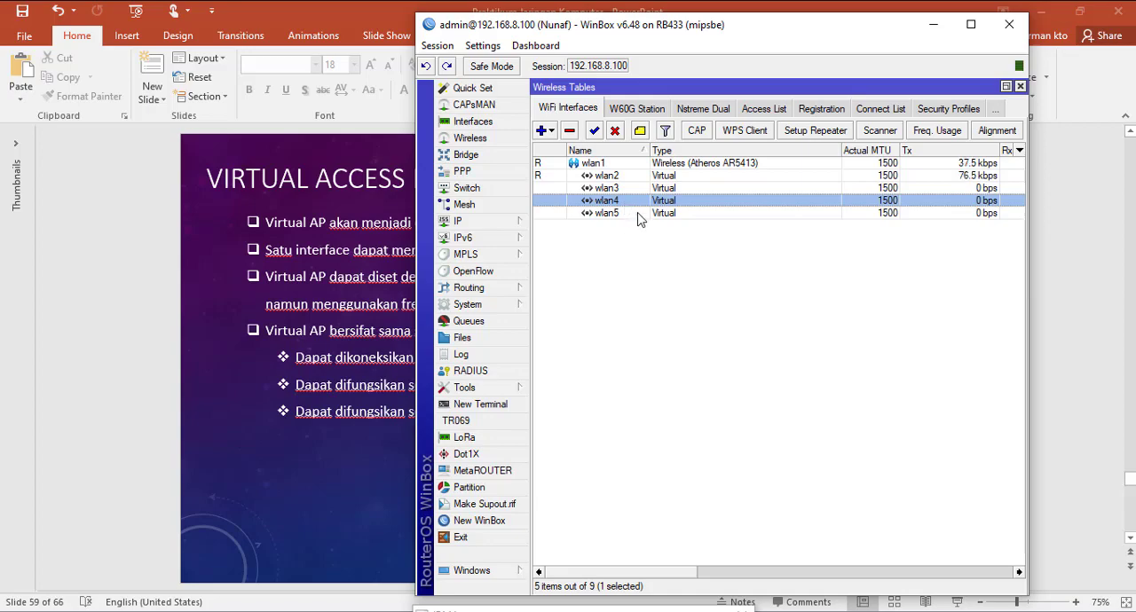
Step: Add the IP address 10.0.0.1/24 to the virtual interface wlan4
{"action": "left_click_drag", "start_coordinate": [779, 32], "coordinate": [957, 54]}
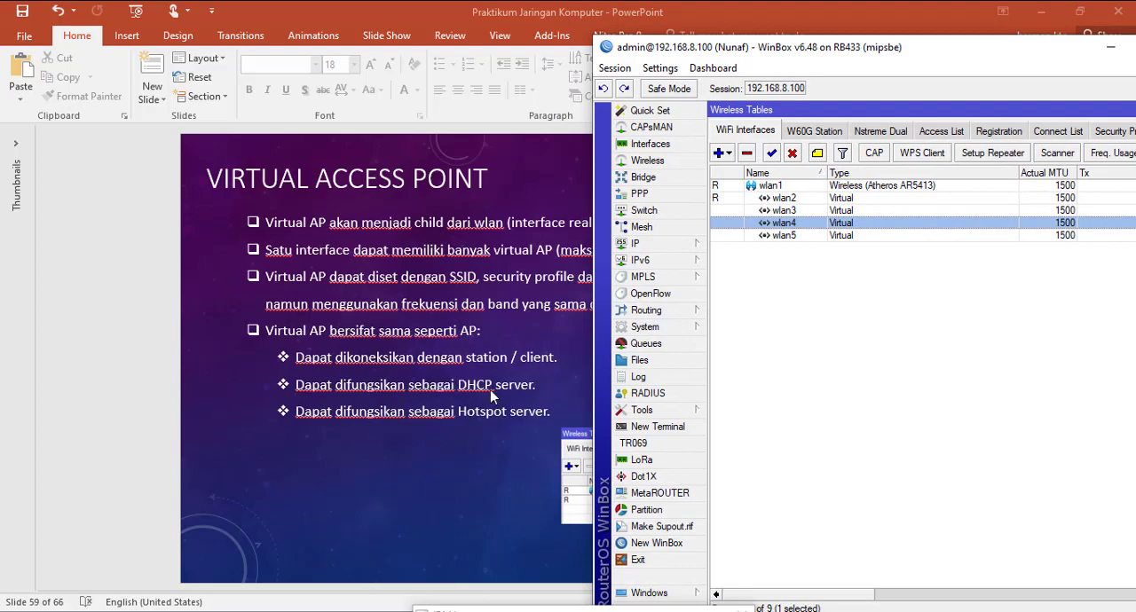
{"action": "left_click_drag", "start_coordinate": [818, 54], "coordinate": [682, 22]}
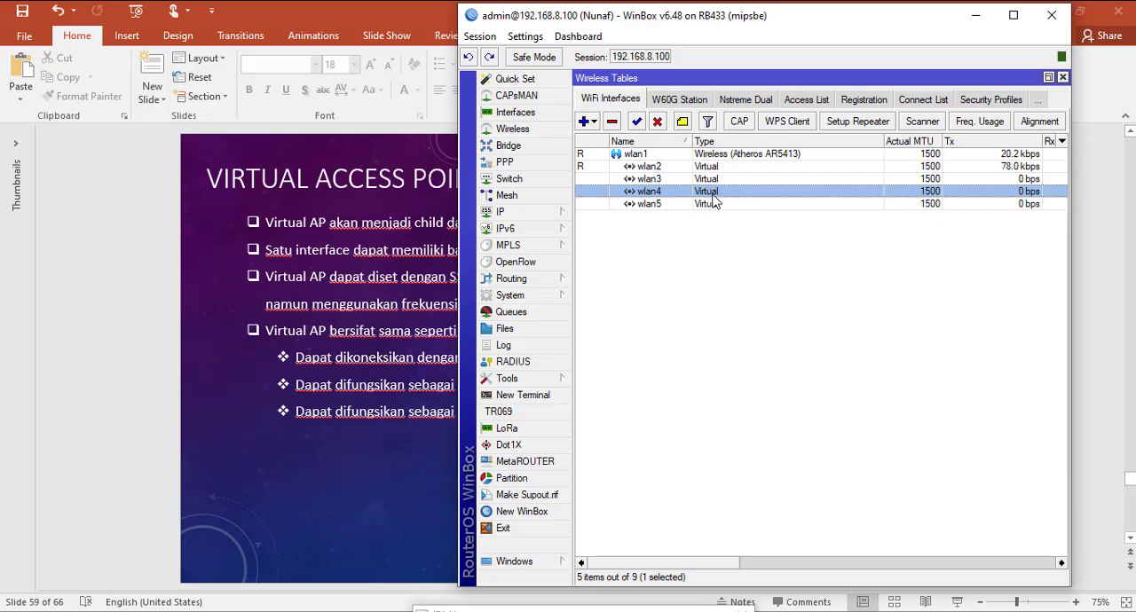
{"action": "left_click", "coordinate": [548, 215]}
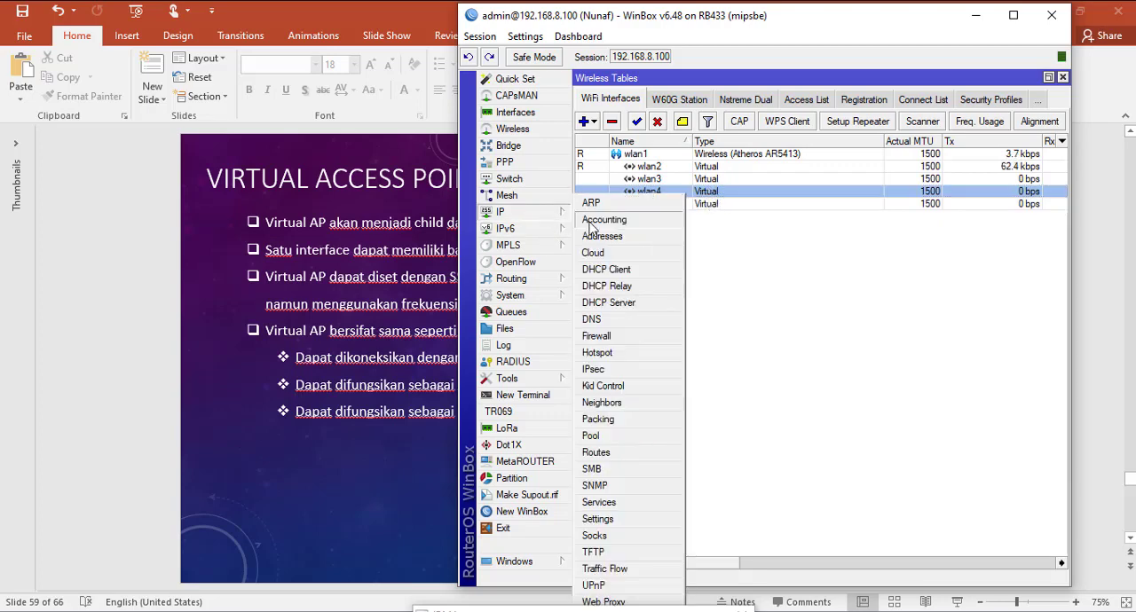
{"action": "left_click", "coordinate": [595, 237]}
{"action": "left_click_drag", "start_coordinate": [832, 189], "coordinate": [798, 259]}
{"action": "left_click", "coordinate": [665, 282]}
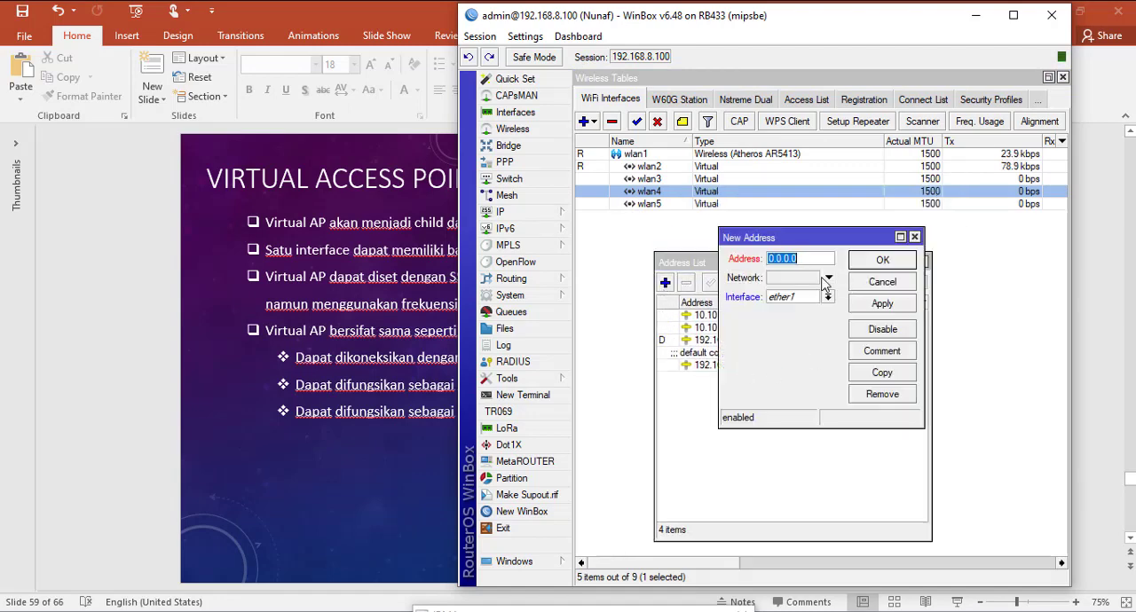
{"action": "type", "text": "10.0.01/24"}
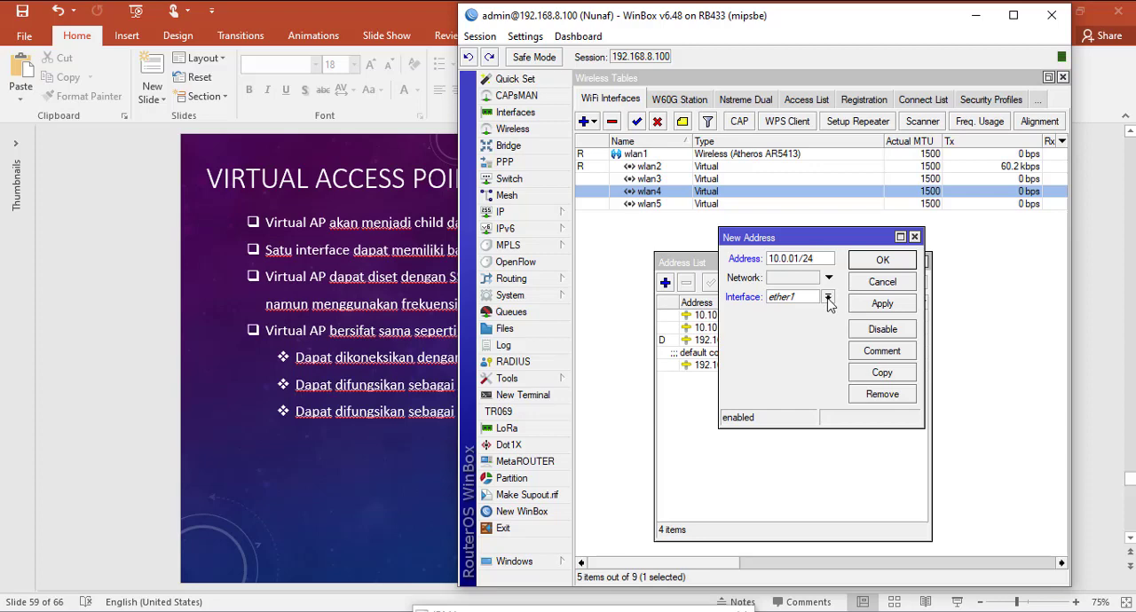
{"action": "left_click", "coordinate": [827, 298]}
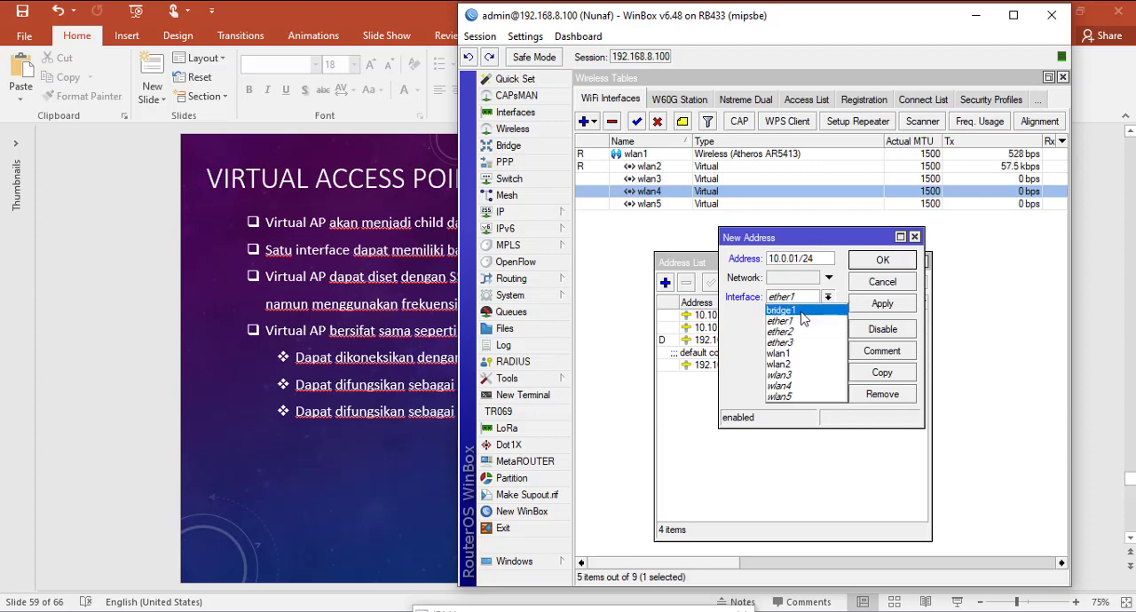
{"action": "left_click", "coordinate": [804, 387]}
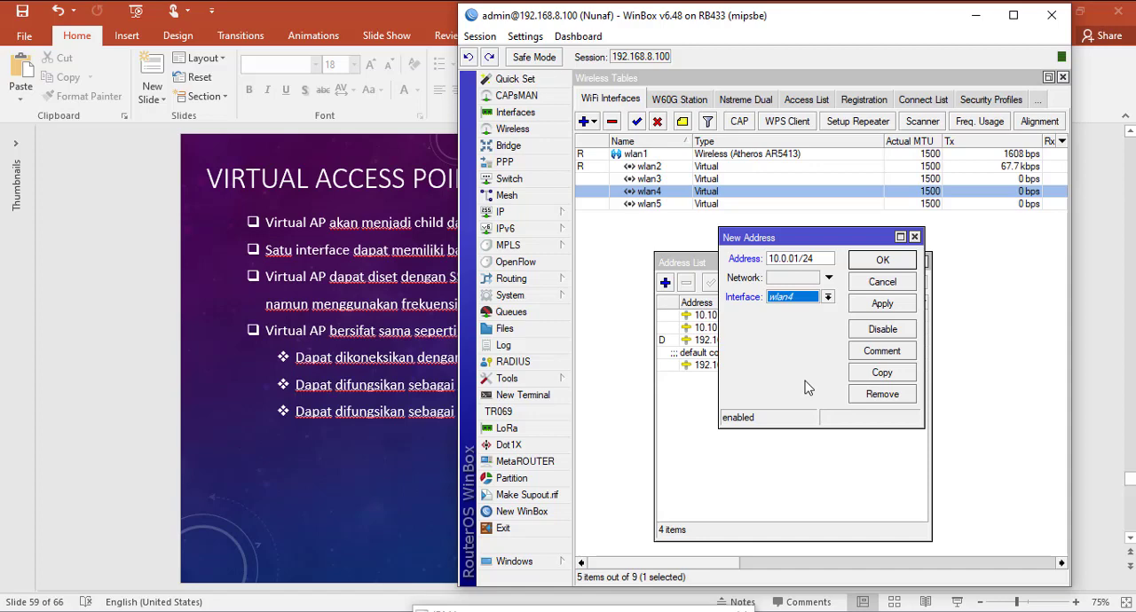
{"action": "left_click", "coordinate": [894, 307]}
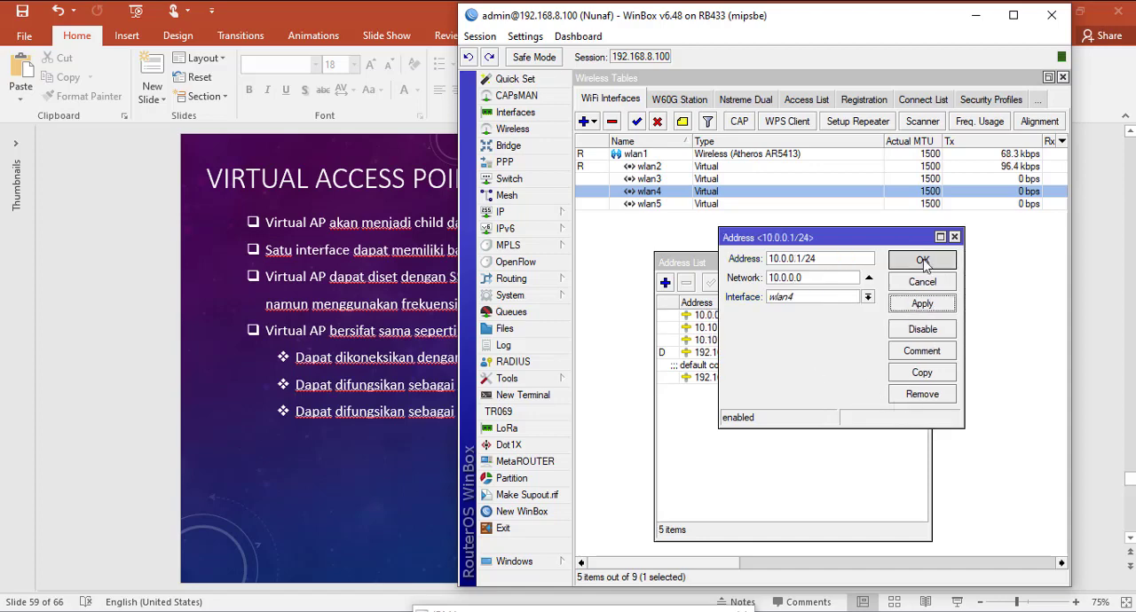
{"action": "left_click", "coordinate": [923, 260]}
Step: Add the IP address 10.10.0.1/24 to the virtual interface wlan5 and close the Address List
{"action": "left_click", "coordinate": [664, 282]}
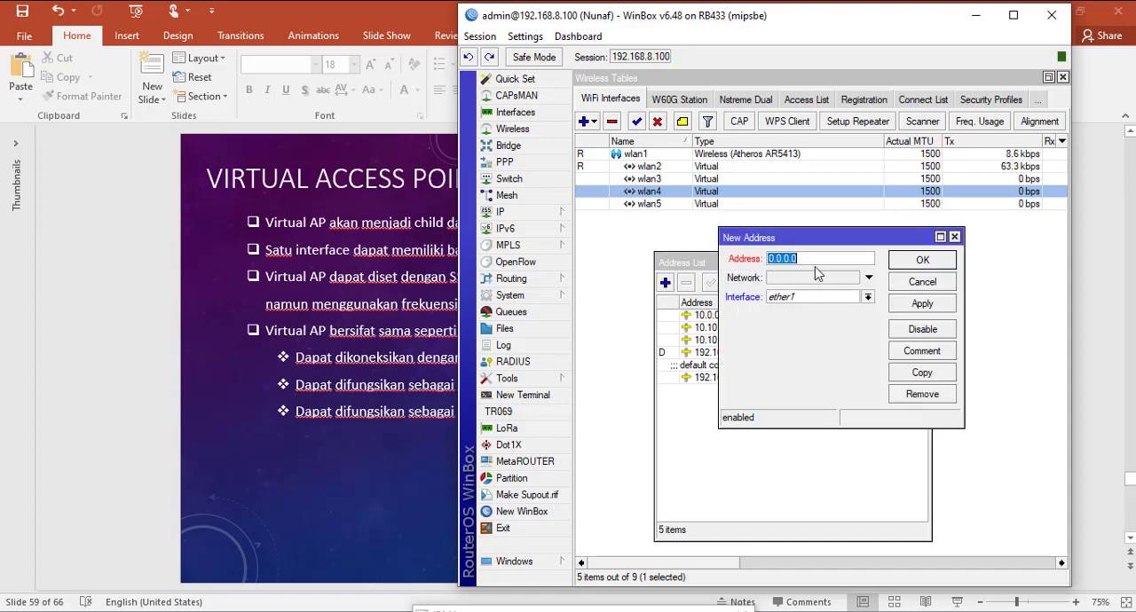
{"action": "type", "text": "10.10.0.1/24"}
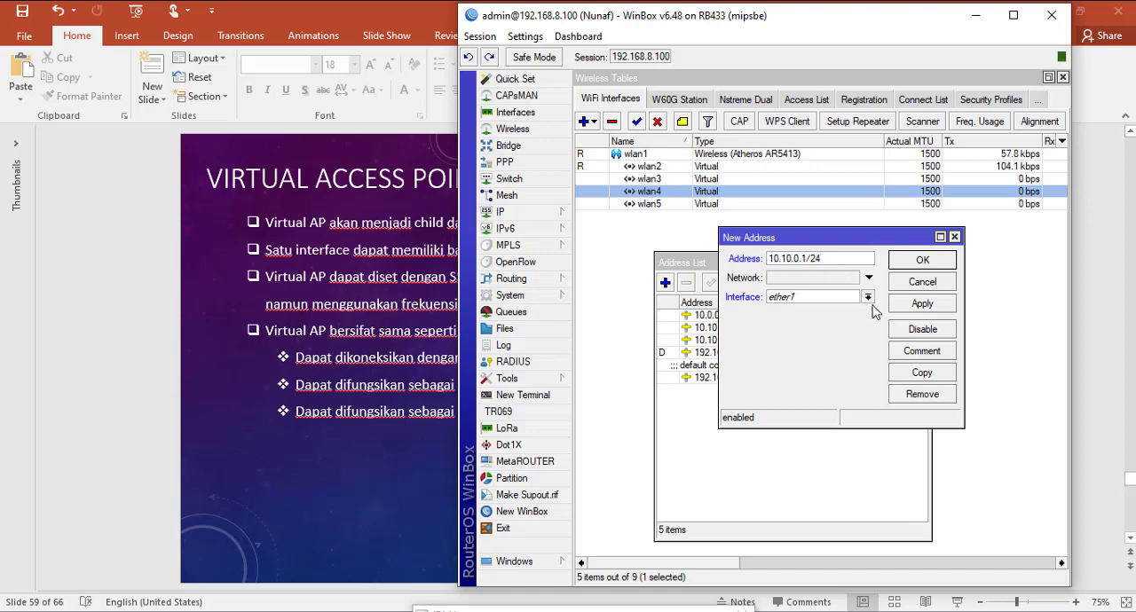
{"action": "left_click_drag", "start_coordinate": [840, 238], "coordinate": [837, 380]}
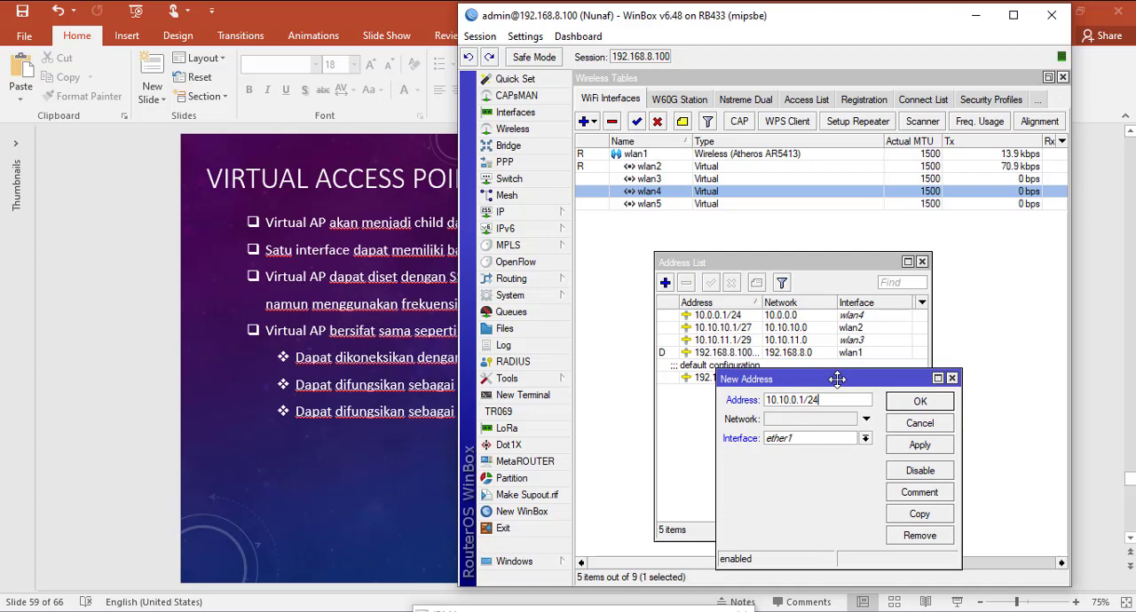
{"action": "left_click_drag", "start_coordinate": [837, 380], "coordinate": [838, 239]}
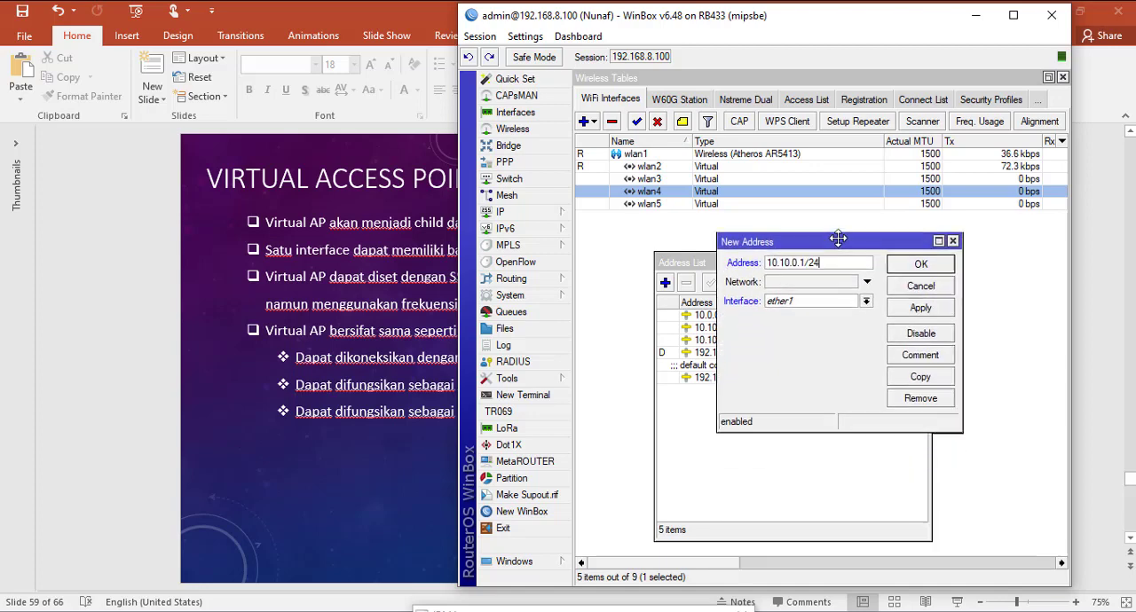
{"action": "left_click", "coordinate": [867, 298]}
{"action": "left_click", "coordinate": [816, 397]}
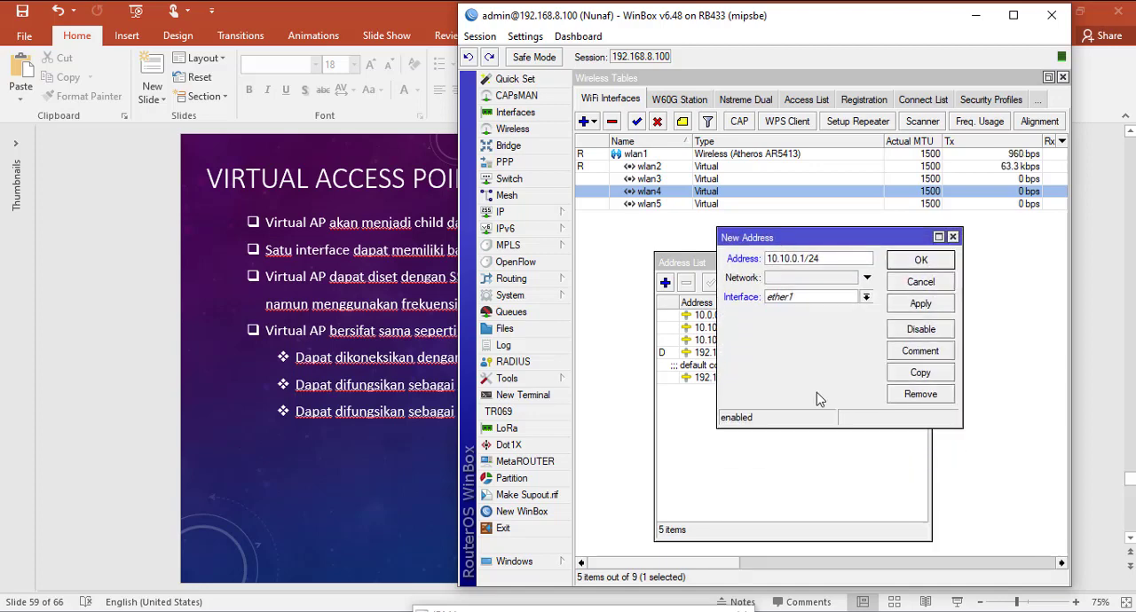
{"action": "left_click", "coordinate": [927, 306]}
{"action": "left_click", "coordinate": [921, 261]}
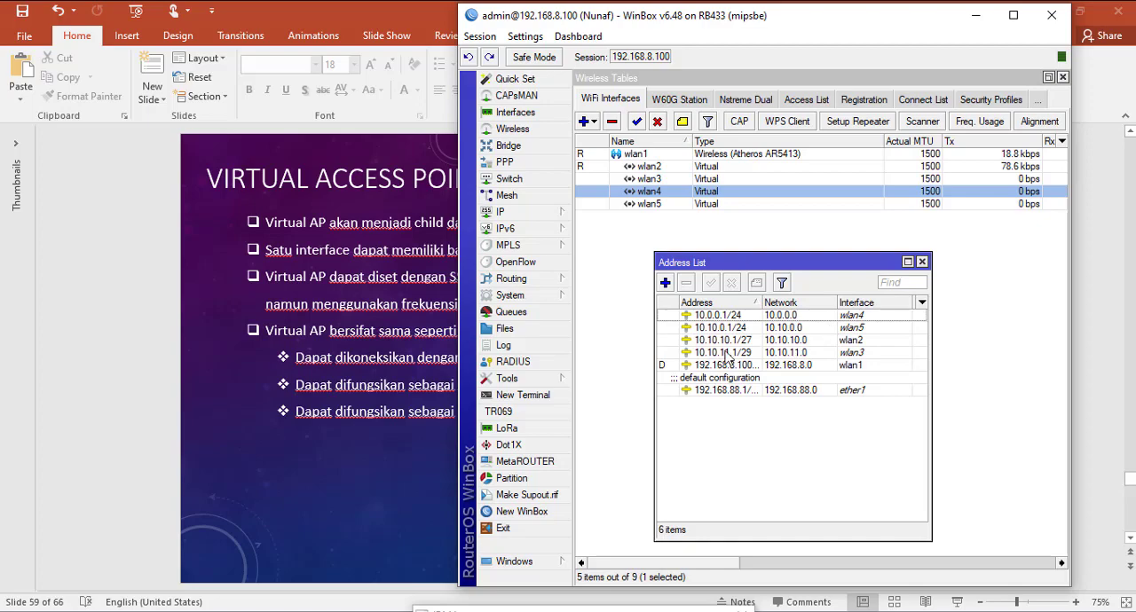
{"action": "left_click", "coordinate": [922, 261]}
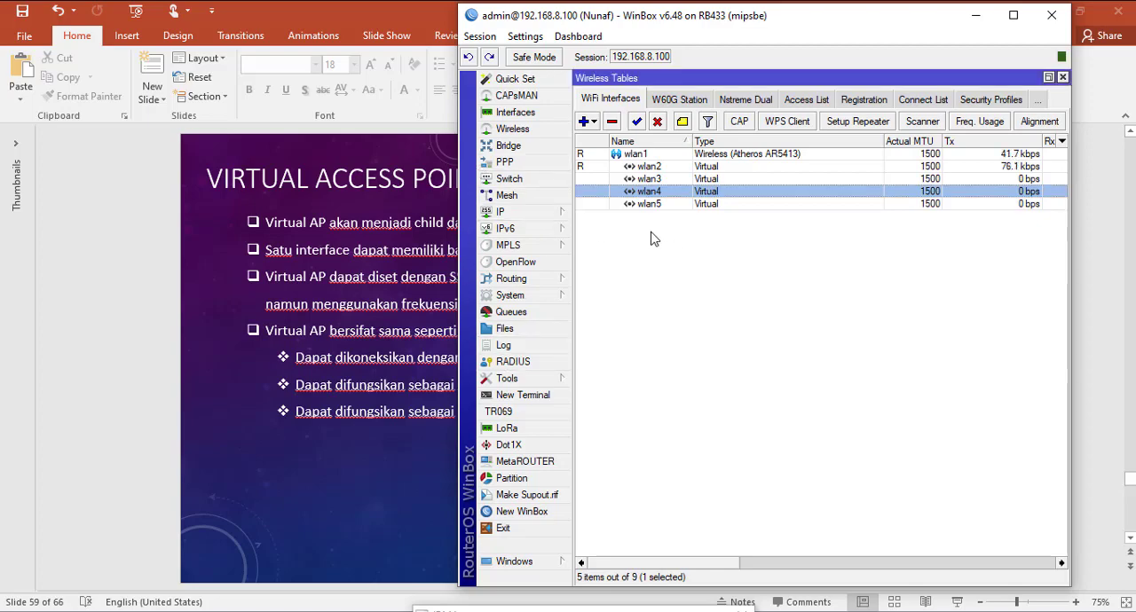
Step: Set up a DHCP server on wlan4 with address space 10.0.0.0/24, pool 10.0.0.2-10.0.0.254 and lease time 00:10:00
{"action": "left_click", "coordinate": [550, 213]}
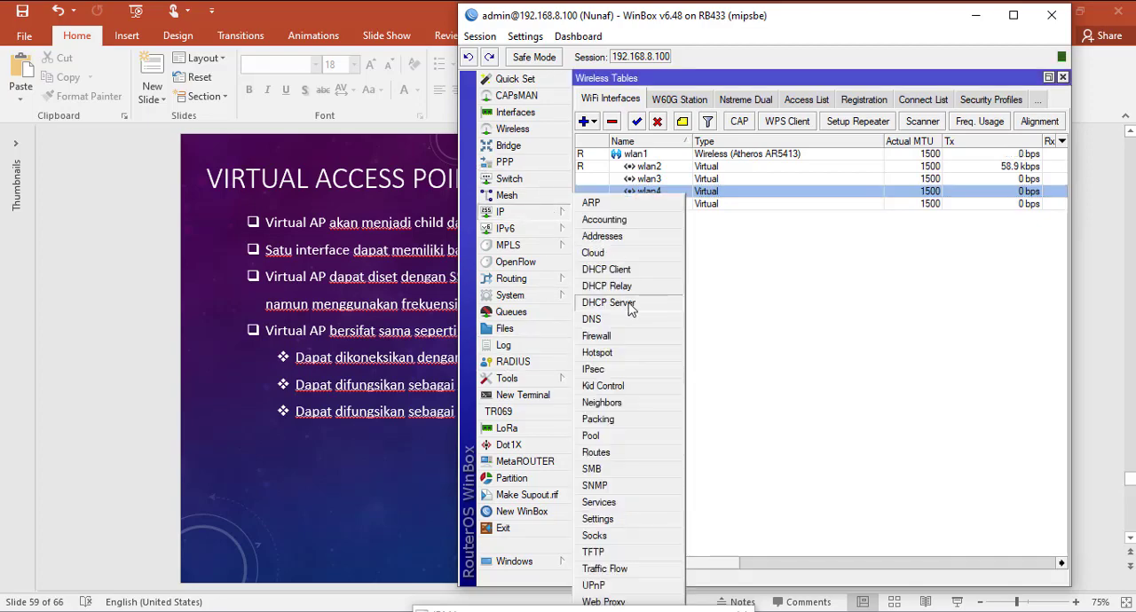
{"action": "left_click", "coordinate": [626, 303]}
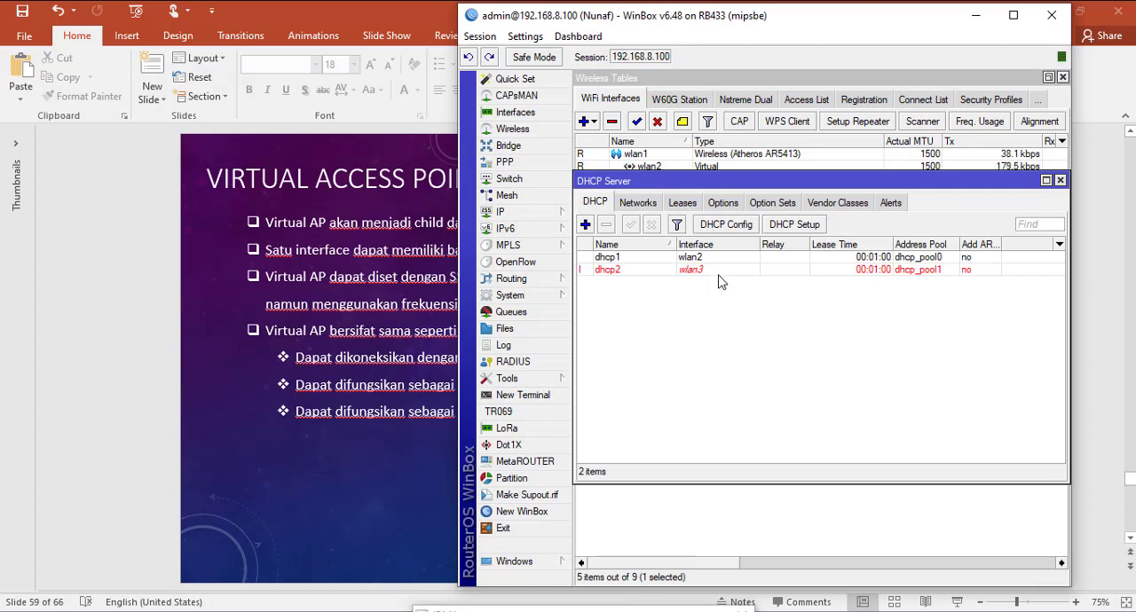
{"action": "left_click", "coordinate": [803, 225]}
{"action": "left_click", "coordinate": [919, 326]}
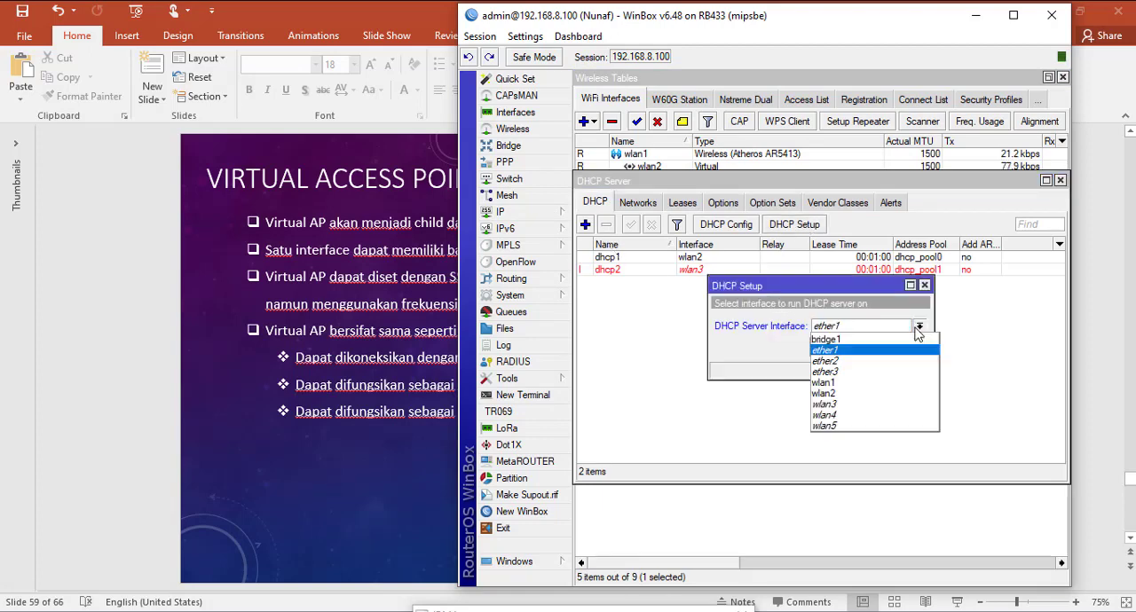
{"action": "left_click", "coordinate": [843, 418]}
{"action": "left_click", "coordinate": [865, 349]}
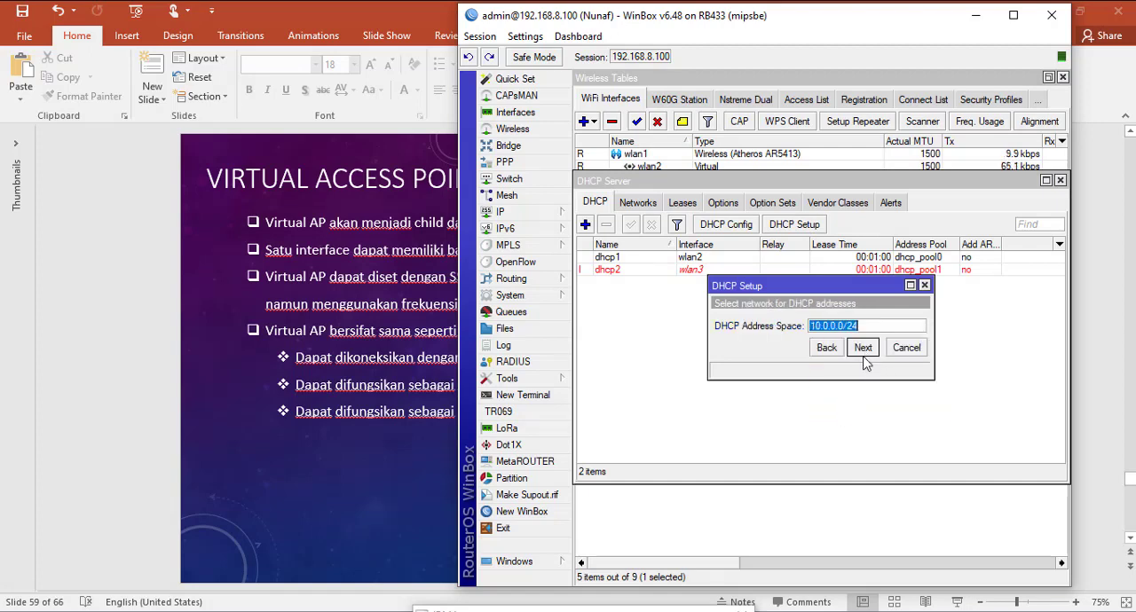
{"action": "left_click", "coordinate": [863, 348]}
{"action": "left_click", "coordinate": [862, 347]}
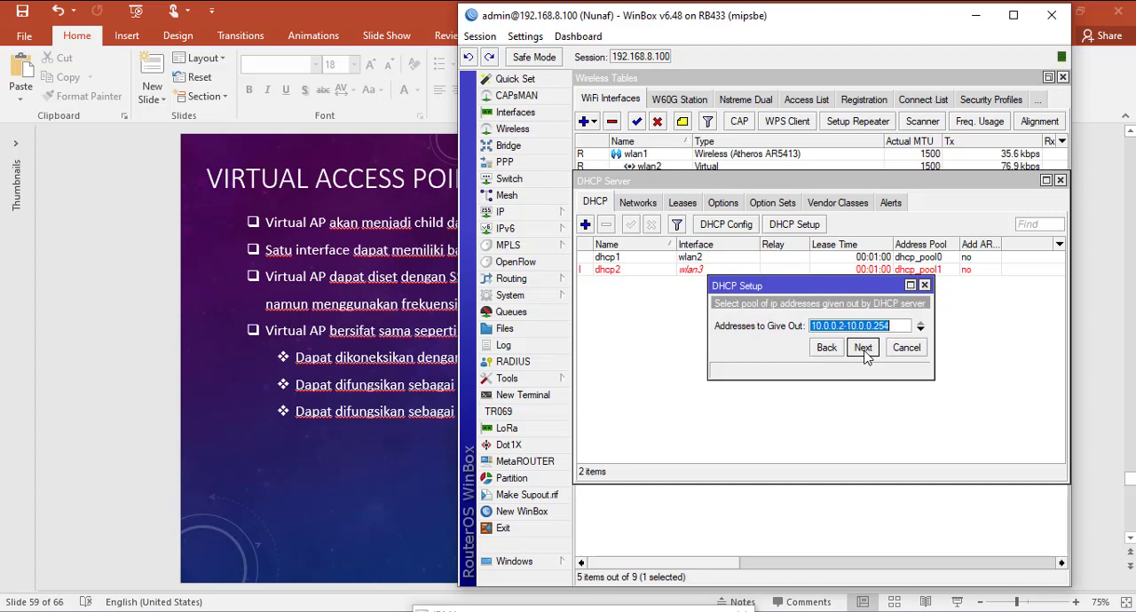
{"action": "left_click", "coordinate": [863, 348]}
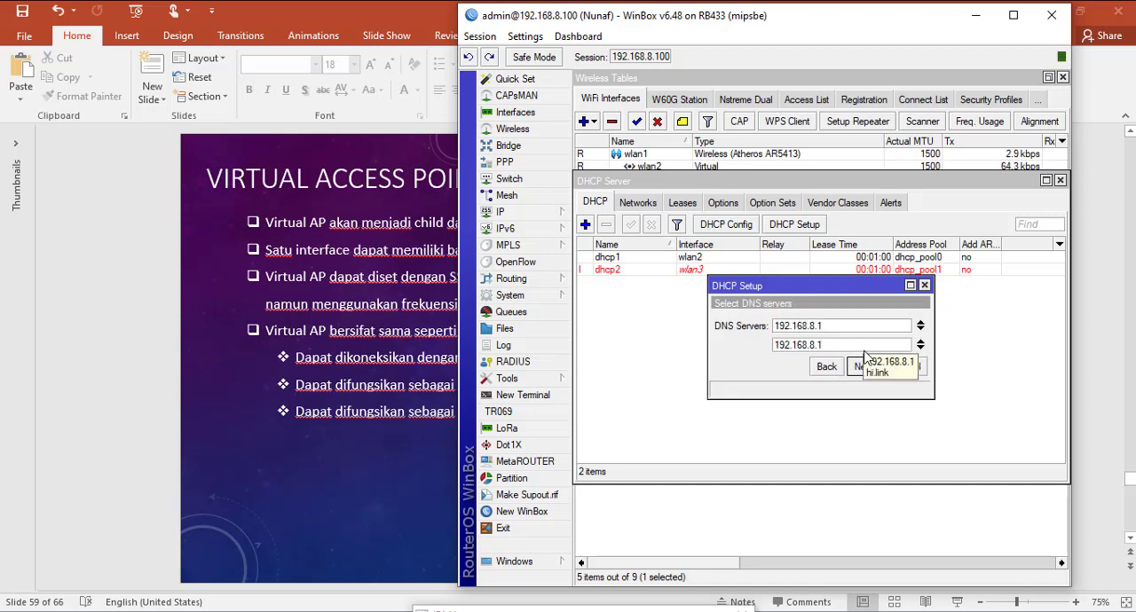
{"action": "left_click", "coordinate": [863, 368]}
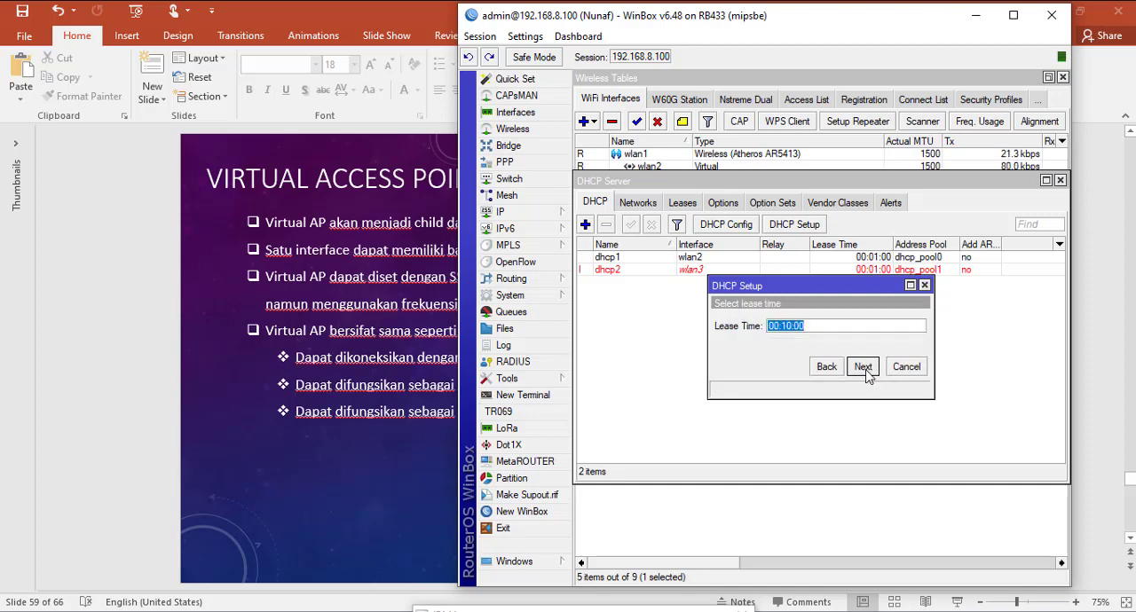
{"action": "left_click", "coordinate": [865, 372]}
{"action": "left_click", "coordinate": [821, 325]}
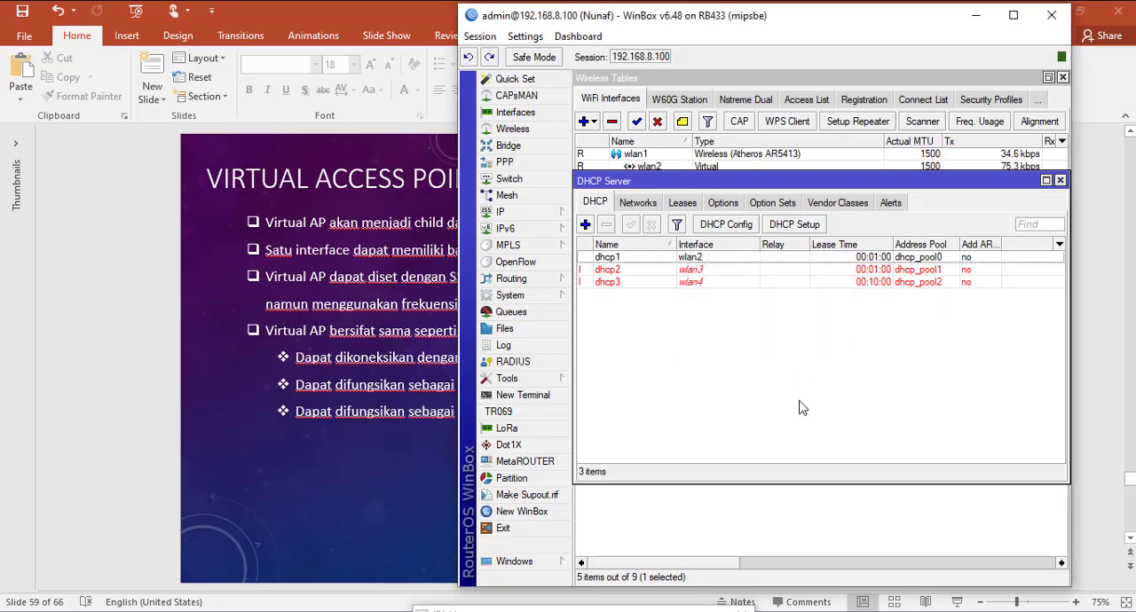
Step: Set up a DHCP server on wlan5 with gateway 10.10.0.1 and lease time 00:10:00
{"action": "left_click", "coordinate": [799, 226]}
{"action": "left_click", "coordinate": [920, 326]}
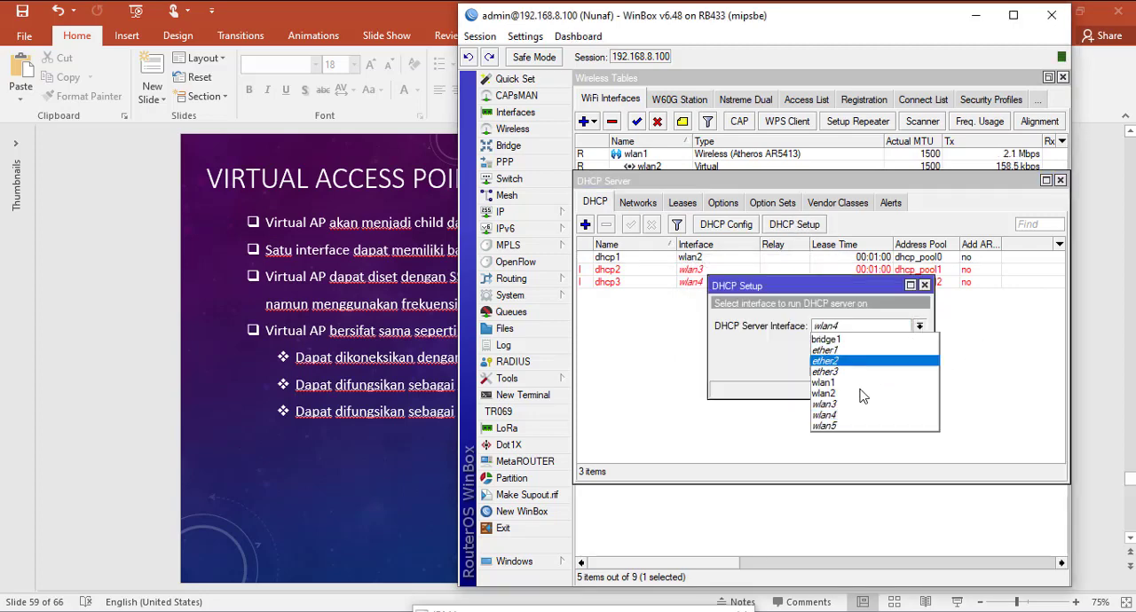
{"action": "left_click", "coordinate": [854, 426]}
{"action": "left_click", "coordinate": [863, 368]}
{"action": "left_click", "coordinate": [863, 367]}
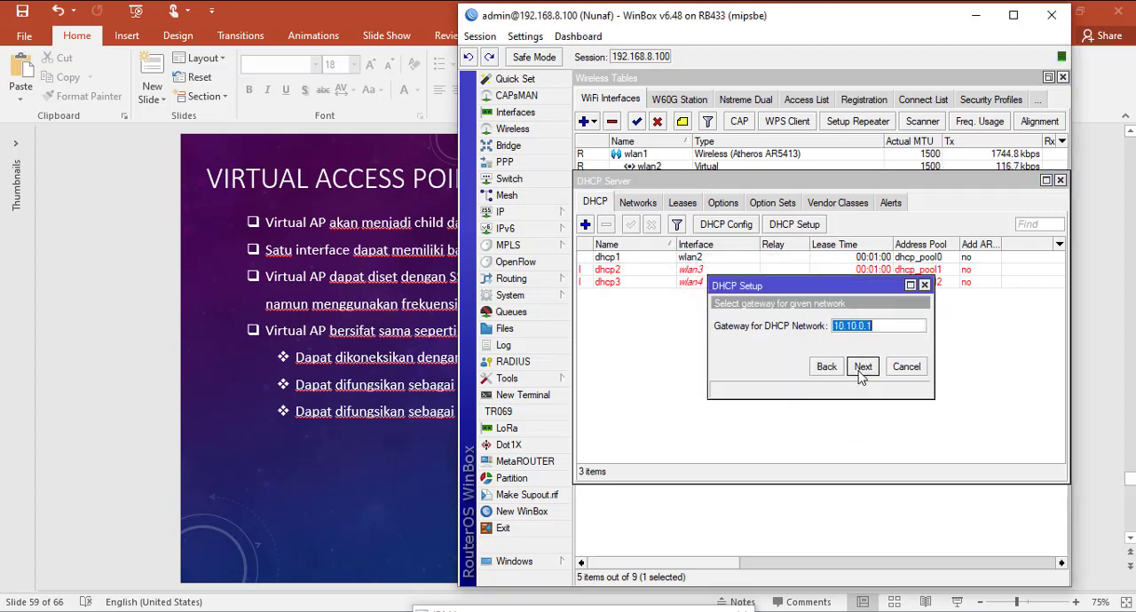
{"action": "left_click", "coordinate": [863, 367]}
{"action": "left_click", "coordinate": [863, 367]}
{"action": "left_click", "coordinate": [863, 367]}
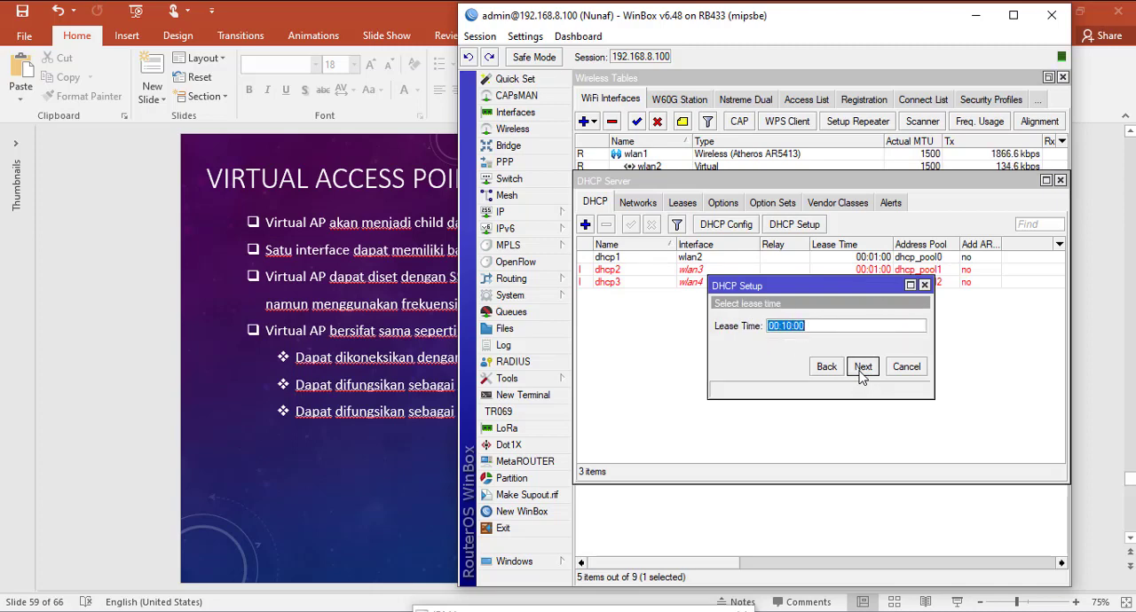
{"action": "left_click", "coordinate": [863, 366]}
{"action": "left_click", "coordinate": [819, 322]}
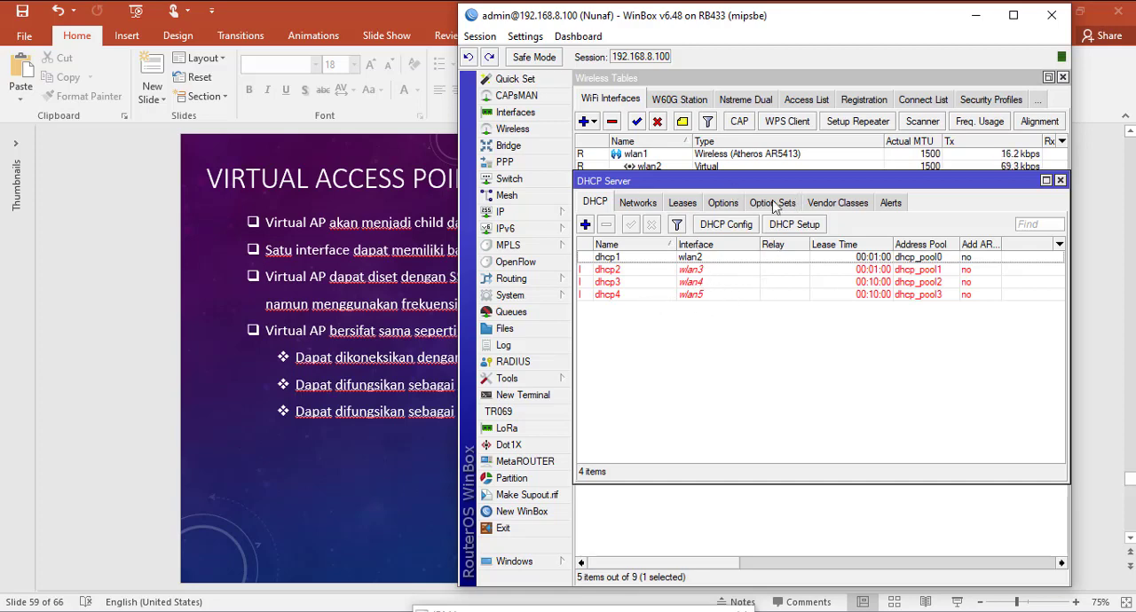
Step: Check the computer's available Wi-Fi networks for the SSIDs hotspotgratis and wifigratis
{"action": "left_click_drag", "start_coordinate": [765, 182], "coordinate": [765, 232]}
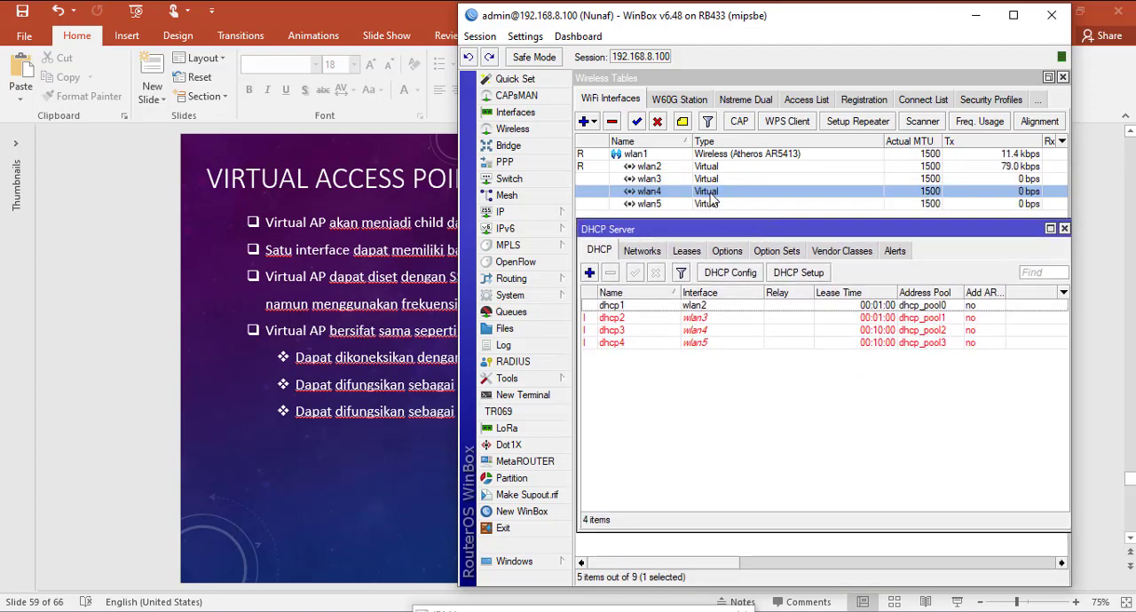
{"action": "left_click", "coordinate": [1001, 4]}
{"action": "scroll", "coordinate": [999, 171], "scroll_direction": "down", "scroll_amount": 5}
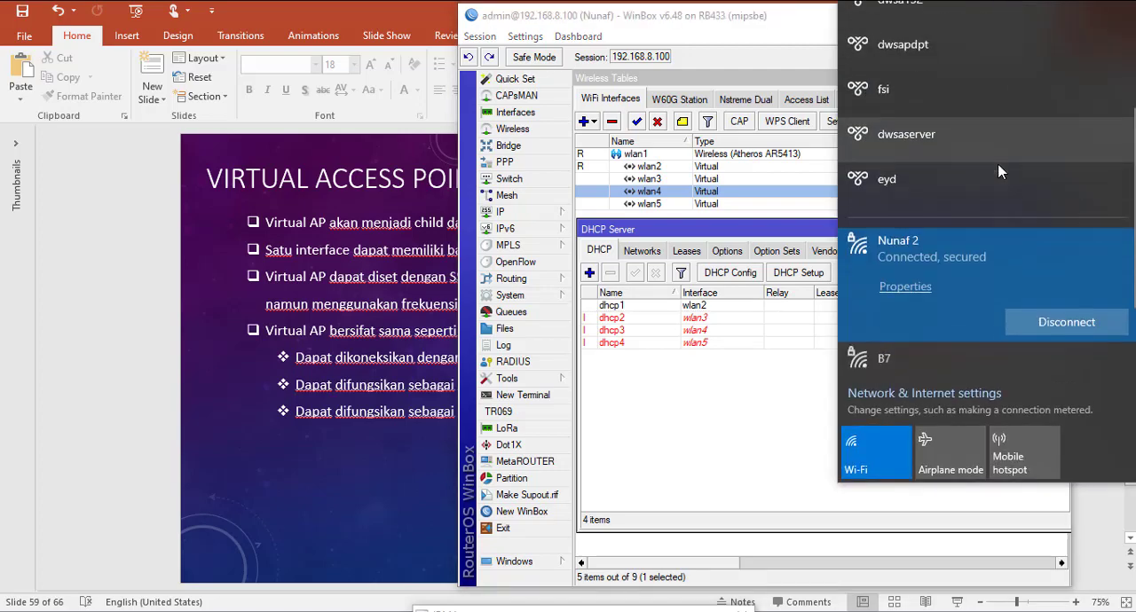
{"action": "scroll", "coordinate": [985, 170], "scroll_direction": "down", "scroll_amount": 1}
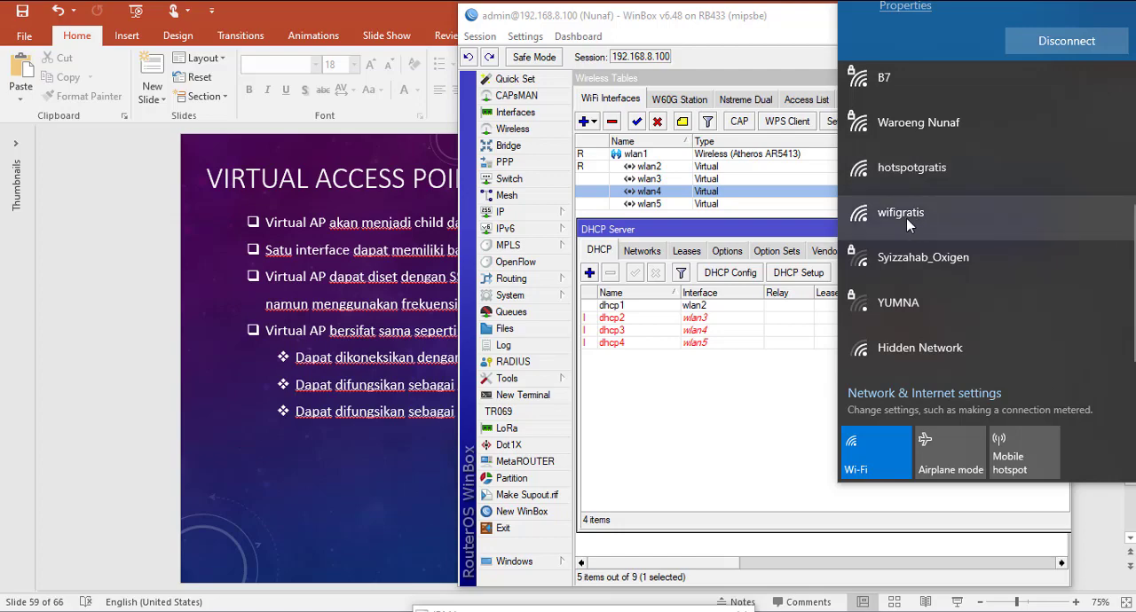
{"action": "left_click", "coordinate": [866, 240]}
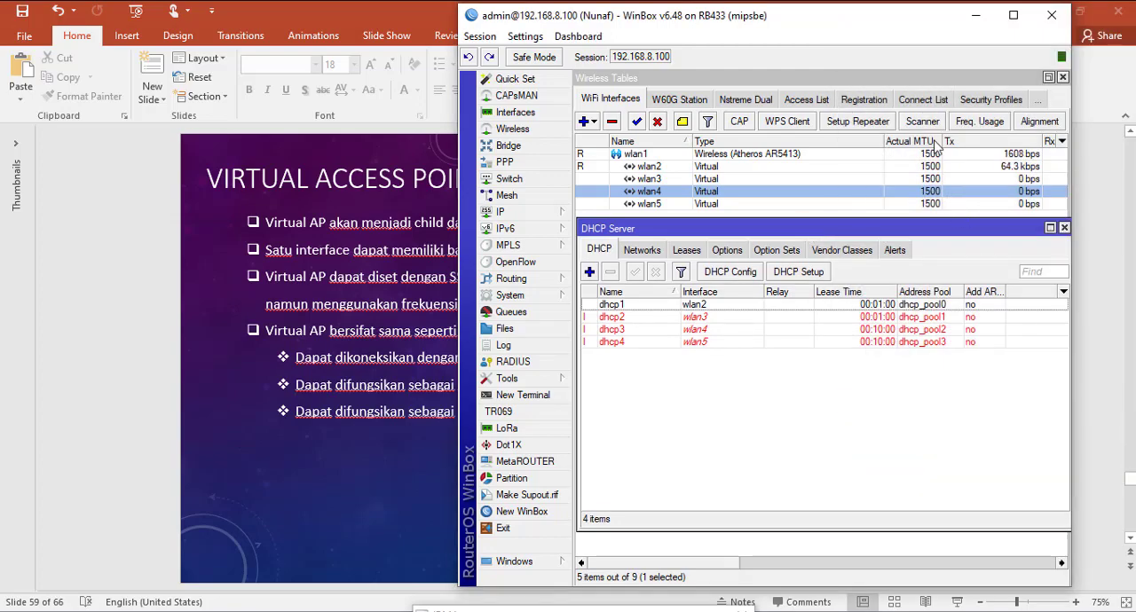
Step: Inspect the default security profile's mode and static keys, cancel it, and return to the WiFi interfaces list
{"action": "left_click", "coordinate": [991, 100]}
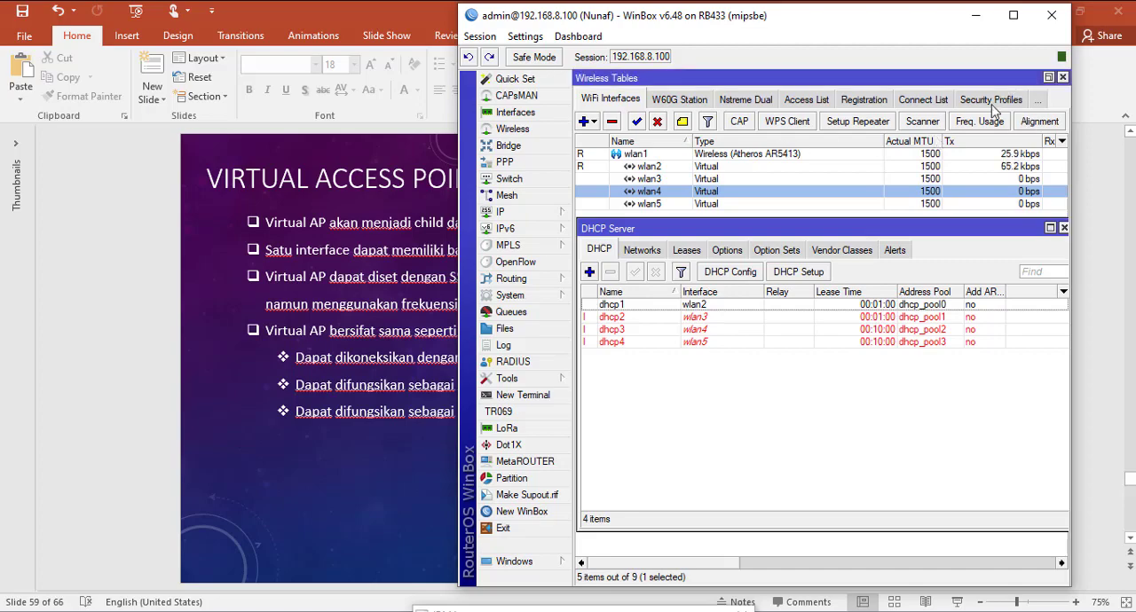
{"action": "double_click", "coordinate": [635, 155]}
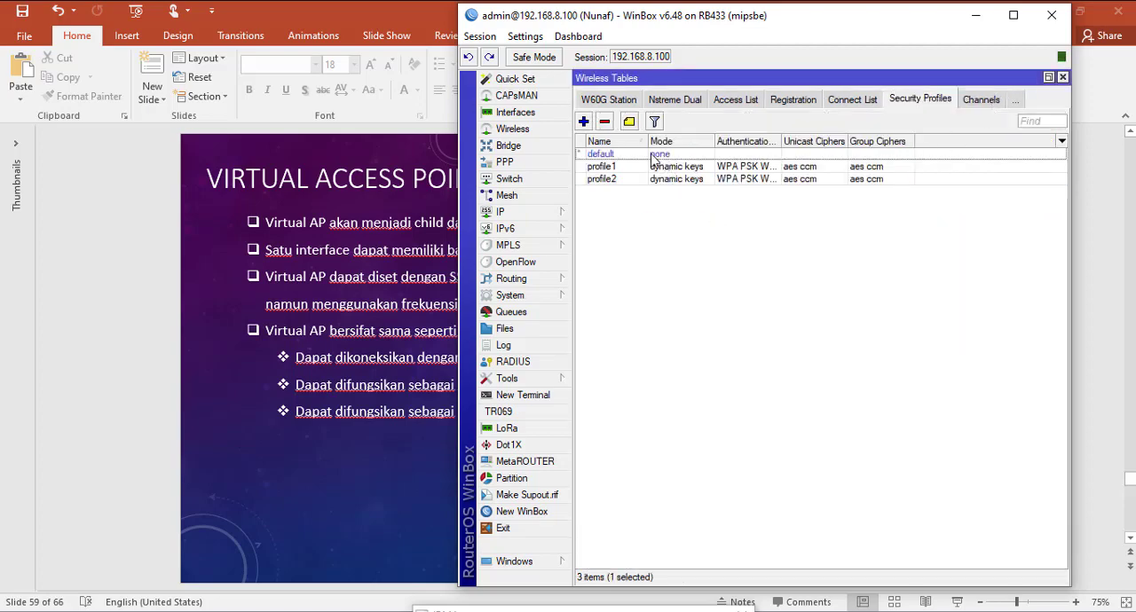
{"action": "left_click", "coordinate": [619, 186]}
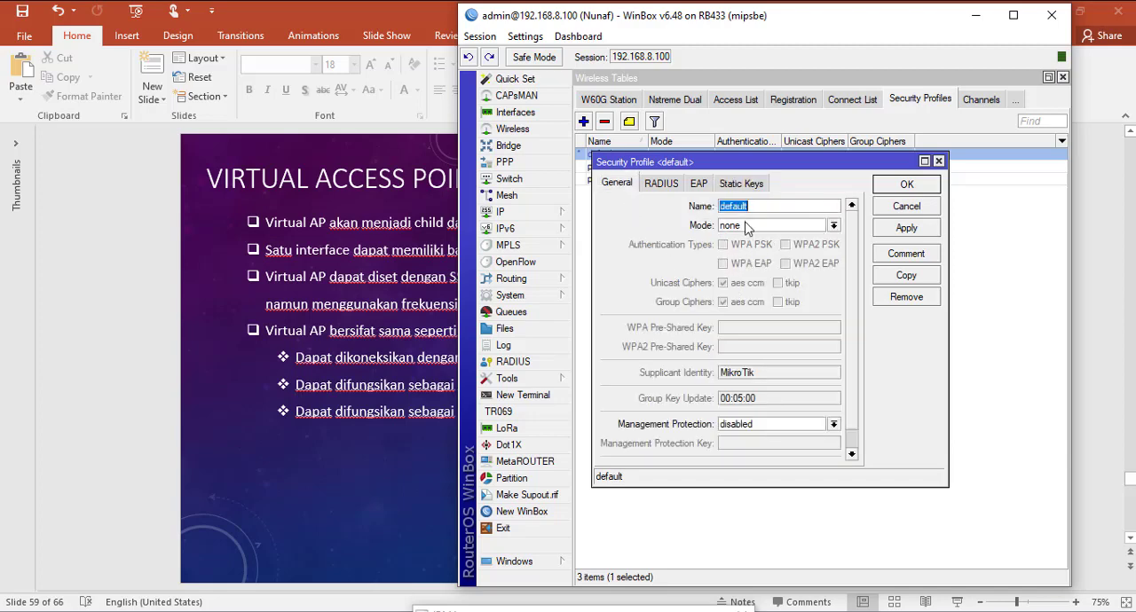
{"action": "left_click", "coordinate": [740, 185]}
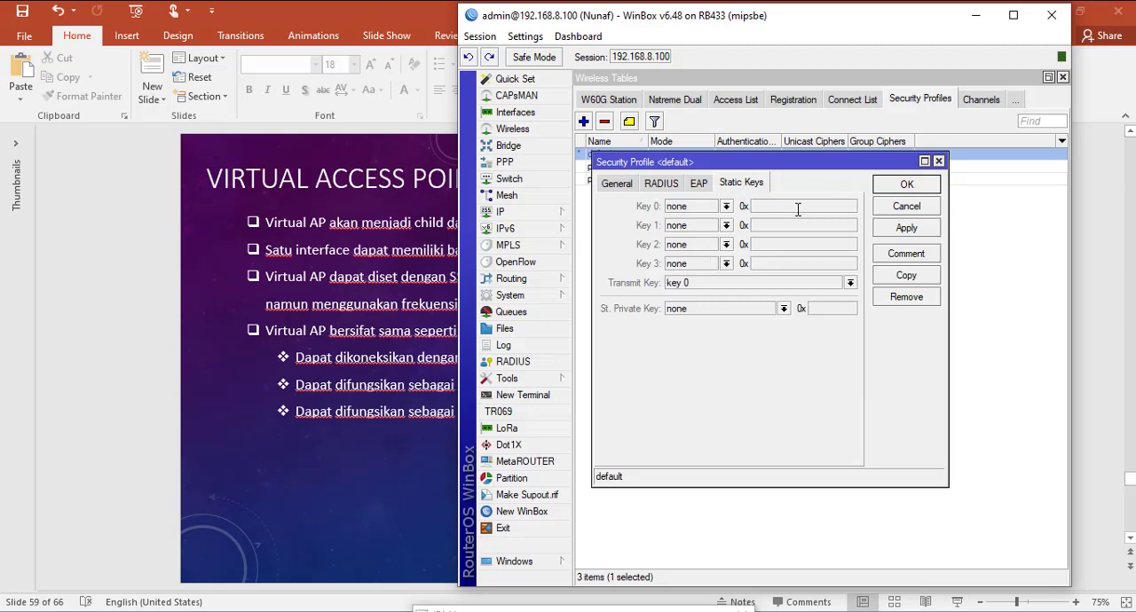
{"action": "left_click", "coordinate": [930, 205]}
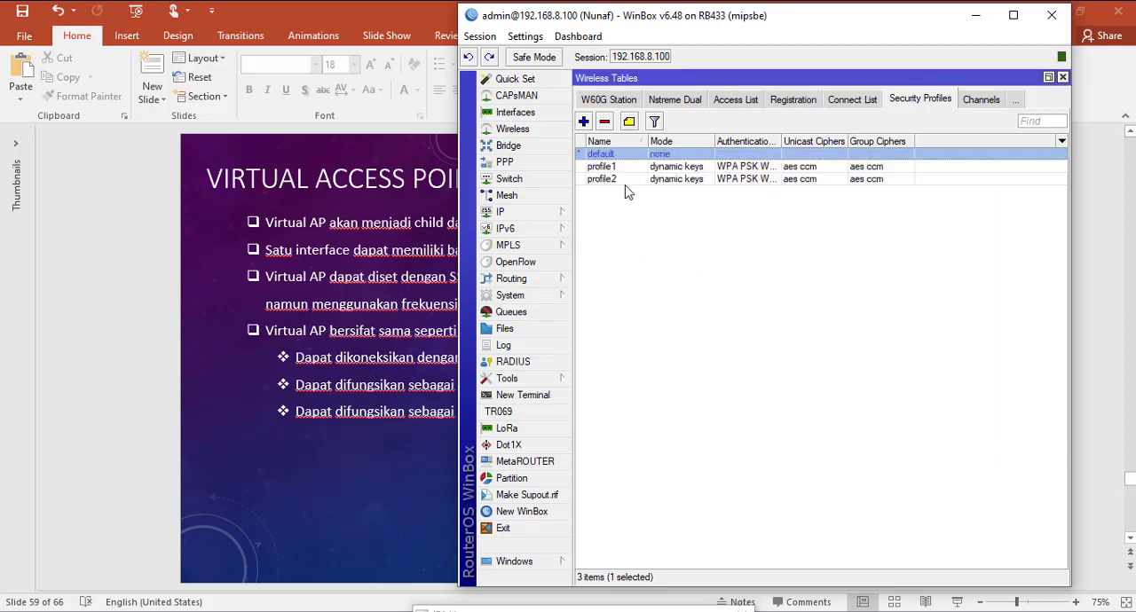
{"action": "left_click", "coordinate": [602, 100]}
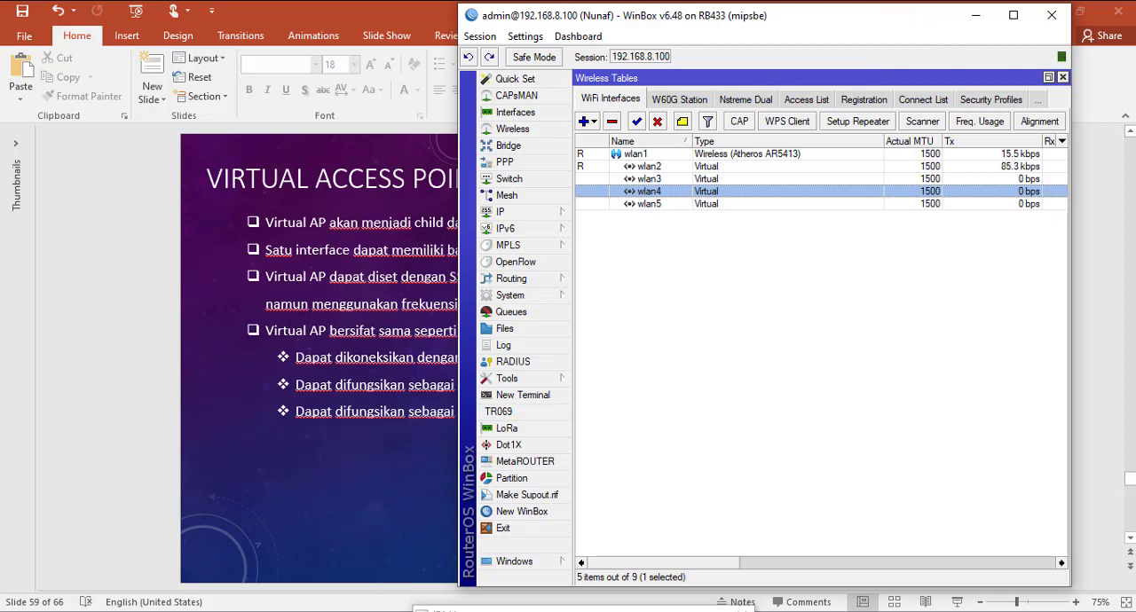
Step: Connect the computer to the open wifigratis Wi-Fi network and reconnect WinBox to the router at 192.168.8.100
{"action": "left_click", "coordinate": [989, 0]}
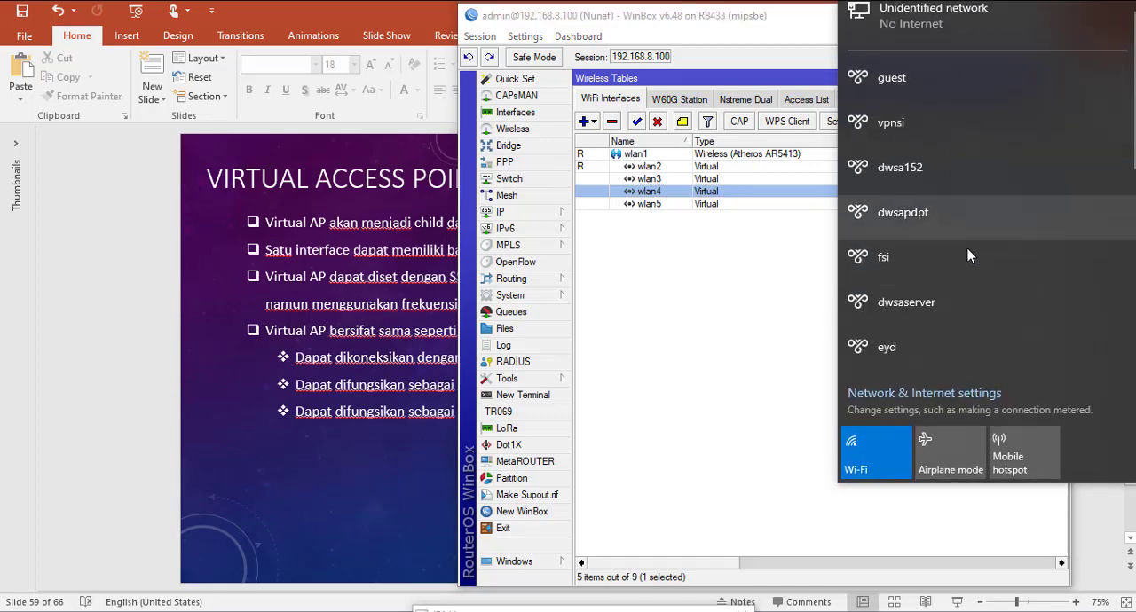
{"action": "scroll", "coordinate": [967, 248], "scroll_direction": "down", "scroll_amount": 5}
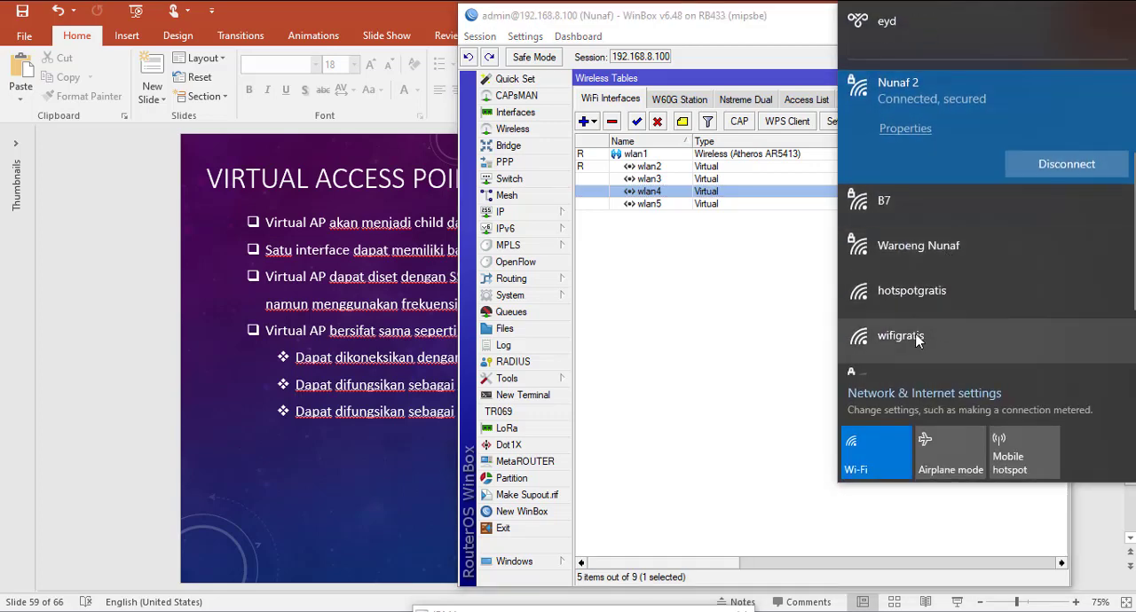
{"action": "left_click", "coordinate": [927, 338]}
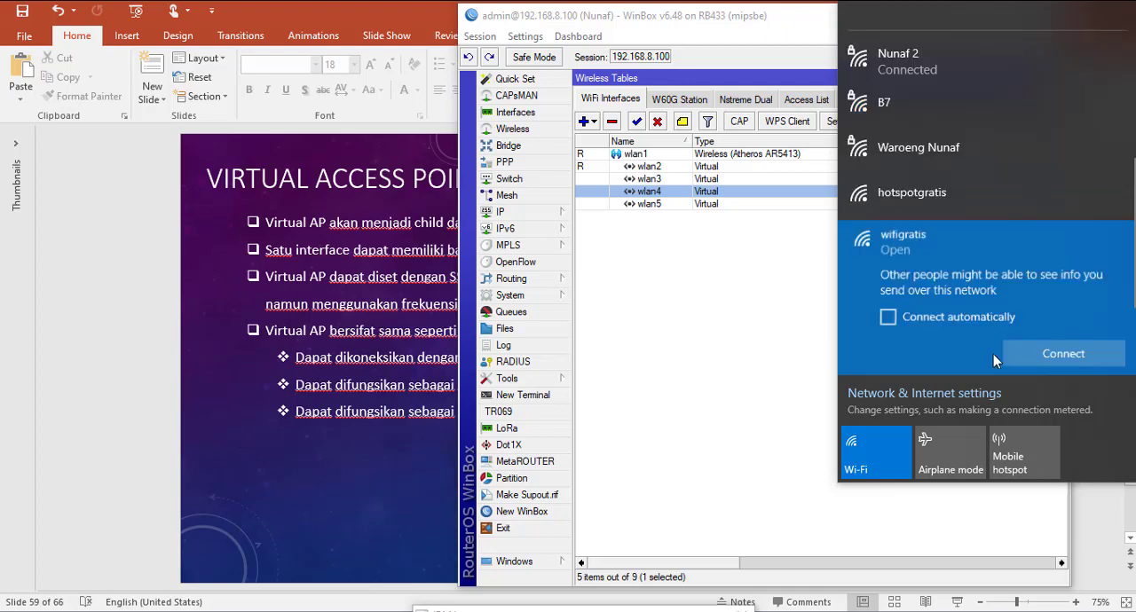
{"action": "left_click", "coordinate": [1070, 352]}
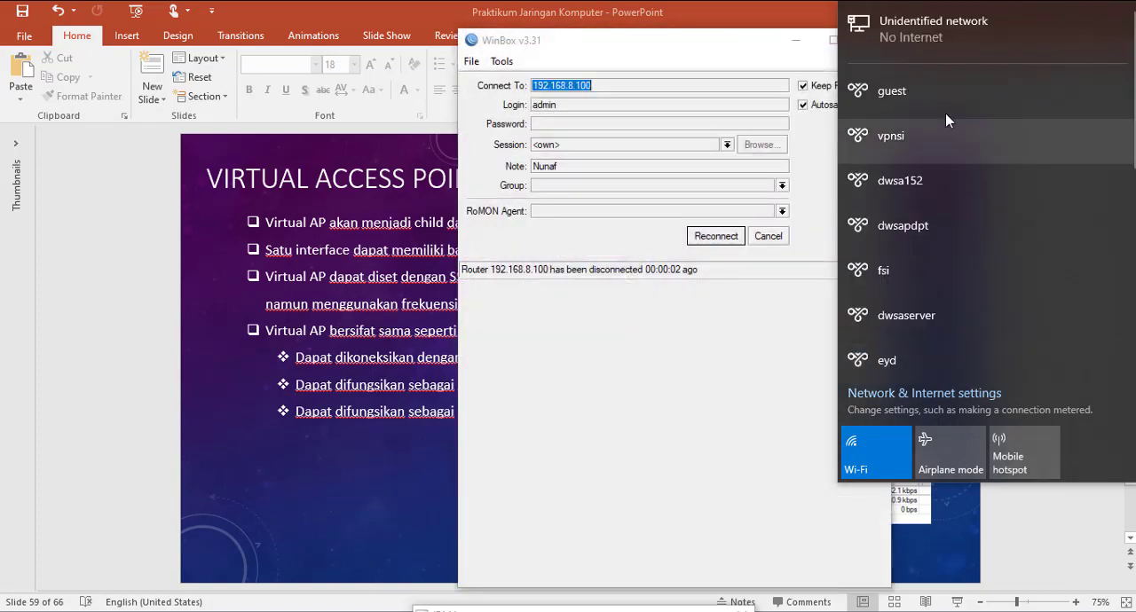
{"action": "left_click", "coordinate": [719, 238]}
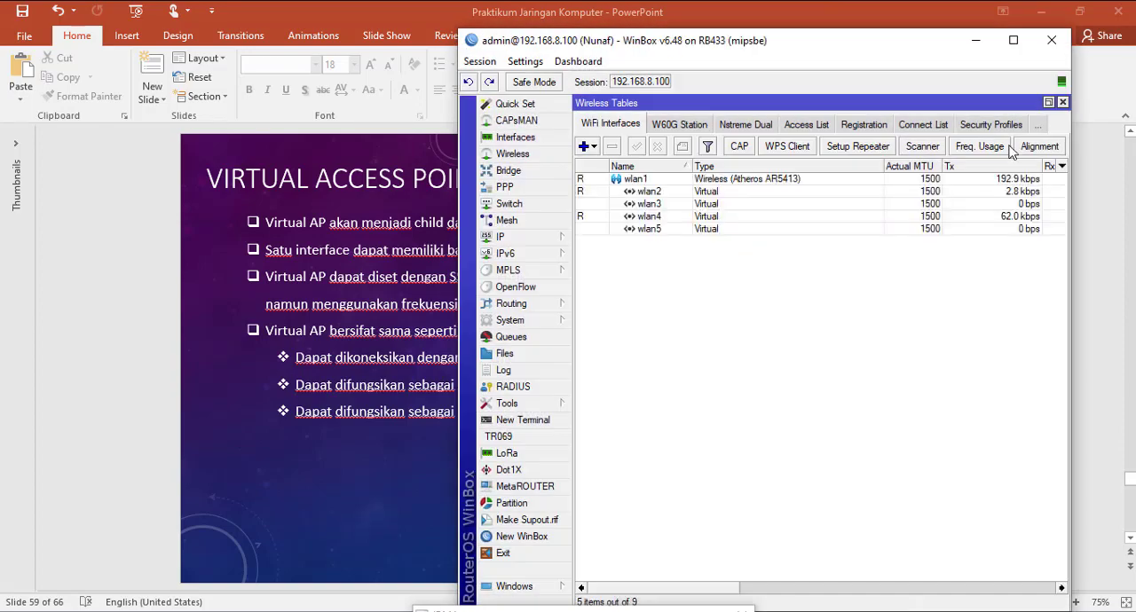
Step: Check the wlan4 interface, its DHCP server entry and the DHCP leases
{"action": "left_click", "coordinate": [657, 220]}
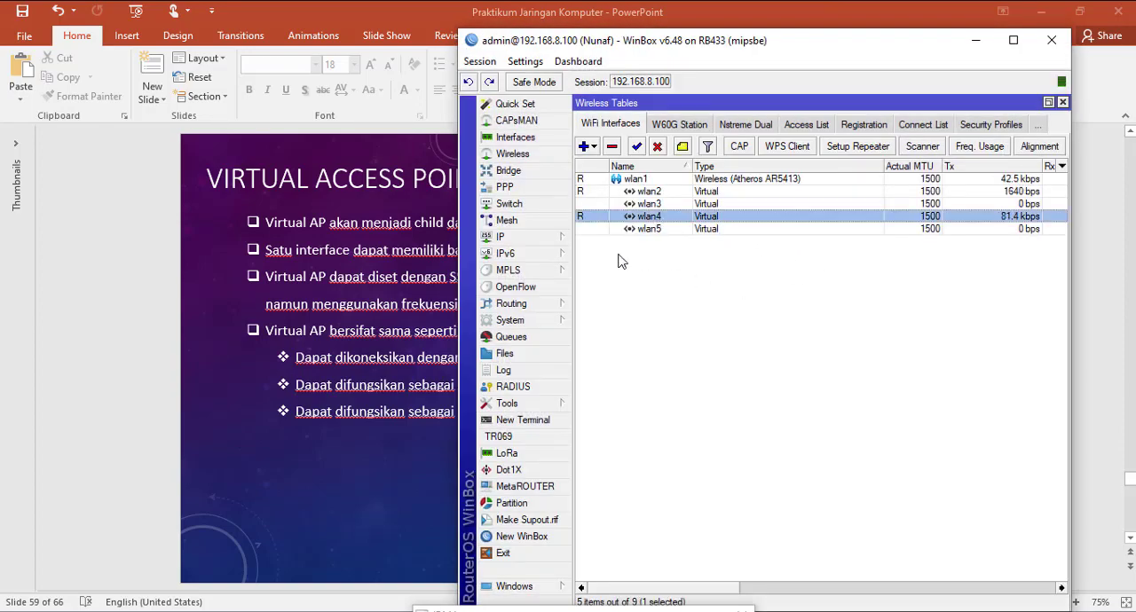
{"action": "left_click", "coordinate": [549, 238]}
{"action": "left_click", "coordinate": [661, 309]}
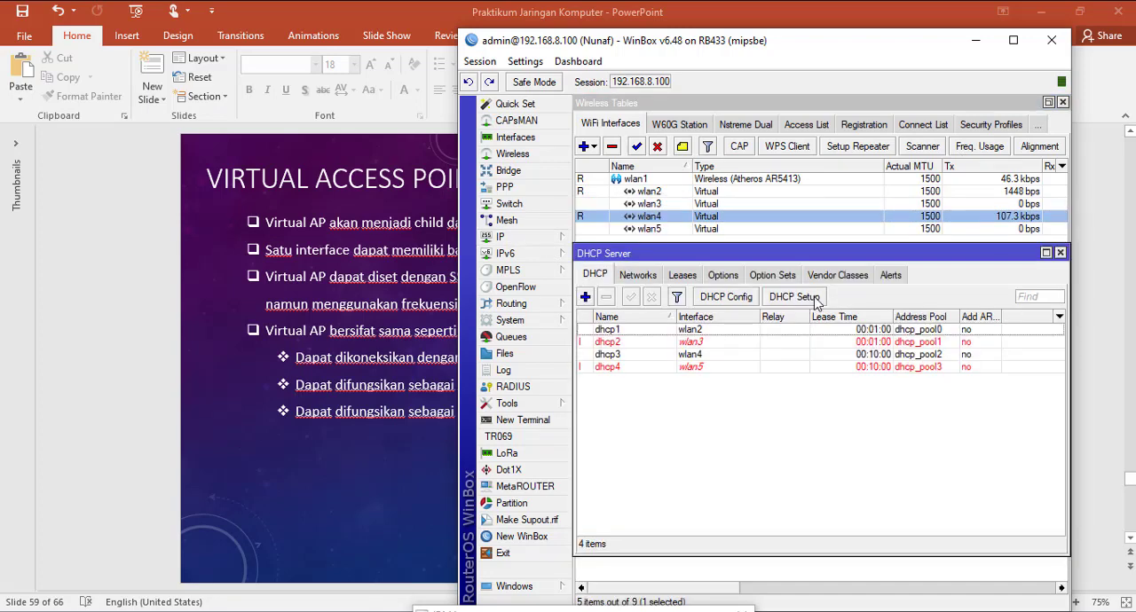
{"action": "left_click_drag", "start_coordinate": [816, 263], "coordinate": [817, 287]}
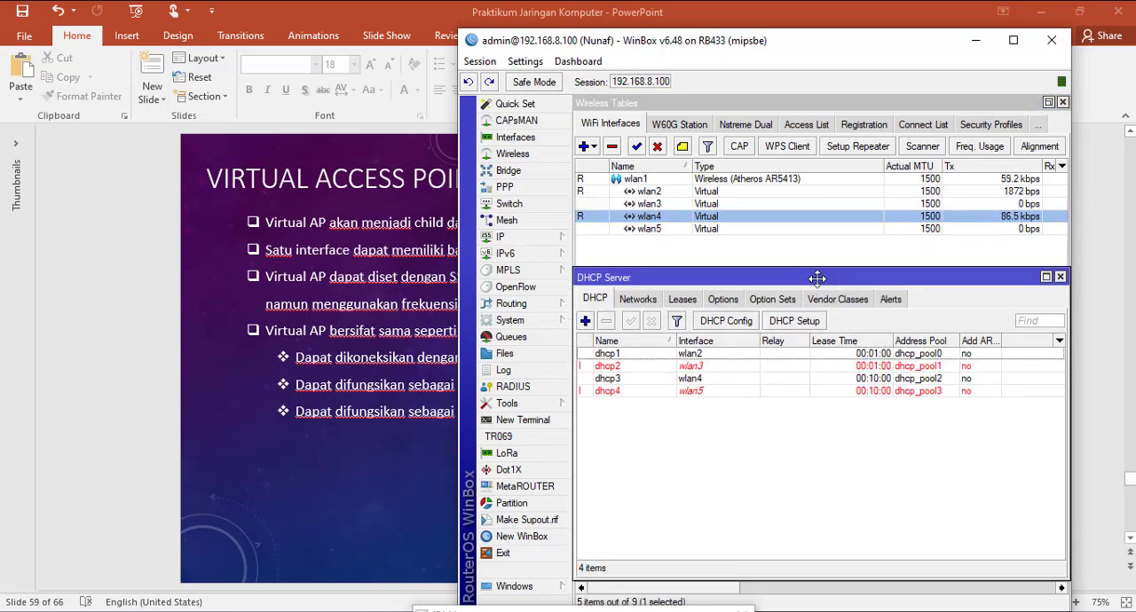
{"action": "left_click", "coordinate": [708, 380]}
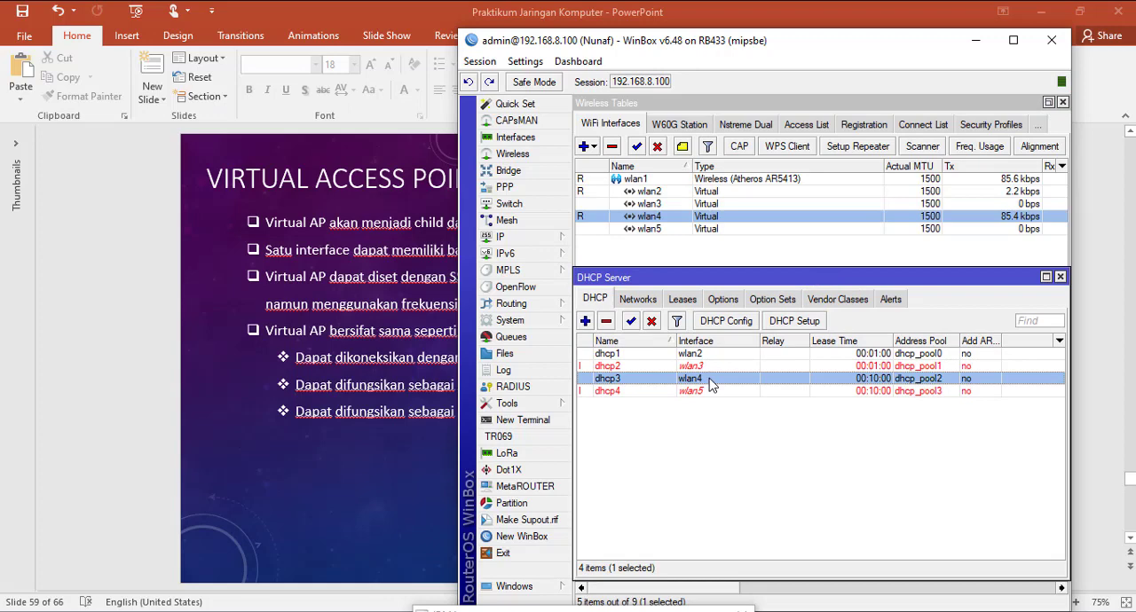
{"action": "left_click", "coordinate": [682, 301]}
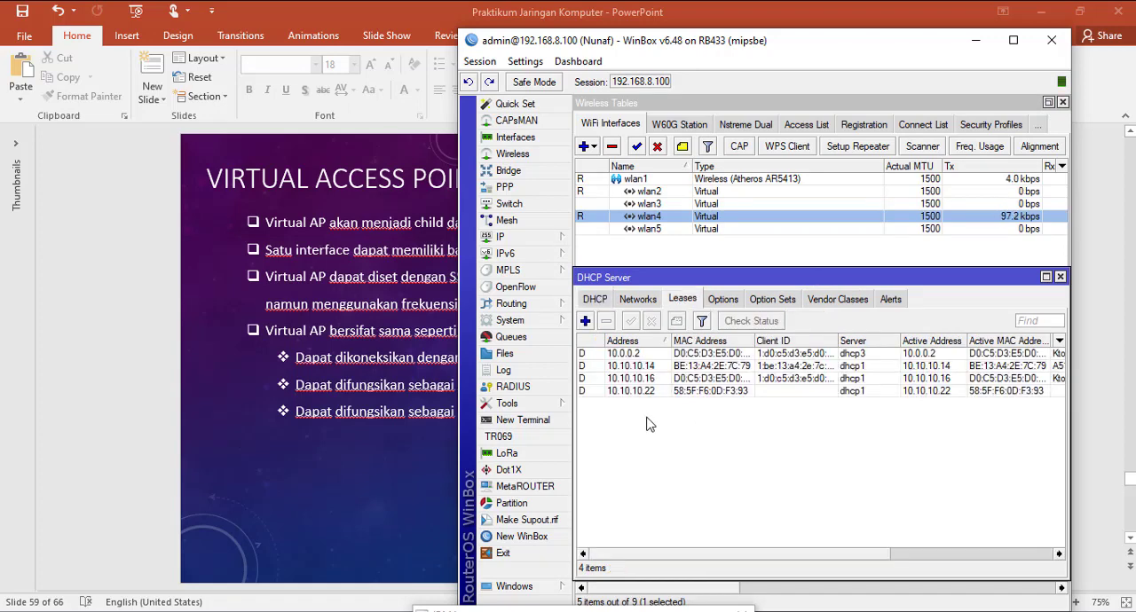
Step: Examine the router's IP address list for the address assigned to wlan4
{"action": "left_click", "coordinate": [552, 237]}
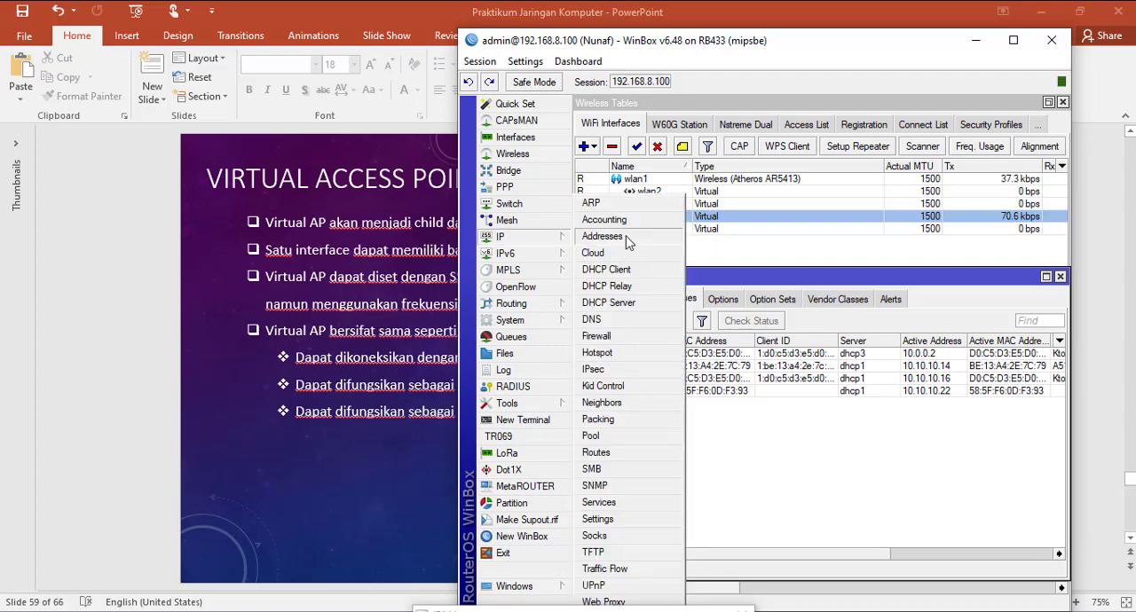
{"action": "left_click", "coordinate": [603, 236]}
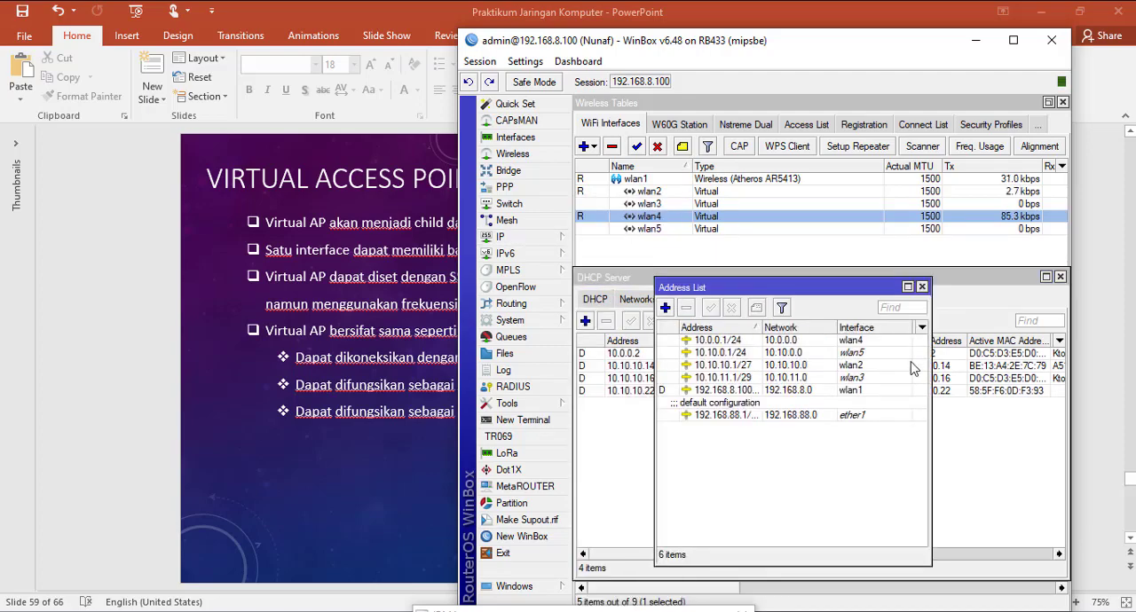
{"action": "left_click", "coordinate": [858, 341]}
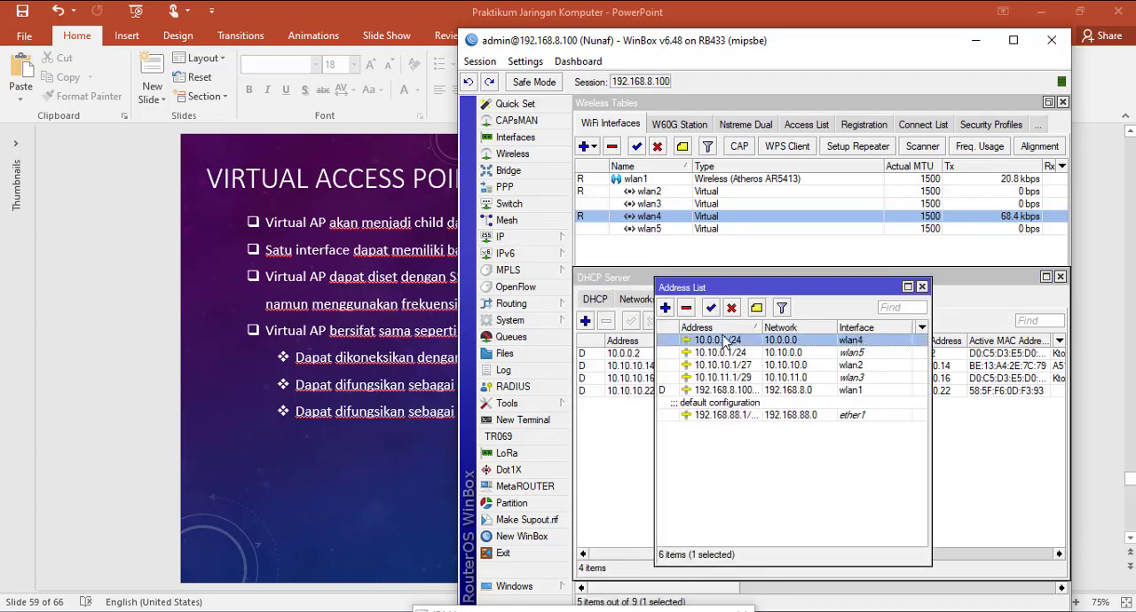
Step: Close the address list and check the computer's Wi-Fi hardware properties for the wifigratis connection against its DHCP lease
{"action": "left_click", "coordinate": [922, 287]}
{"action": "left_click", "coordinate": [639, 354]}
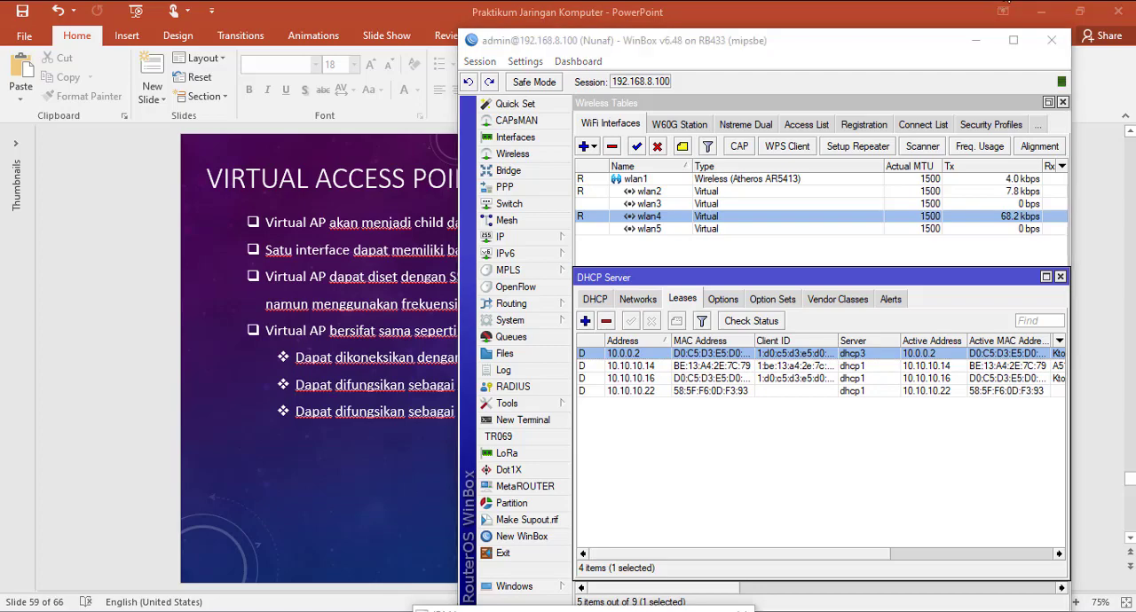
{"action": "right_click", "coordinate": [1003, 8]}
{"action": "left_click", "coordinate": [1015, 33]}
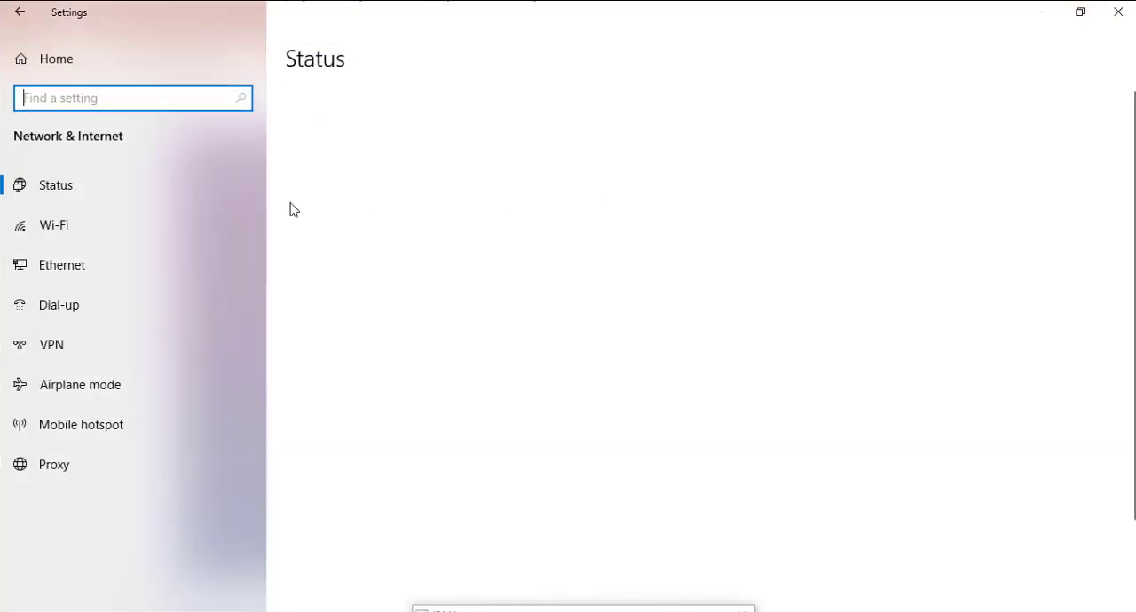
{"action": "left_click", "coordinate": [83, 223]}
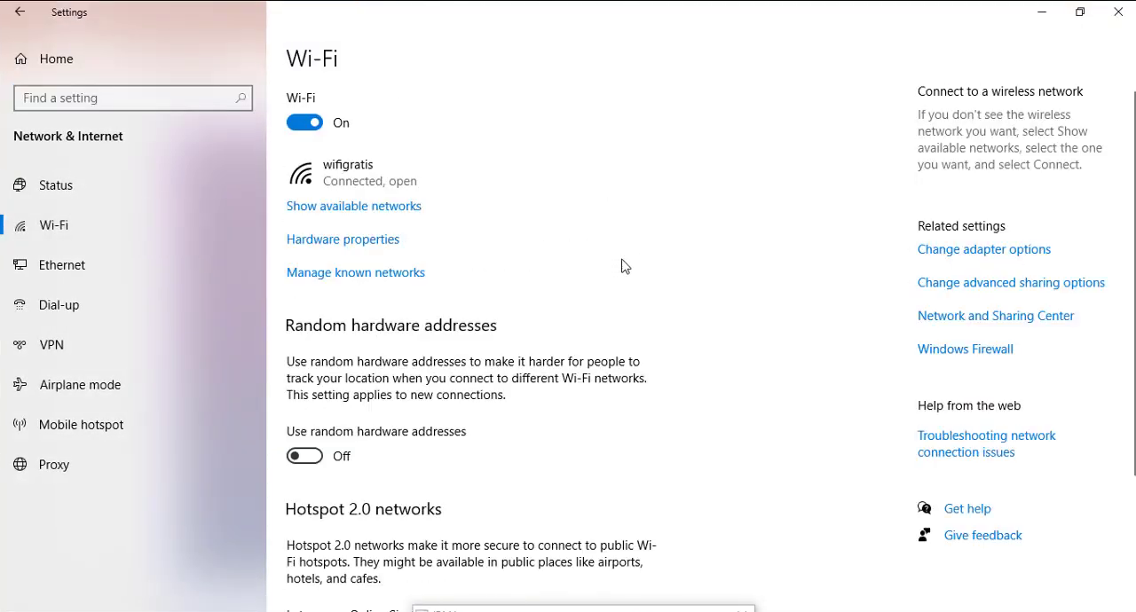
{"action": "left_click", "coordinate": [376, 242]}
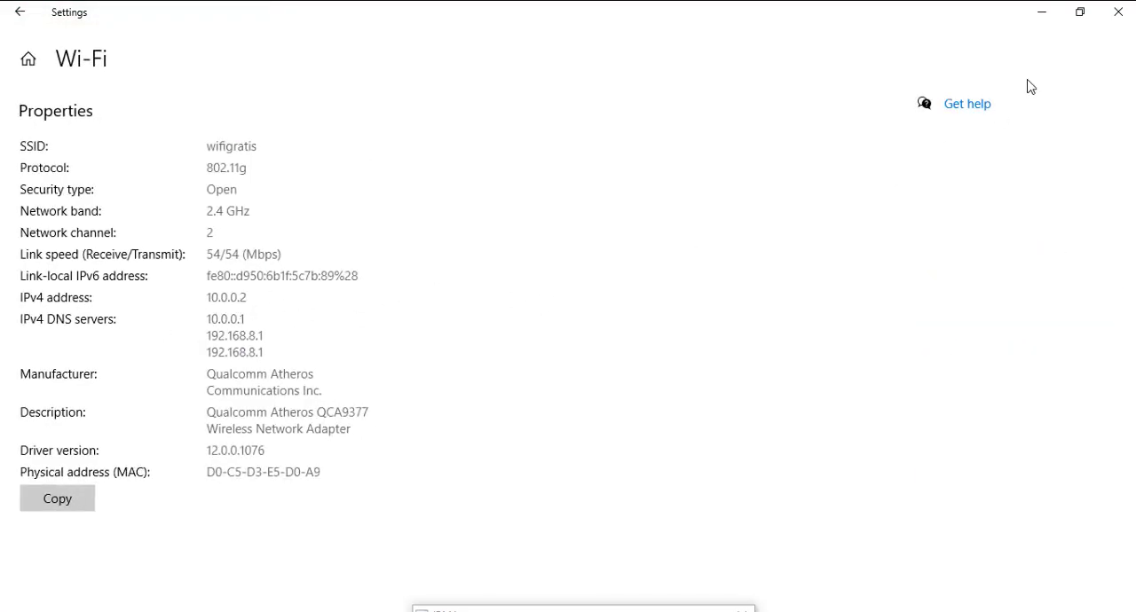
{"action": "left_click", "coordinate": [1102, 25]}
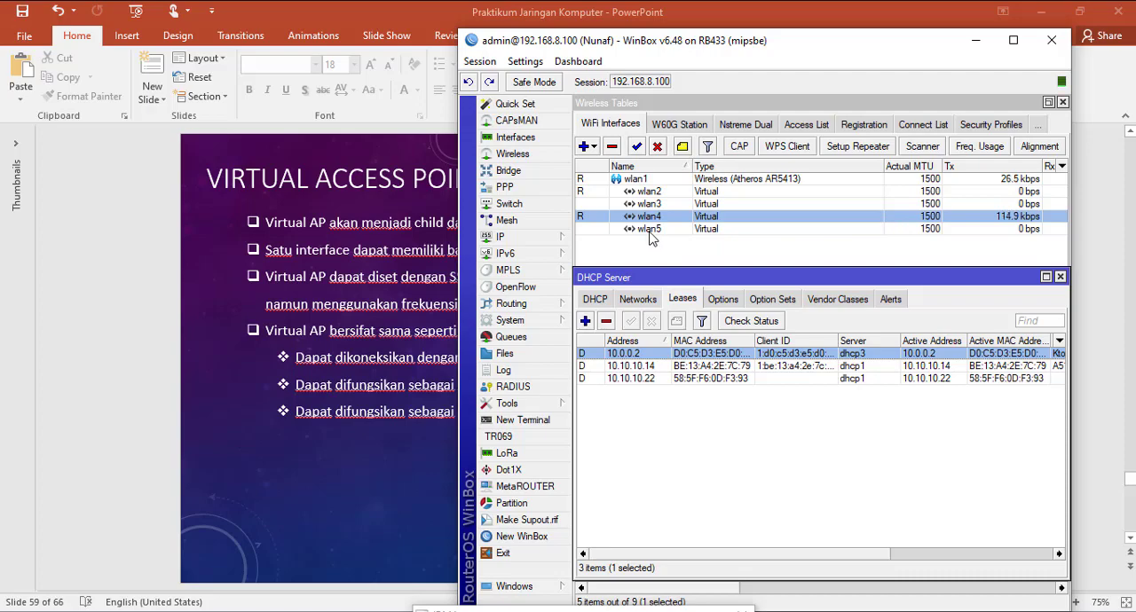
Step: Connect the computer to the open hotspotgratis Wi-Fi network and reconnect WinBox to the router at 192.168.8.100
{"action": "left_click", "coordinate": [596, 300]}
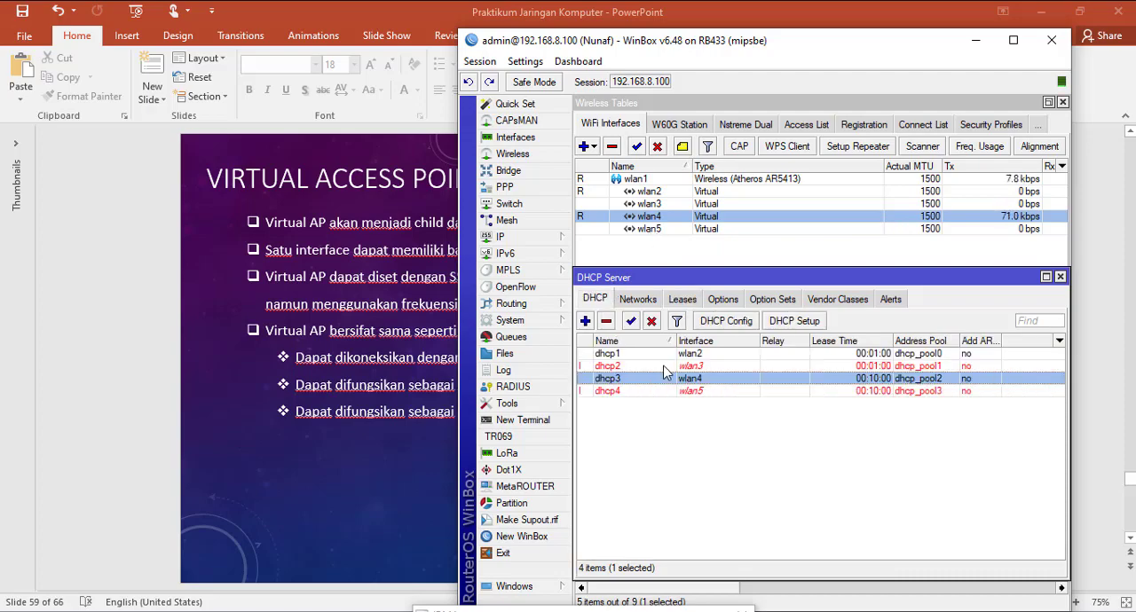
{"action": "left_click", "coordinate": [1000, 0]}
{"action": "scroll", "coordinate": [947, 257], "scroll_direction": "down", "scroll_amount": 4}
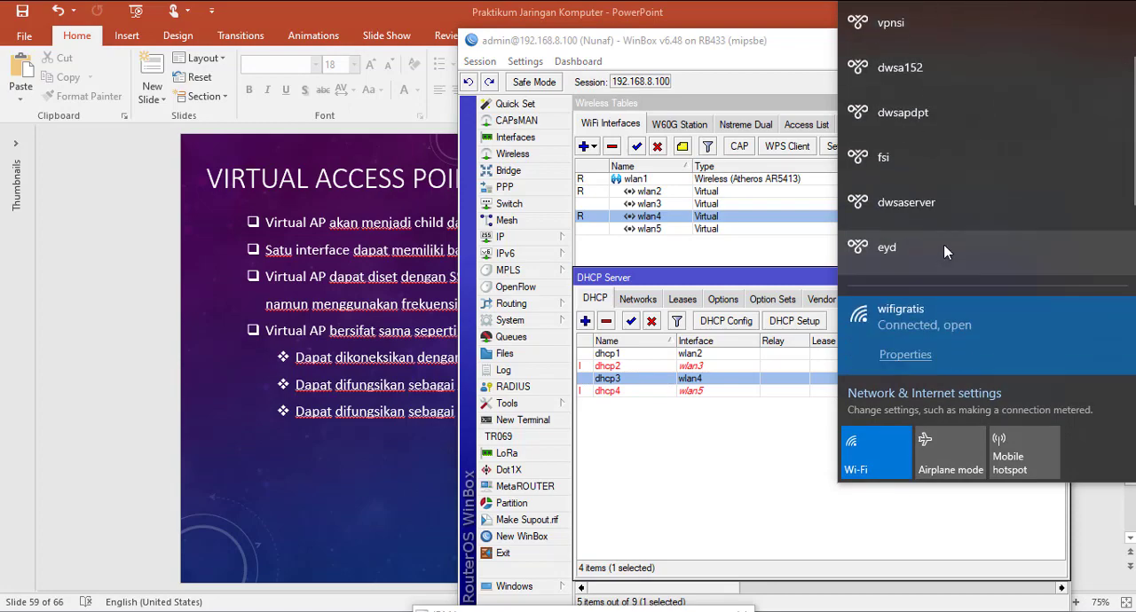
{"action": "scroll", "coordinate": [953, 242], "scroll_direction": "down", "scroll_amount": 2}
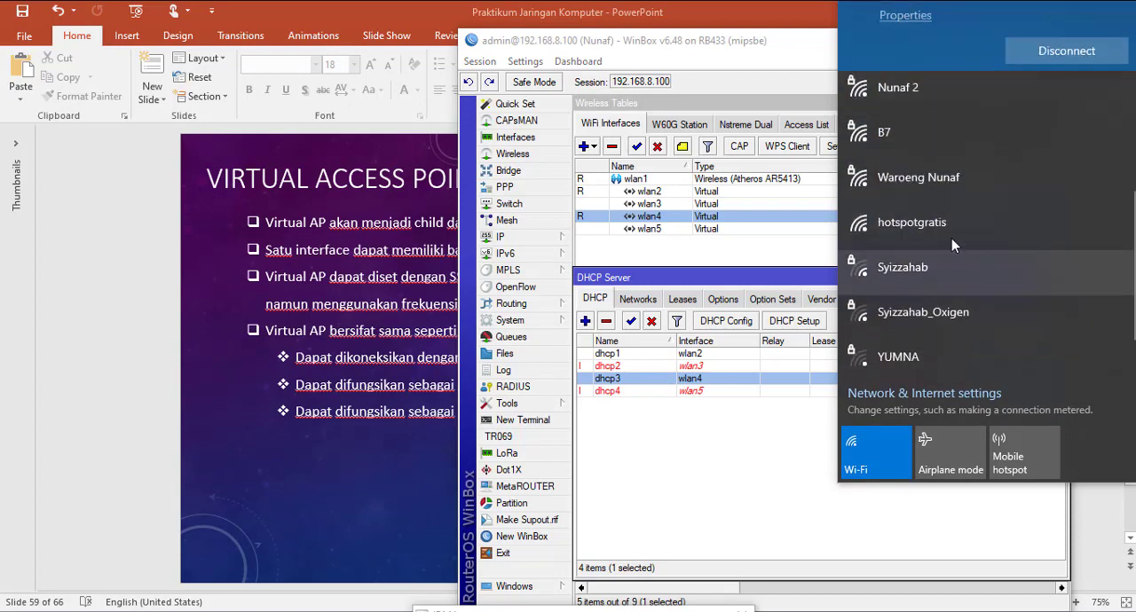
{"action": "left_click", "coordinate": [948, 236]}
{"action": "left_click", "coordinate": [1078, 273]}
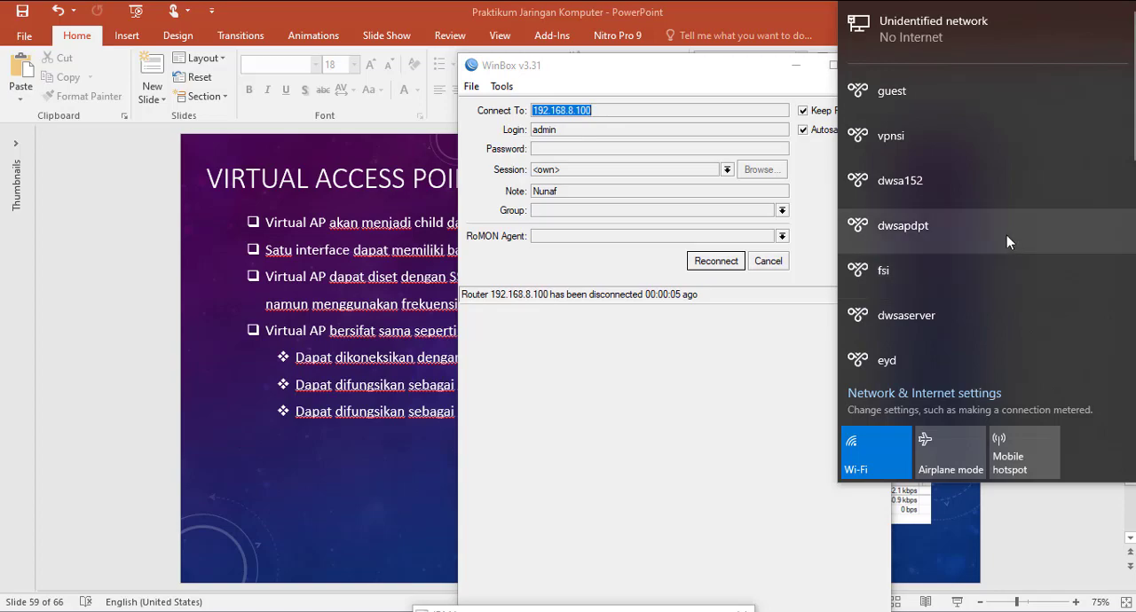
{"action": "scroll", "coordinate": [1007, 237], "scroll_direction": "down", "scroll_amount": 2}
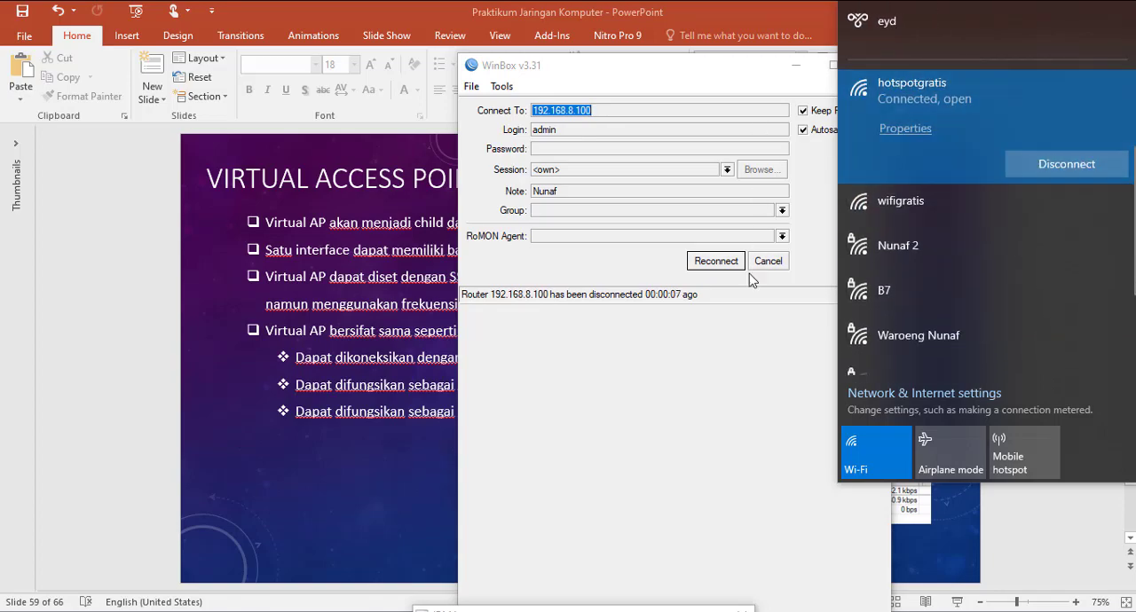
{"action": "left_click", "coordinate": [717, 264]}
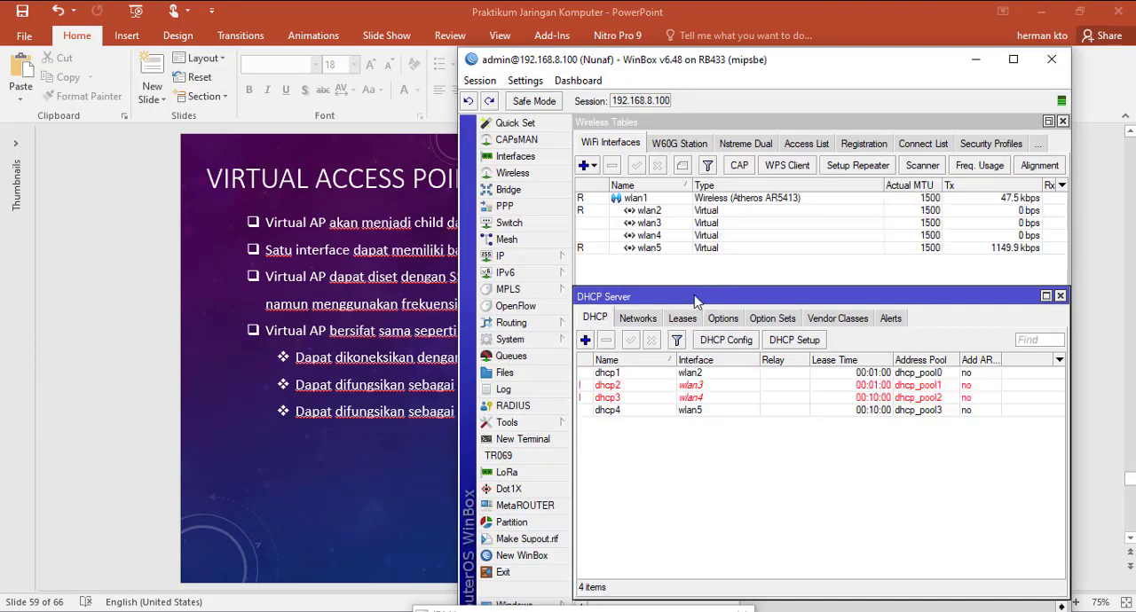
Step: Check the DHCP server entry for wlan5 and the client's lease from that server
{"action": "left_click", "coordinate": [692, 411]}
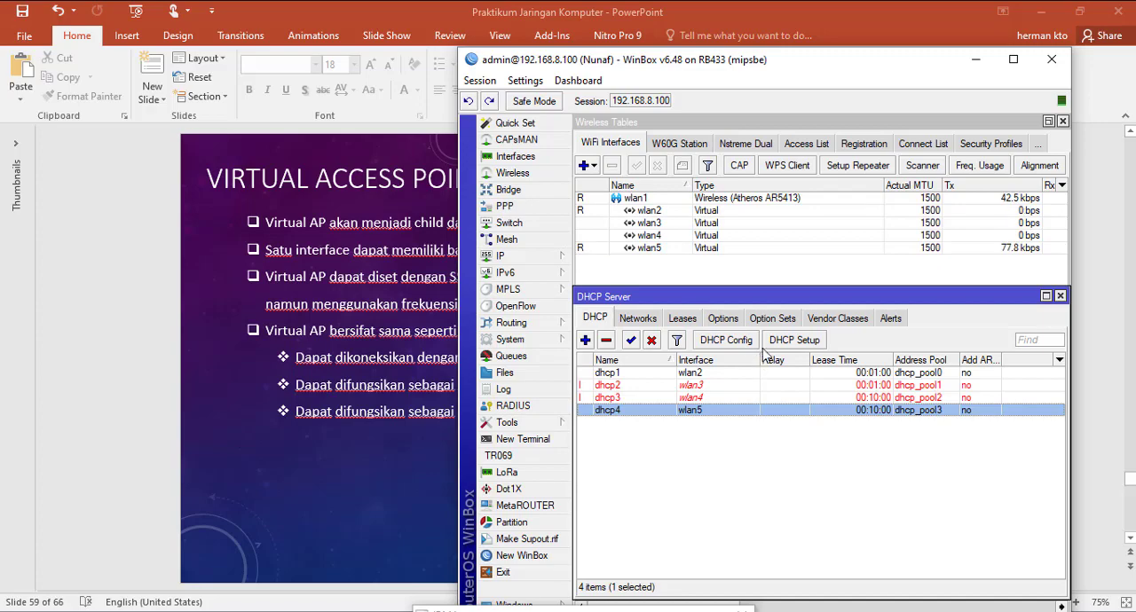
{"action": "left_click", "coordinate": [689, 323]}
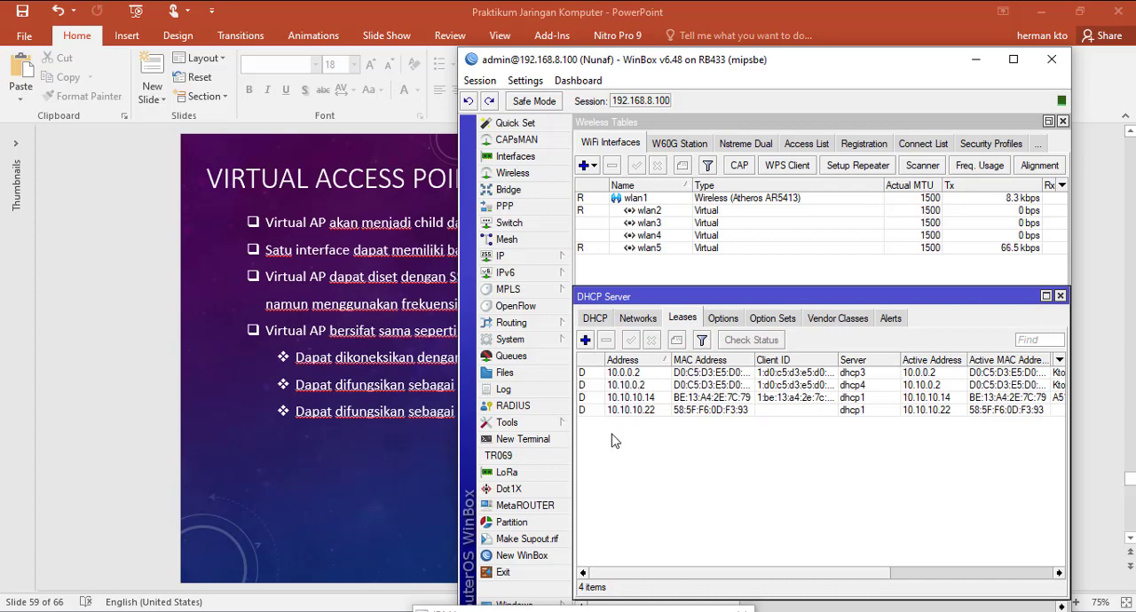
{"action": "left_click", "coordinate": [642, 387]}
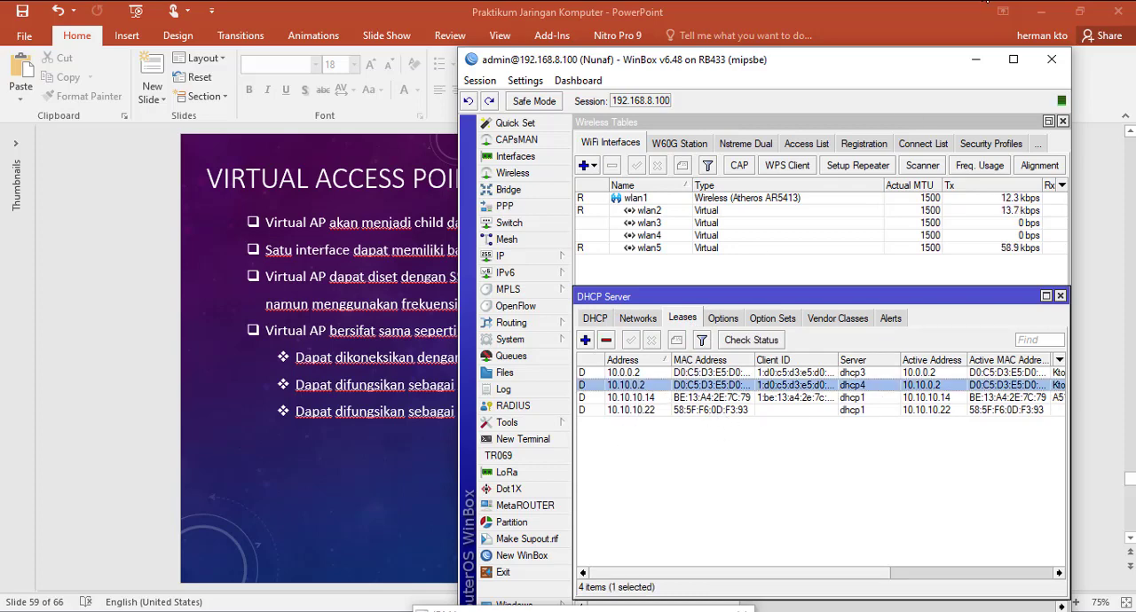
Step: View the computer's Wi-Fi hardware properties for the hotspotgratis connection, and close the network settings
{"action": "right_click", "coordinate": [1006, 9]}
{"action": "left_click", "coordinate": [1006, 33]}
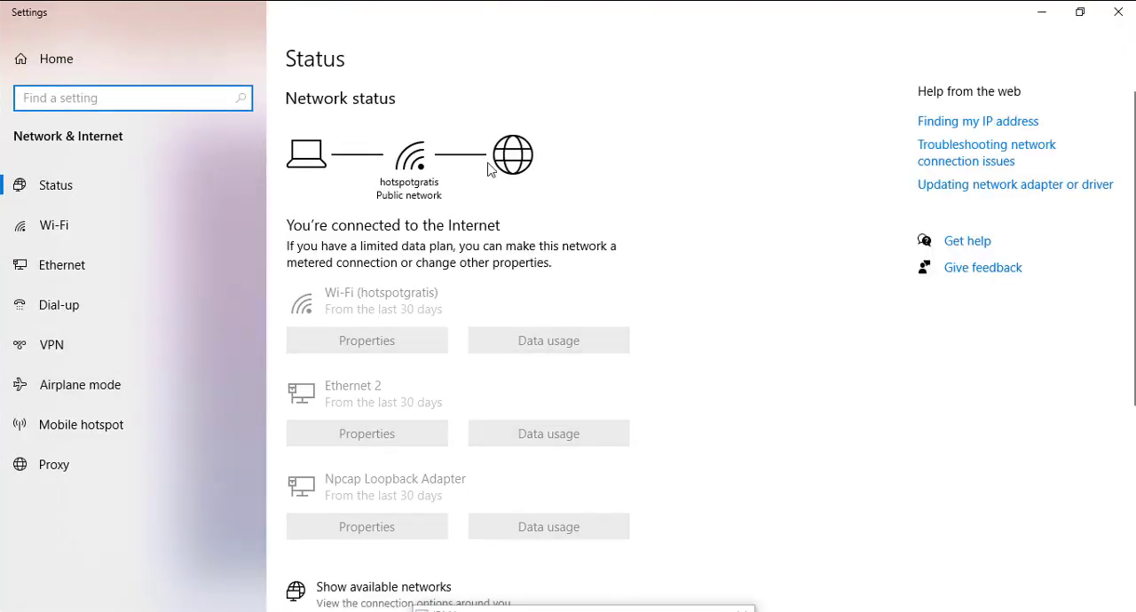
{"action": "left_click", "coordinate": [36, 232]}
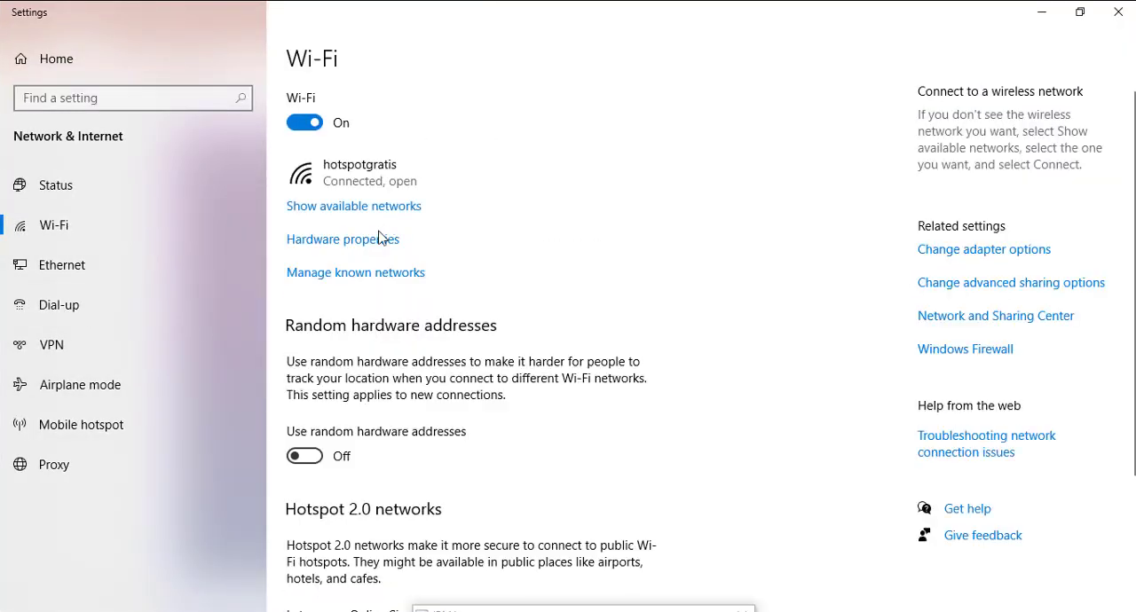
{"action": "left_click", "coordinate": [377, 240]}
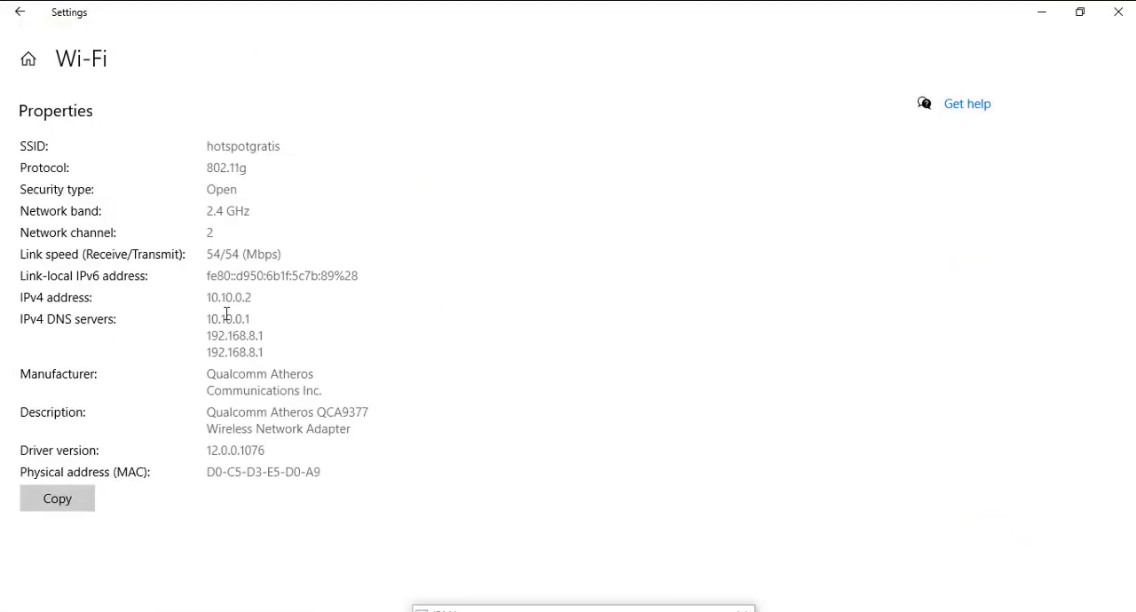
{"action": "left_click", "coordinate": [1117, 13]}
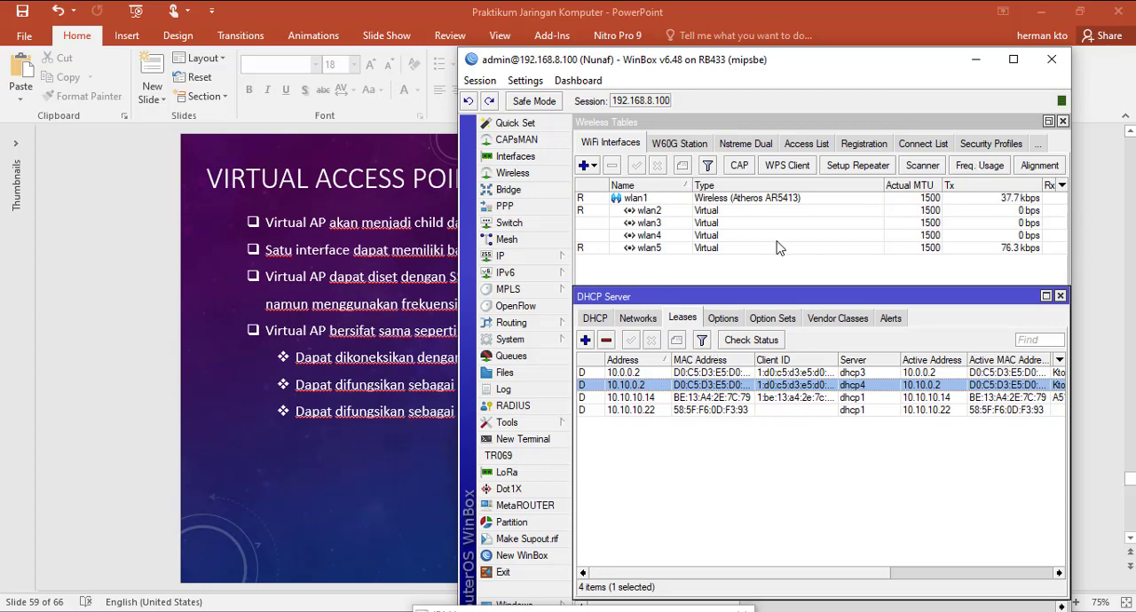
Step: Inspect the wlan5 interface's wireless settings, cancel them, and point out wlan4 and wlan5 in the WiFi interfaces list
{"action": "double_click", "coordinate": [685, 249]}
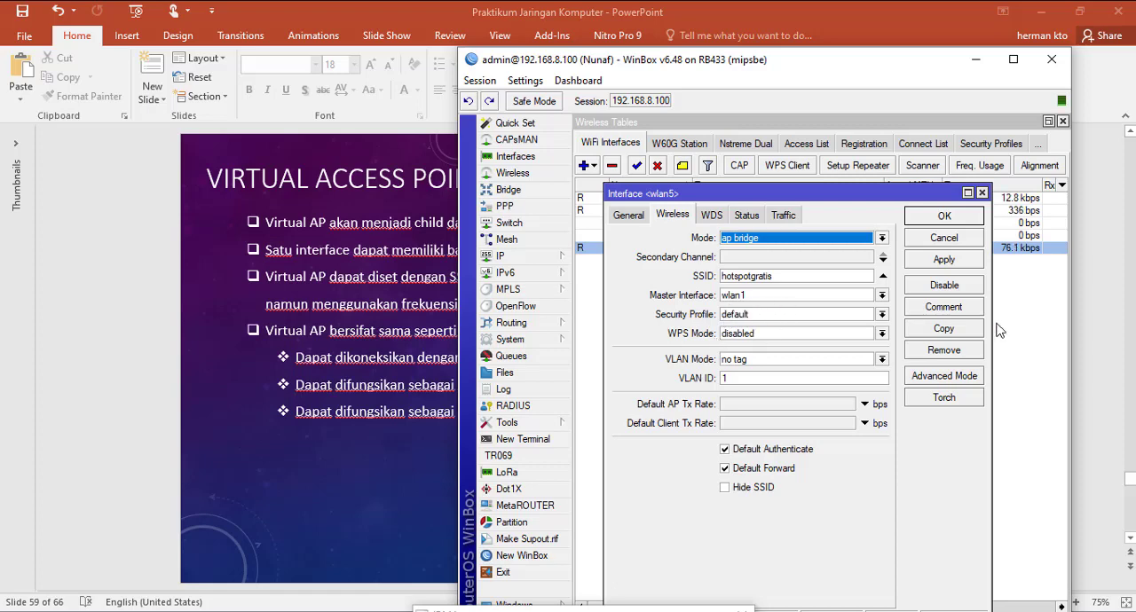
{"action": "left_click", "coordinate": [948, 238]}
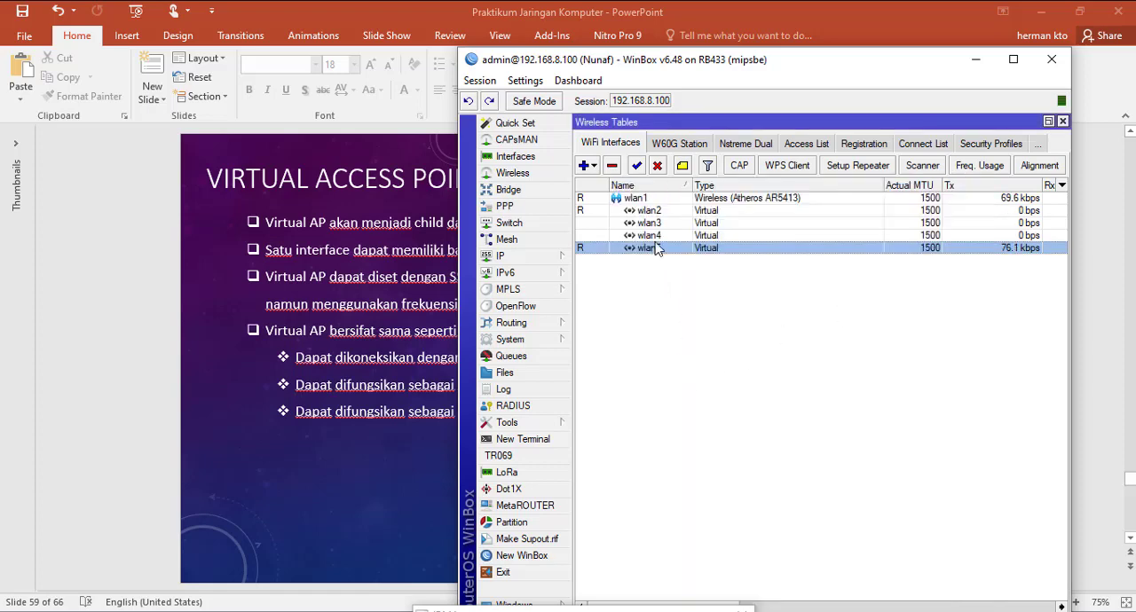
{"action": "left_click", "coordinate": [657, 236]}
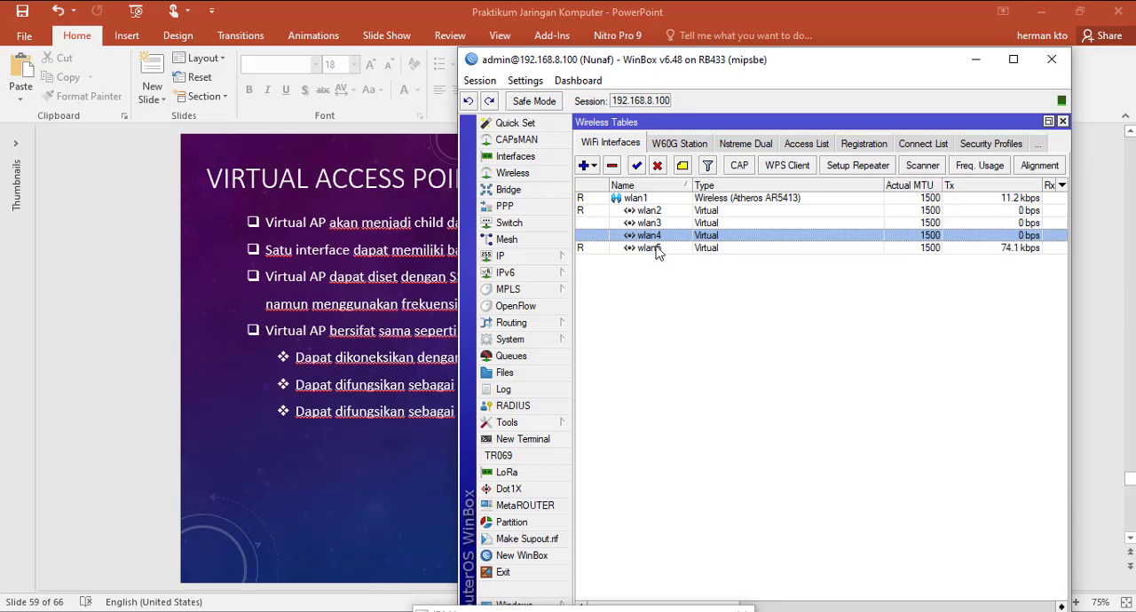
{"action": "left_click", "coordinate": [657, 251]}
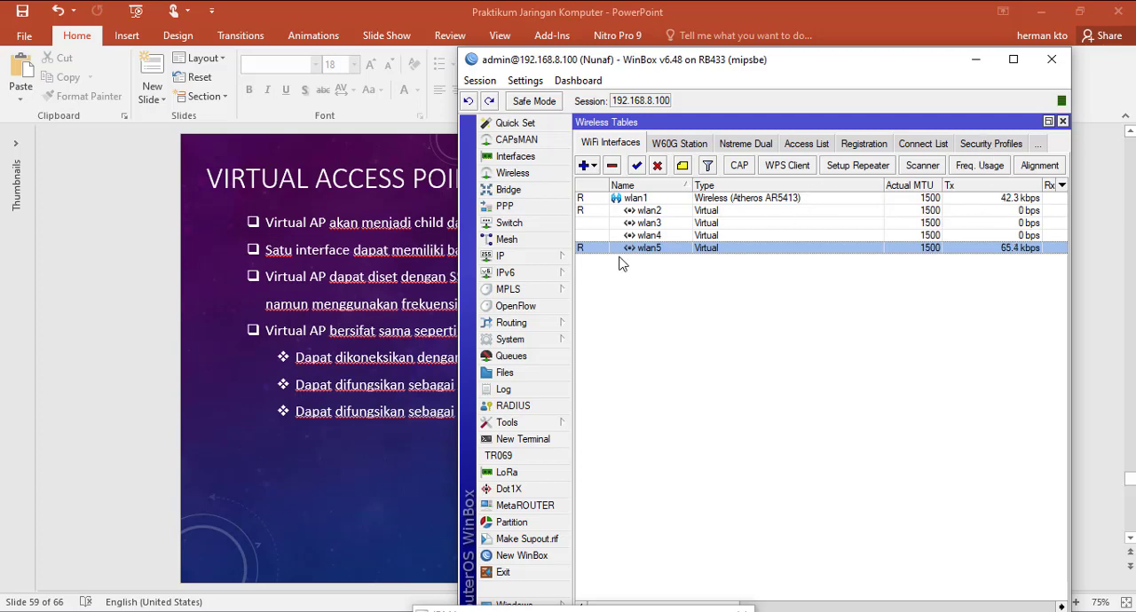
Step: Start a new wireless security profile in dynamic keys mode with WPA PSK and WPA2 PSK authentication enabled
{"action": "left_click", "coordinate": [991, 145]}
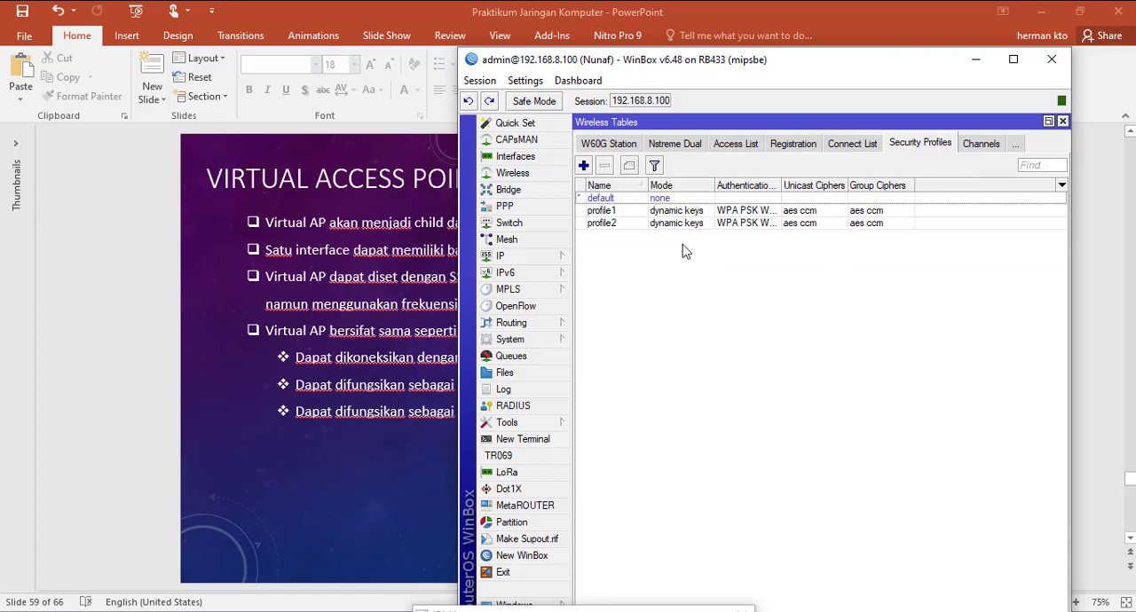
{"action": "left_click", "coordinate": [583, 166]}
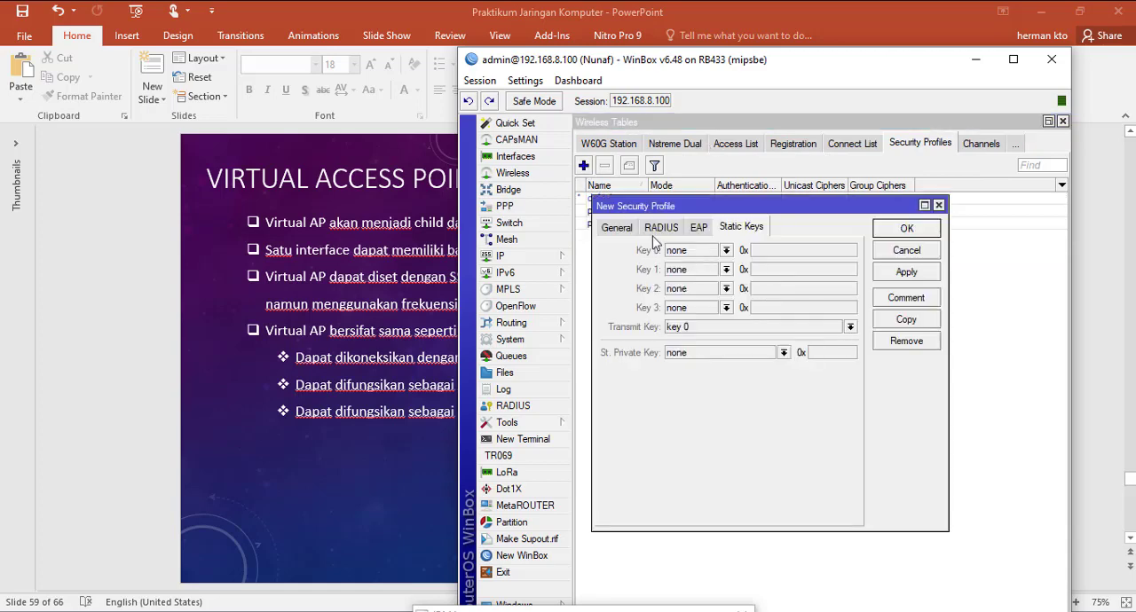
{"action": "left_click", "coordinate": [619, 231]}
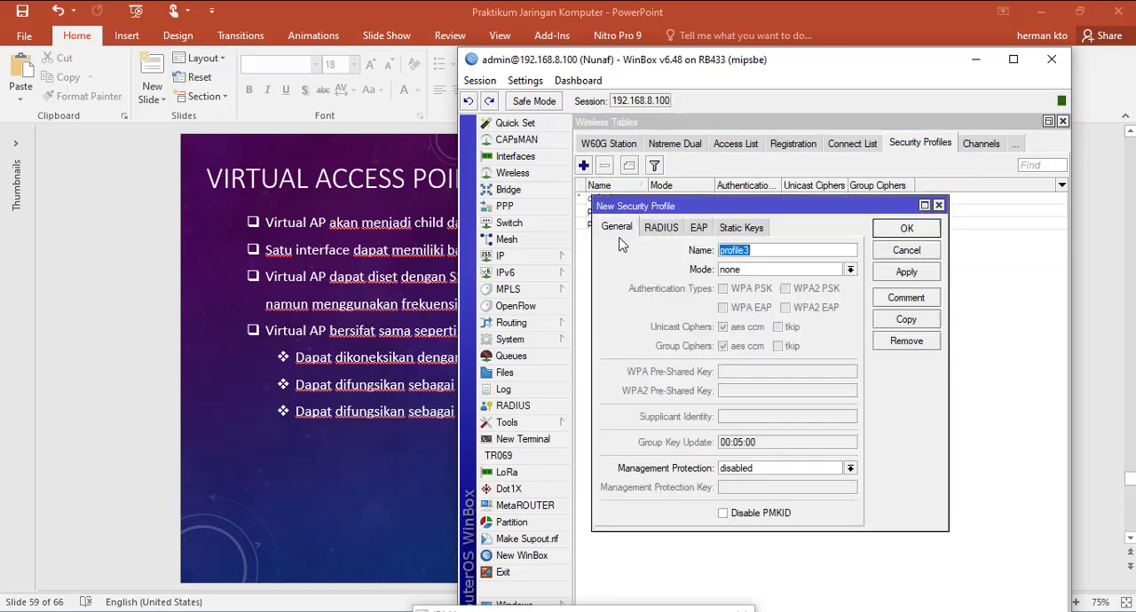
{"action": "left_click", "coordinate": [850, 271]}
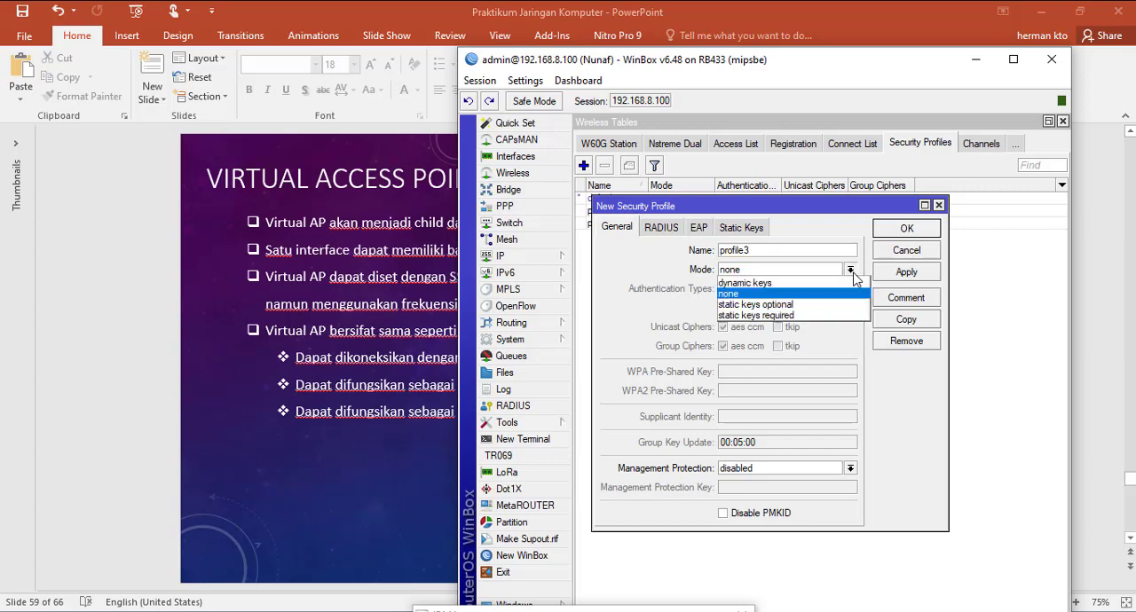
{"action": "left_click", "coordinate": [788, 283]}
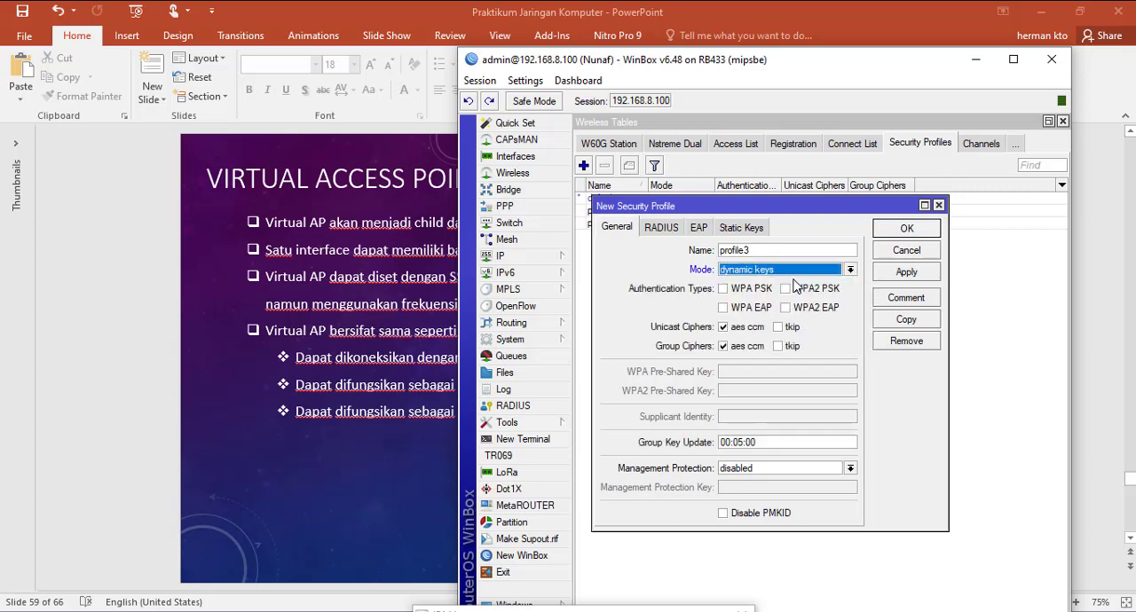
{"action": "left_click", "coordinate": [724, 289]}
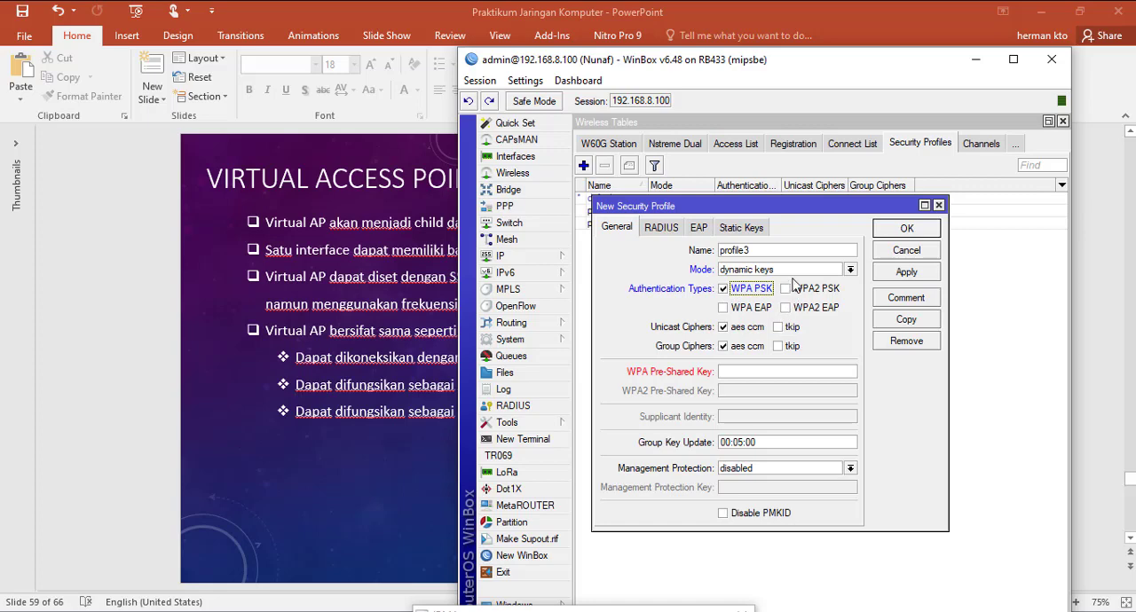
{"action": "left_click", "coordinate": [785, 290]}
Step: Enter the WPA and WPA2 pre-shared keys for the new security profile and save it
{"action": "left_click", "coordinate": [765, 373]}
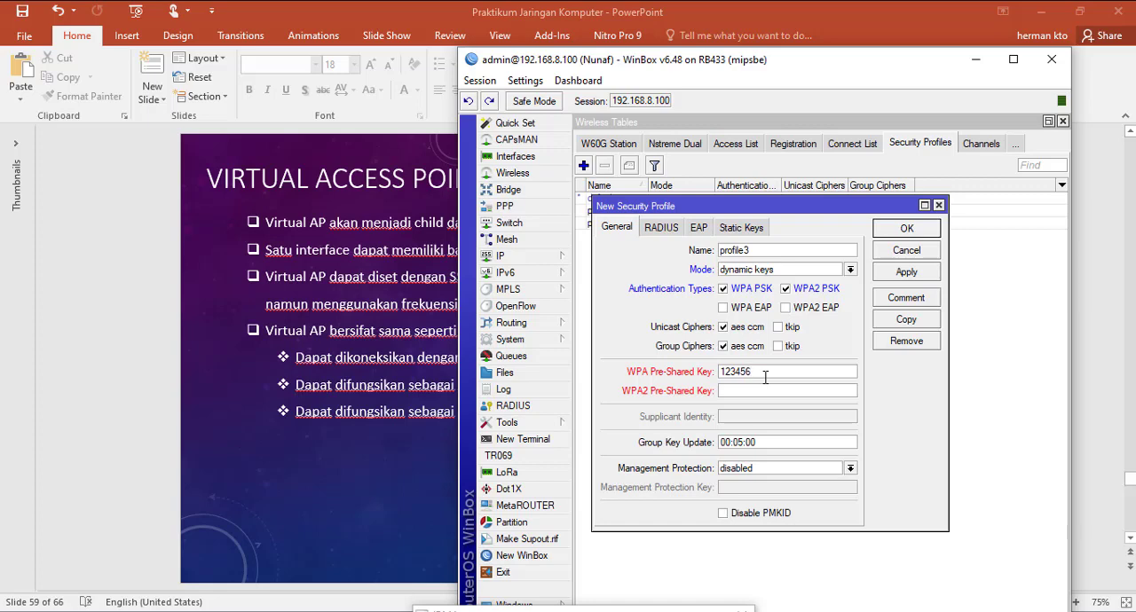
{"action": "type", "text": "12345678"}
{"action": "left_click", "coordinate": [767, 396]}
{"action": "type", "text": "1234567"}
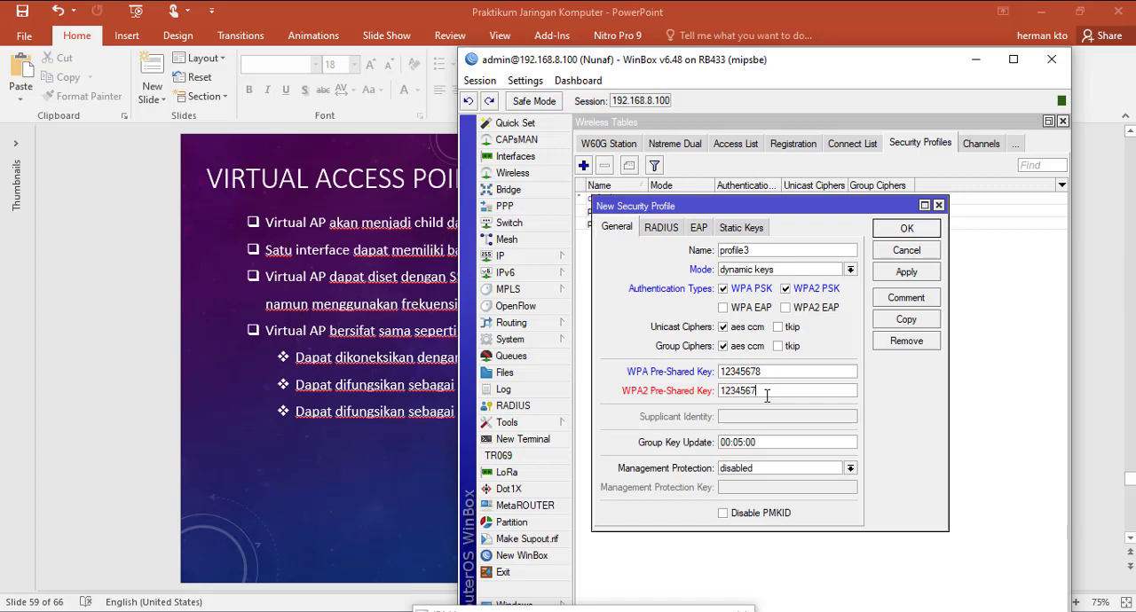
{"action": "type", "text": "8"}
{"action": "left_click", "coordinate": [893, 276]}
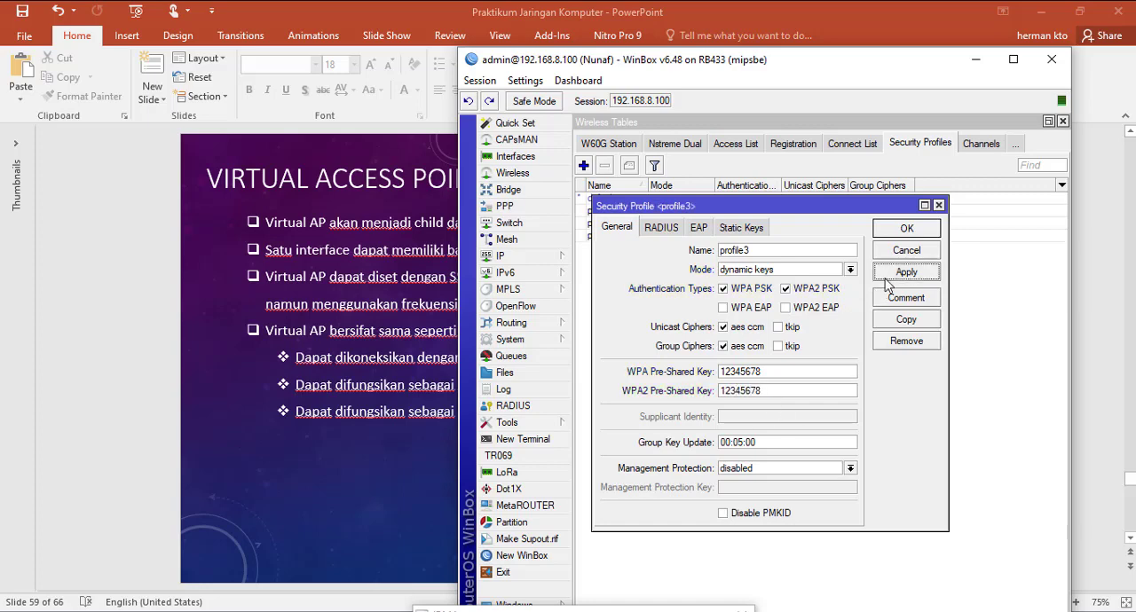
{"action": "left_click", "coordinate": [907, 231]}
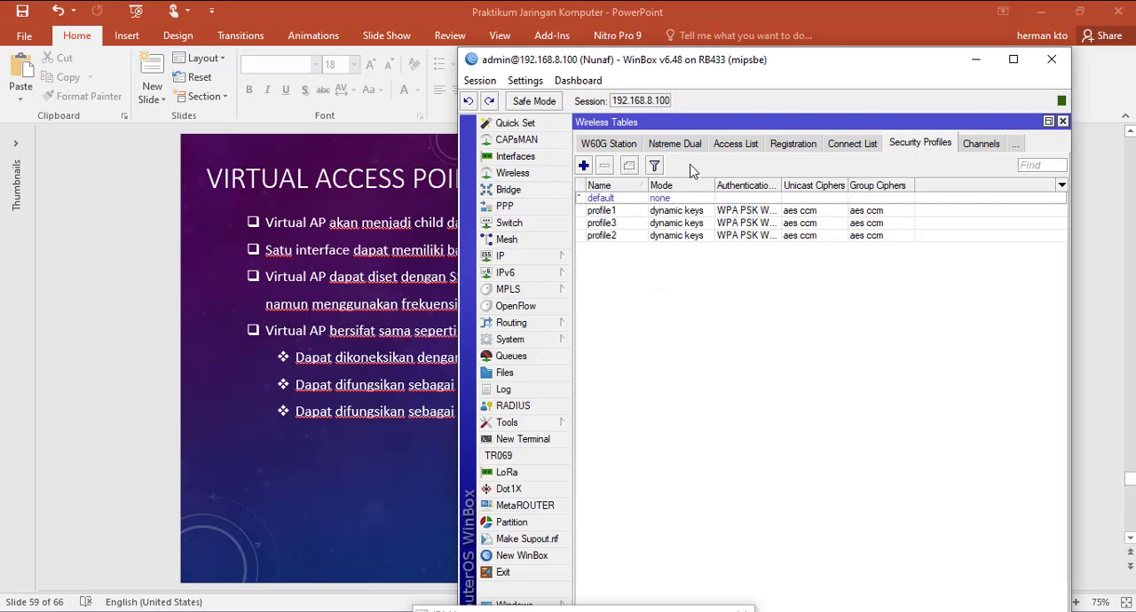
Step: Assign the profile3 security profile to the wlan4 virtual interface and save the interface
{"action": "left_click", "coordinate": [609, 145]}
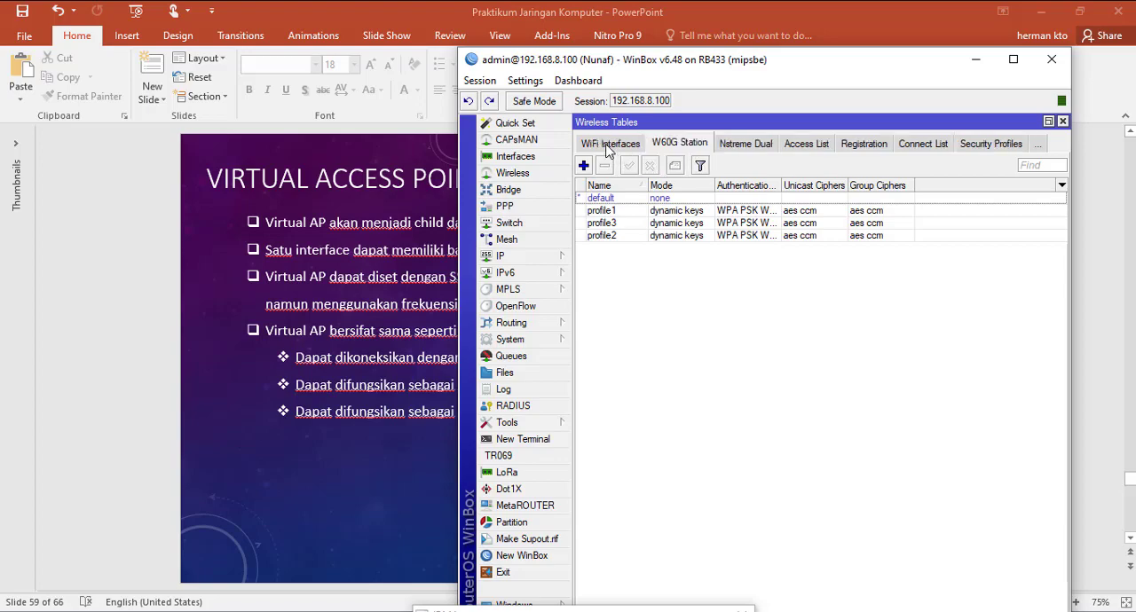
{"action": "left_click", "coordinate": [596, 144]}
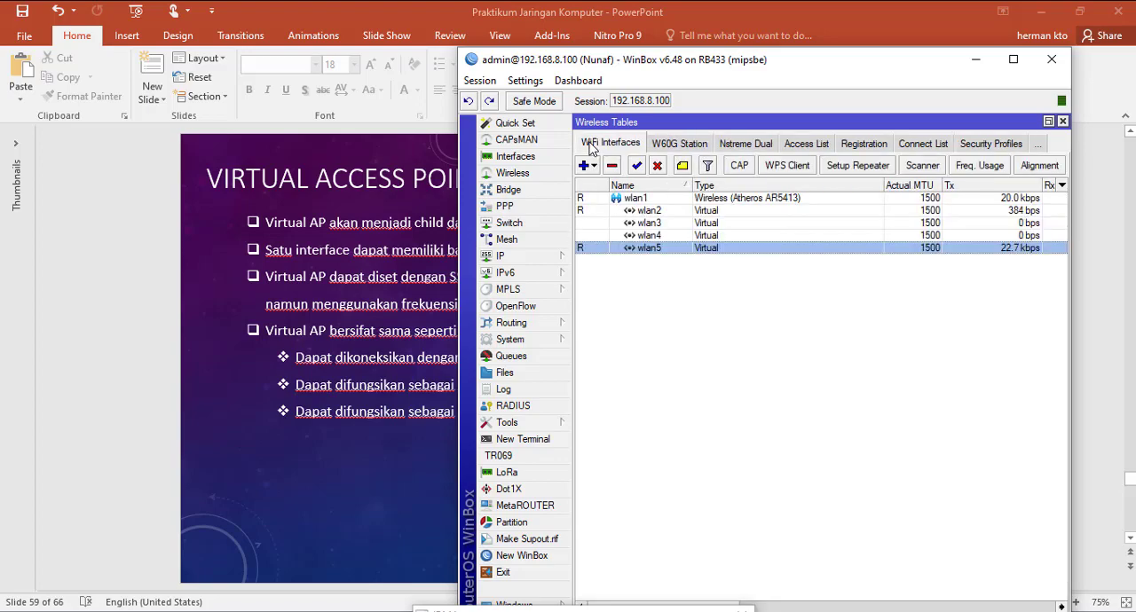
{"action": "double_click", "coordinate": [687, 235]}
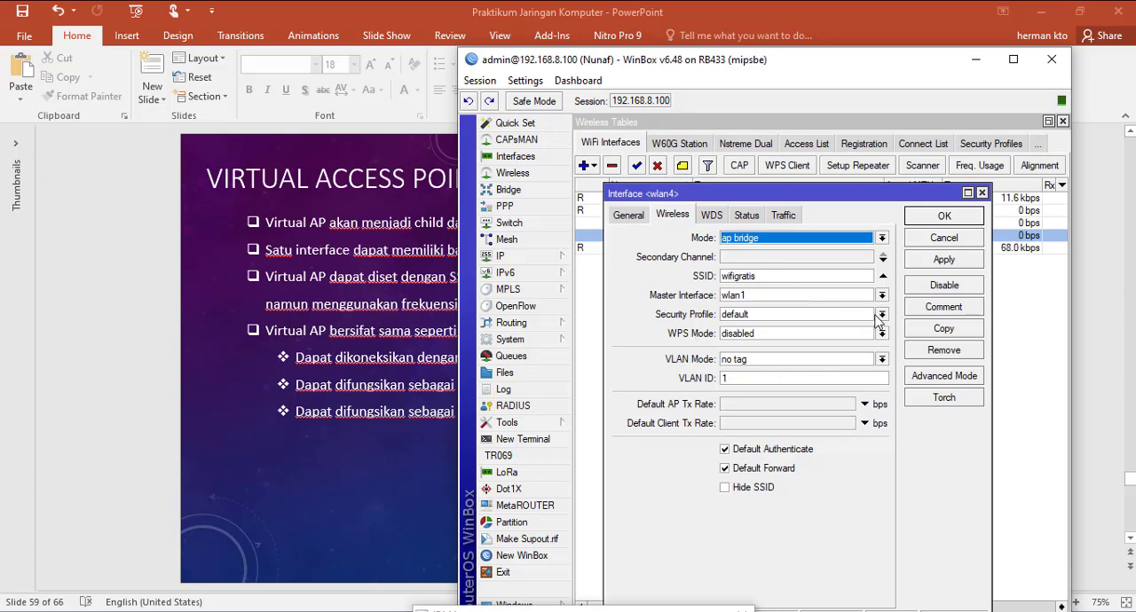
{"action": "left_click", "coordinate": [882, 321]}
{"action": "left_click", "coordinate": [758, 363]}
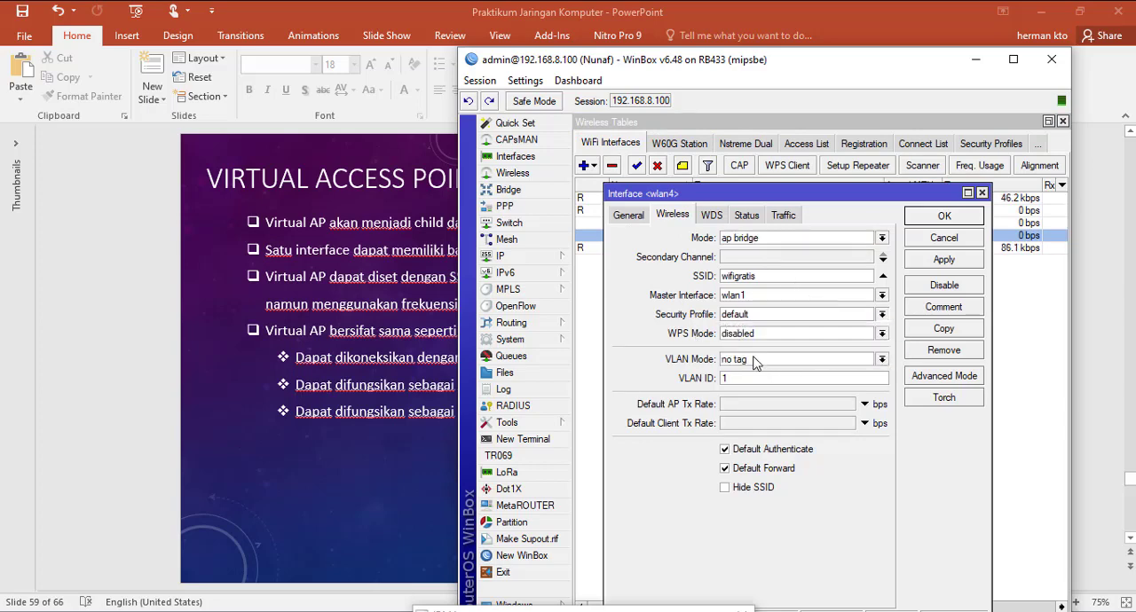
{"action": "left_click", "coordinate": [932, 222]}
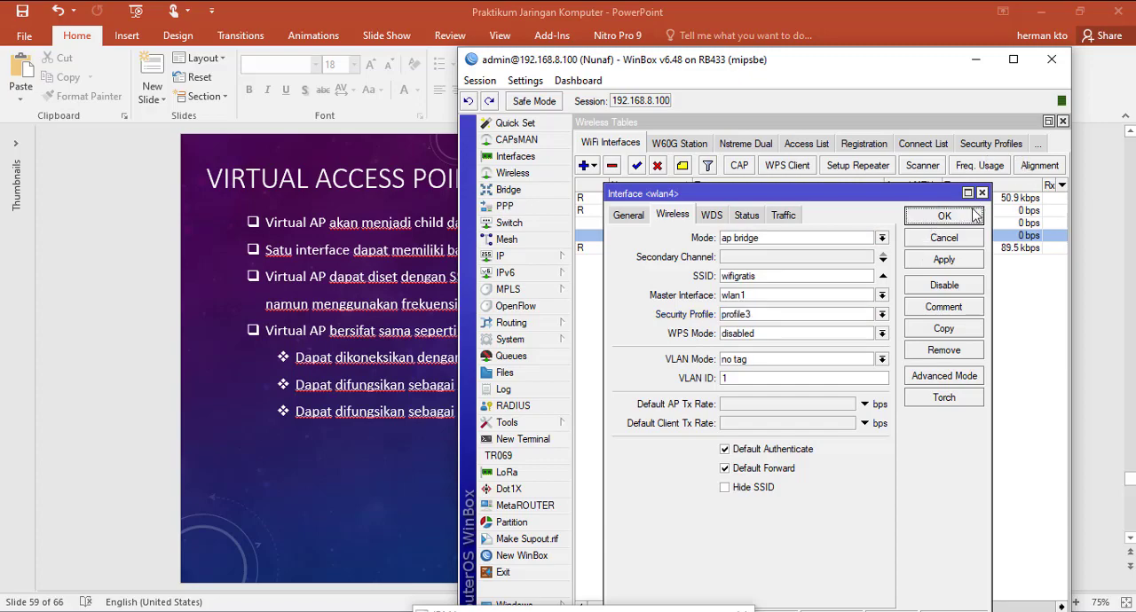
Step: Rename the profile3 security profile as wifigratis and save it
{"action": "left_click", "coordinate": [992, 145]}
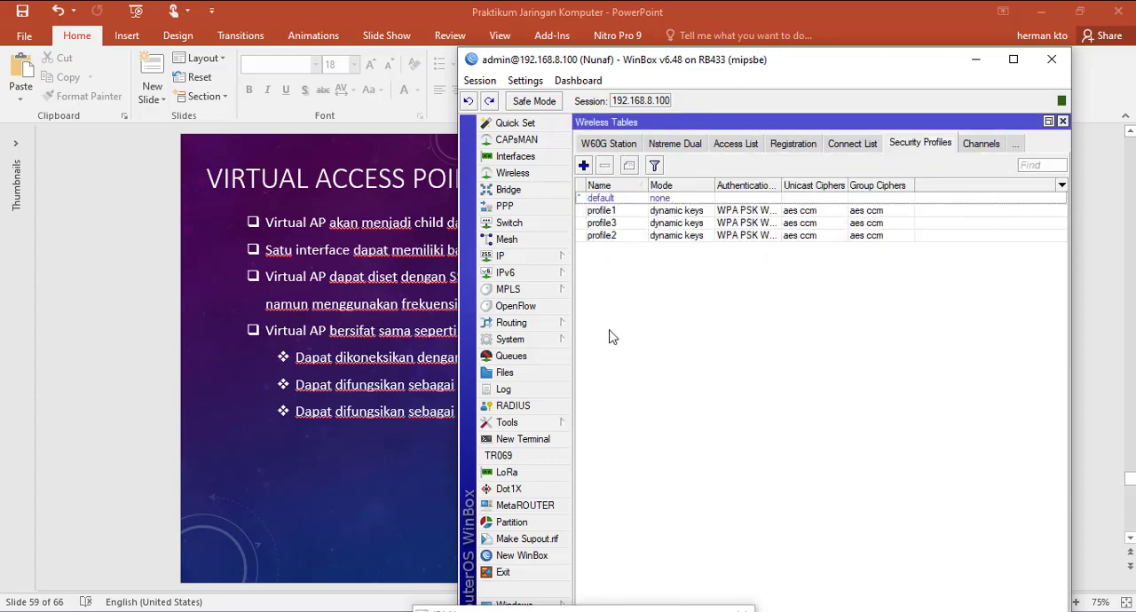
{"action": "double_click", "coordinate": [602, 223]}
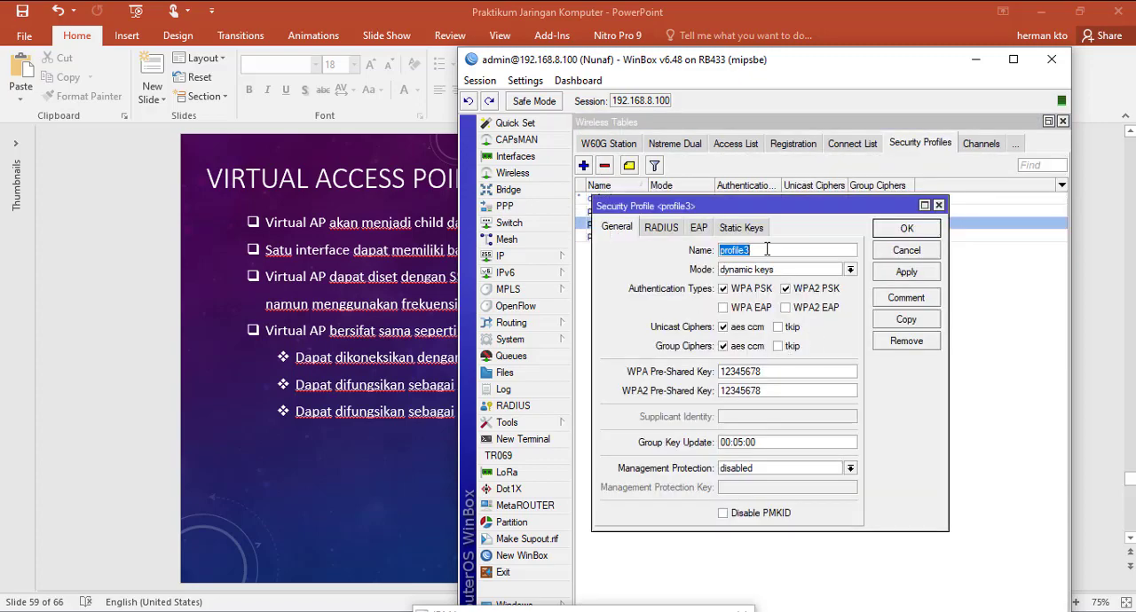
{"action": "type", "text": "wifigratis"}
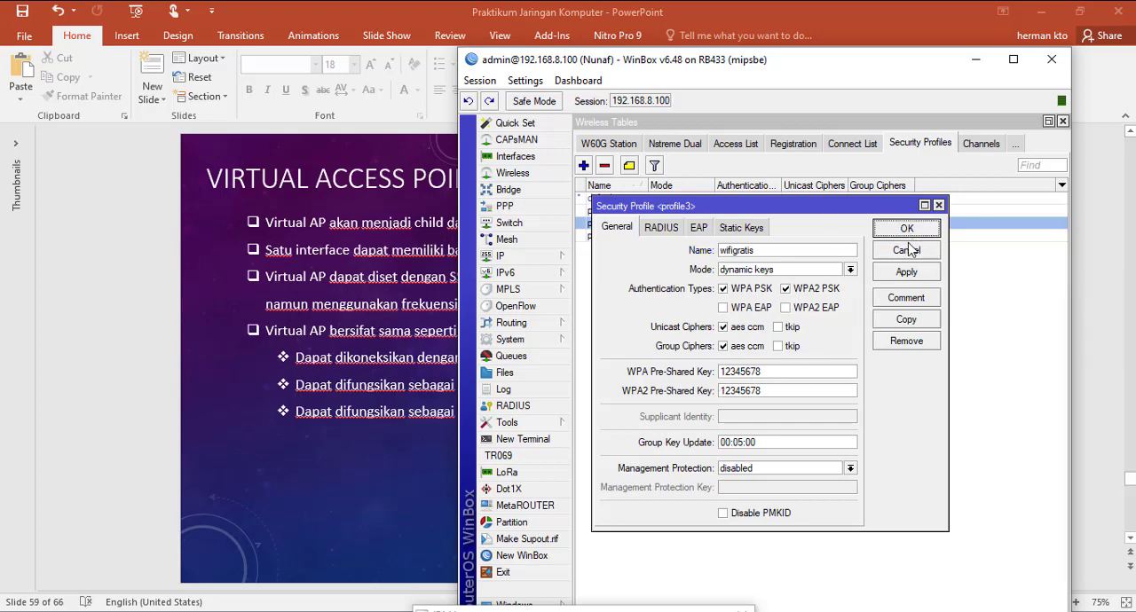
{"action": "left_click", "coordinate": [909, 231]}
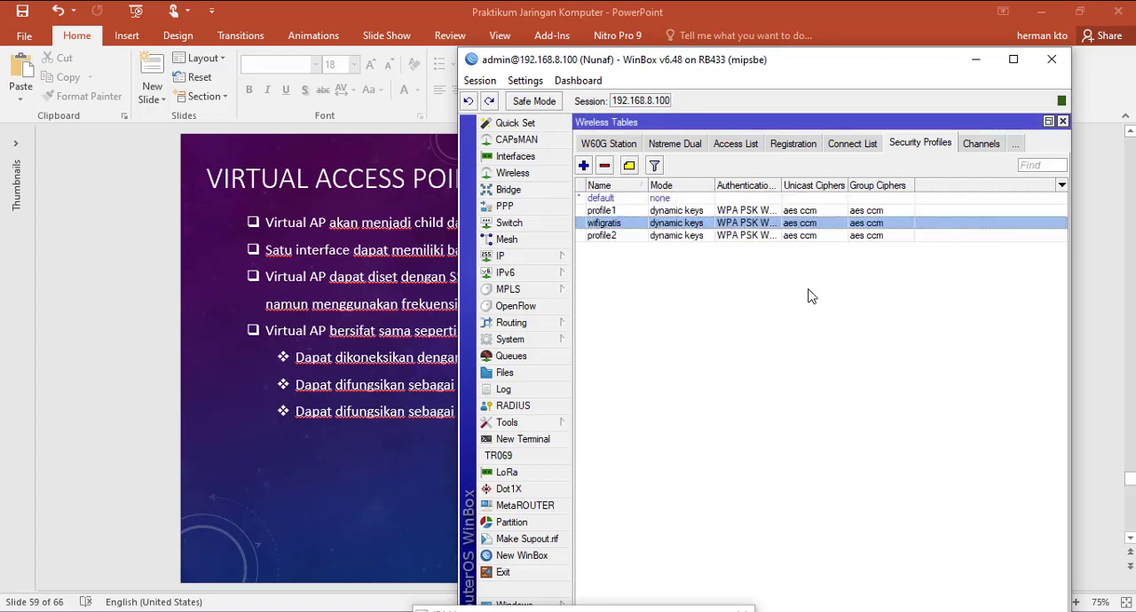
Step: Select the wifigratis security profile for the wlan4 interface, save the settings, and highlight wlan5 in the WiFi interfaces list
{"action": "left_click", "coordinate": [592, 144]}
{"action": "left_click", "coordinate": [587, 146]}
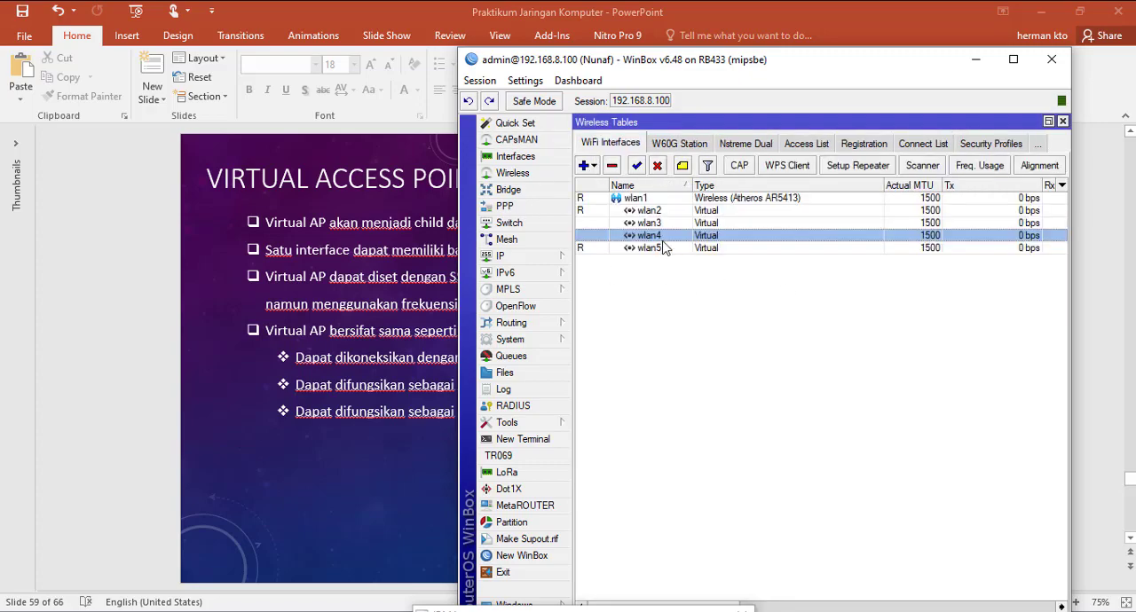
{"action": "double_click", "coordinate": [665, 236]}
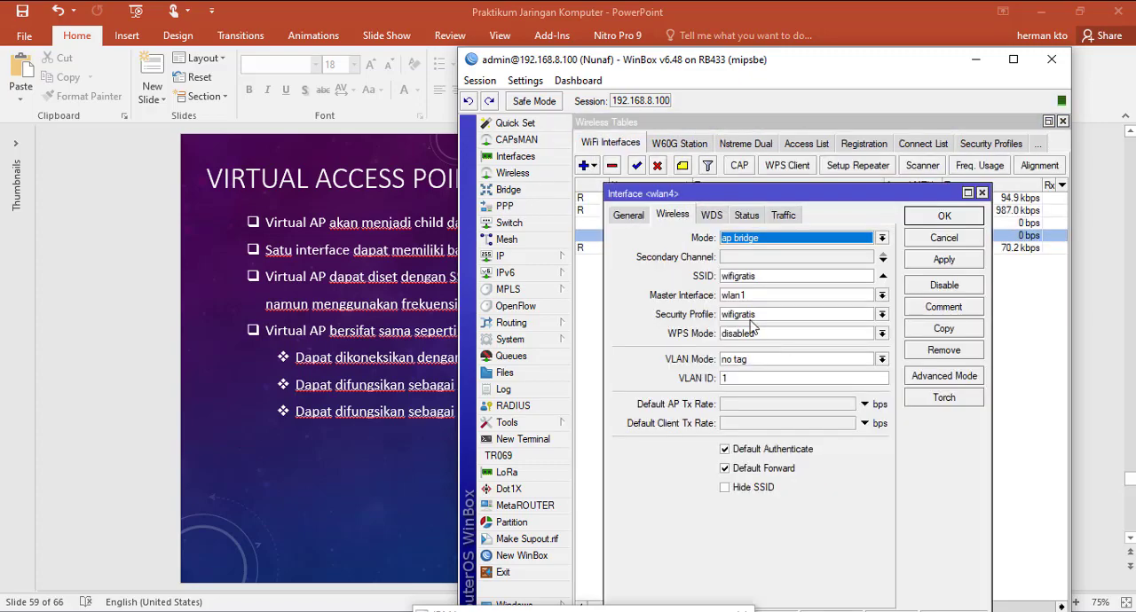
{"action": "left_click", "coordinate": [882, 314]}
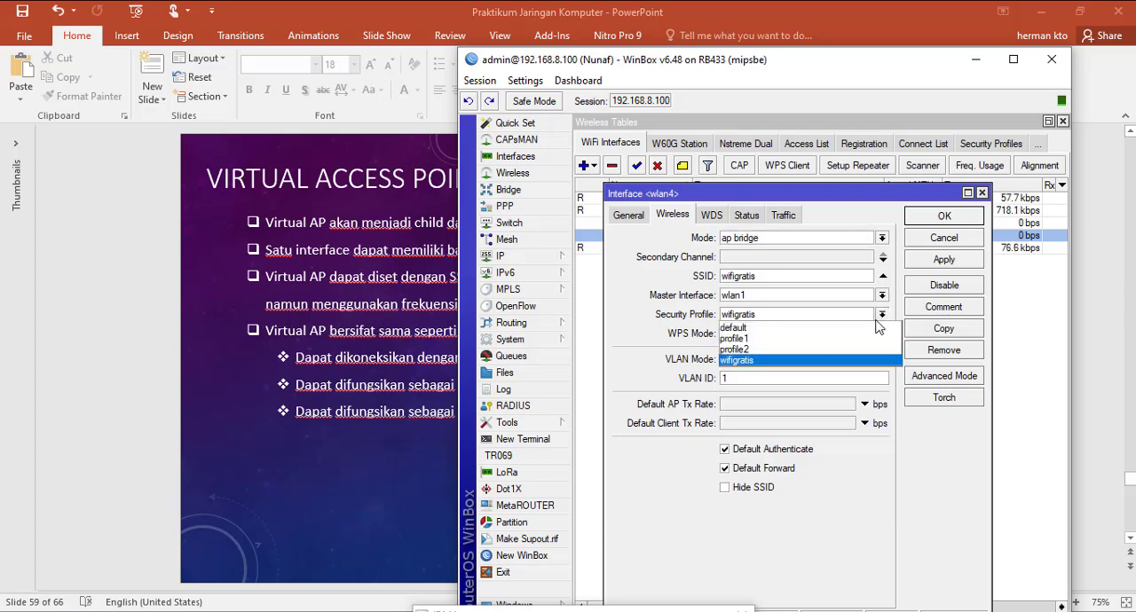
{"action": "left_click", "coordinate": [773, 362]}
{"action": "left_click", "coordinate": [943, 259]}
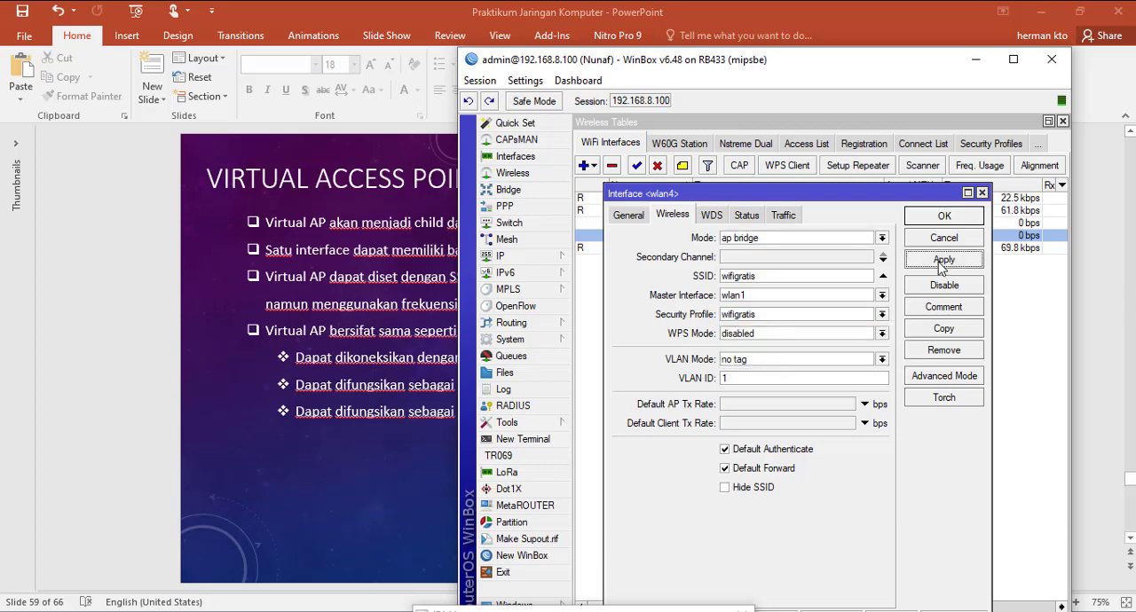
{"action": "left_click", "coordinate": [945, 217]}
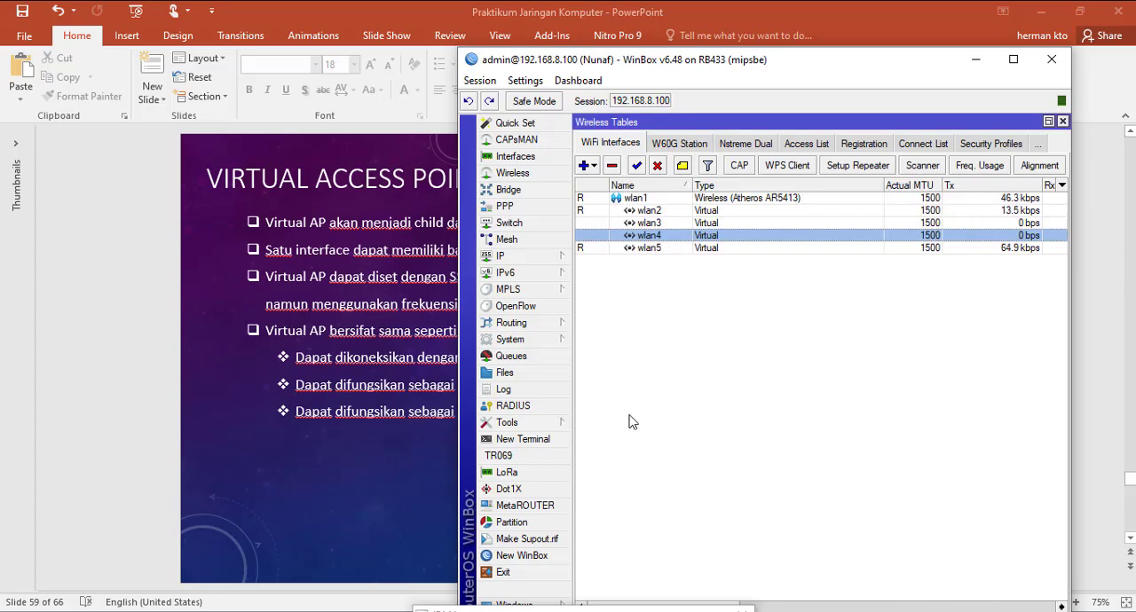
{"action": "left_click", "coordinate": [661, 250]}
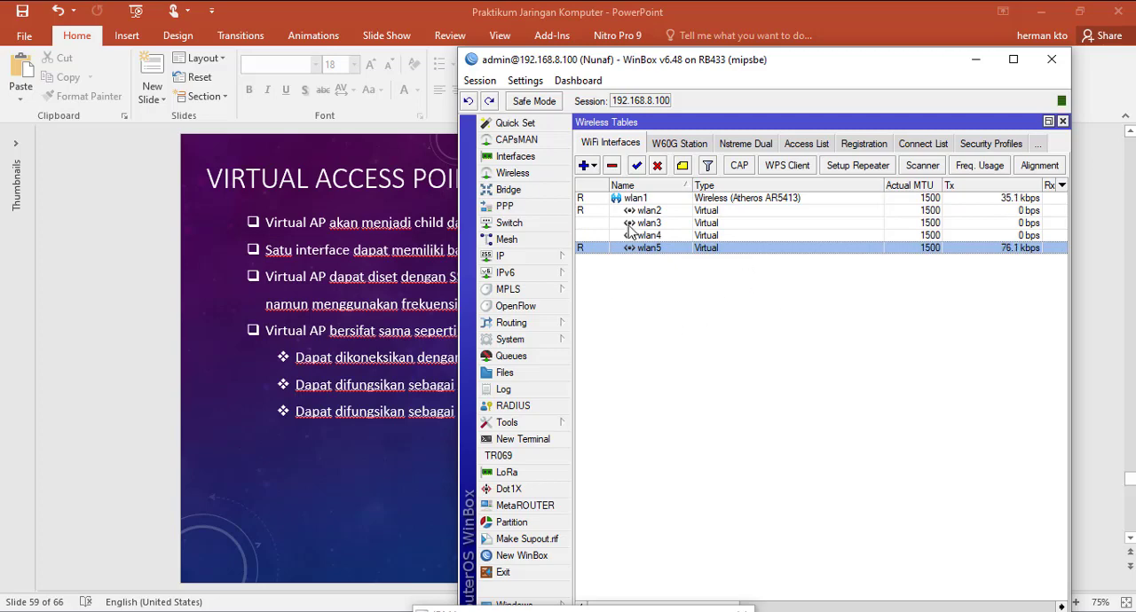
Step: Connect the computer to the wifigratis Wi-Fi network by entering its network security key, and allow the PC to be discoverable
{"action": "left_click", "coordinate": [1005, 0]}
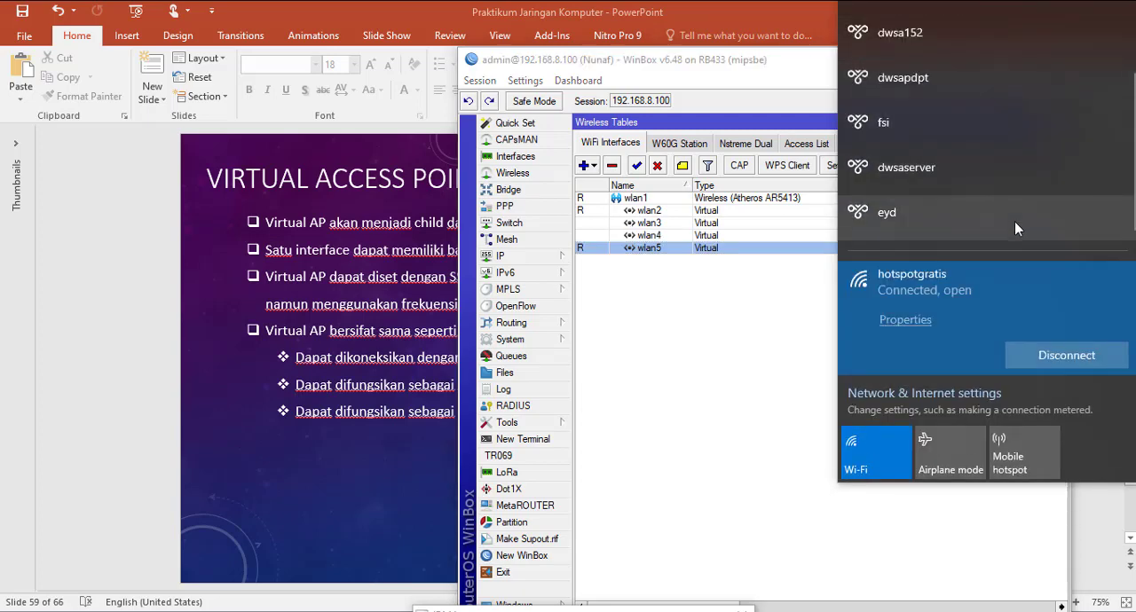
{"action": "scroll", "coordinate": [1015, 223], "scroll_direction": "down", "scroll_amount": 5}
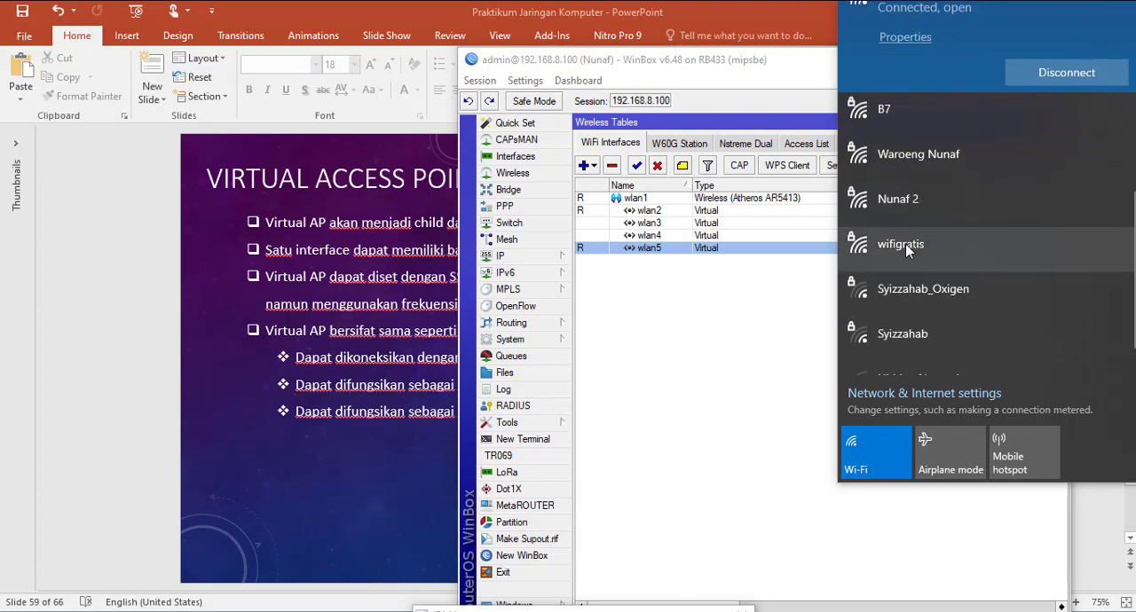
{"action": "left_click", "coordinate": [905, 250]}
{"action": "left_click", "coordinate": [1093, 253]}
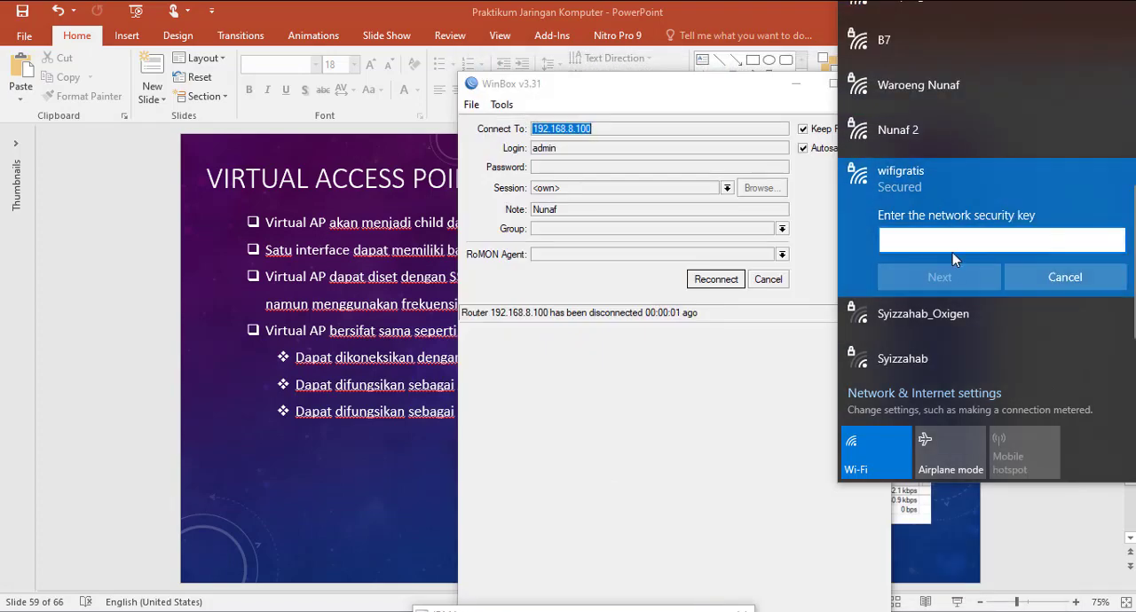
{"action": "type", "text": "••"}
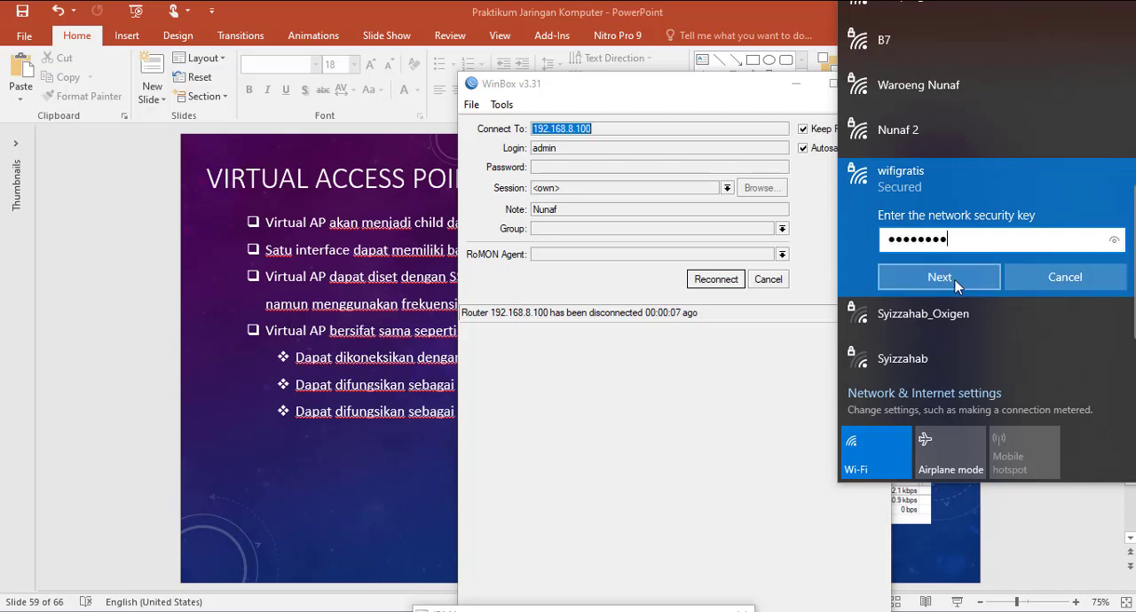
{"action": "left_click", "coordinate": [949, 281]}
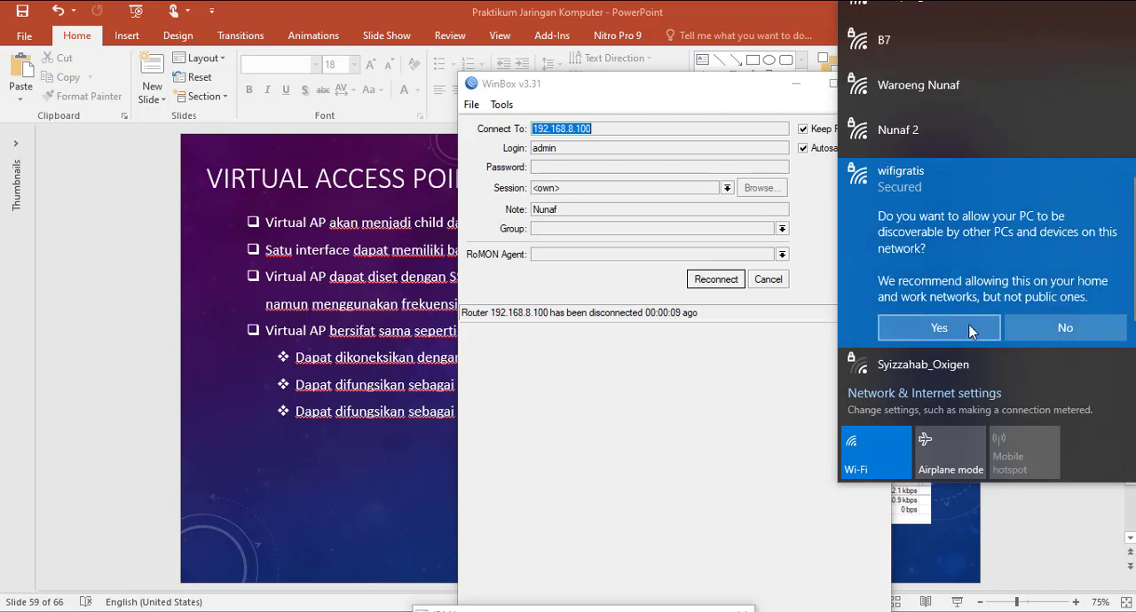
{"action": "left_click", "coordinate": [970, 325]}
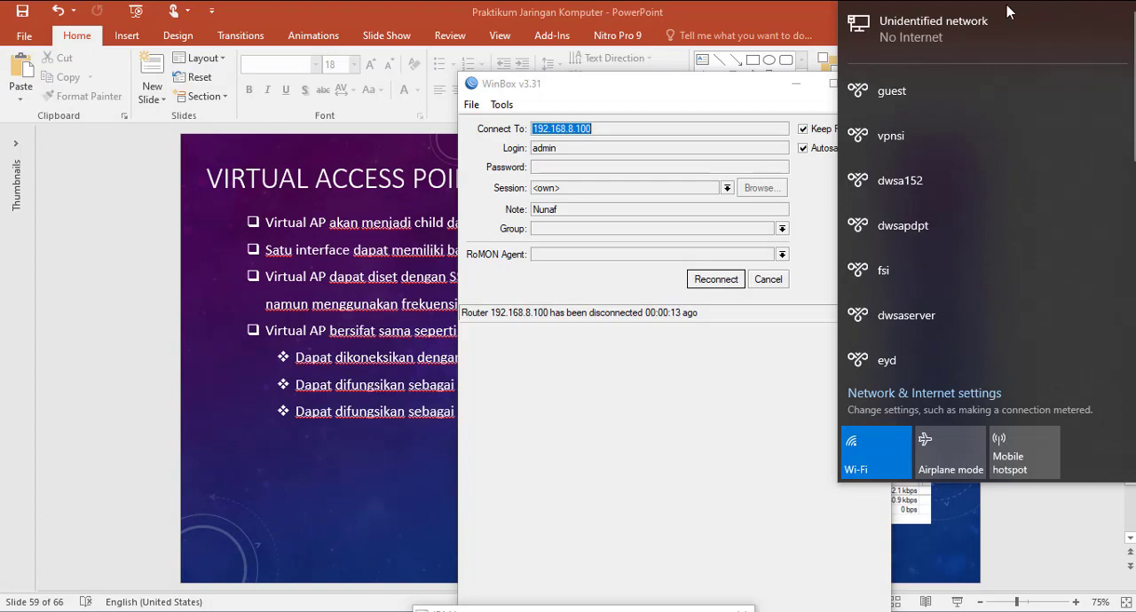
Step: Reconnect WinBox to the router and select wlan4 in the WiFi interfaces list
{"action": "left_click", "coordinate": [714, 280]}
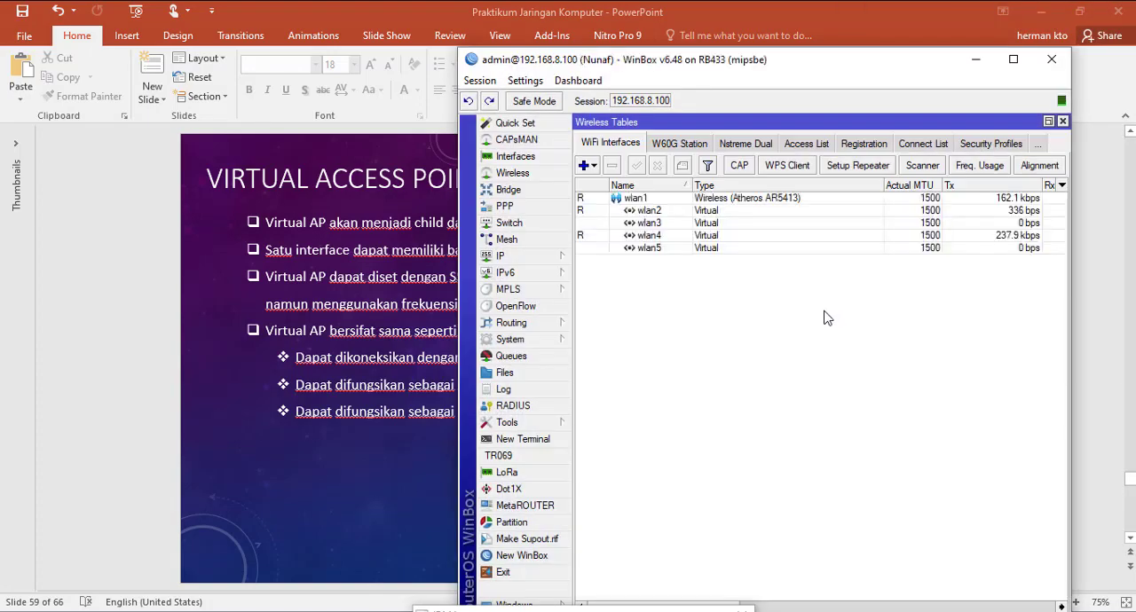
{"action": "left_click", "coordinate": [664, 237]}
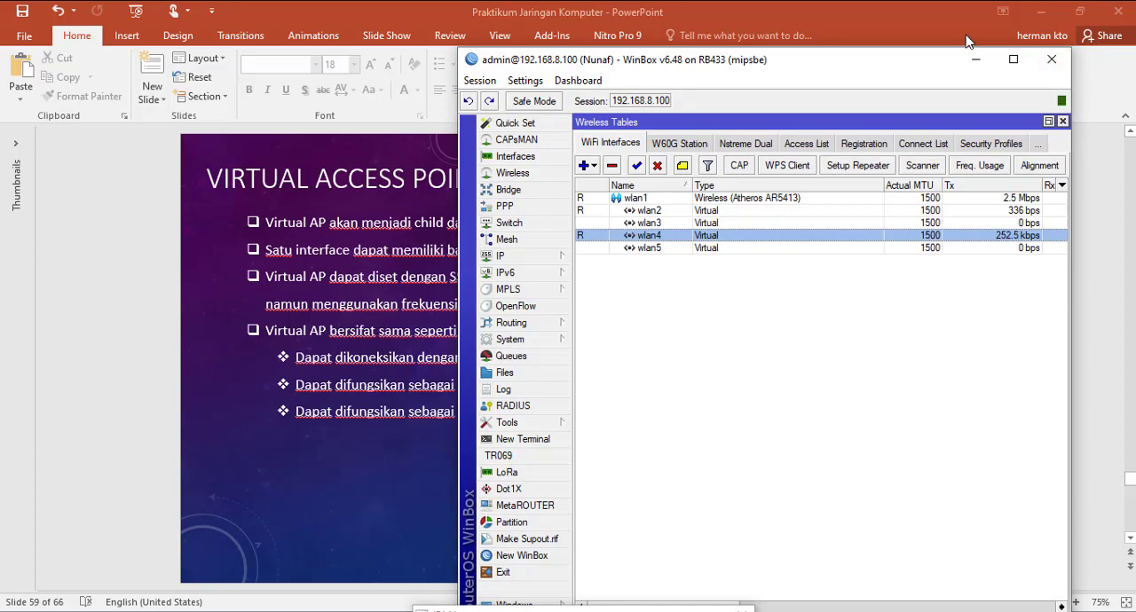
Step: Switch to Firefox, load google.com in a new tab to test internet access, and close the Mikrotik.ID tab
{"action": "left_click", "coordinate": [213, 1]}
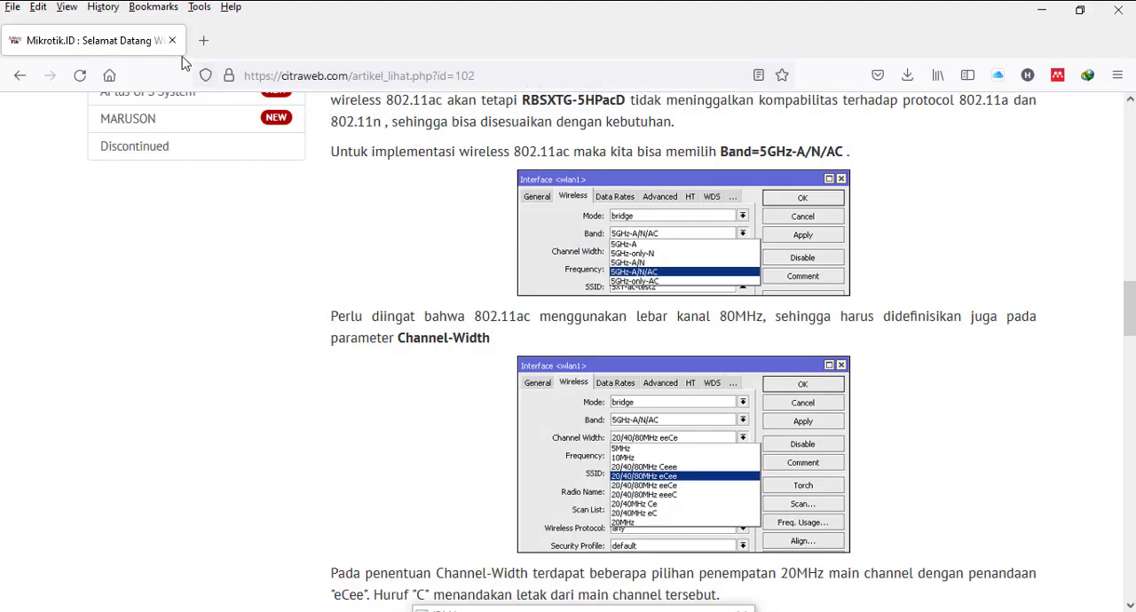
{"action": "left_click", "coordinate": [198, 46]}
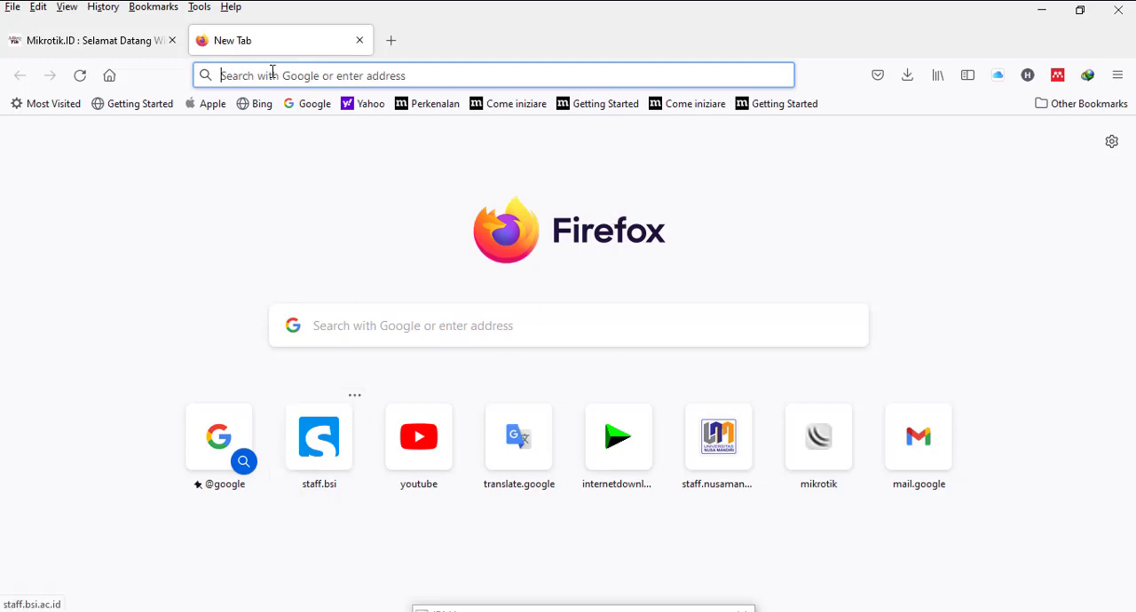
{"action": "type", "text": "google.com/"}
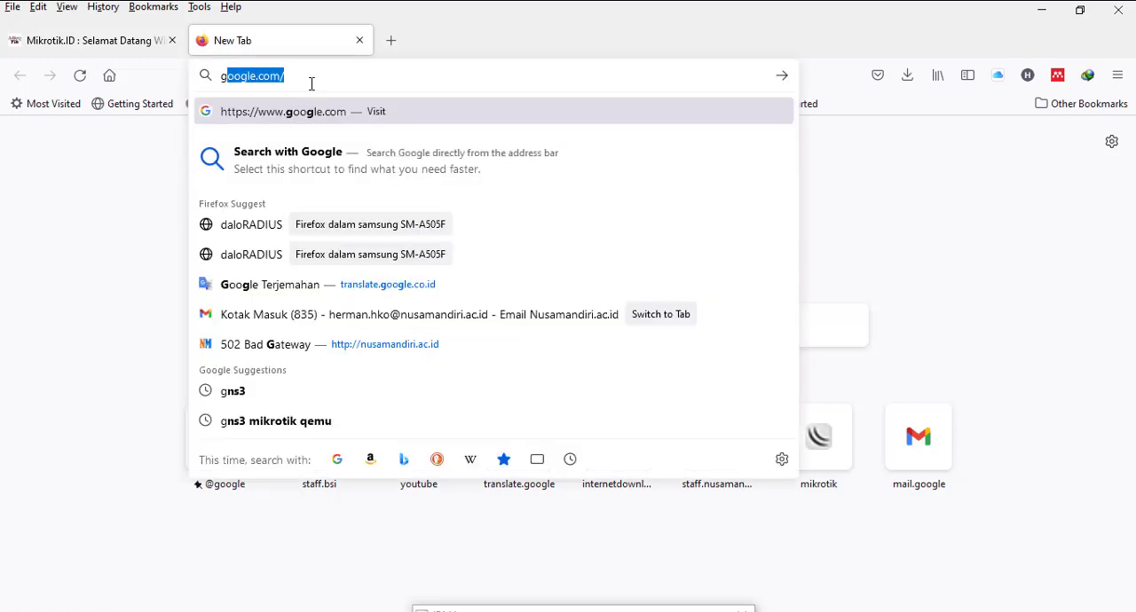
{"action": "key", "text": "Return"}
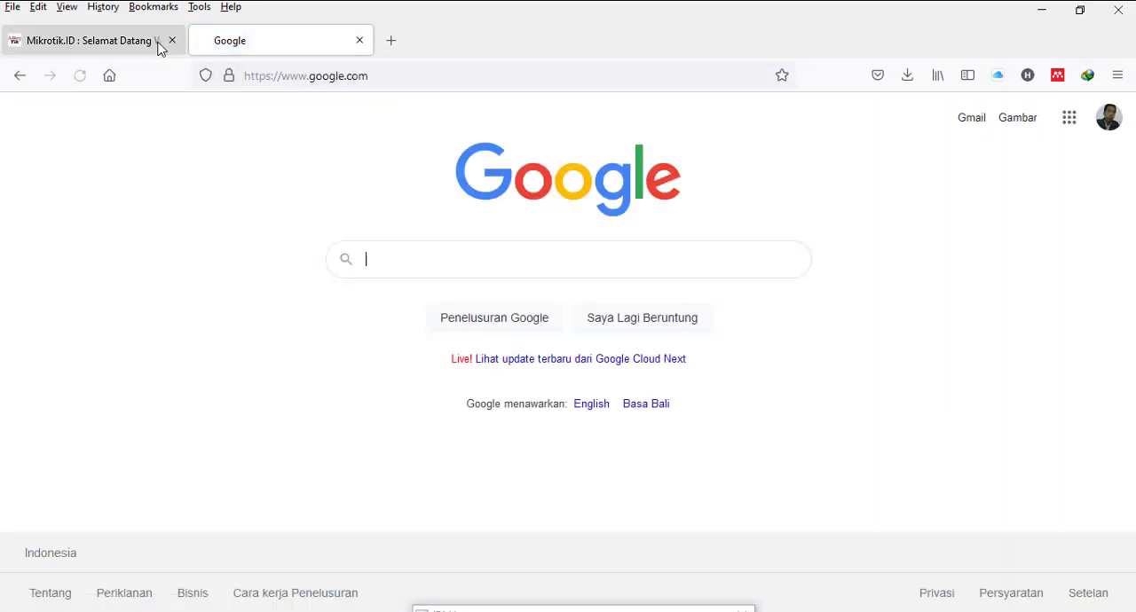
{"action": "left_click", "coordinate": [160, 45]}
{"action": "left_click", "coordinate": [171, 40]}
Step: Search Google for "vap mikrotik" and show the image results
{"action": "left_click", "coordinate": [293, 79]}
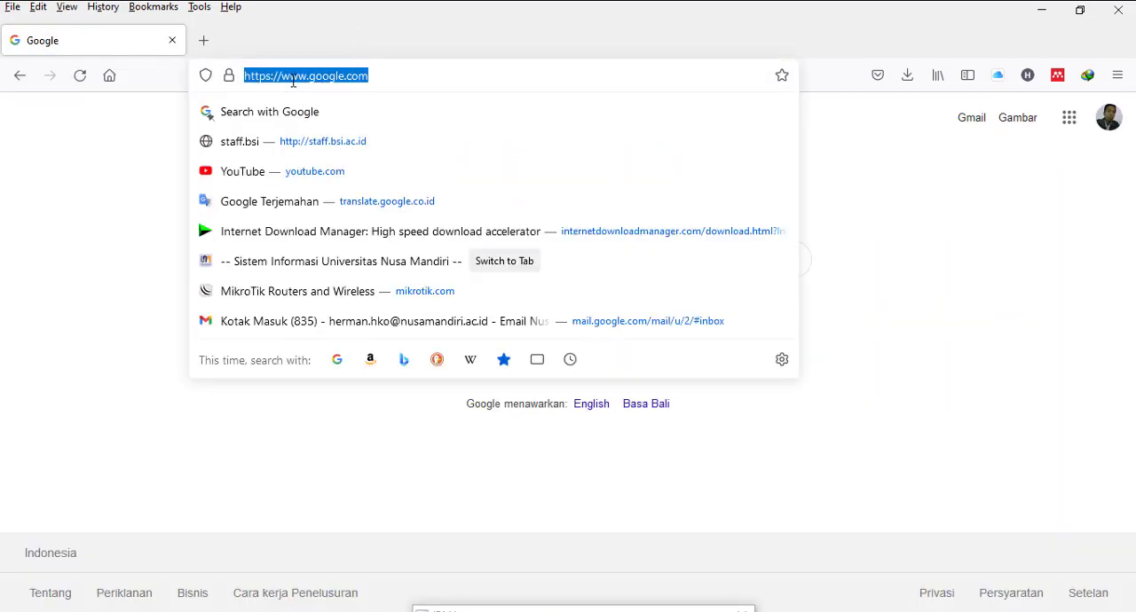
{"action": "type", "text": "v"}
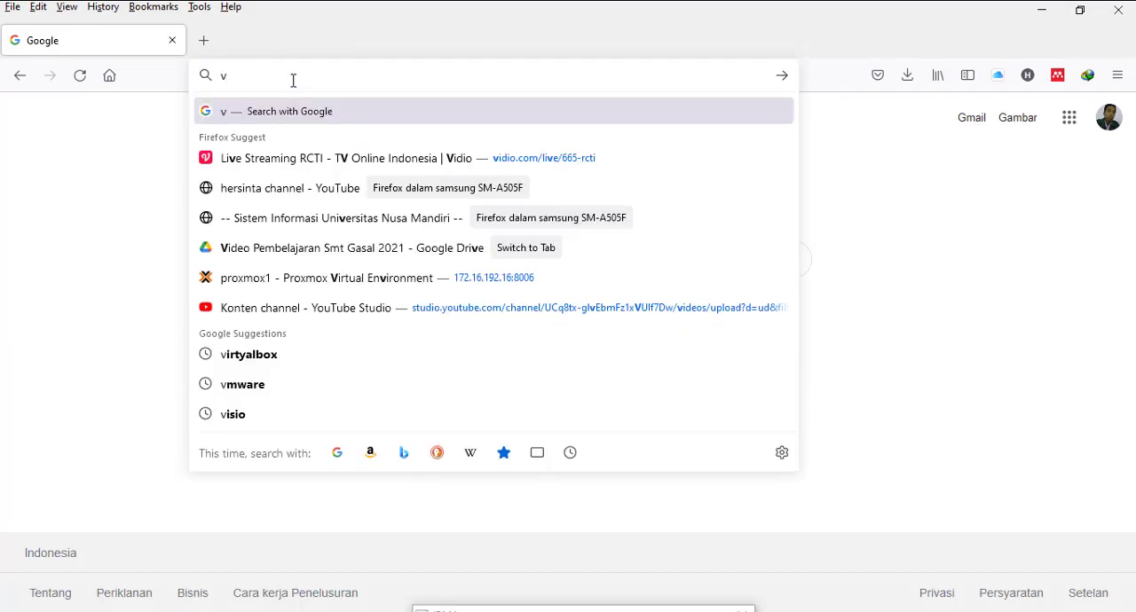
{"action": "type", "text": "ap"}
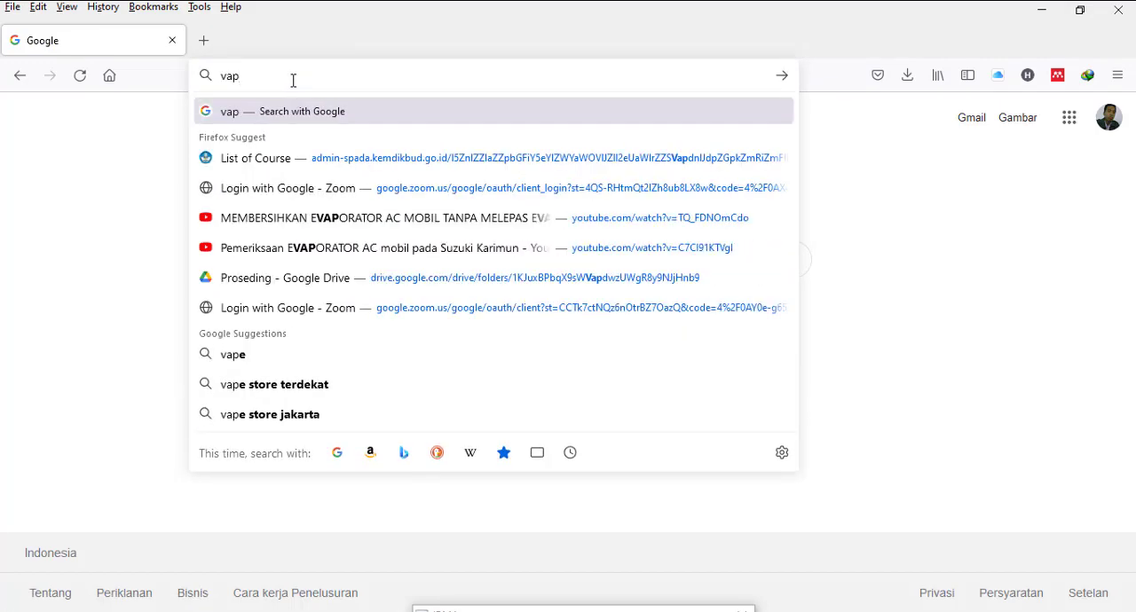
{"action": "type", "text": " mikrotik"}
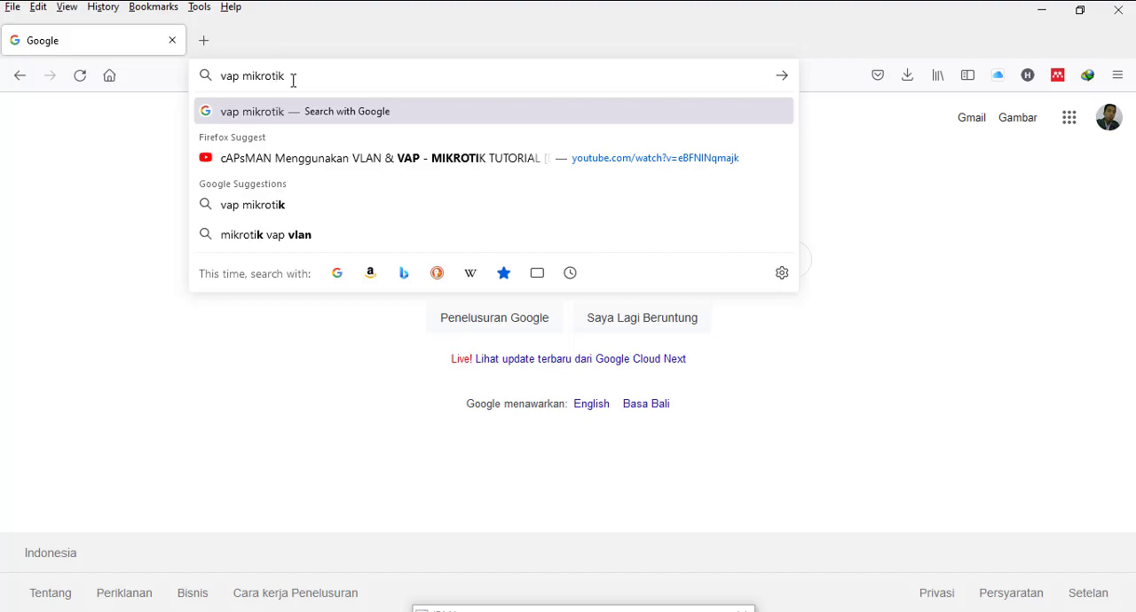
{"action": "key", "text": "Return"}
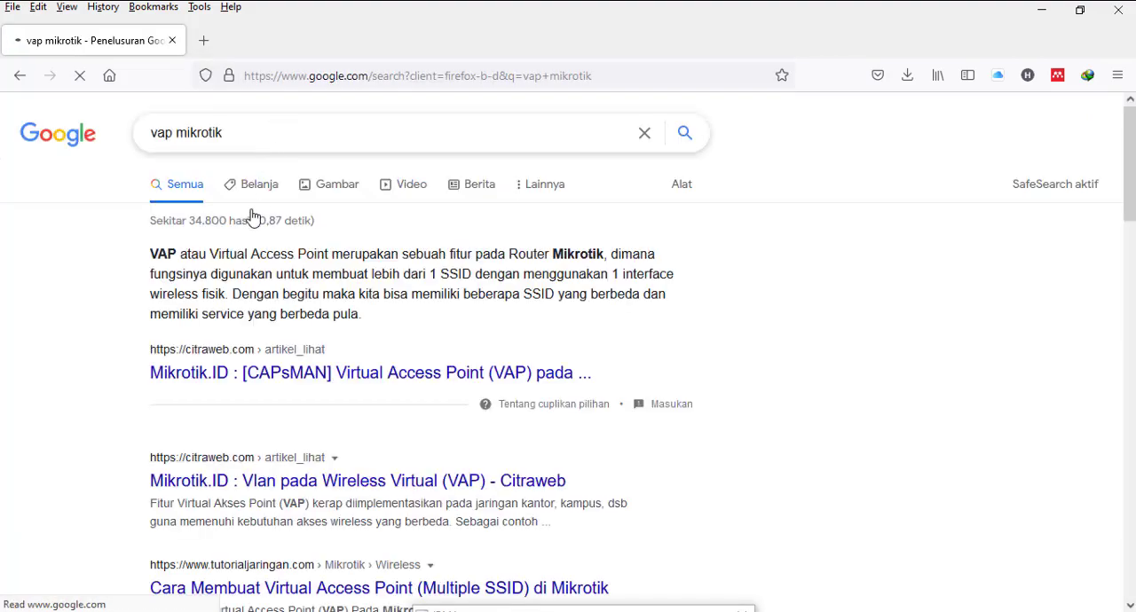
{"action": "left_click", "coordinate": [327, 193]}
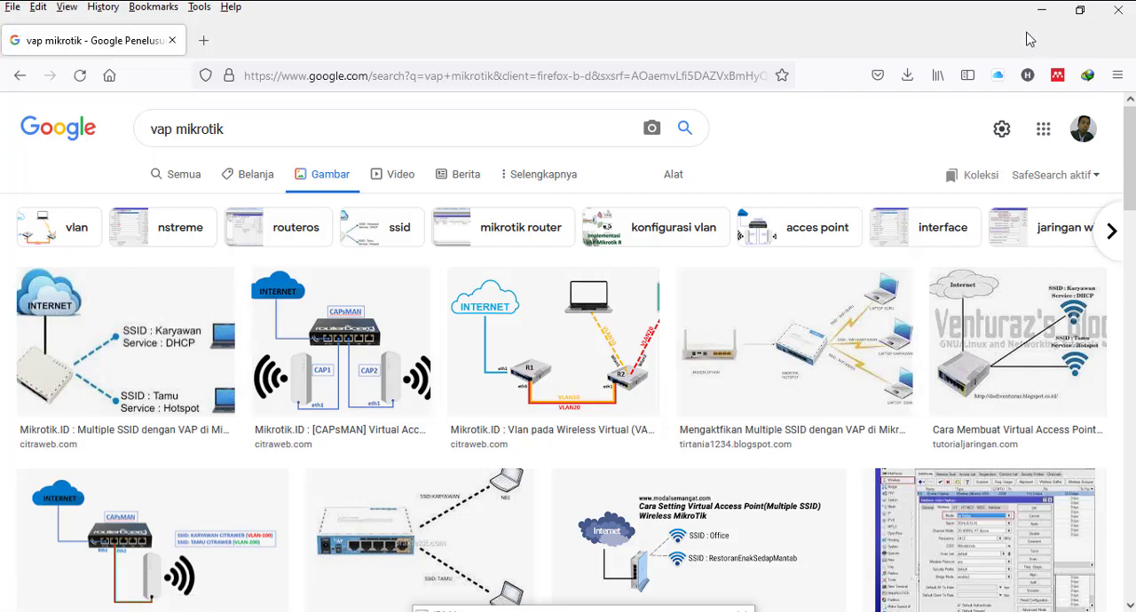
Step: Check which Wi-Fi network the computer is connected to in the available networks list
{"action": "left_click", "coordinate": [1011, 2]}
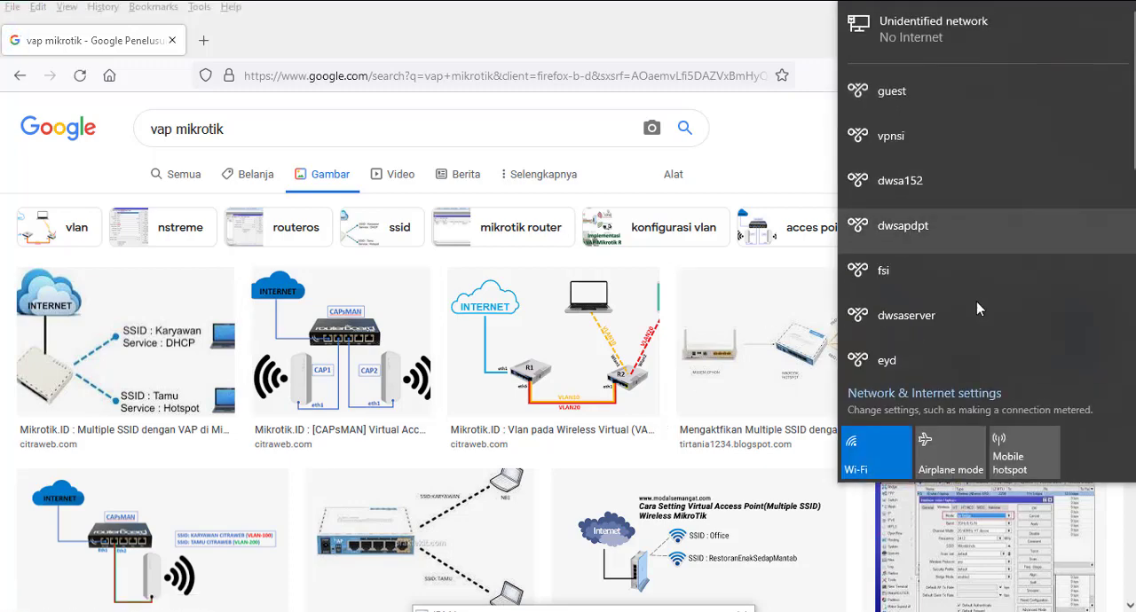
{"action": "scroll", "coordinate": [825, 185], "scroll_direction": "down", "scroll_amount": 1}
{"action": "scroll", "coordinate": [824, 184], "scroll_direction": "down", "scroll_amount": 3}
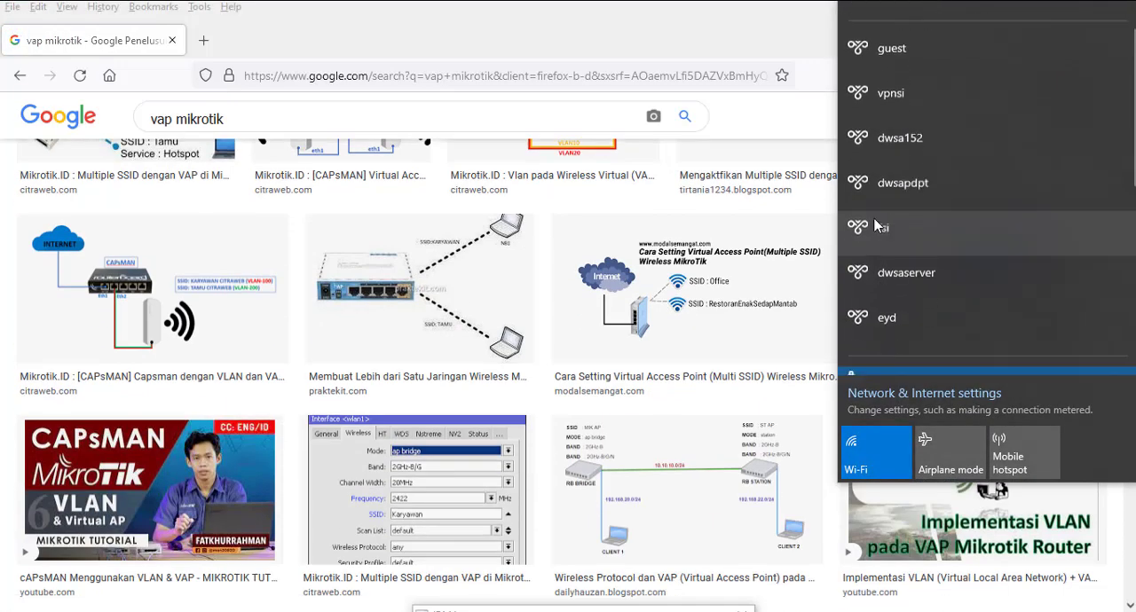
Step: Switch back to WinBox and review the settings of the wifigratis security profile
{"action": "left_click", "coordinate": [741, 26]}
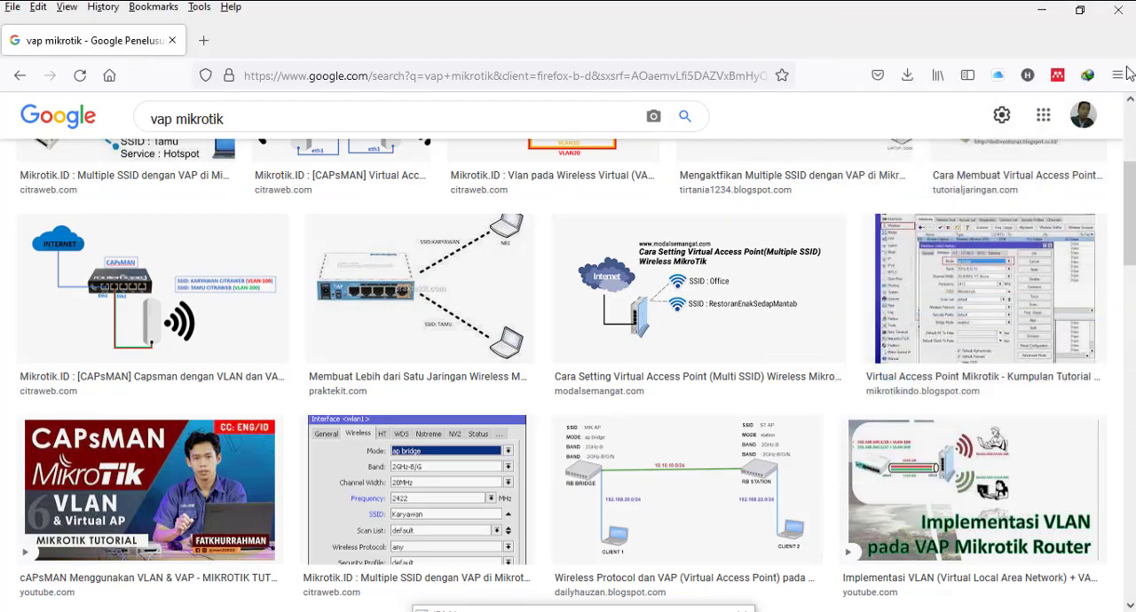
{"action": "left_click", "coordinate": [1043, 15]}
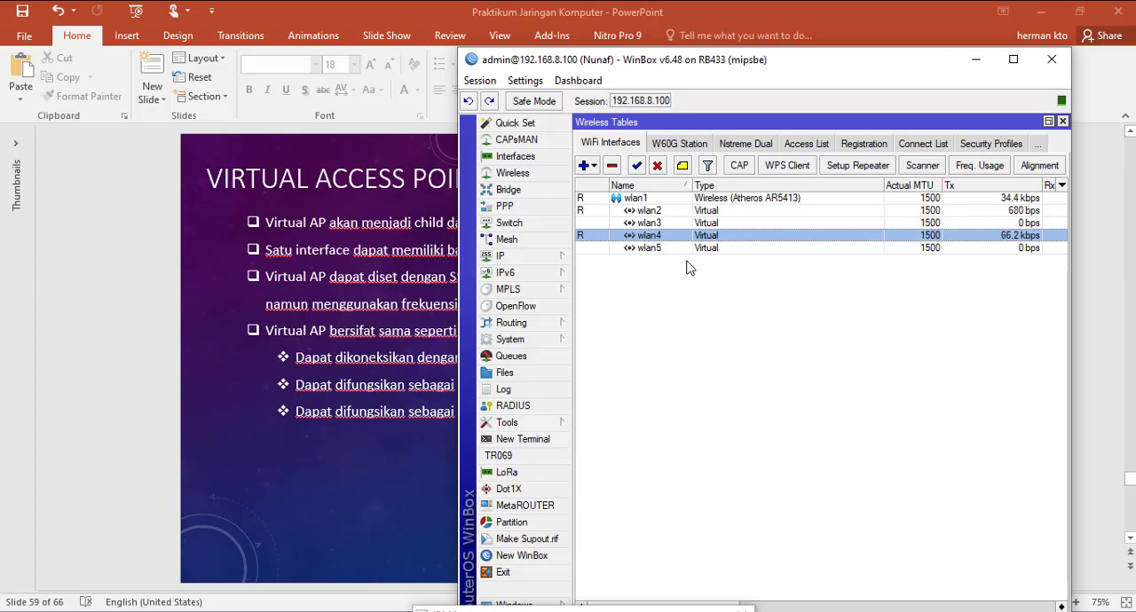
{"action": "left_click", "coordinate": [981, 145]}
{"action": "double_click", "coordinate": [634, 228]}
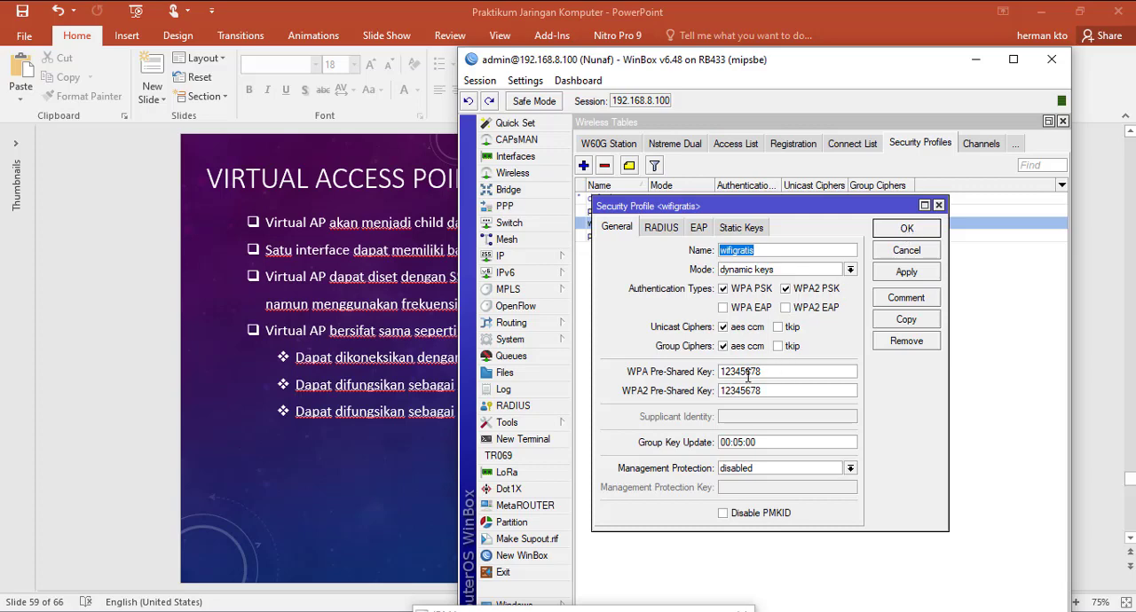
{"action": "left_click", "coordinate": [929, 251]}
Step: Select wlan5 in the WiFi interfaces list, start the Hotspot Setup wizard, and choose wlan5 as the hotspot interface
{"action": "left_click", "coordinate": [610, 147]}
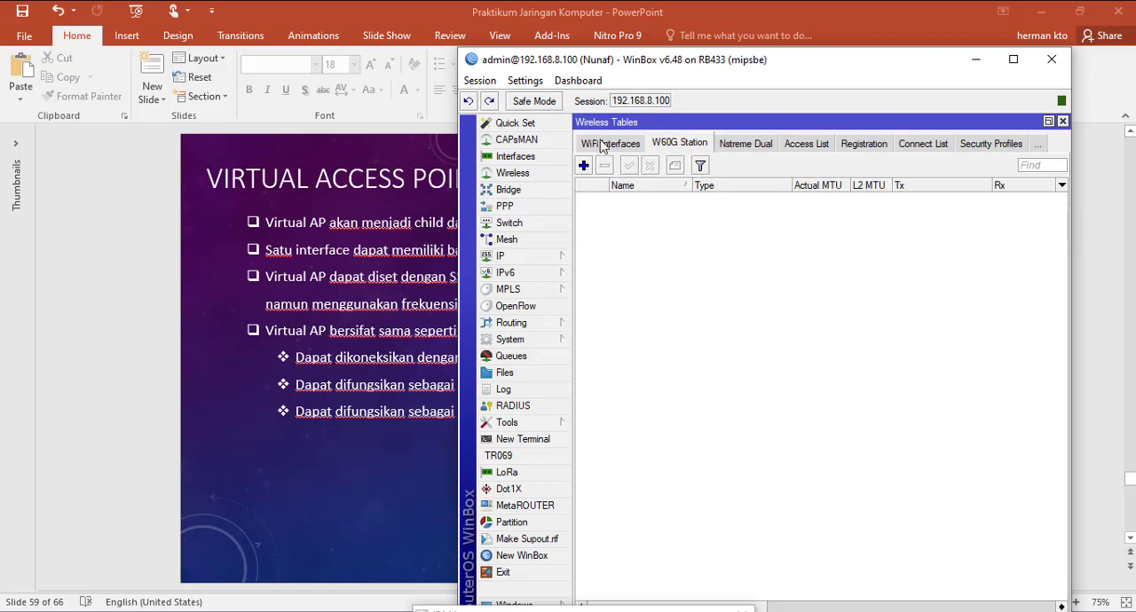
{"action": "left_click", "coordinate": [601, 143]}
{"action": "left_click", "coordinate": [677, 251]}
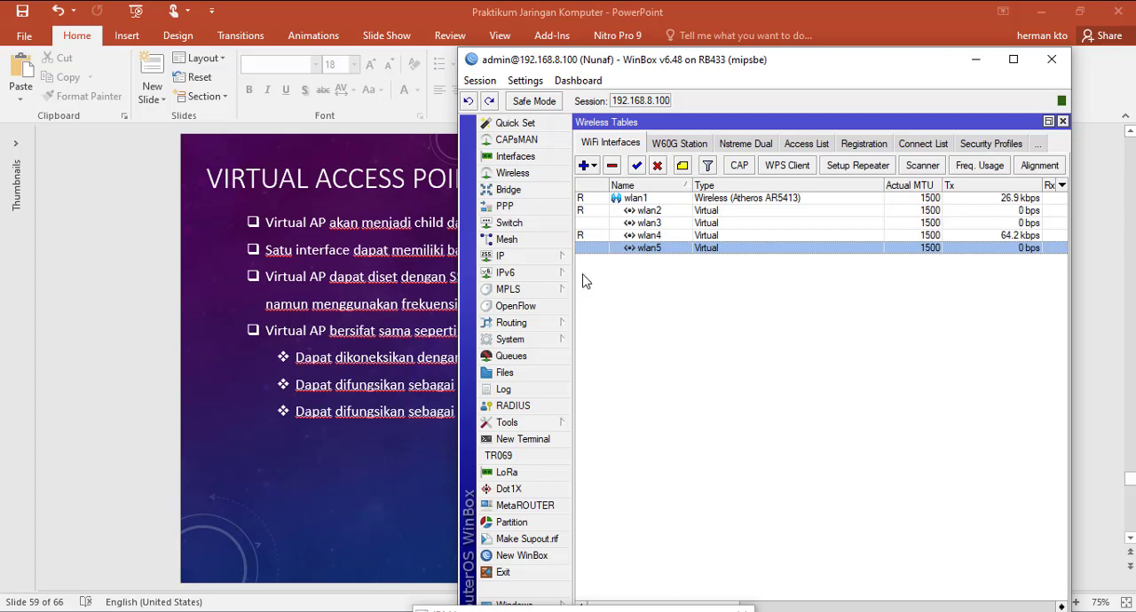
{"action": "left_click", "coordinate": [559, 257]}
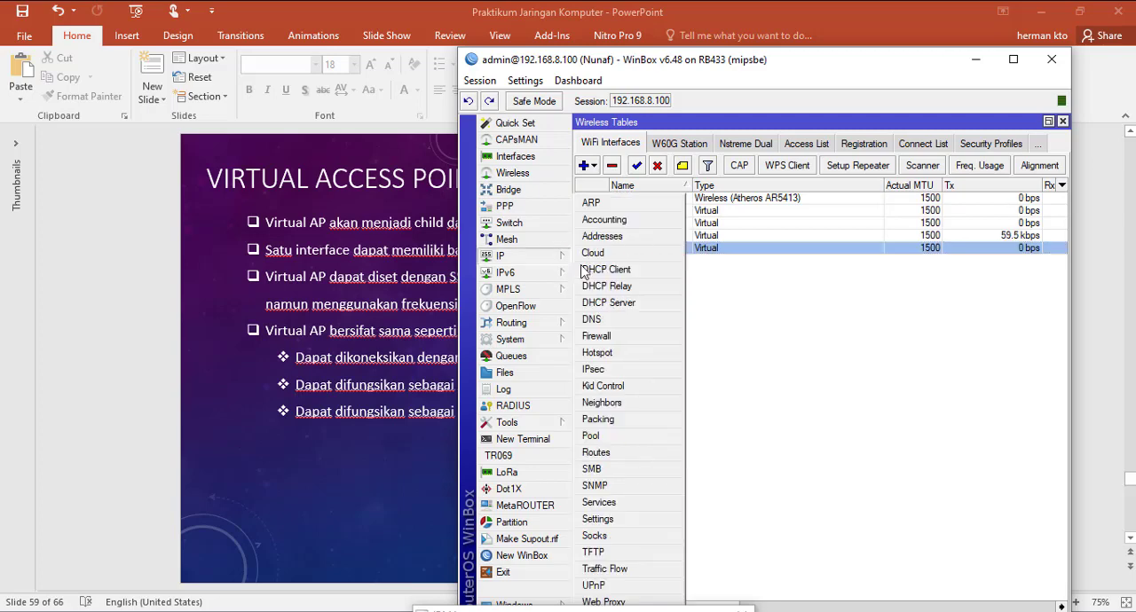
{"action": "left_click", "coordinate": [637, 354]}
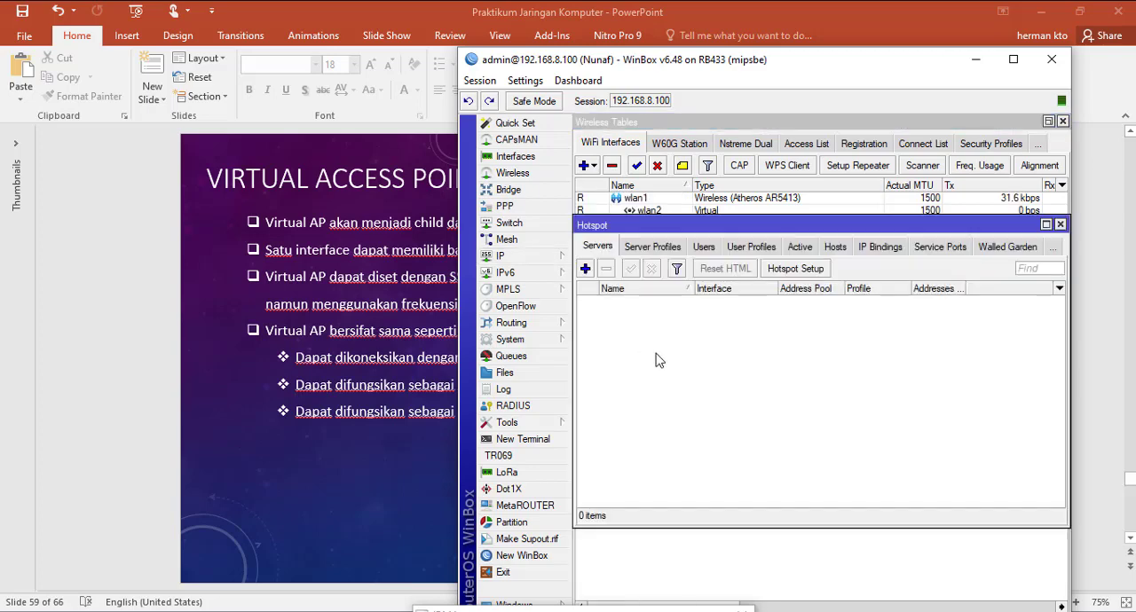
{"action": "left_click", "coordinate": [785, 269]}
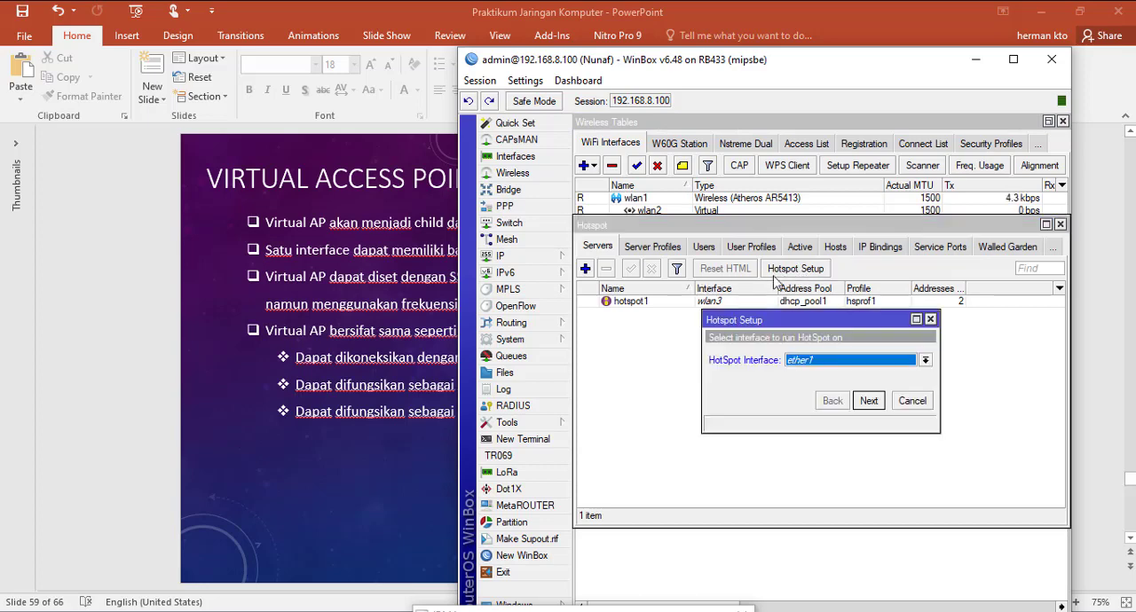
{"action": "left_click", "coordinate": [926, 361]}
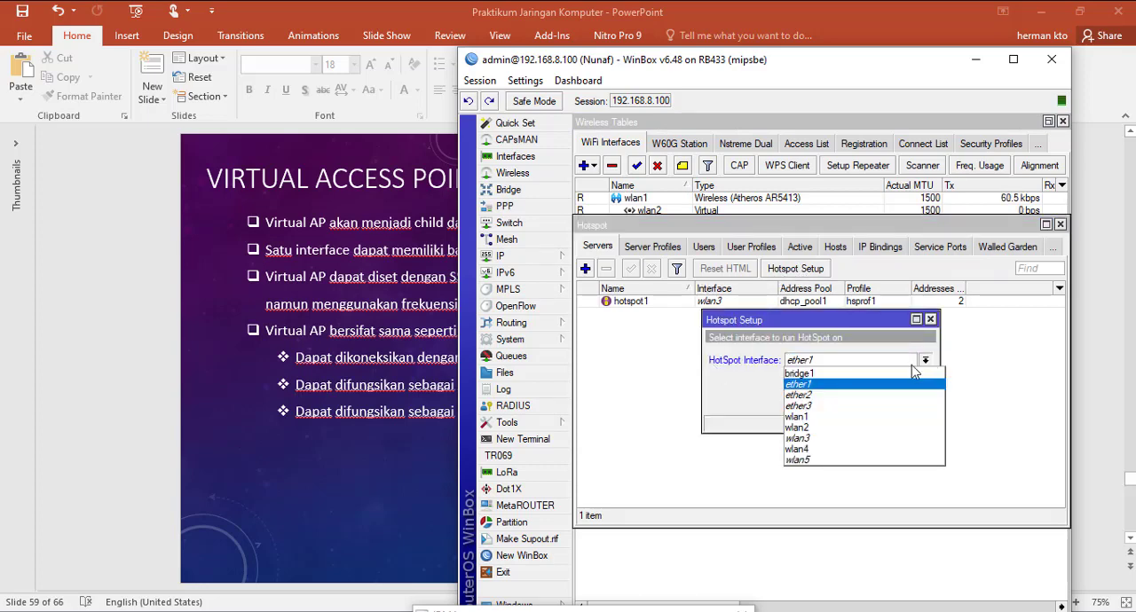
{"action": "left_click", "coordinate": [837, 461]}
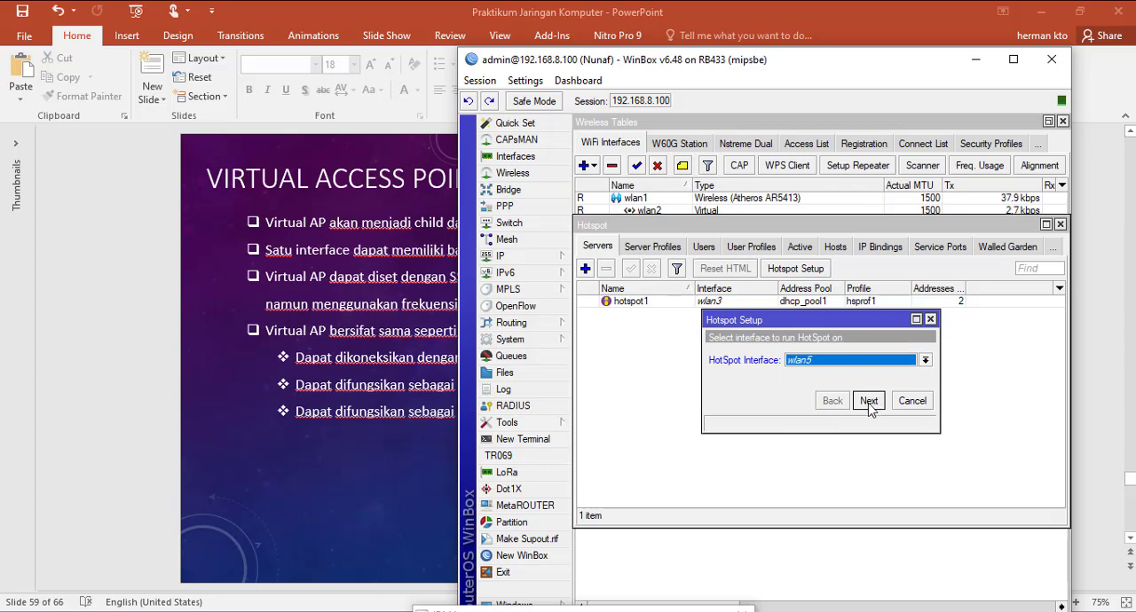
Step: Accept local address 10.10.0.1/24 with masquerading, pool 10.10.0.2-10.10.0.254, and SMTP server 0.0.0.0 for the hotspot
{"action": "left_click", "coordinate": [868, 400]}
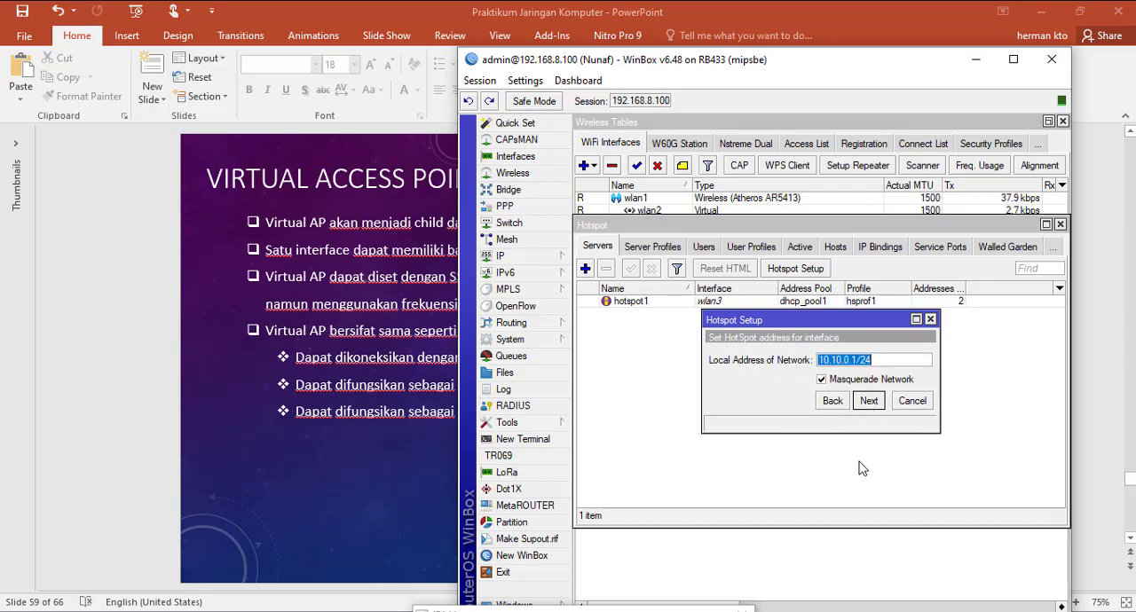
{"action": "left_click", "coordinate": [868, 401]}
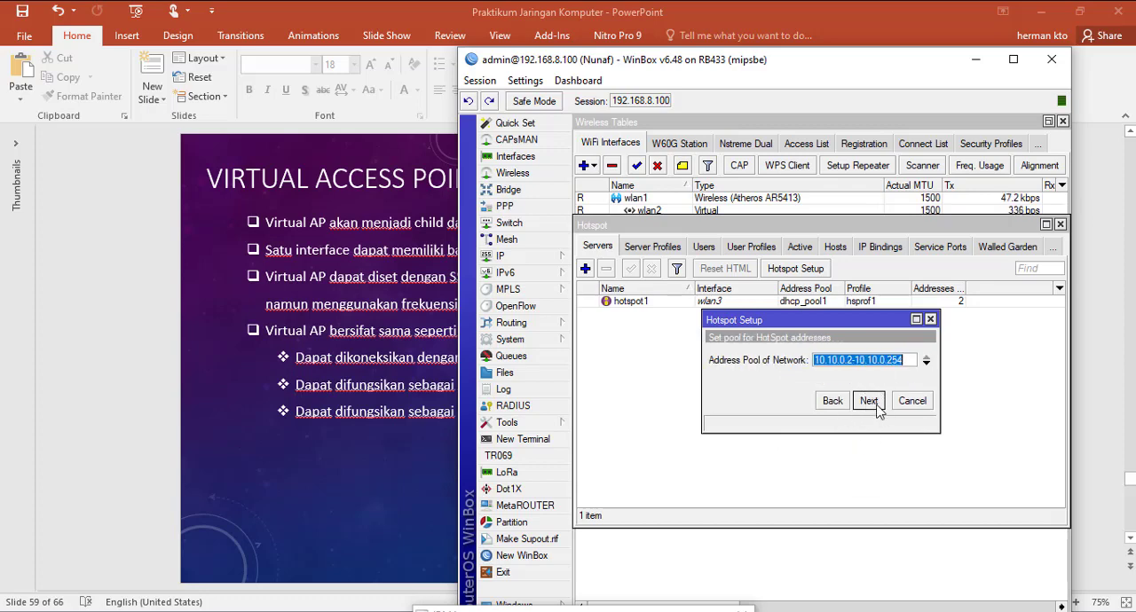
{"action": "left_click", "coordinate": [877, 403]}
{"action": "left_click", "coordinate": [869, 404]}
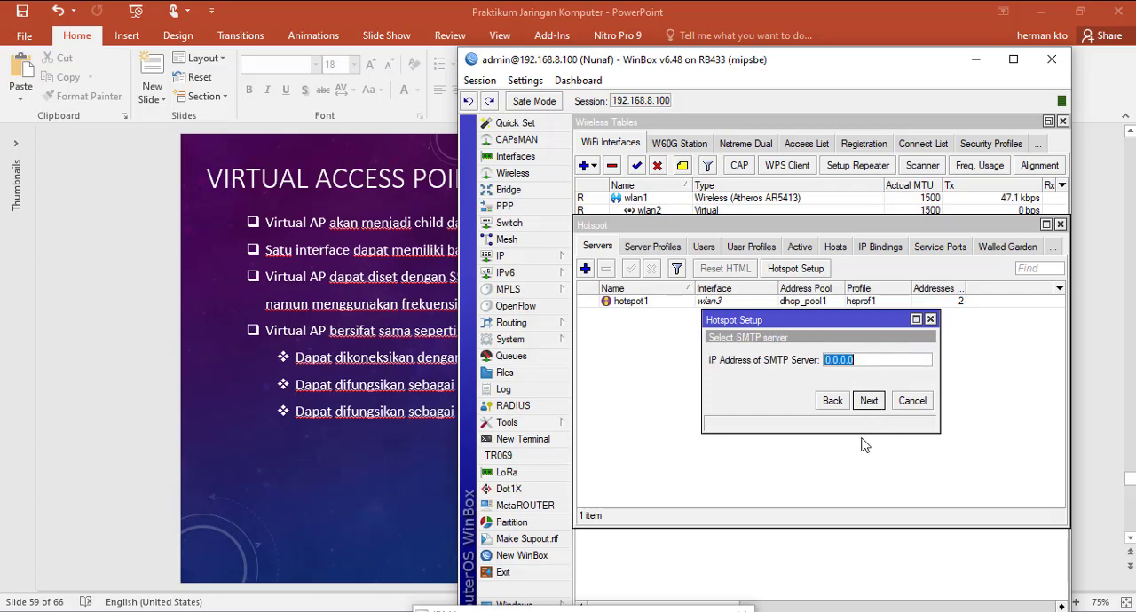
{"action": "left_click", "coordinate": [870, 404]}
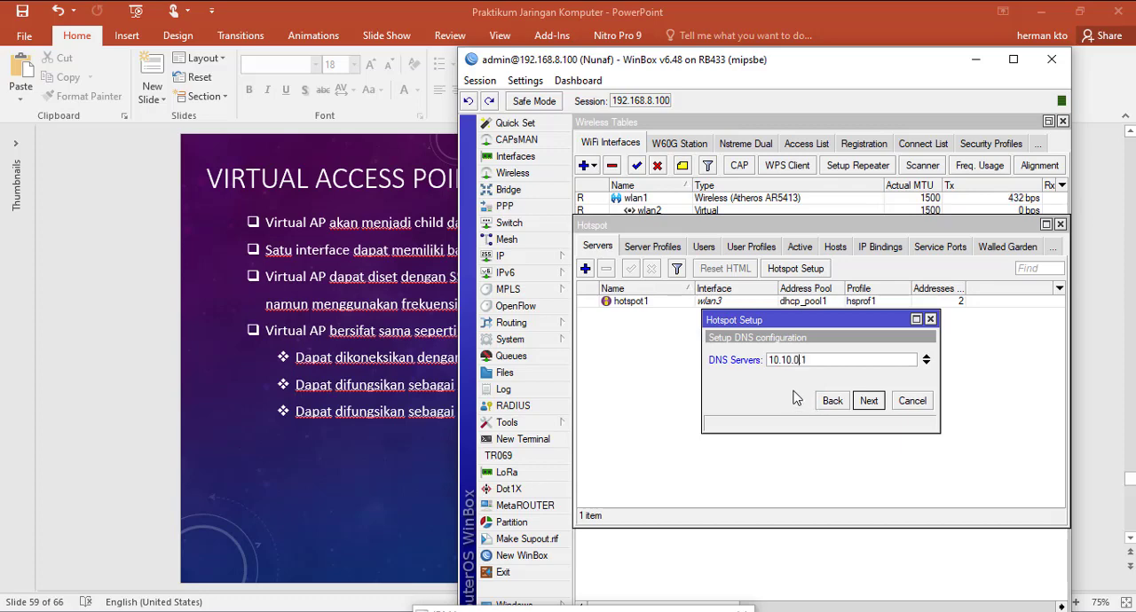
Step: Check wlan5's entry in the IP address list and use 10.10.0.1 as the hotspot's DNS server
{"action": "left_click", "coordinate": [531, 256]}
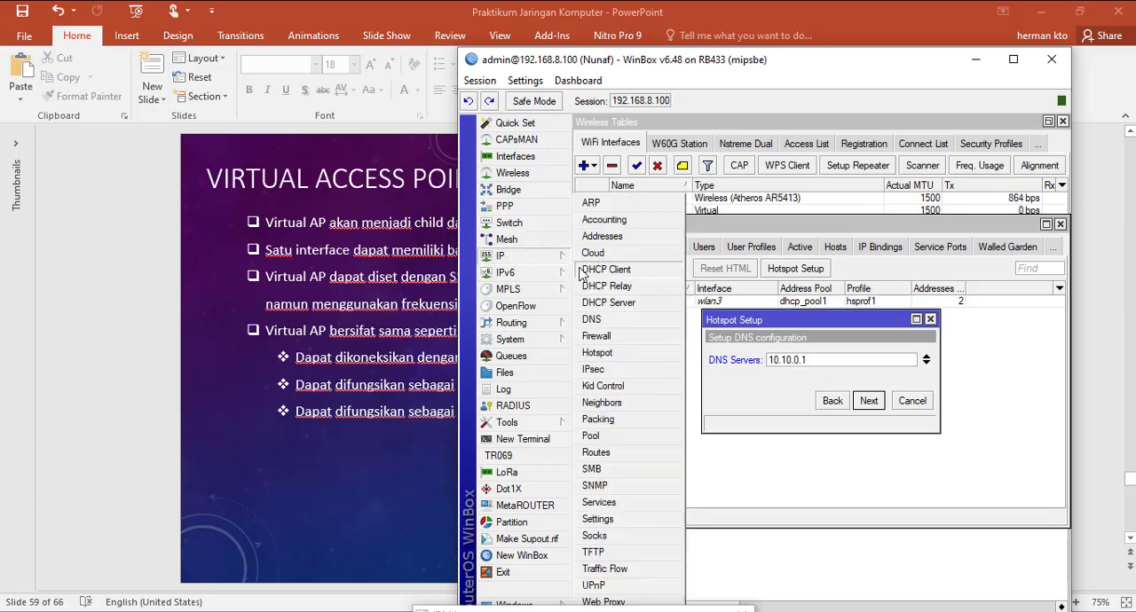
{"action": "left_click", "coordinate": [603, 234]}
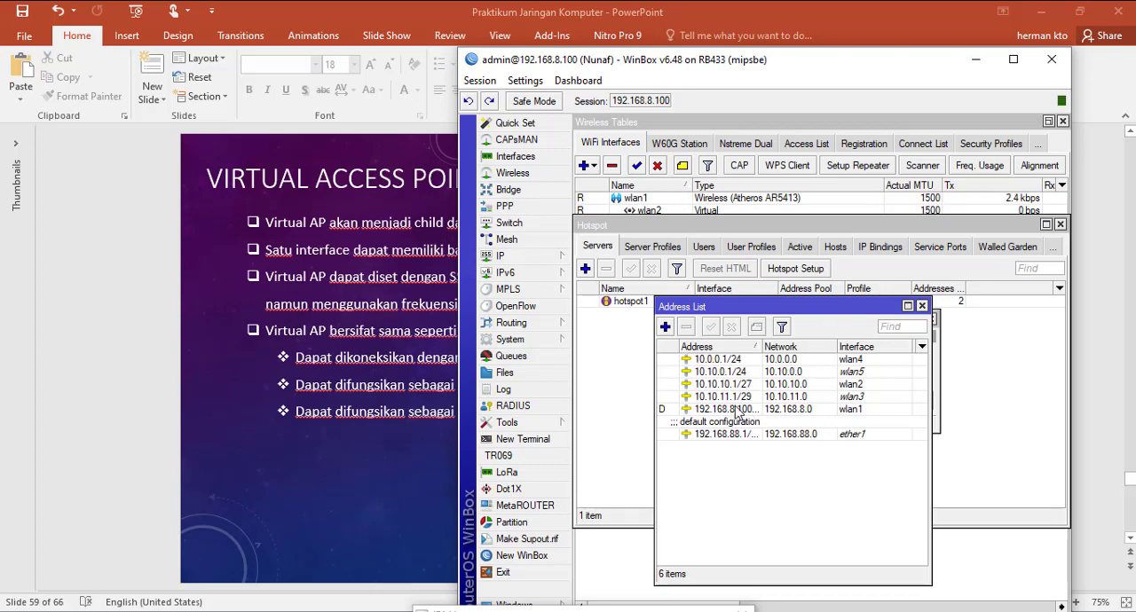
{"action": "left_click", "coordinate": [860, 373]}
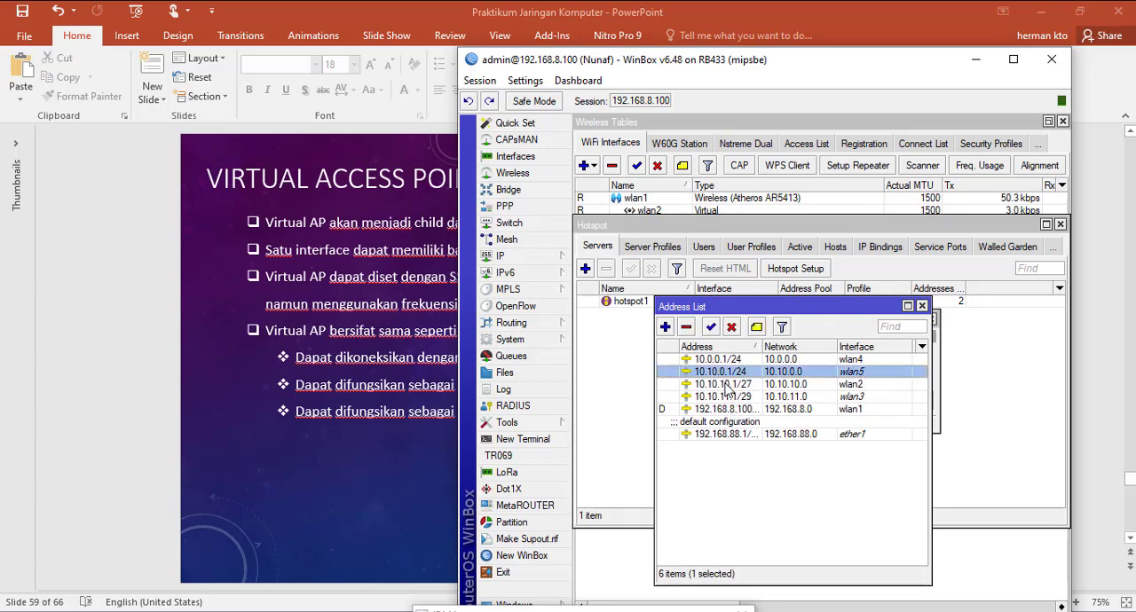
{"action": "left_click", "coordinate": [922, 306]}
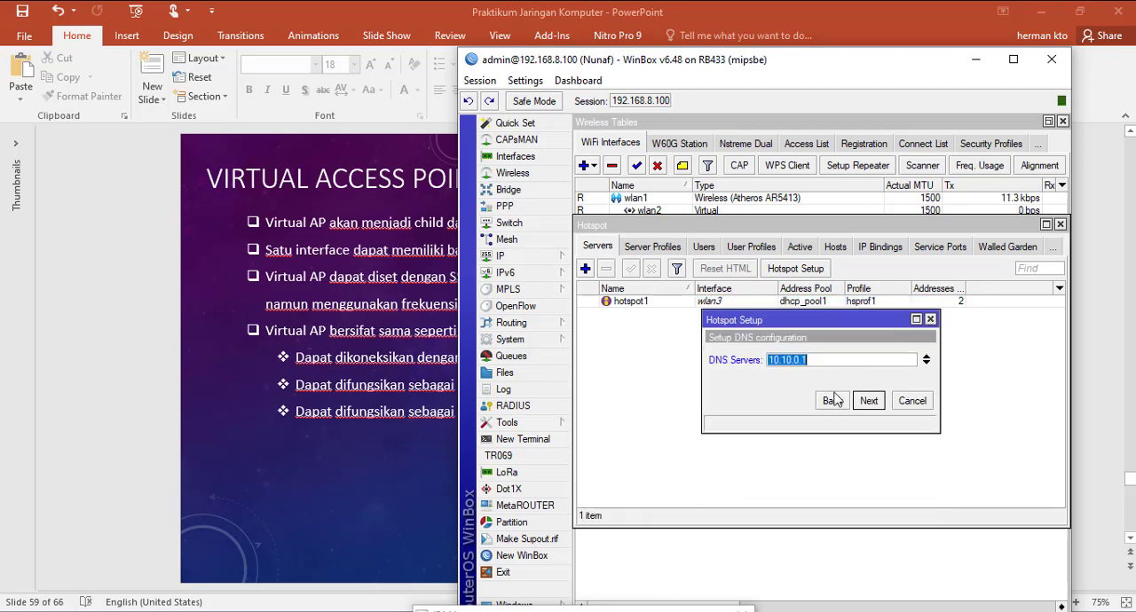
{"action": "left_click", "coordinate": [868, 401]}
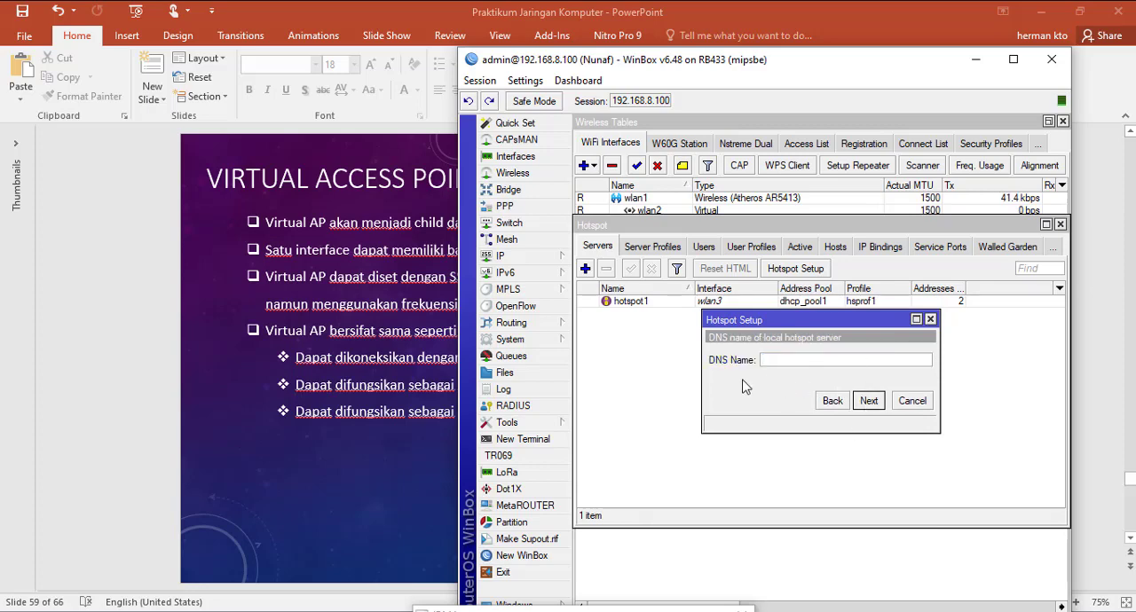
Step: Set the hotspot's DNS name to hotspot.ac.id and finish the setup wizard
{"action": "type", "text": "hotspot.ac.id"}
{"action": "left_click", "coordinate": [872, 401]}
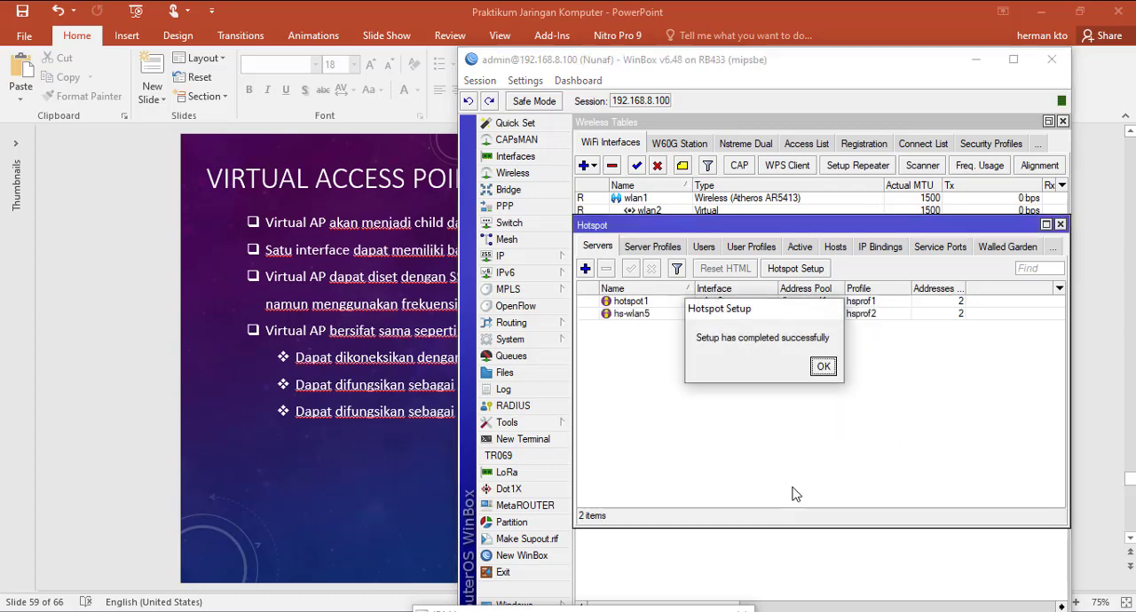
{"action": "left_click", "coordinate": [824, 367]}
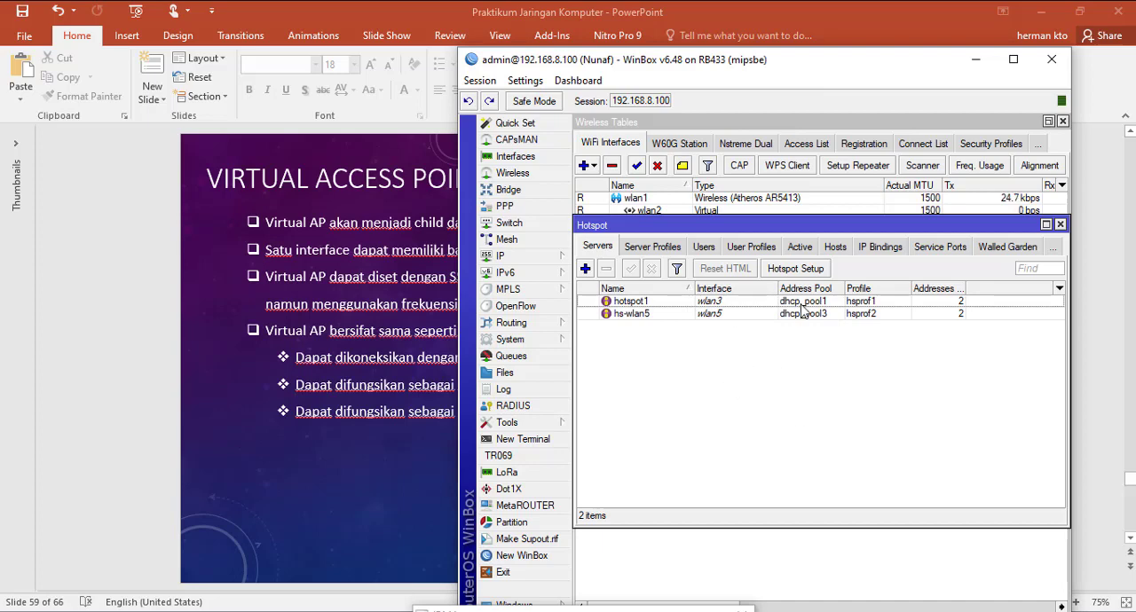
Step: Start a new hotspot user and assign it to the hs-wlan5 server
{"action": "left_click", "coordinate": [704, 249]}
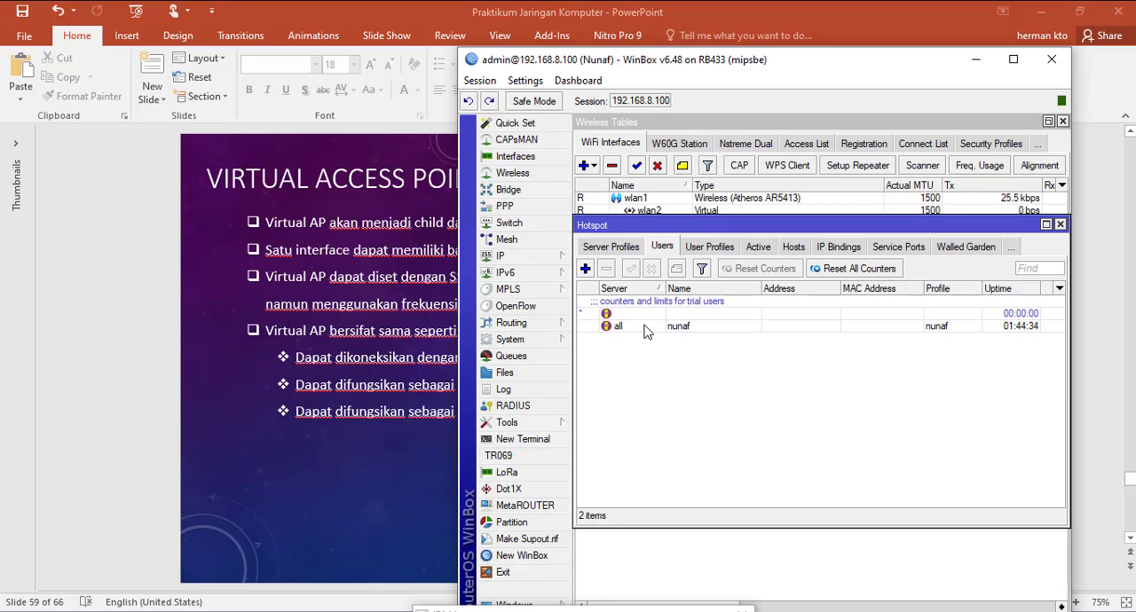
{"action": "left_click", "coordinate": [647, 328]}
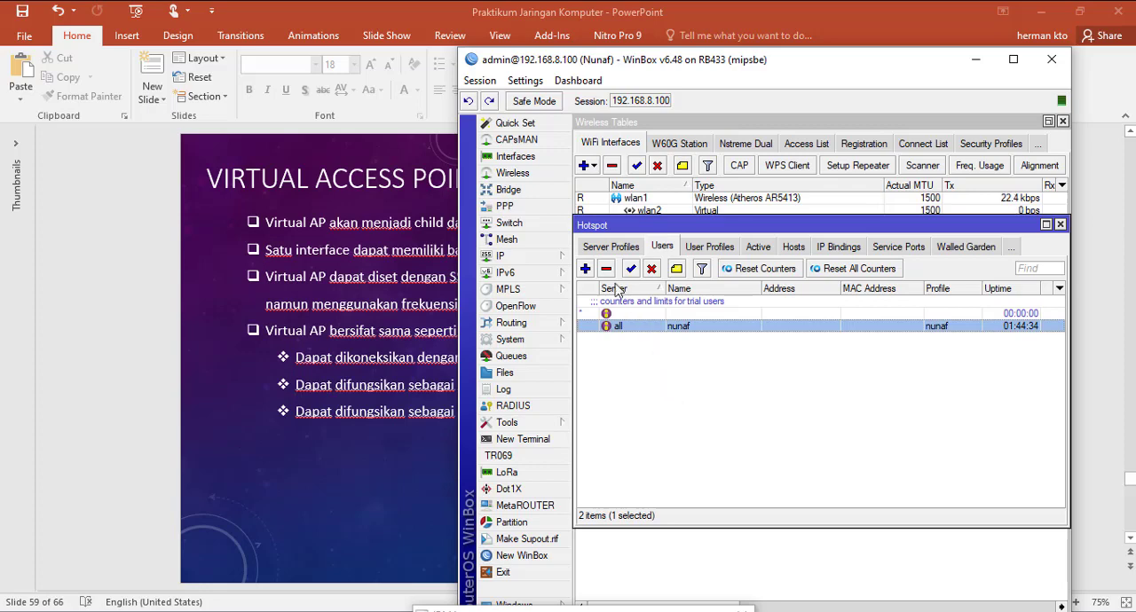
{"action": "left_click", "coordinate": [585, 269]}
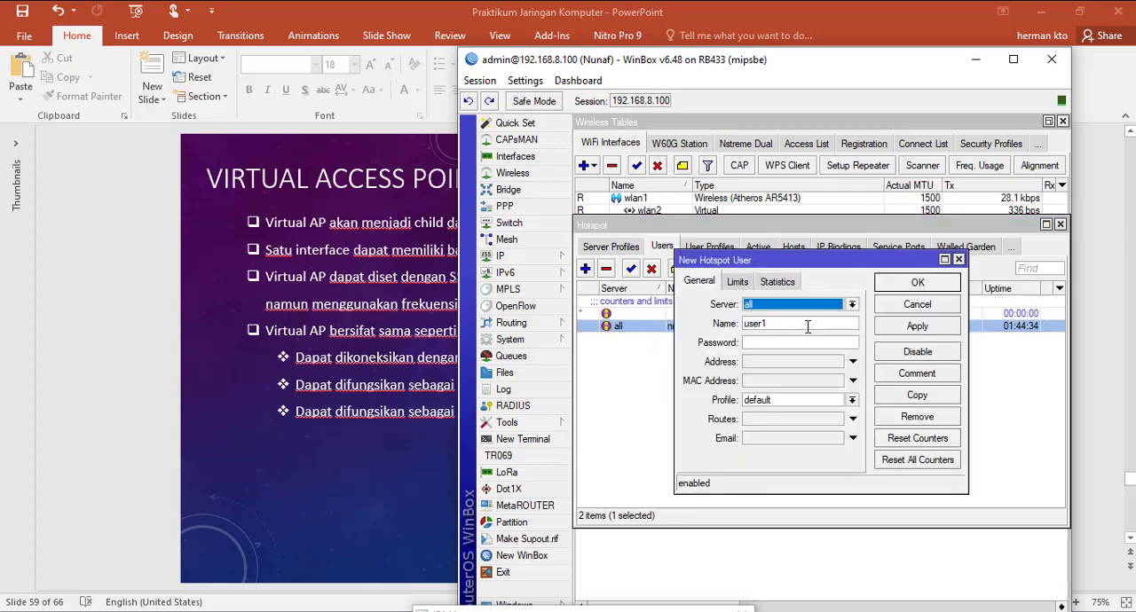
{"action": "left_click", "coordinate": [852, 306]}
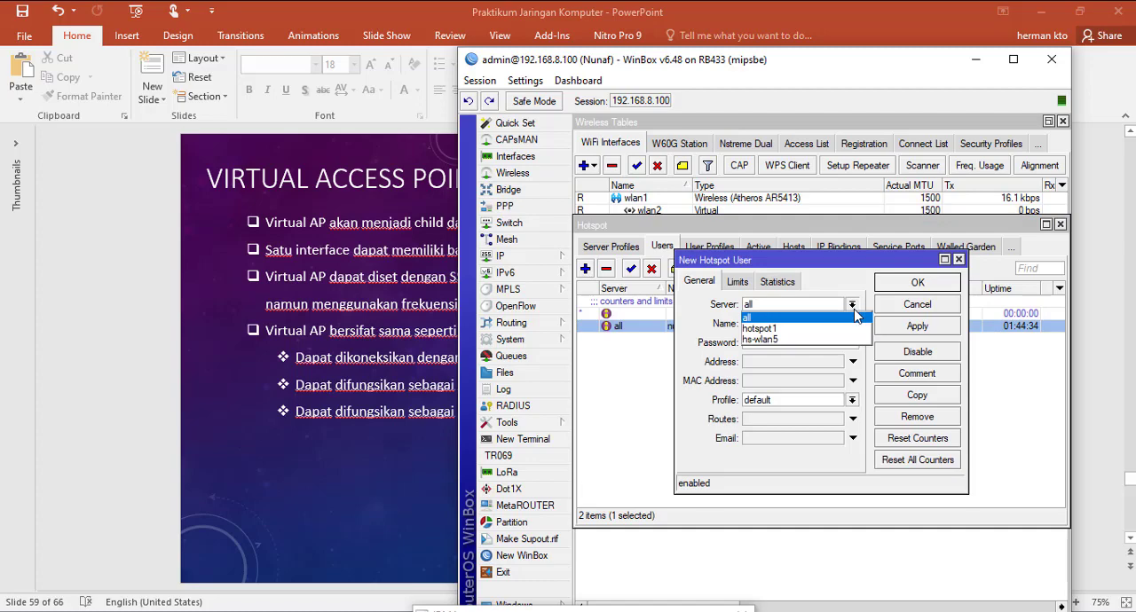
{"action": "left_click", "coordinate": [801, 340]}
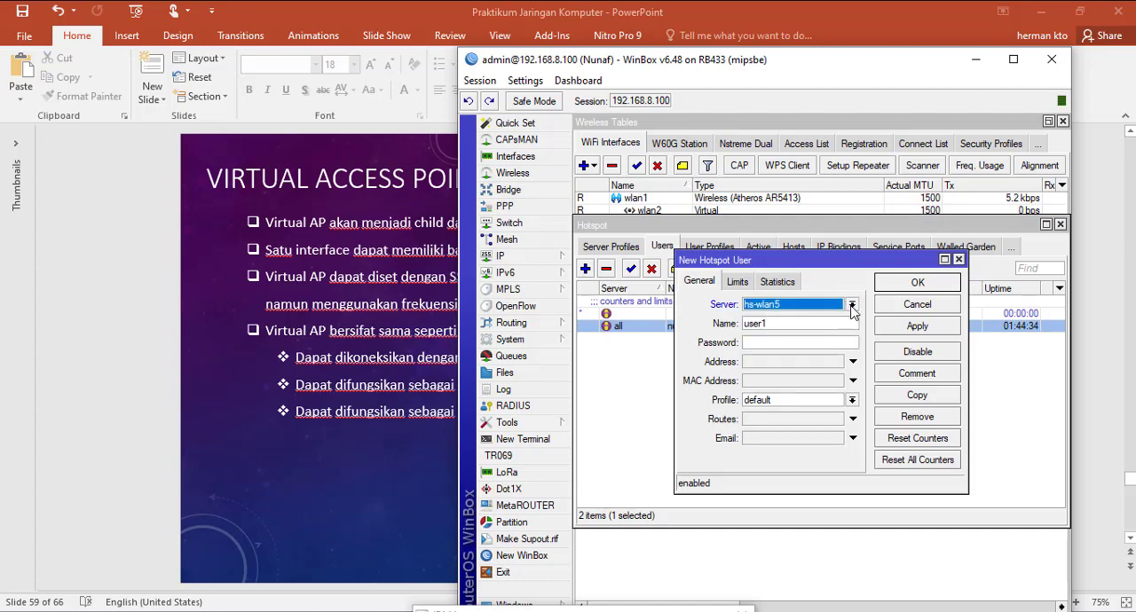
Step: Name the hotspot user hotspot, enter its password, save it, and close the Hotspot window
{"action": "left_click_drag", "start_coordinate": [817, 275], "coordinate": [717, 312]}
{"action": "double_click", "coordinate": [700, 362]}
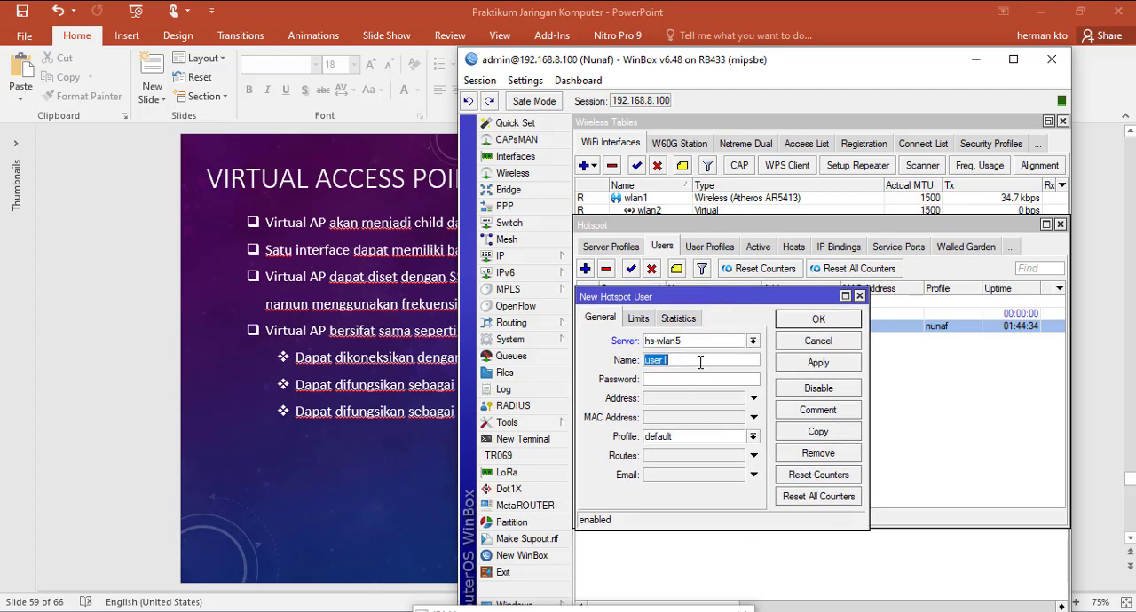
{"action": "type", "text": "hotspot"}
{"action": "left_click", "coordinate": [710, 380]}
{"action": "type", "text": "grat"}
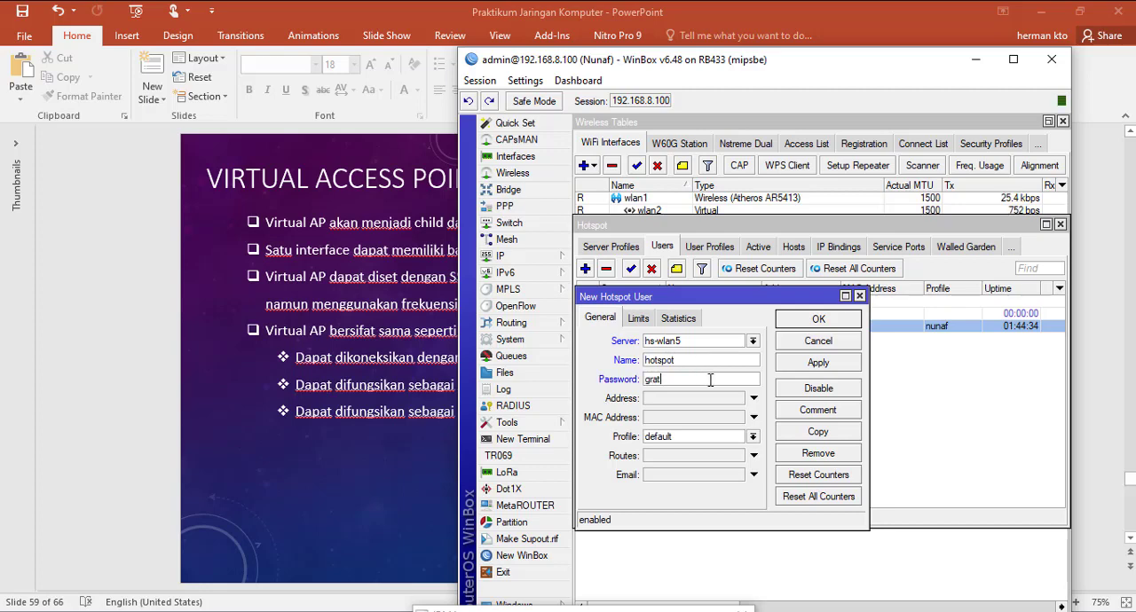
{"action": "type", "text": "is"}
{"action": "left_click", "coordinate": [844, 371]}
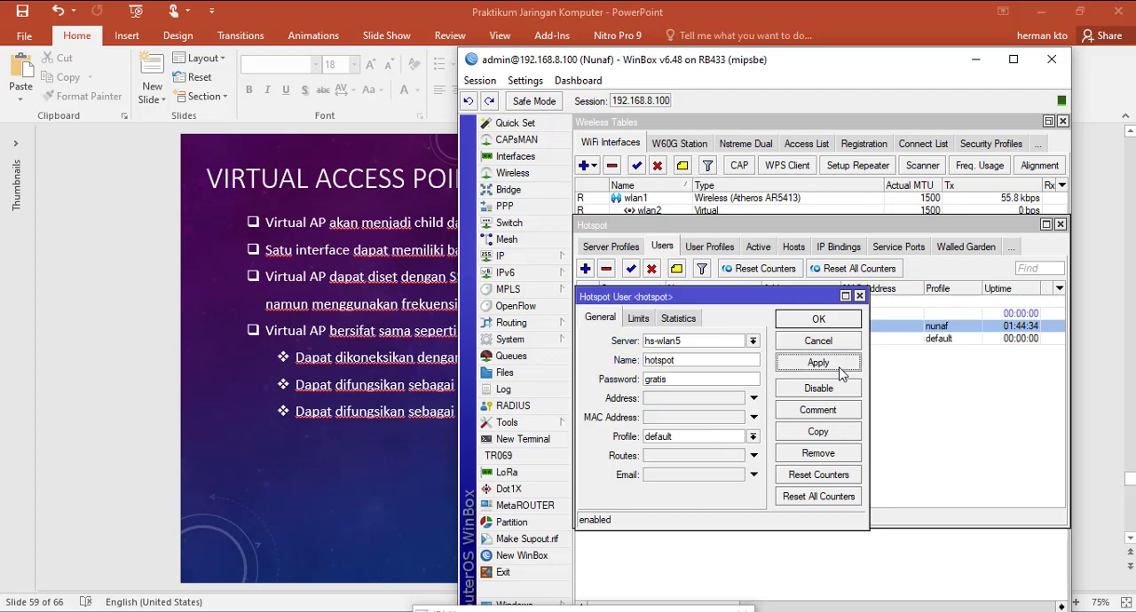
{"action": "left_click", "coordinate": [818, 319]}
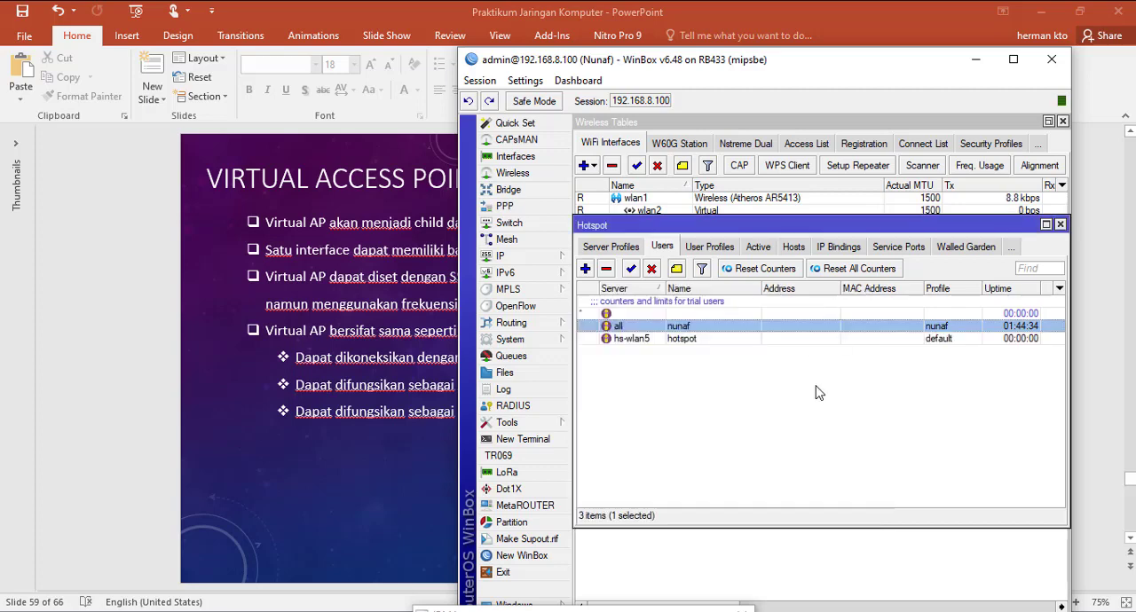
{"action": "left_click", "coordinate": [683, 339]}
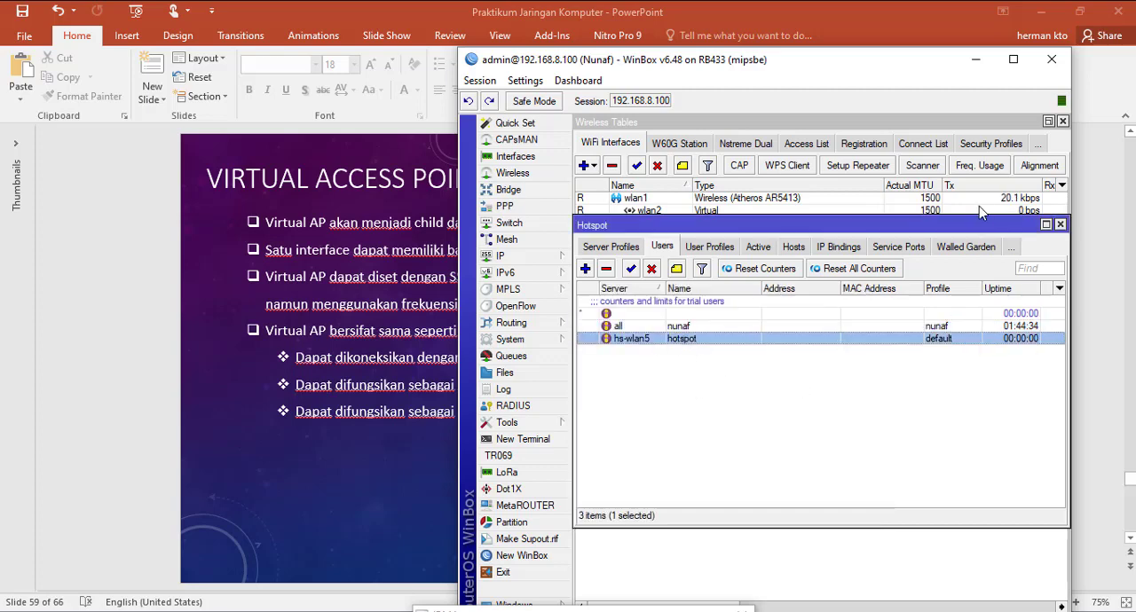
{"action": "left_click", "coordinate": [1059, 225]}
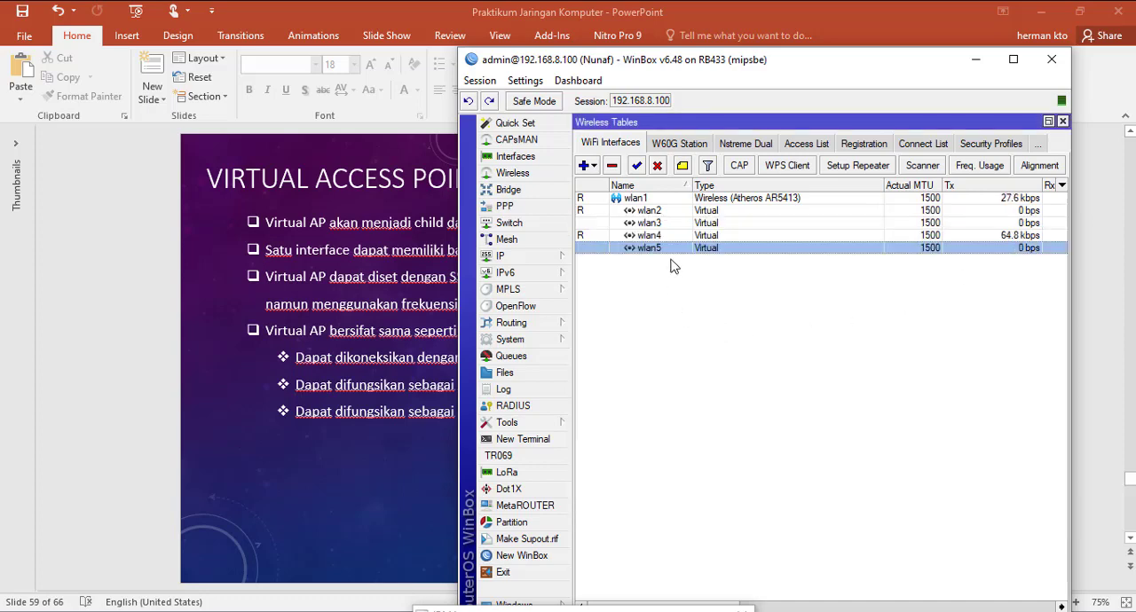
Step: Reopen the Hotspot settings and show the list of server profiles
{"action": "left_click", "coordinate": [532, 255]}
{"action": "left_click", "coordinate": [555, 352]}
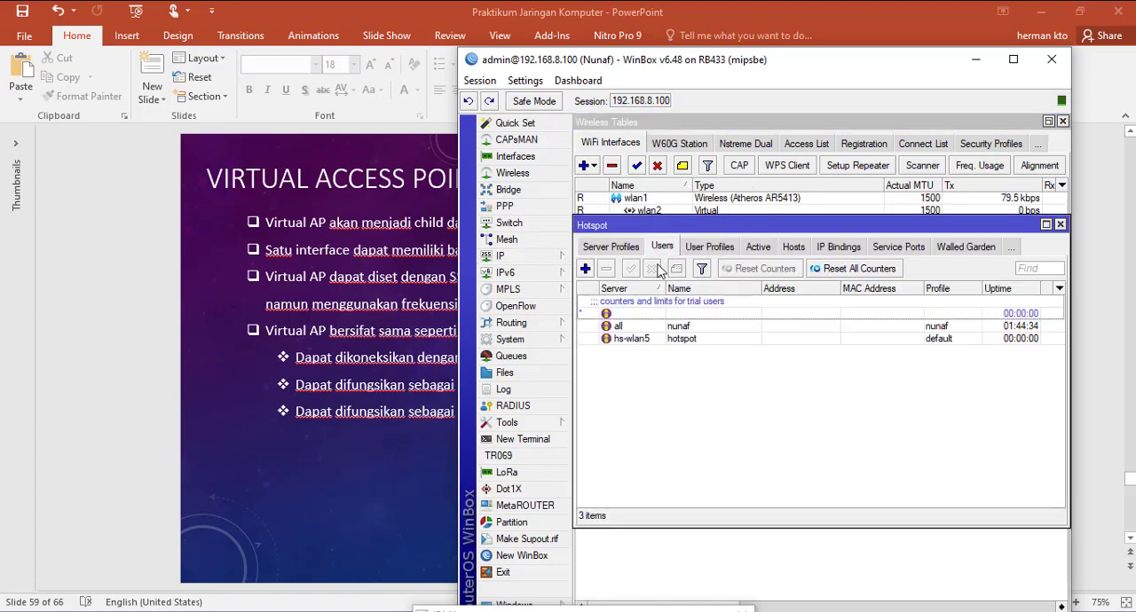
{"action": "left_click", "coordinate": [612, 249]}
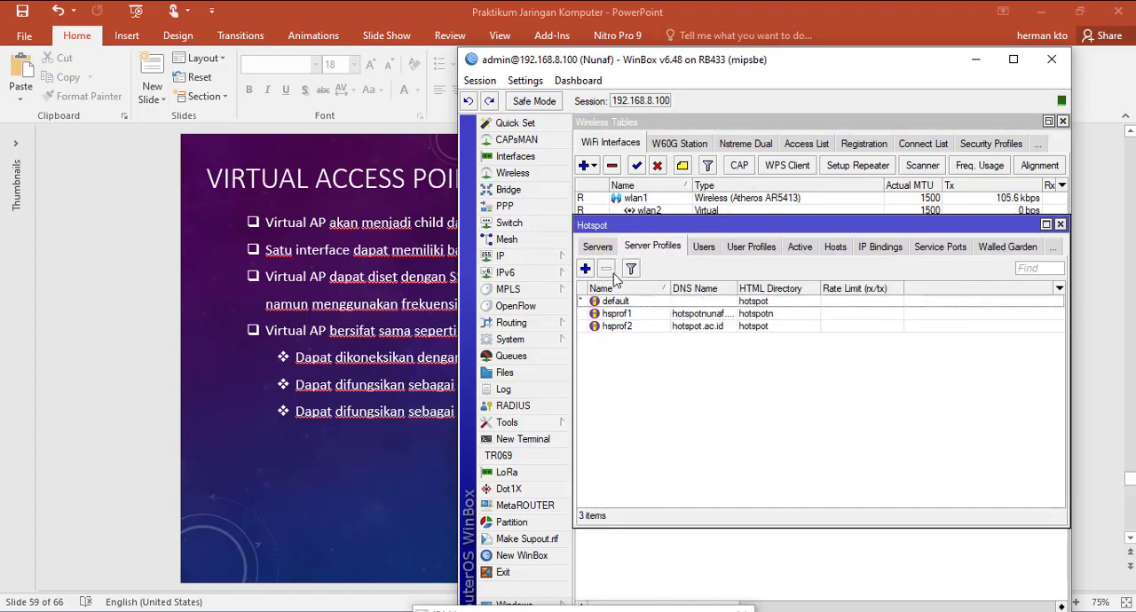
Step: Review the hotspot's servers, server profiles, users, user profiles and active sessions, checking the entries for hs-wlan5
{"action": "left_click", "coordinate": [593, 248]}
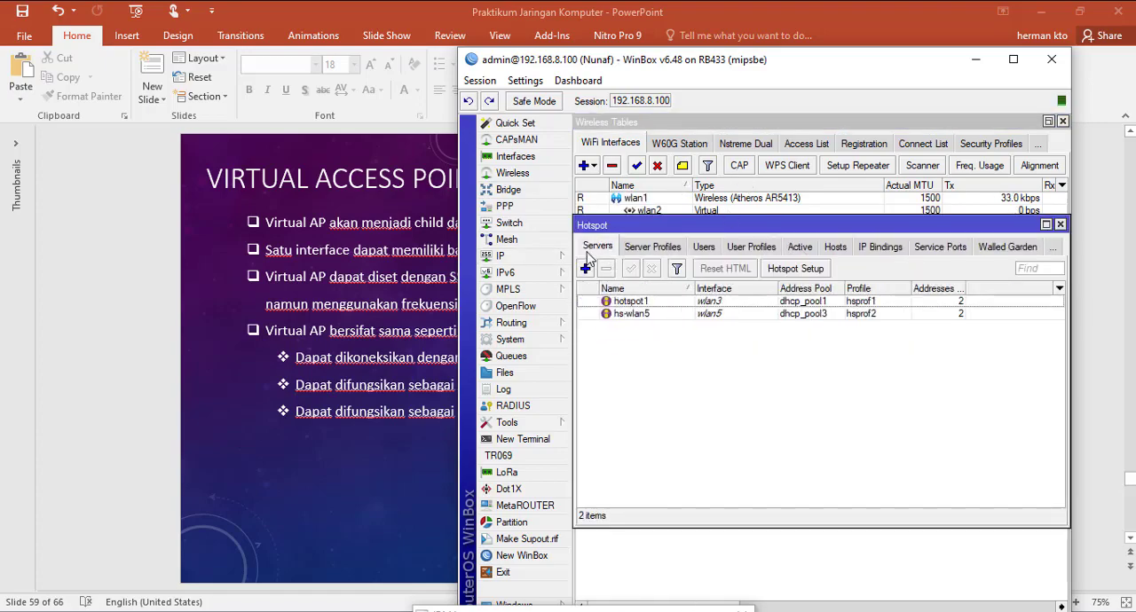
{"action": "left_click", "coordinate": [648, 316]}
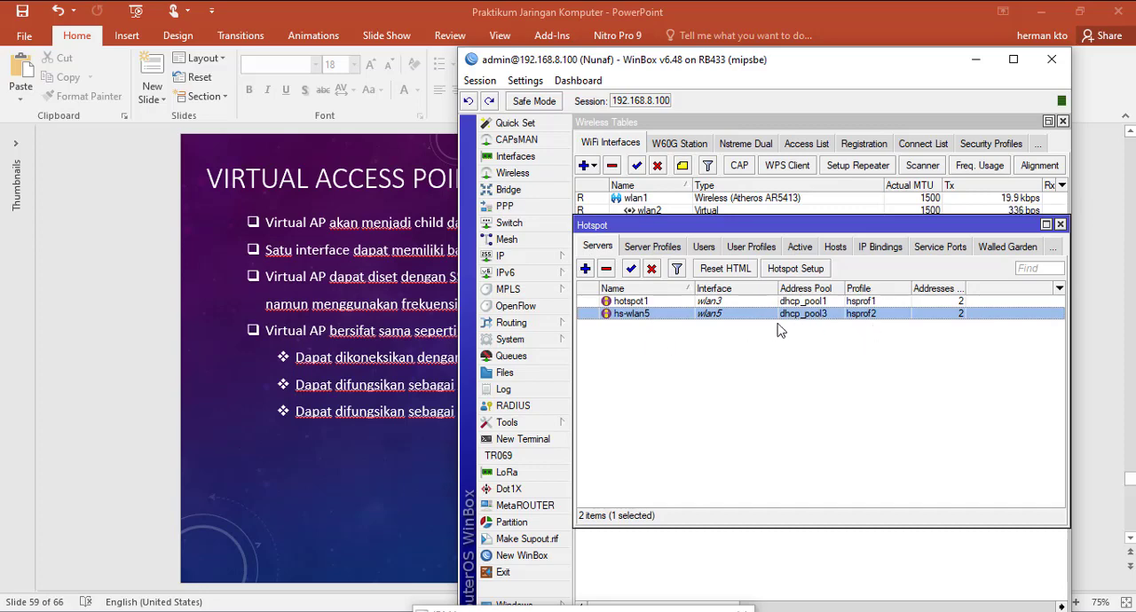
{"action": "left_click", "coordinate": [654, 249]}
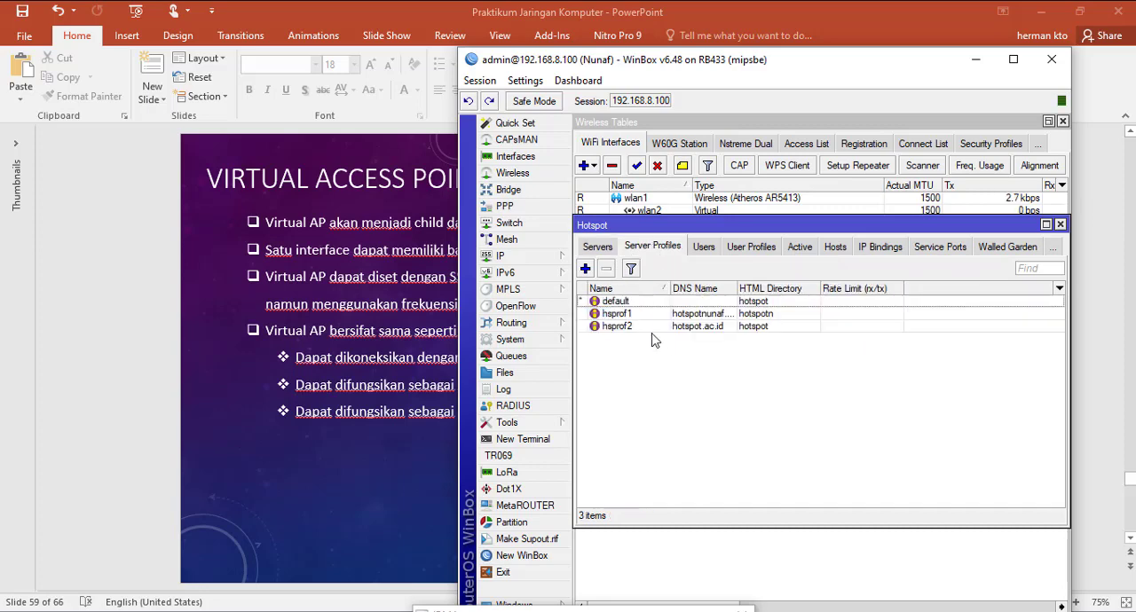
{"action": "left_click", "coordinate": [714, 332]}
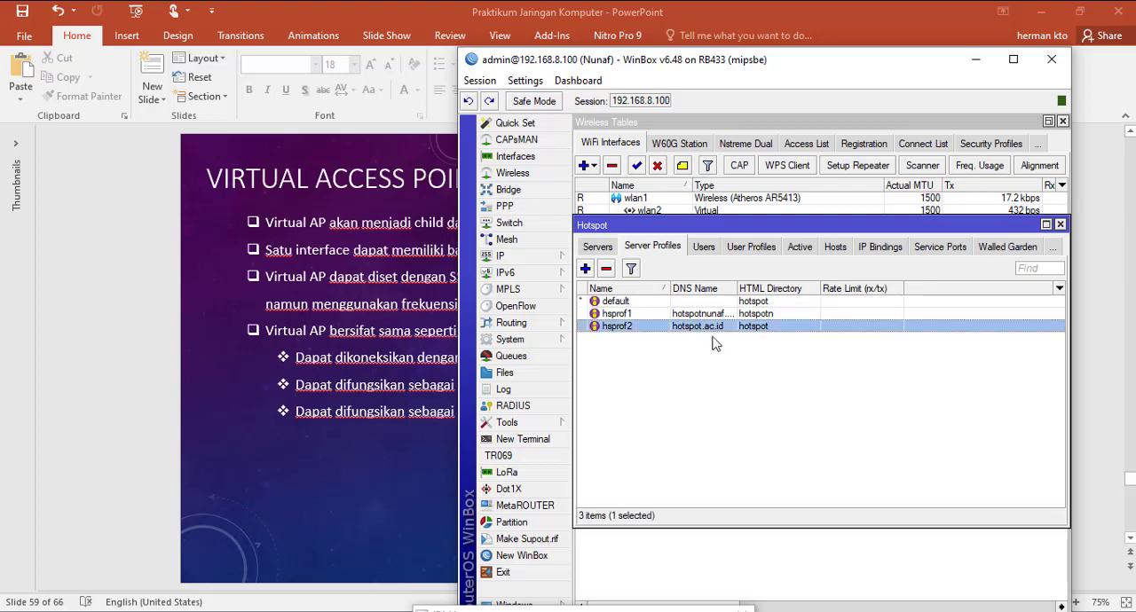
{"action": "left_click", "coordinate": [703, 247]}
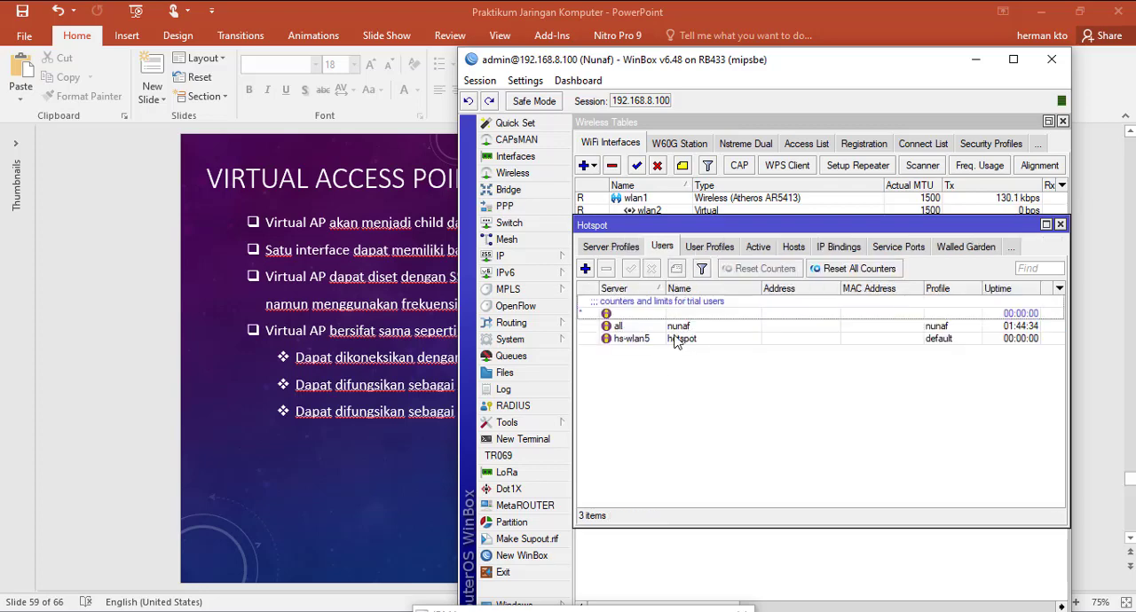
{"action": "left_click", "coordinate": [711, 251]}
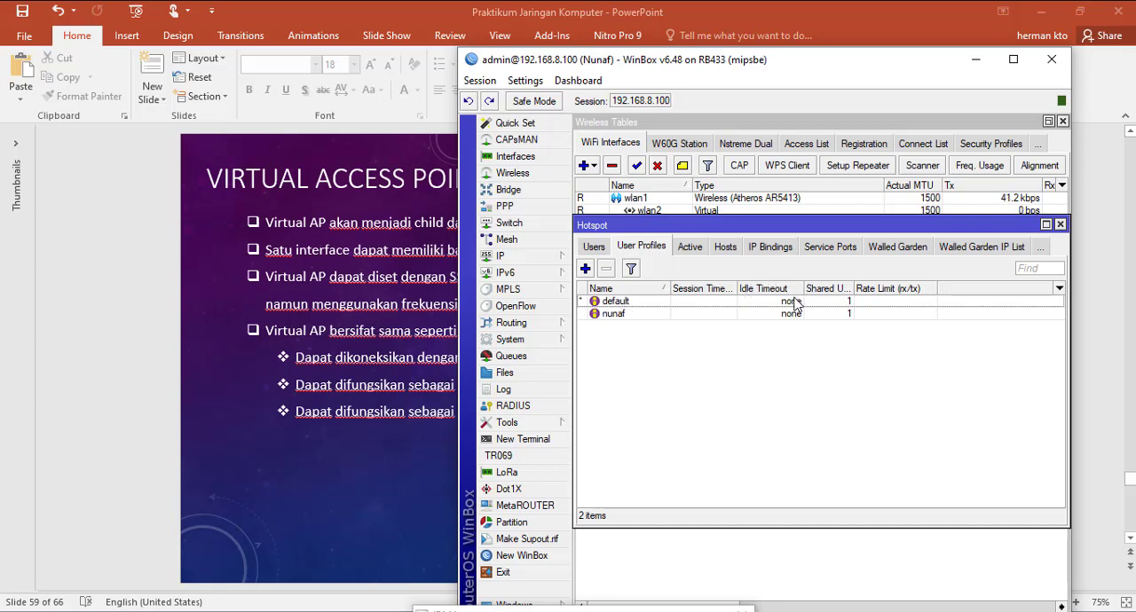
{"action": "left_click", "coordinate": [691, 250]}
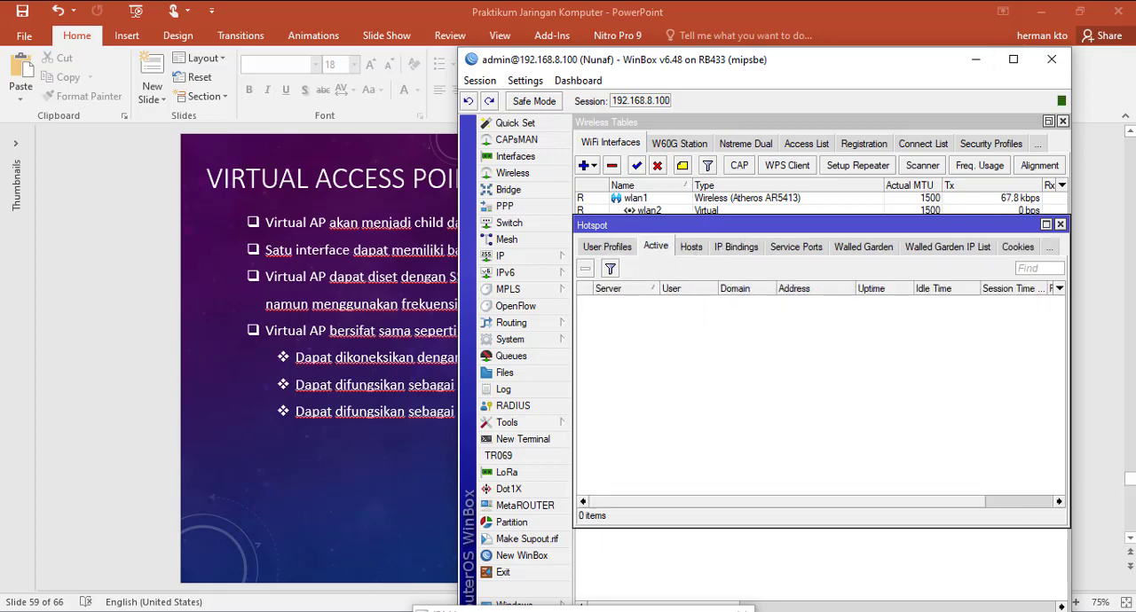
Step: Switch the computer's Wi-Fi connection from wifigratis 2 to the open hotspotgratis network
{"action": "left_click", "coordinate": [1044, 1]}
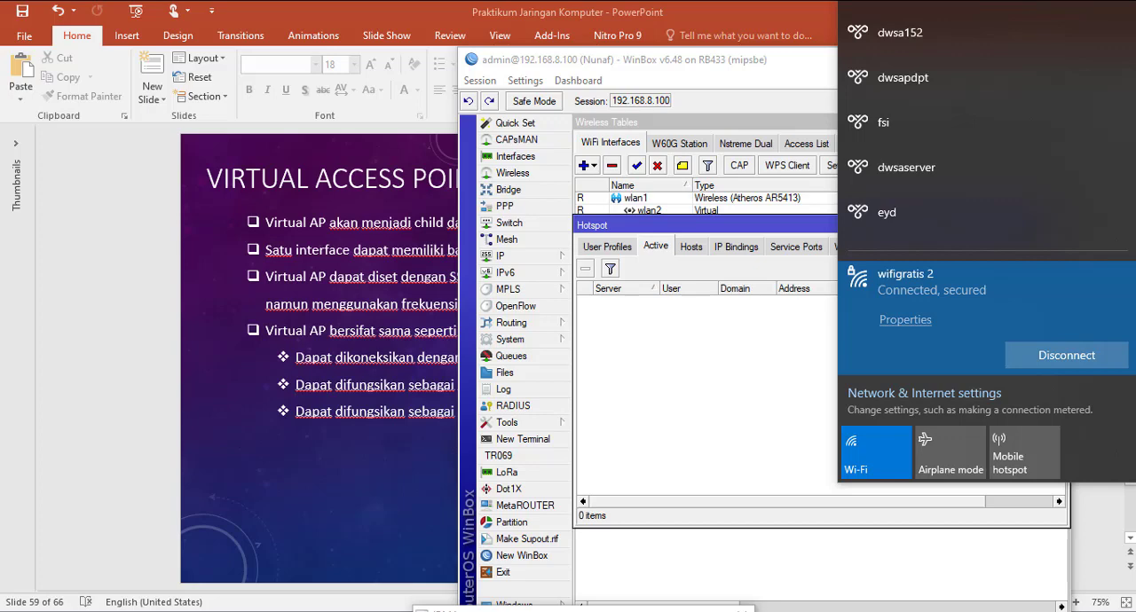
{"action": "scroll", "coordinate": [998, 277], "scroll_direction": "down", "scroll_amount": 2}
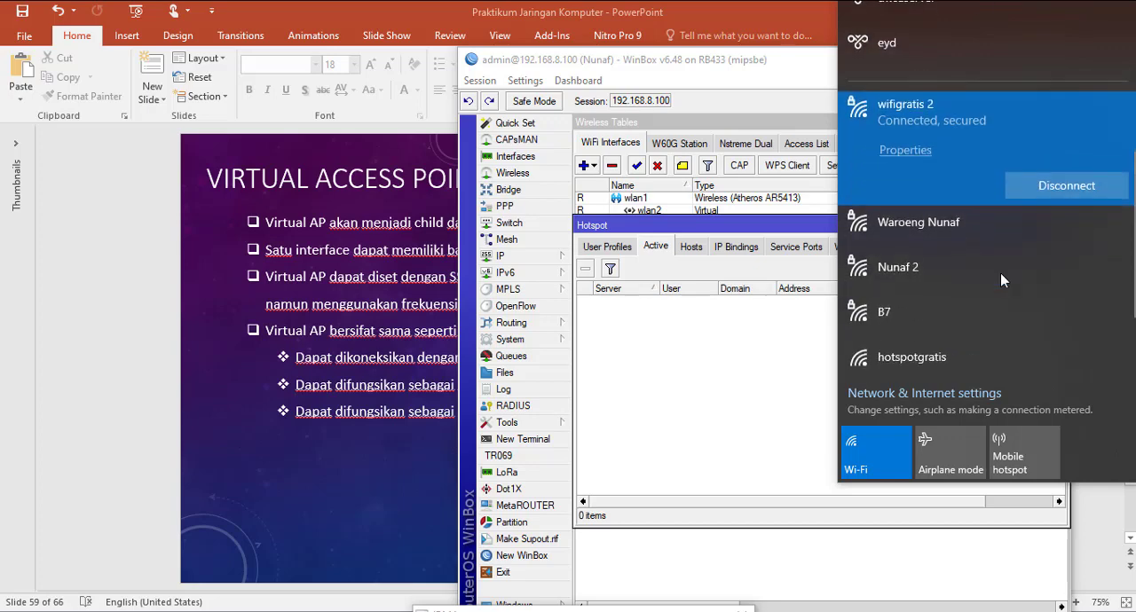
{"action": "scroll", "coordinate": [919, 312], "scroll_direction": "down", "scroll_amount": 1}
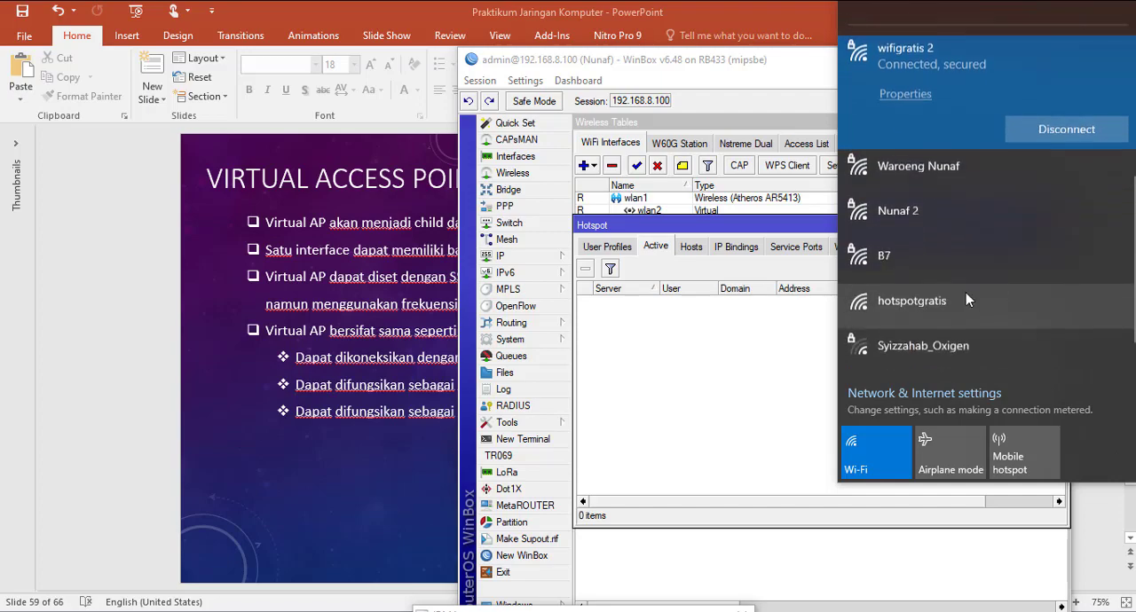
{"action": "left_click", "coordinate": [909, 307]}
{"action": "left_click", "coordinate": [1066, 352]}
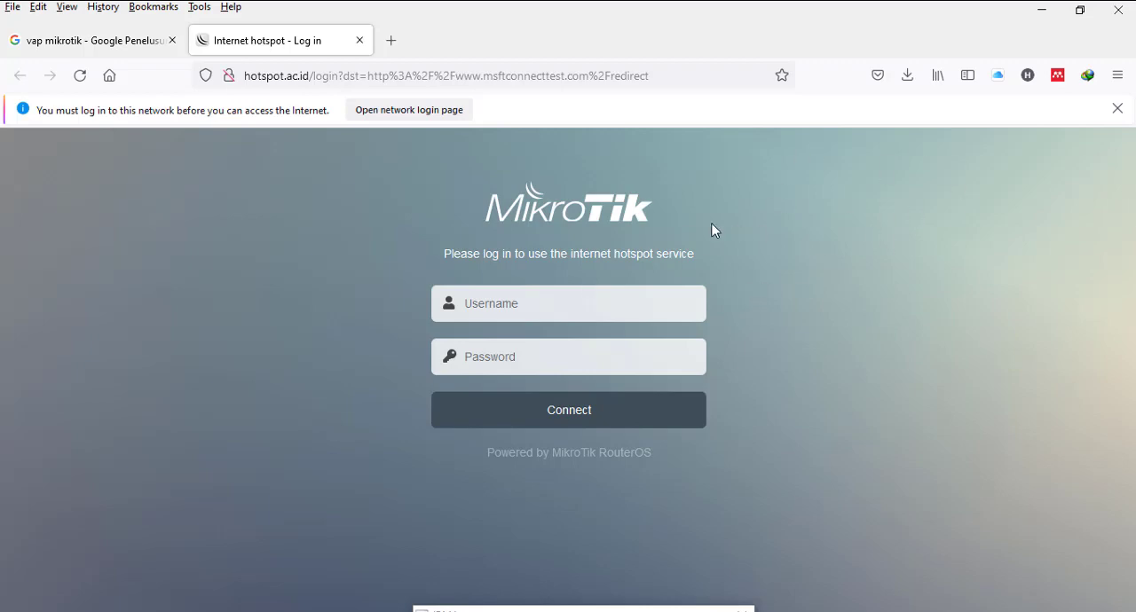
Step: Log in to the hotspot page as hotspot with the account password and decline saving the login in the browser
{"action": "left_click", "coordinate": [559, 311]}
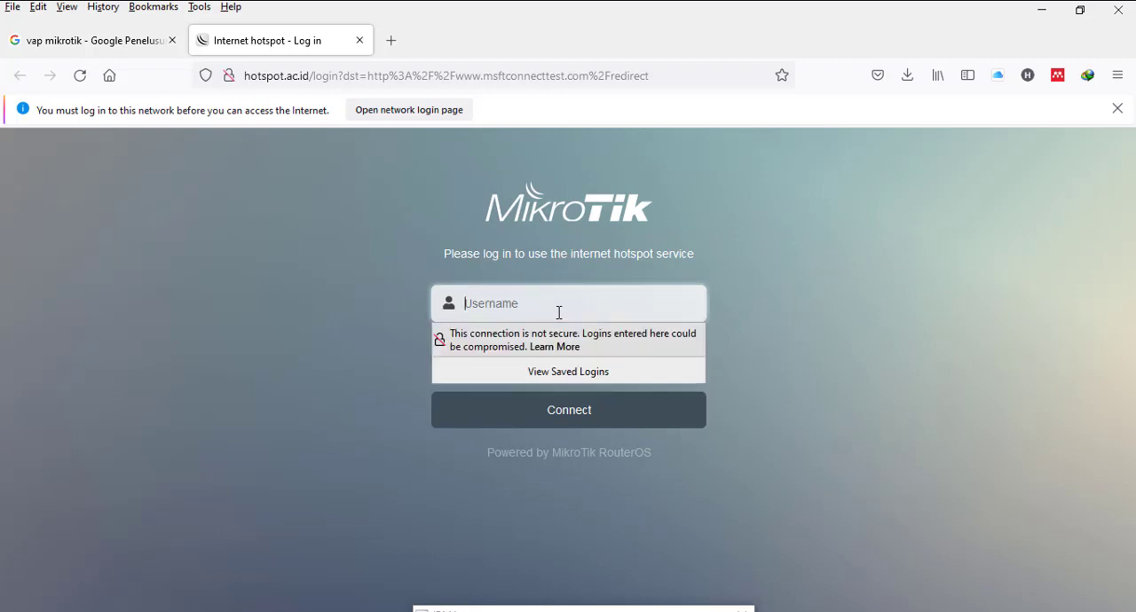
{"action": "type", "text": "hotspot"}
{"action": "key", "text": "Tab"}
{"action": "type", "text": "ho"}
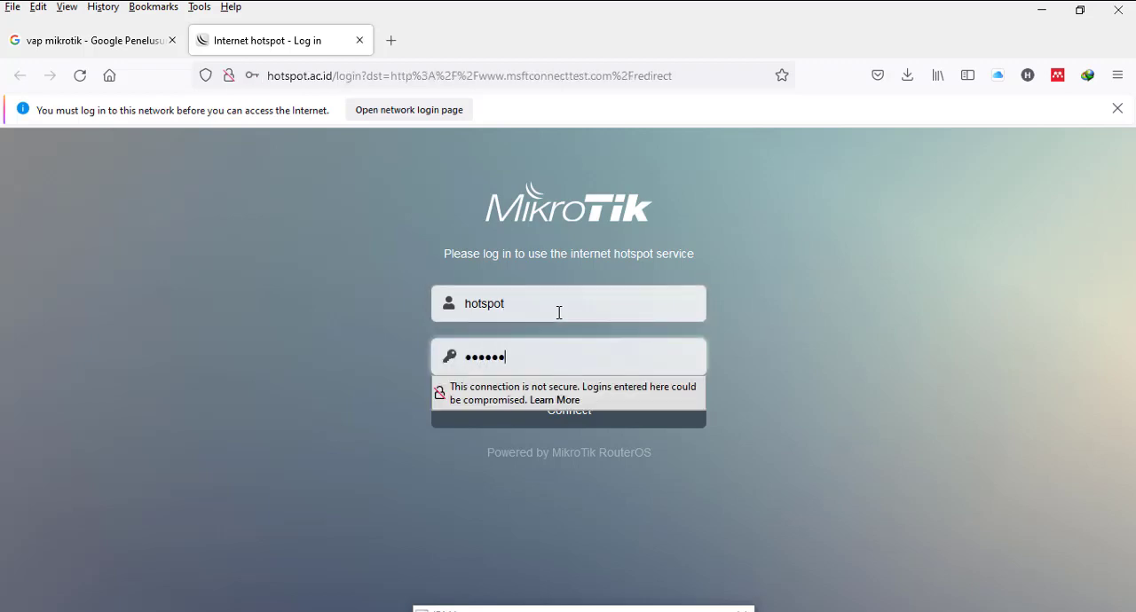
{"action": "left_click", "coordinate": [591, 407]}
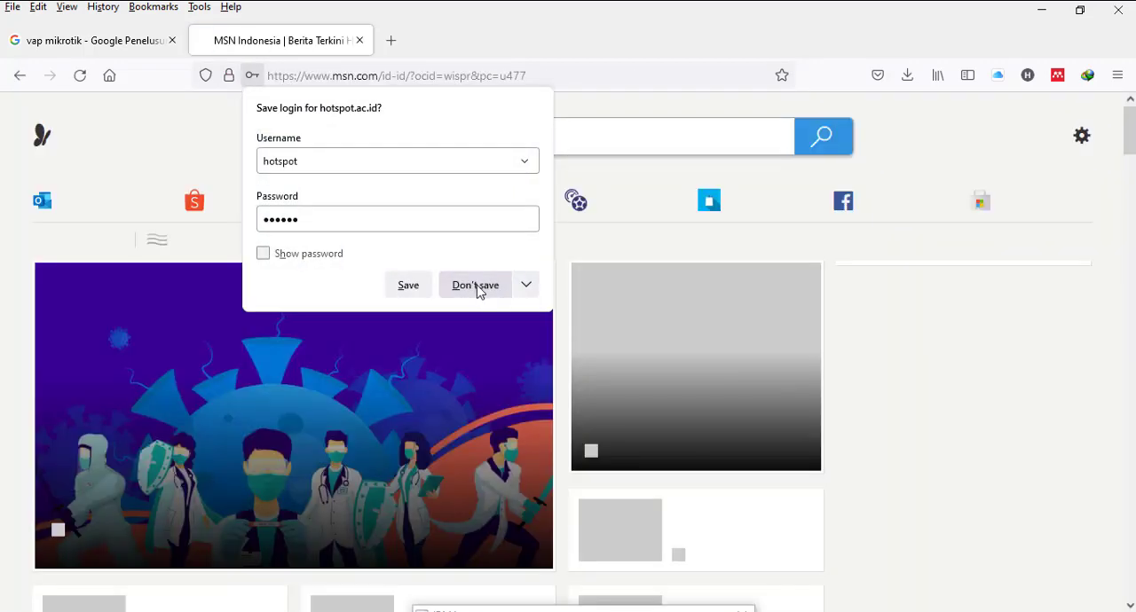
{"action": "left_click", "coordinate": [477, 288]}
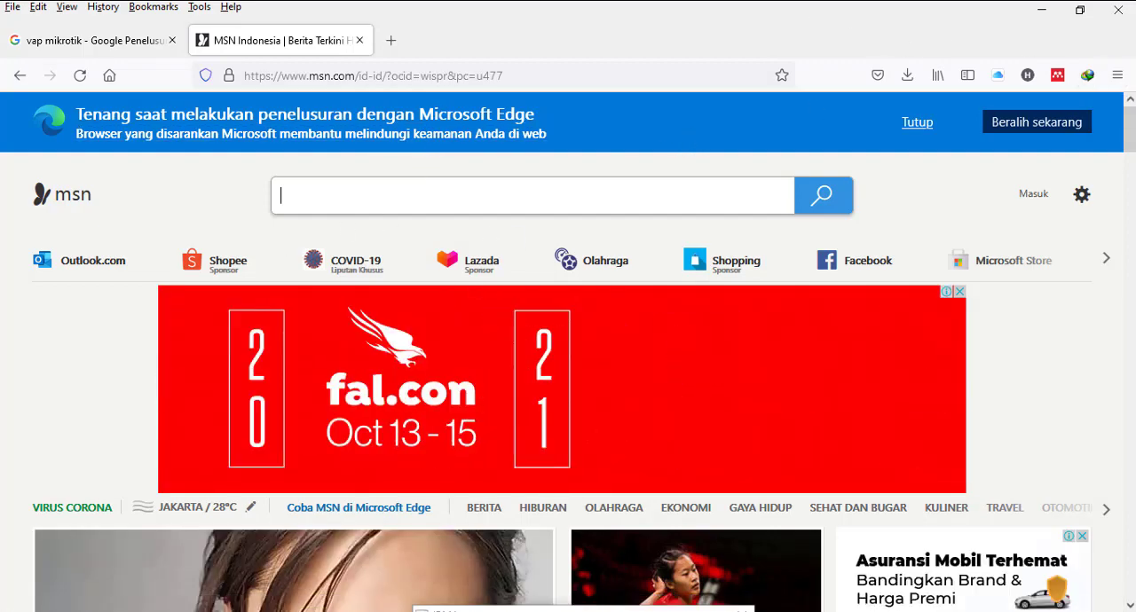
Step: Switch to WinBox, move its window clear, and check the active session of the hotspot user on hs-wlan5
{"action": "key", "text": "alt+Tab"}
{"action": "left_click", "coordinate": [733, 284]}
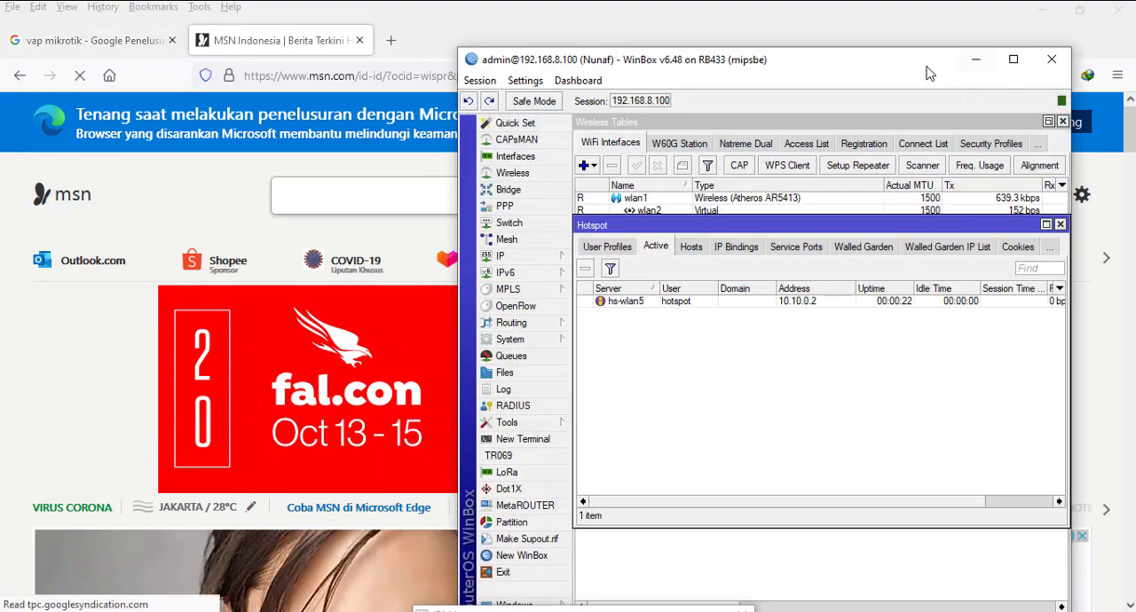
{"action": "left_click_drag", "start_coordinate": [928, 69], "coordinate": [858, 34]}
{"action": "left_click", "coordinate": [600, 267]}
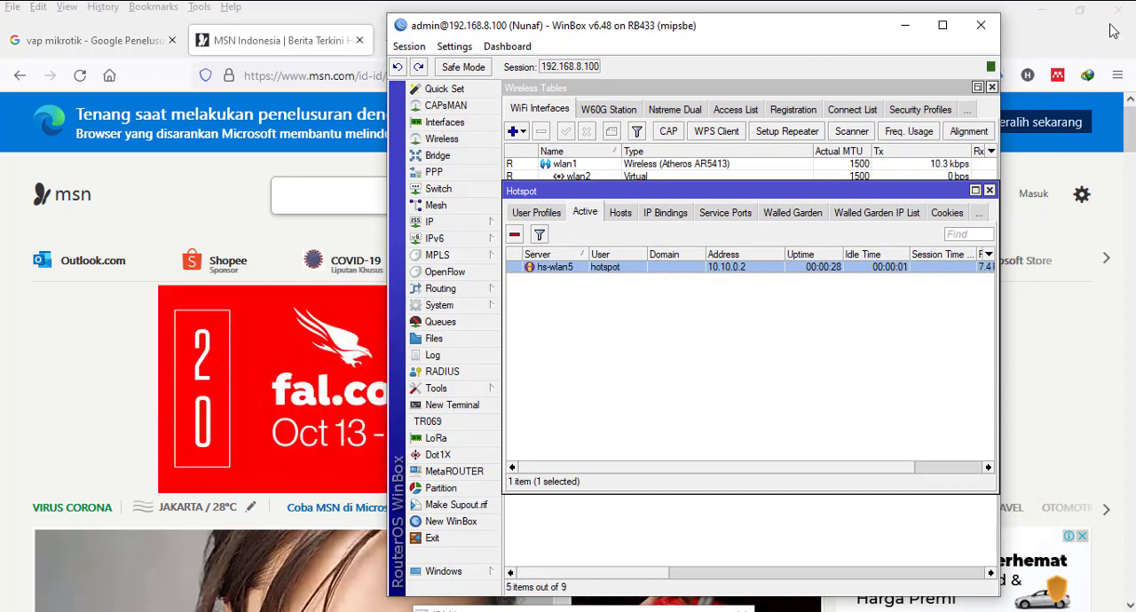
Step: Check the hardware properties of the hotspotgratis Wi-Fi connection in the Windows network settings, then minimize Settings
{"action": "right_click", "coordinate": [1002, 4]}
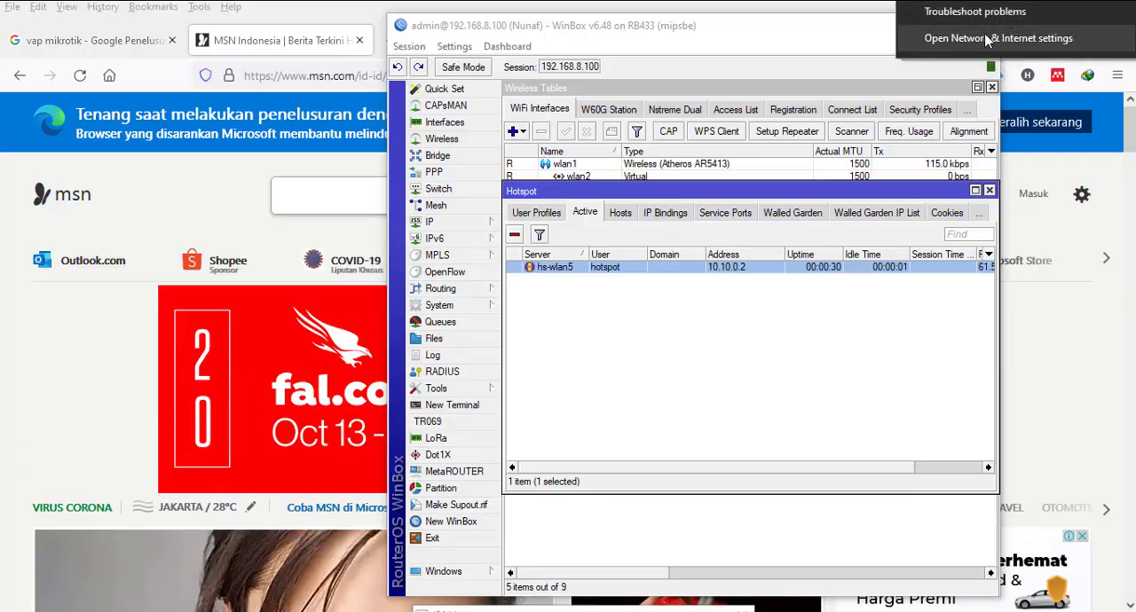
{"action": "left_click", "coordinate": [1005, 36]}
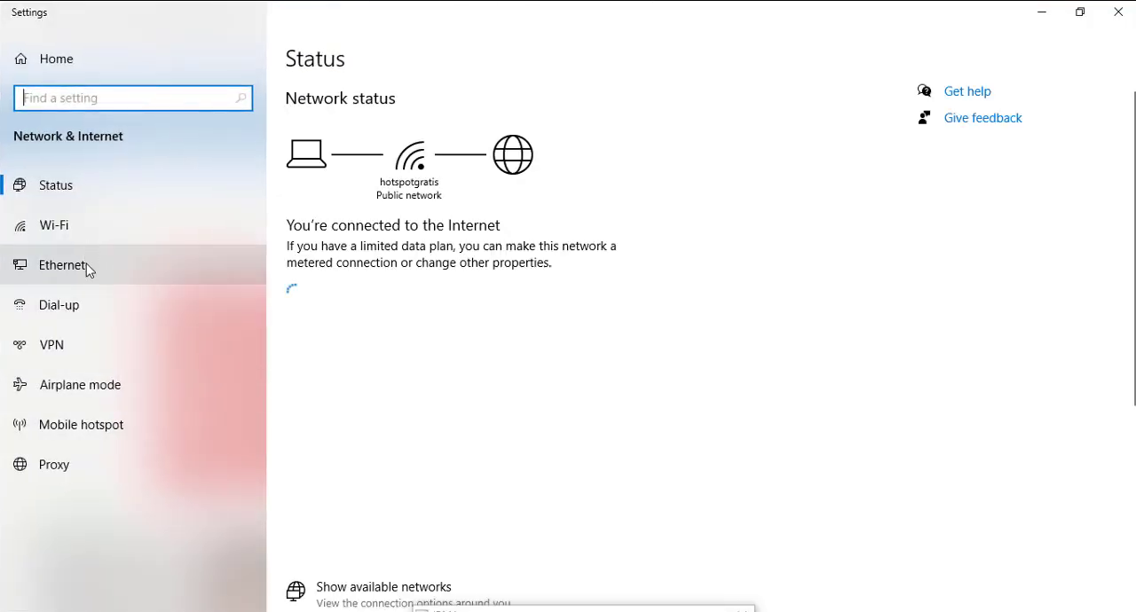
{"action": "left_click", "coordinate": [78, 228]}
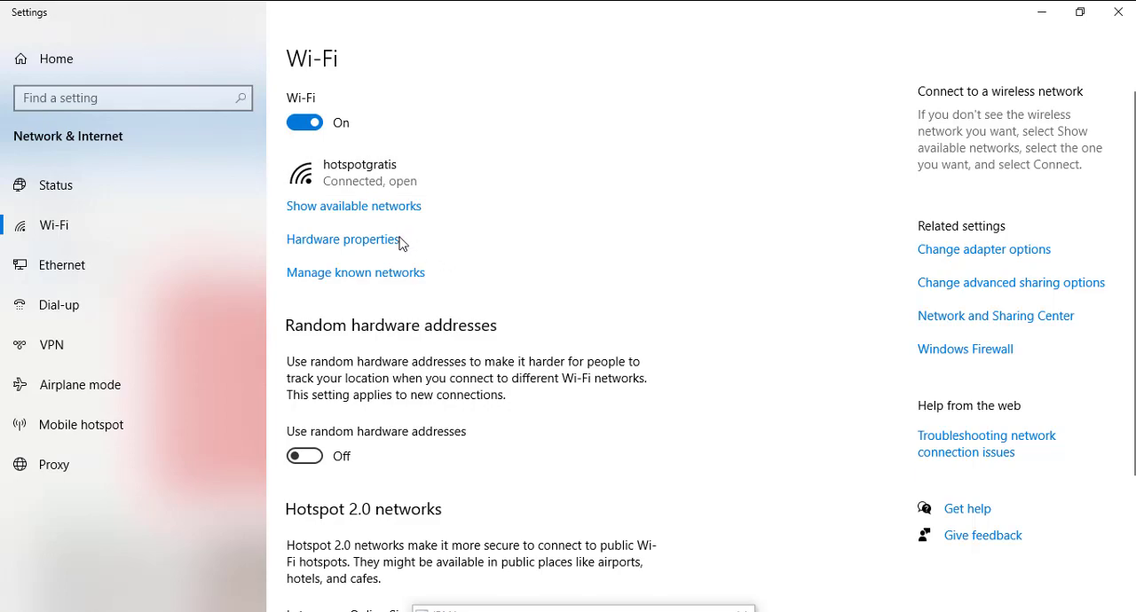
{"action": "scroll", "coordinate": [426, 310], "scroll_direction": "down", "scroll_amount": 3}
{"action": "scroll", "coordinate": [382, 337], "scroll_direction": "up", "scroll_amount": 3}
{"action": "left_click", "coordinate": [371, 240]}
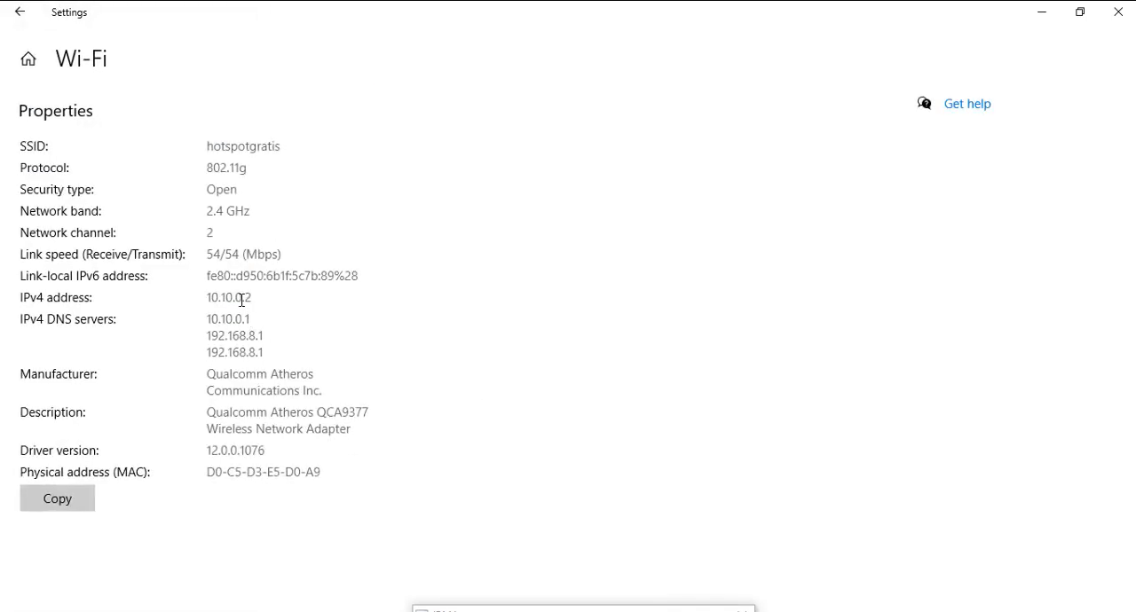
{"action": "left_click", "coordinate": [1040, 14]}
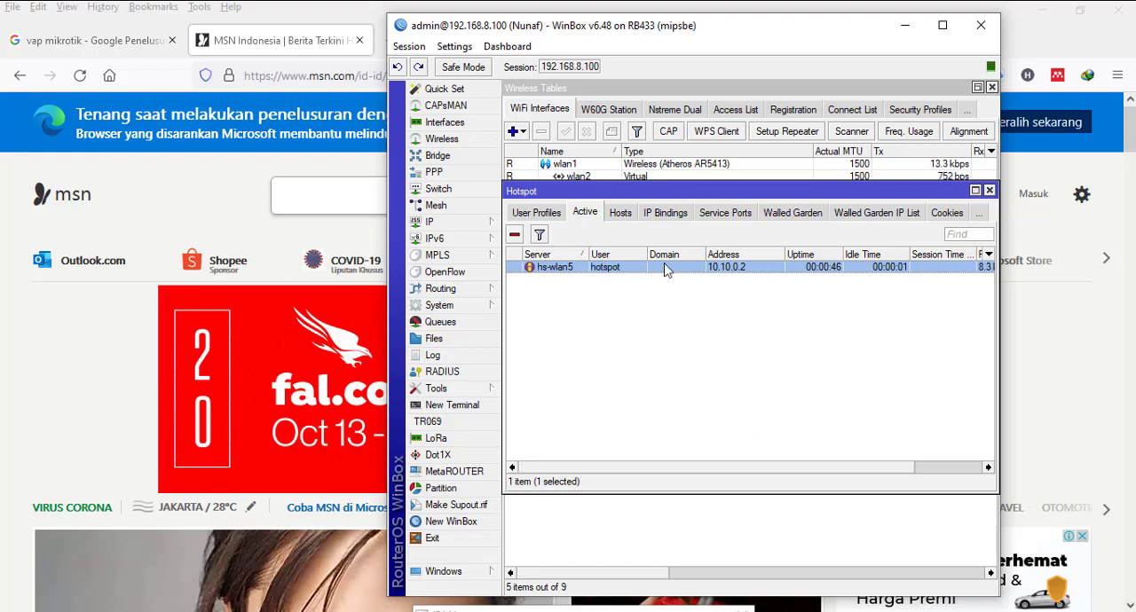
Step: Remove the hotspot user's active session and load staff.bsi.ac.id in the browser to call up the login page
{"action": "left_click", "coordinate": [515, 235]}
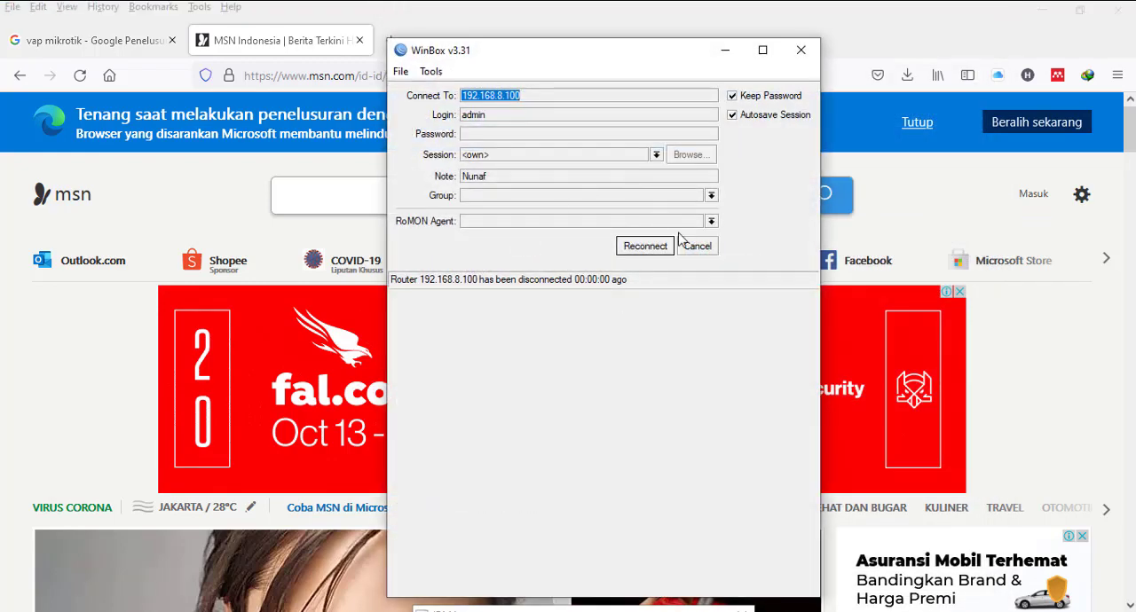
{"action": "left_click", "coordinate": [376, 27]}
{"action": "left_click", "coordinate": [391, 42]}
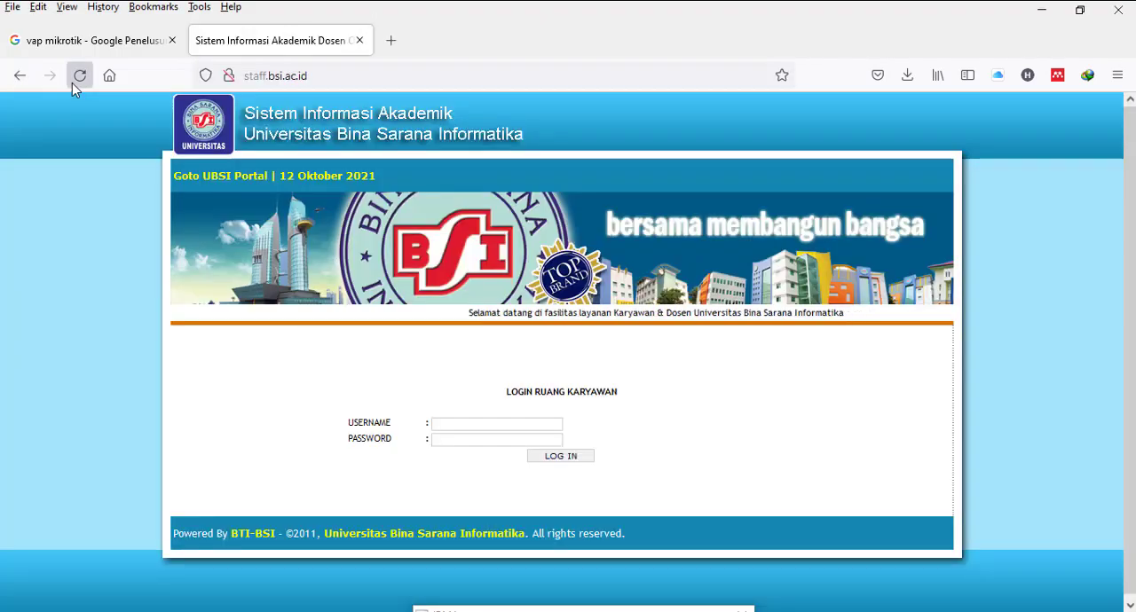
{"action": "left_click", "coordinate": [78, 78]}
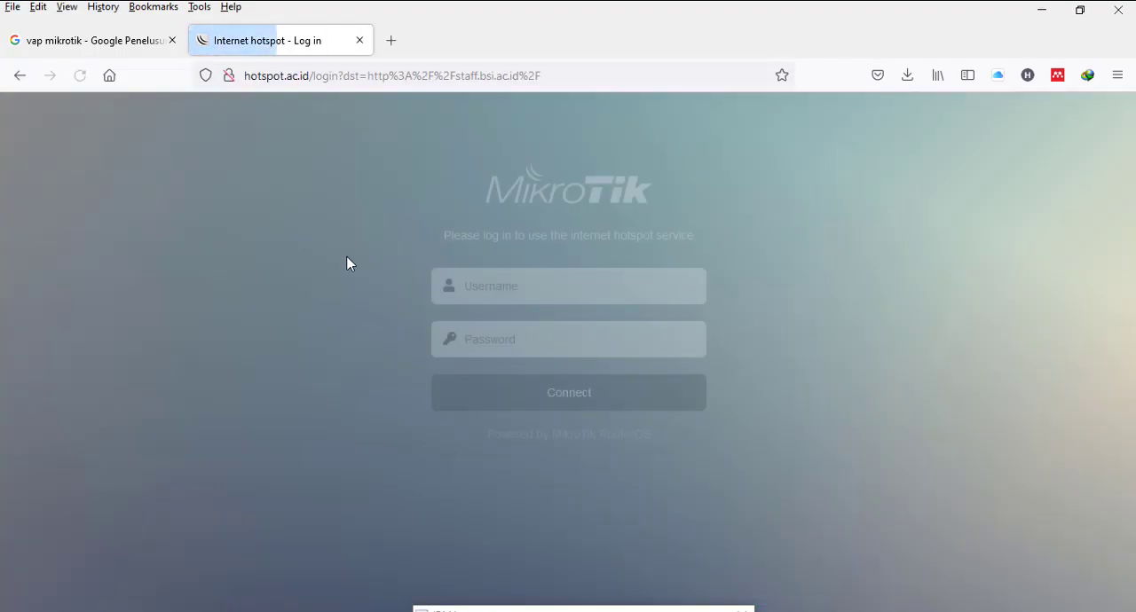
Step: Log in to the hotspot again with the username hotspot and the account password
{"action": "left_click", "coordinate": [546, 289]}
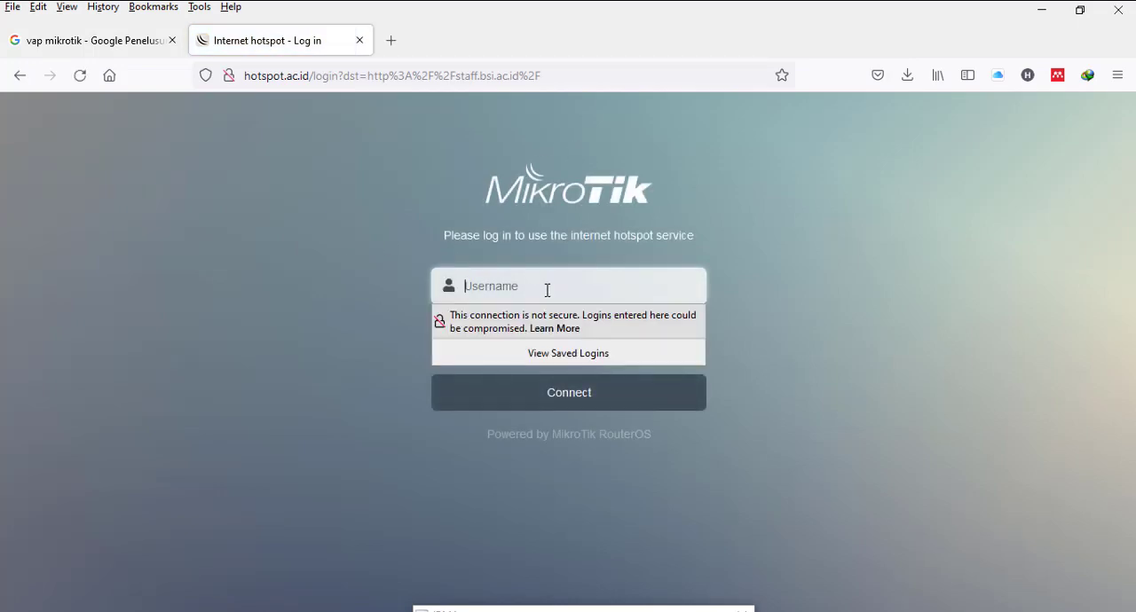
{"action": "type", "text": "hotspot"}
{"action": "key", "text": "Tab"}
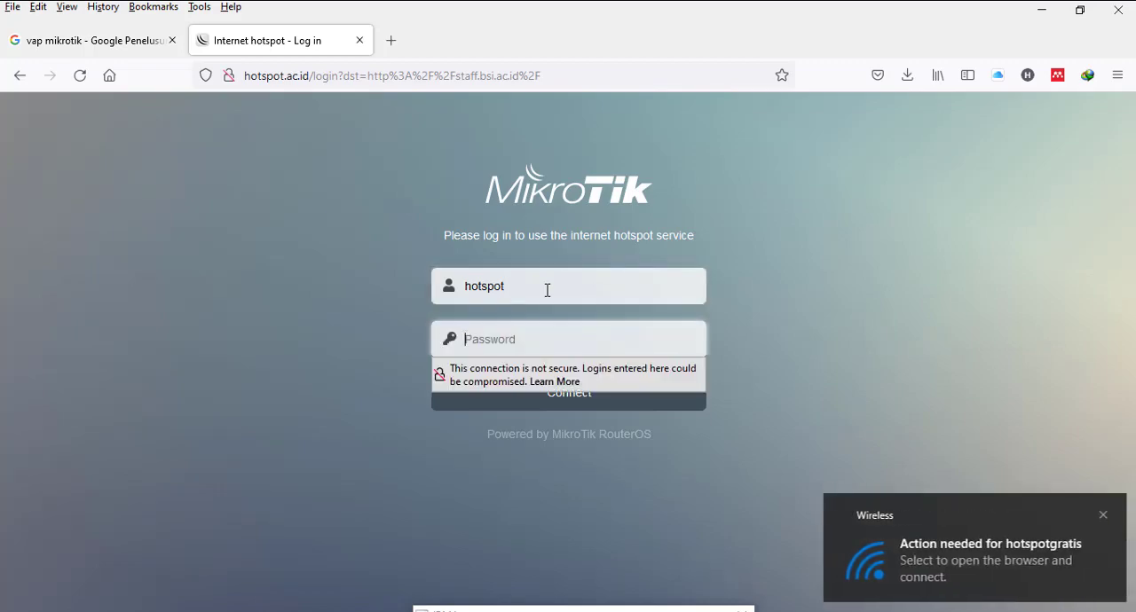
{"action": "type", "text": "h"}
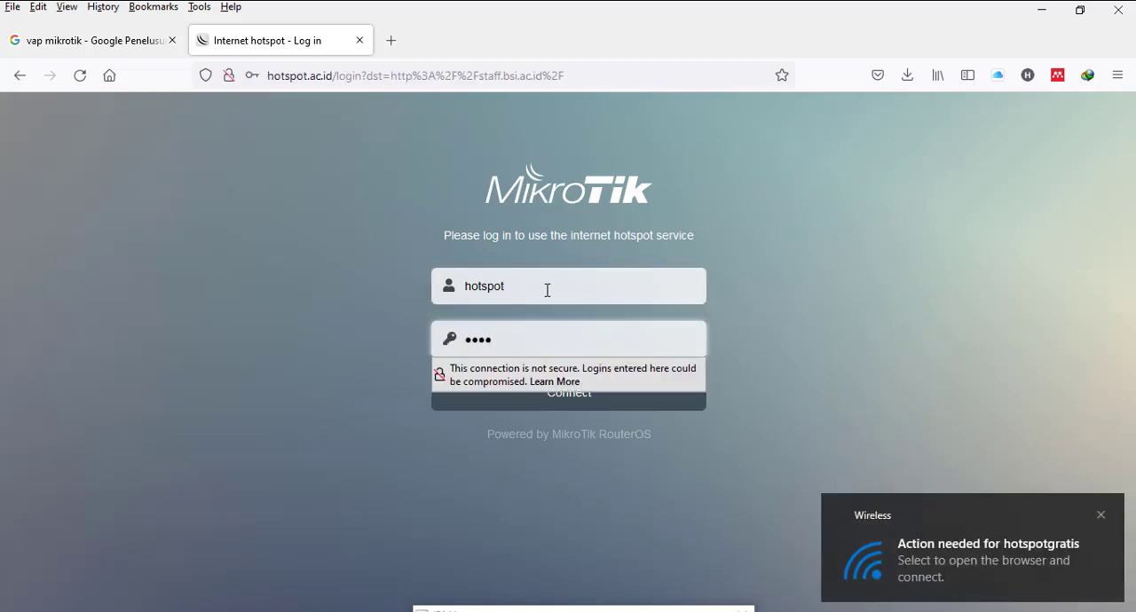
{"action": "key", "text": "Return"}
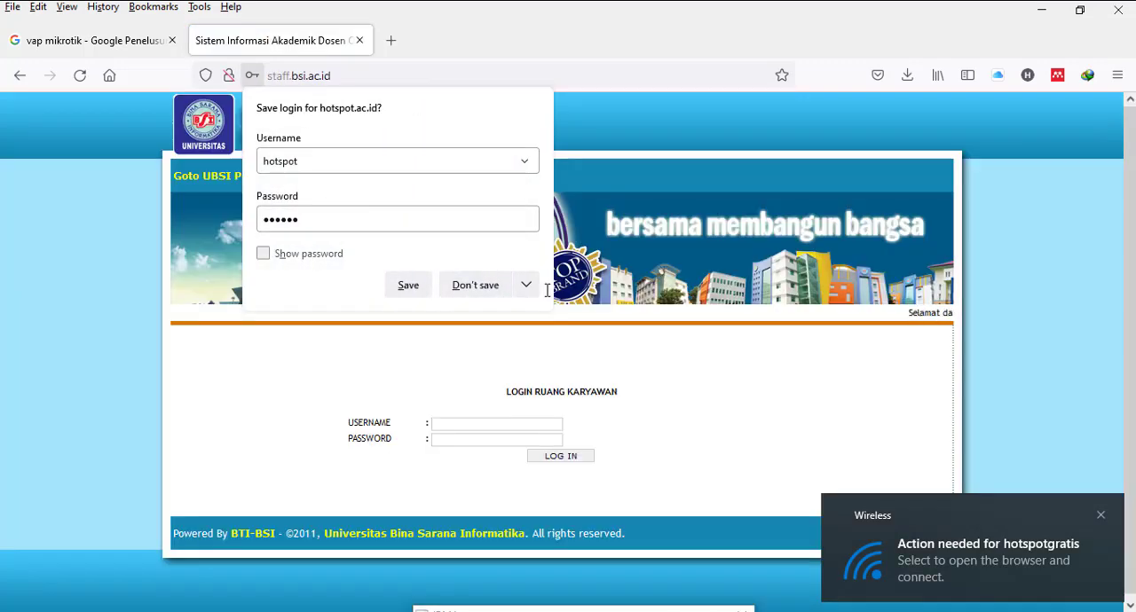
Step: Return to WinBox, reconnect to the router at 192.168.8.100, and close the Hotspot window
{"action": "left_click", "coordinate": [1043, 13]}
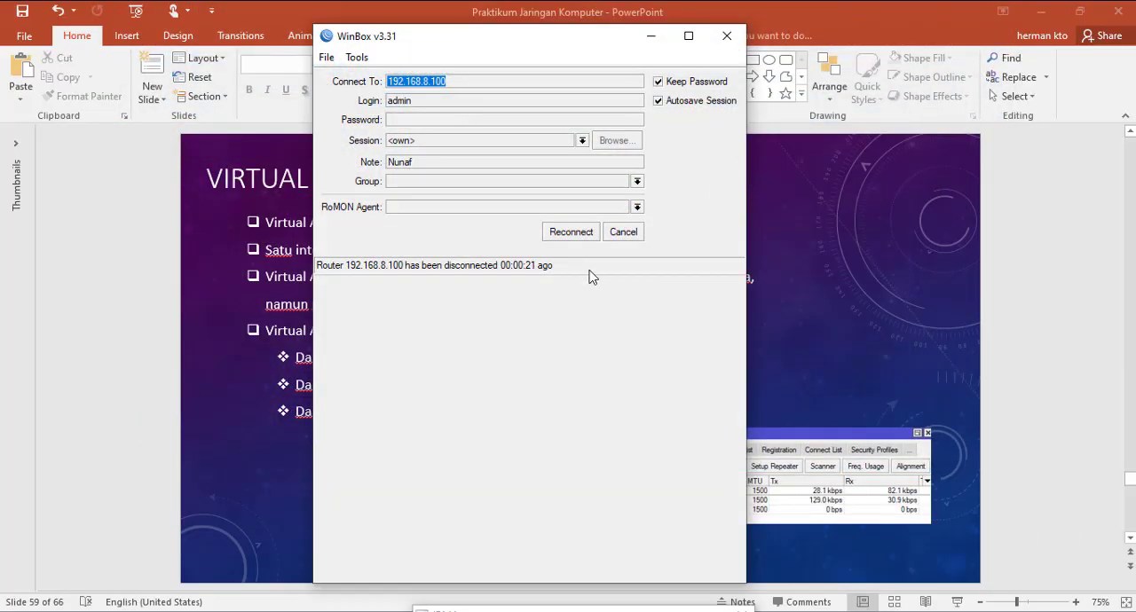
{"action": "left_click", "coordinate": [574, 235]}
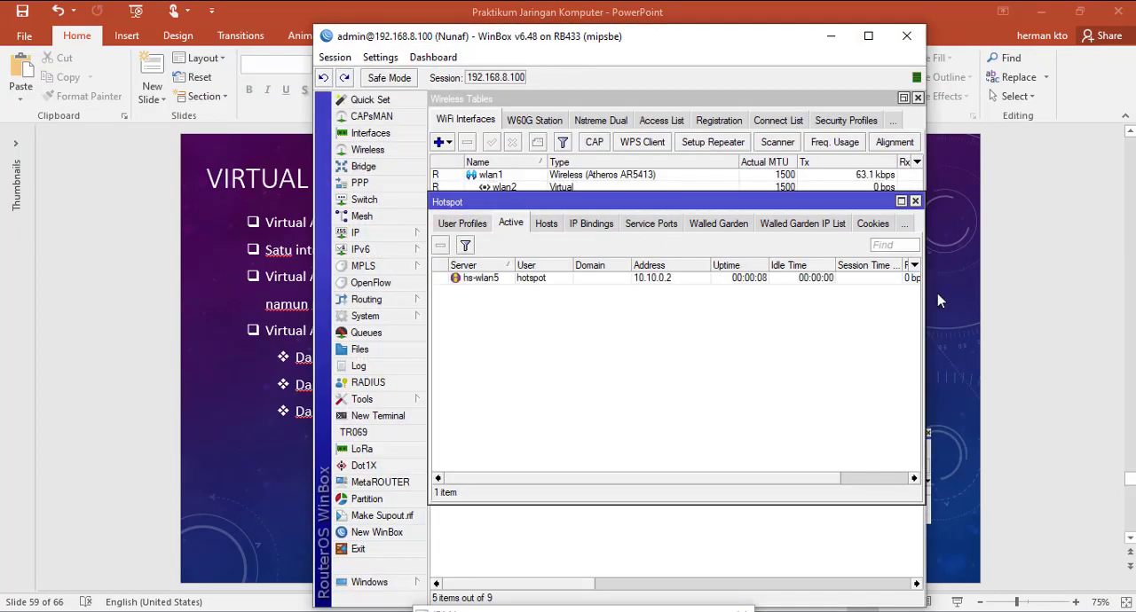
{"action": "left_click", "coordinate": [915, 203]}
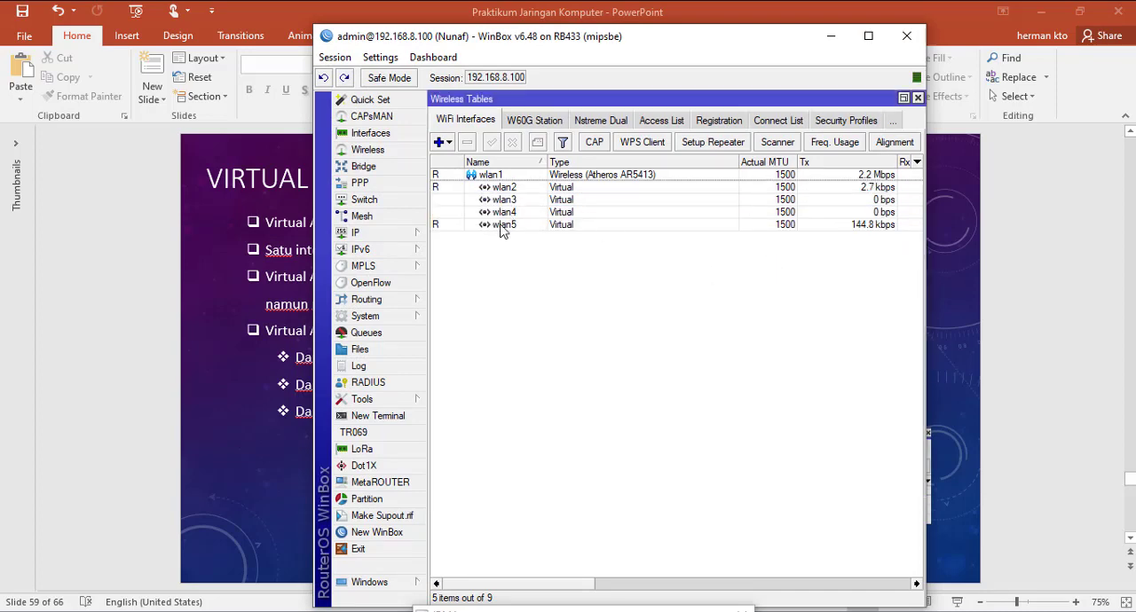
Step: Add a virtual wireless interface on master wlan1 with the SSID tamu and apply it
{"action": "left_click", "coordinate": [443, 143]}
{"action": "left_click", "coordinate": [486, 167]}
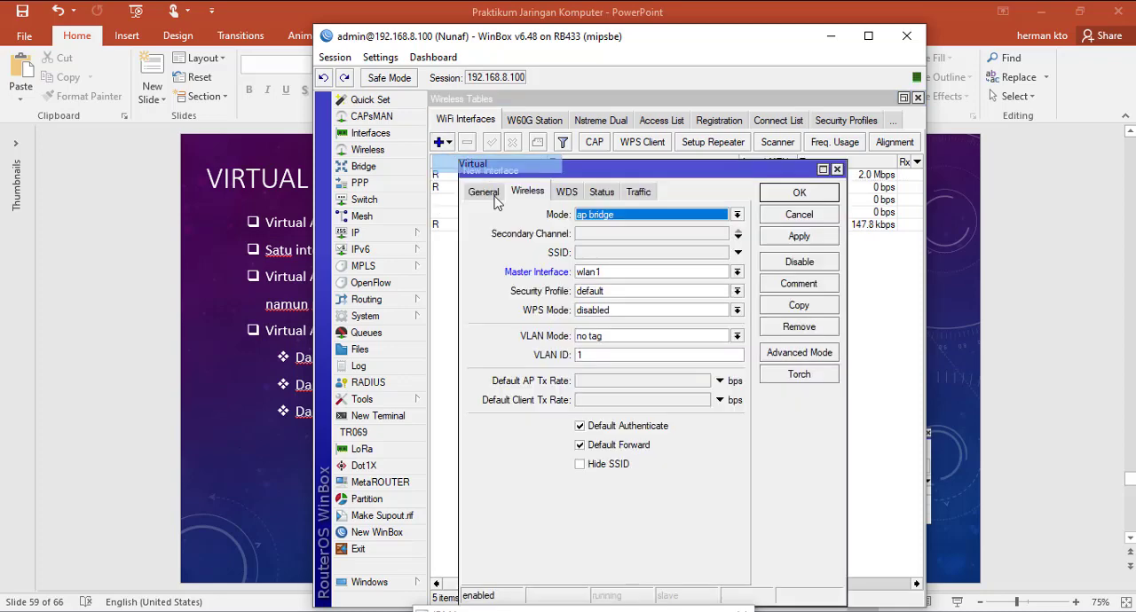
{"action": "left_click", "coordinate": [604, 257]}
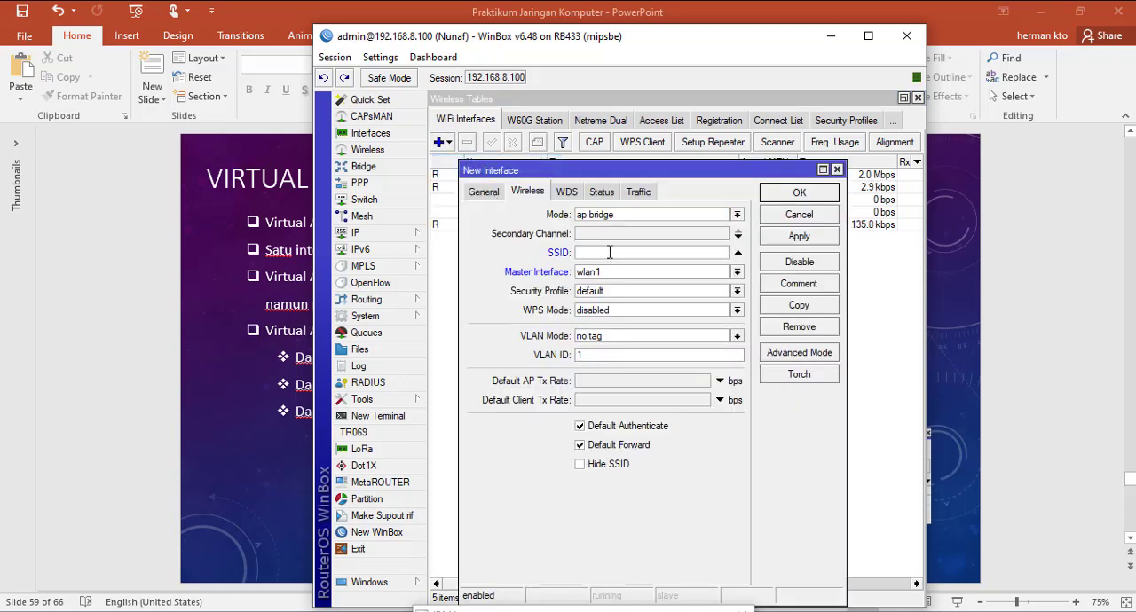
{"action": "type", "text": "tamu"}
{"action": "left_click", "coordinate": [812, 239]}
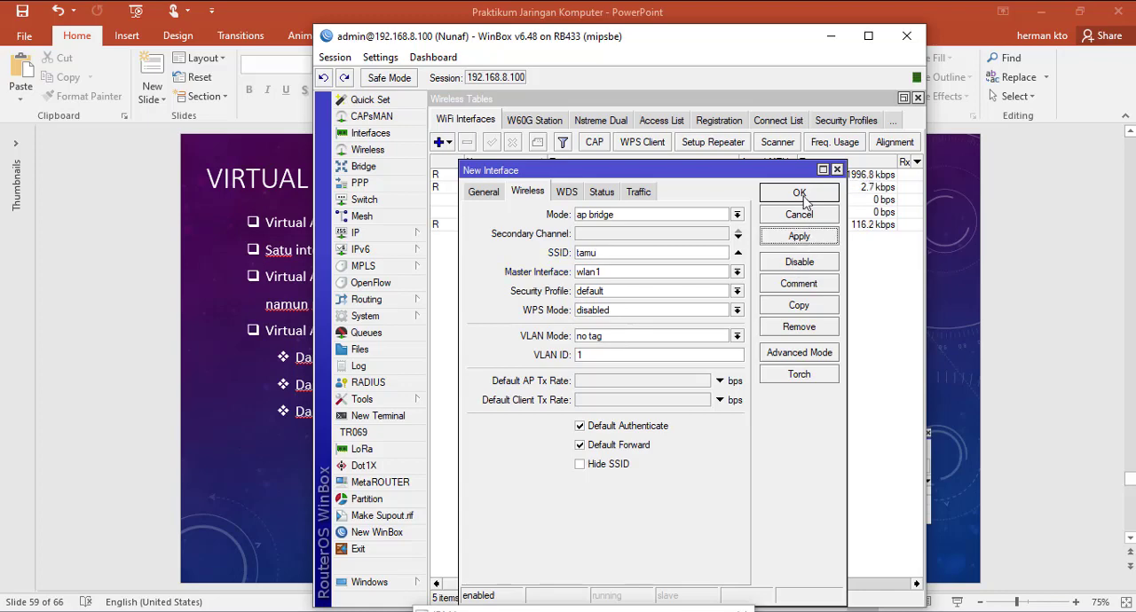
Step: Confirm the new tamu wireless interface and assign the IP address 10.10.20.1/24 to wlan6
{"action": "left_click", "coordinate": [801, 194]}
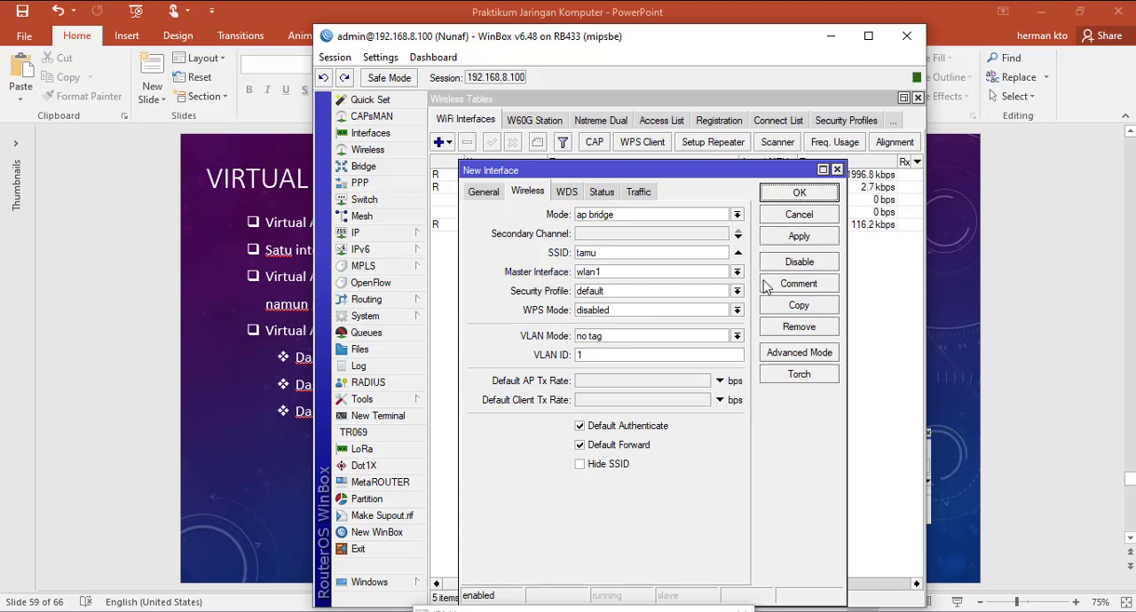
{"action": "left_click", "coordinate": [796, 197]}
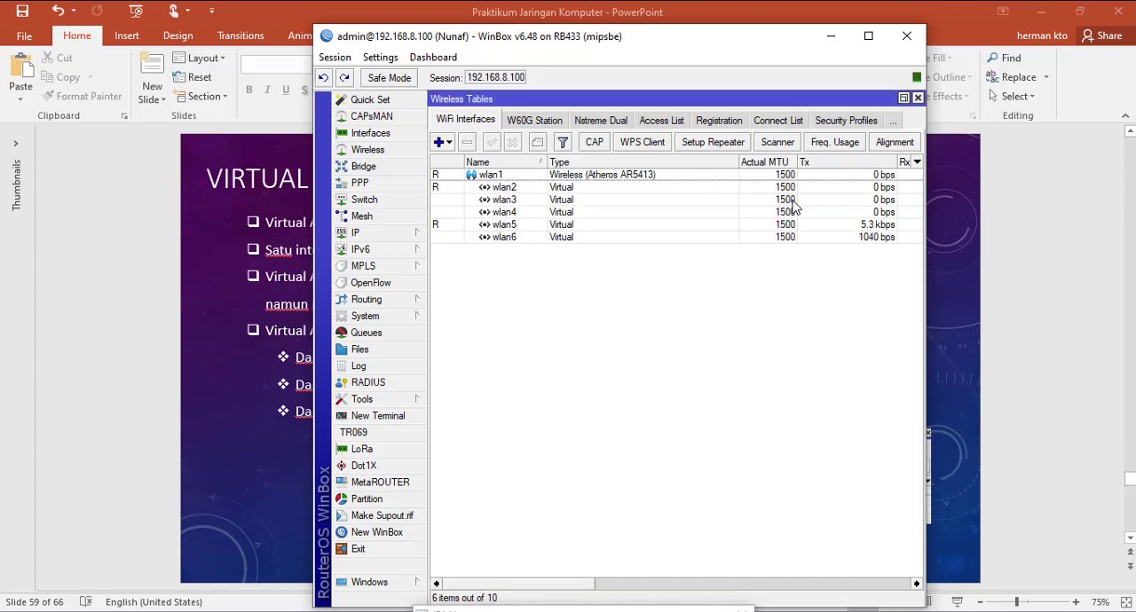
{"action": "left_click", "coordinate": [411, 232]}
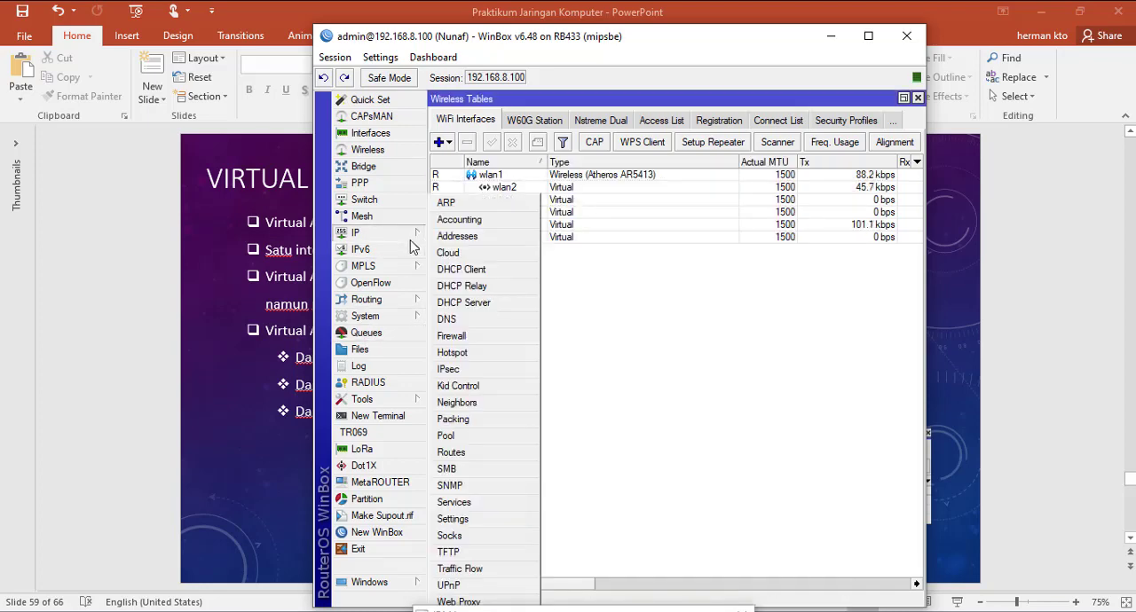
{"action": "left_click", "coordinate": [442, 223]}
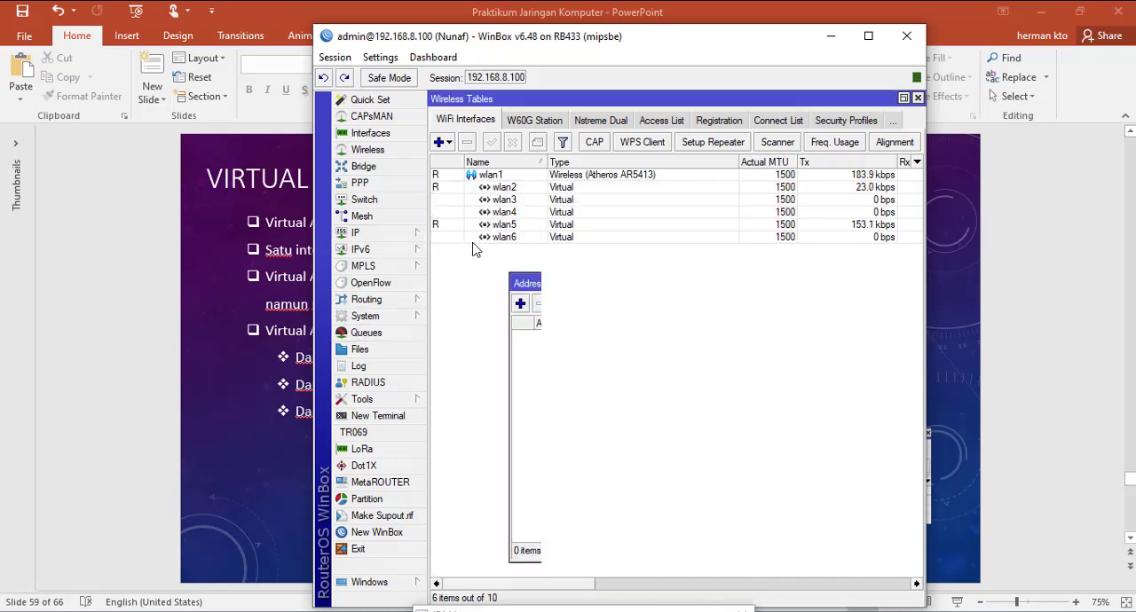
{"action": "left_click", "coordinate": [520, 303]}
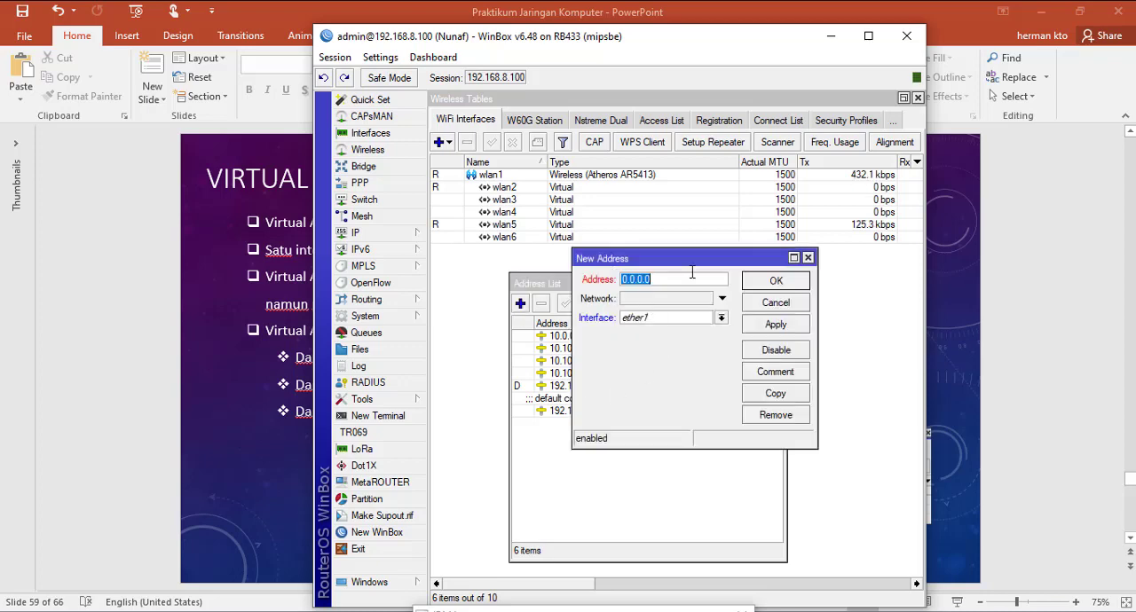
{"action": "type", "text": "10.10."}
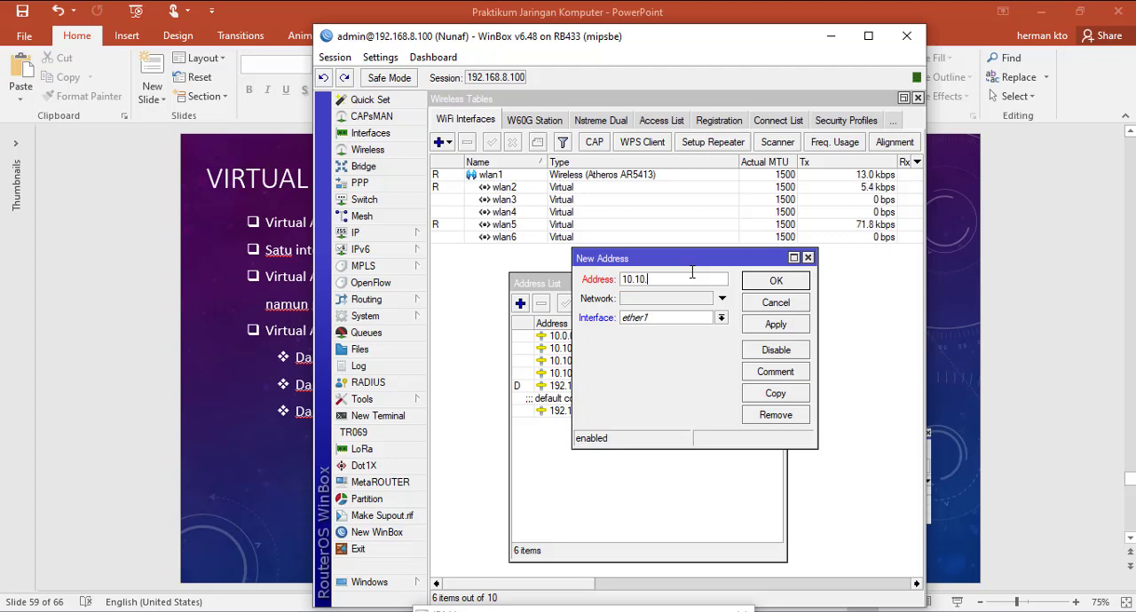
{"action": "type", "text": "20.1/24"}
{"action": "left_click", "coordinate": [722, 318]}
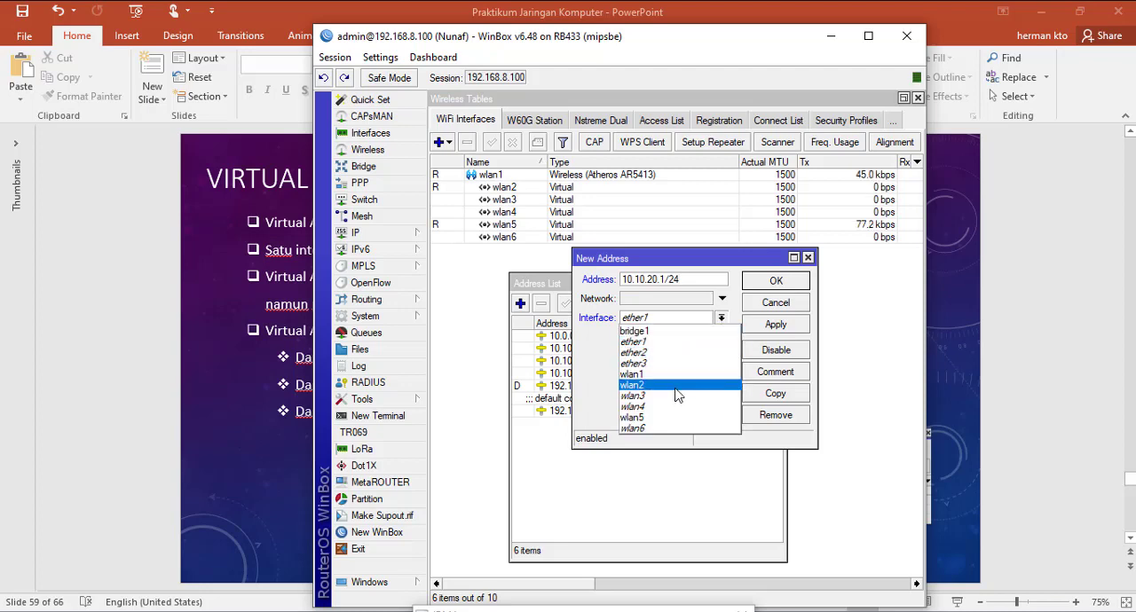
{"action": "left_click", "coordinate": [662, 428]}
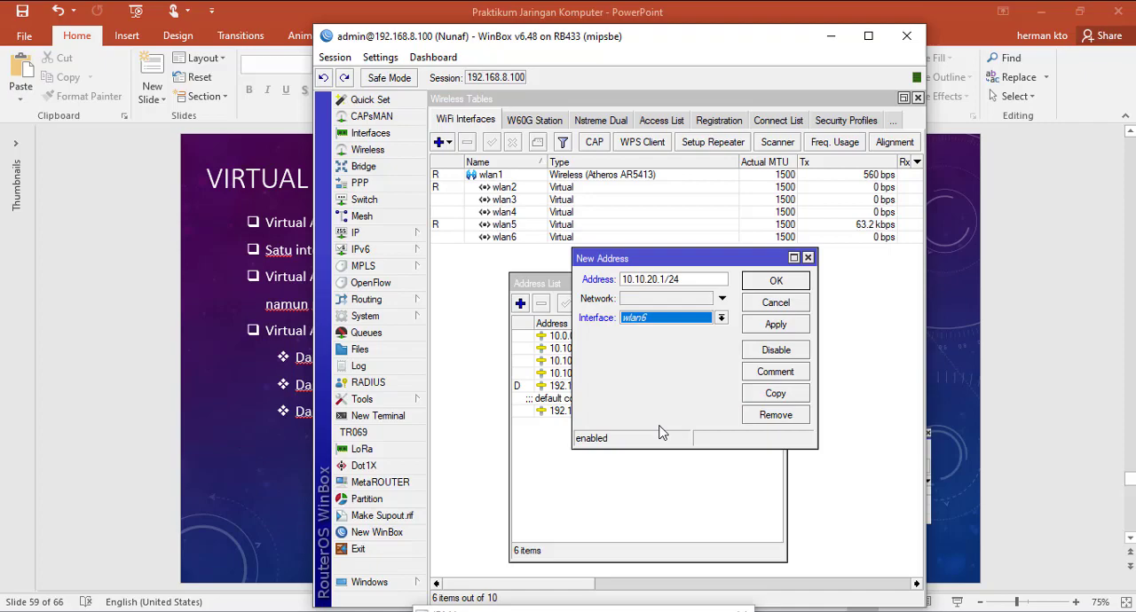
{"action": "left_click", "coordinate": [799, 334]}
{"action": "left_click", "coordinate": [792, 289]}
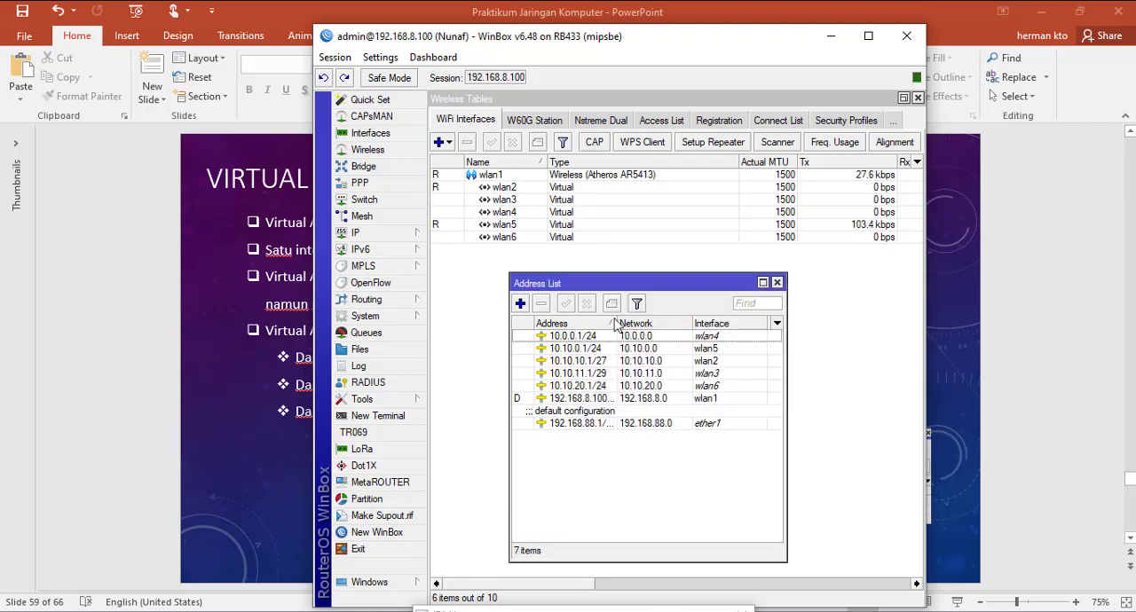
Step: Run DHCP Setup for a DHCP server on wlan6, accepting the suggested network, gateway, address pool, DNS and lease settings
{"action": "left_click", "coordinate": [411, 233]}
{"action": "left_click", "coordinate": [497, 311]}
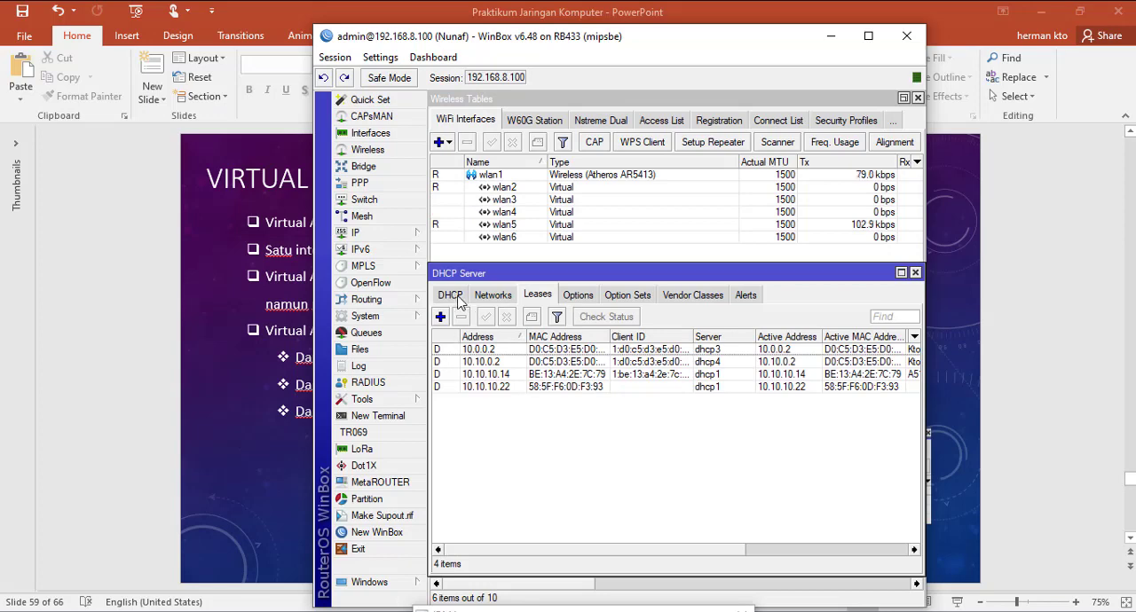
{"action": "left_click", "coordinate": [450, 294]}
{"action": "left_click", "coordinate": [662, 317]}
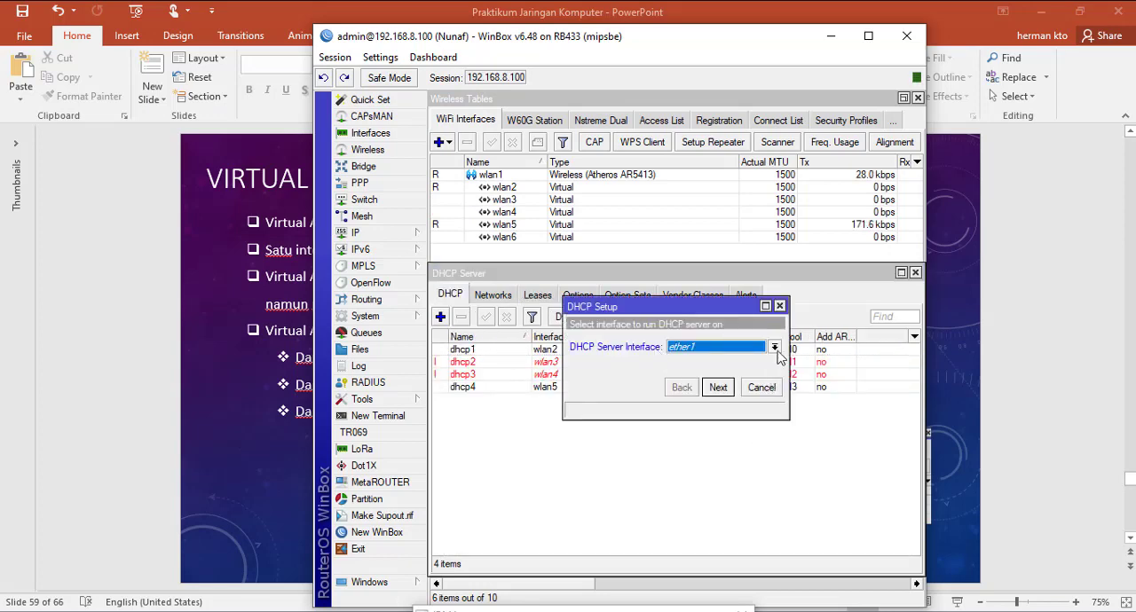
{"action": "left_click", "coordinate": [775, 347]}
{"action": "left_click", "coordinate": [710, 454]}
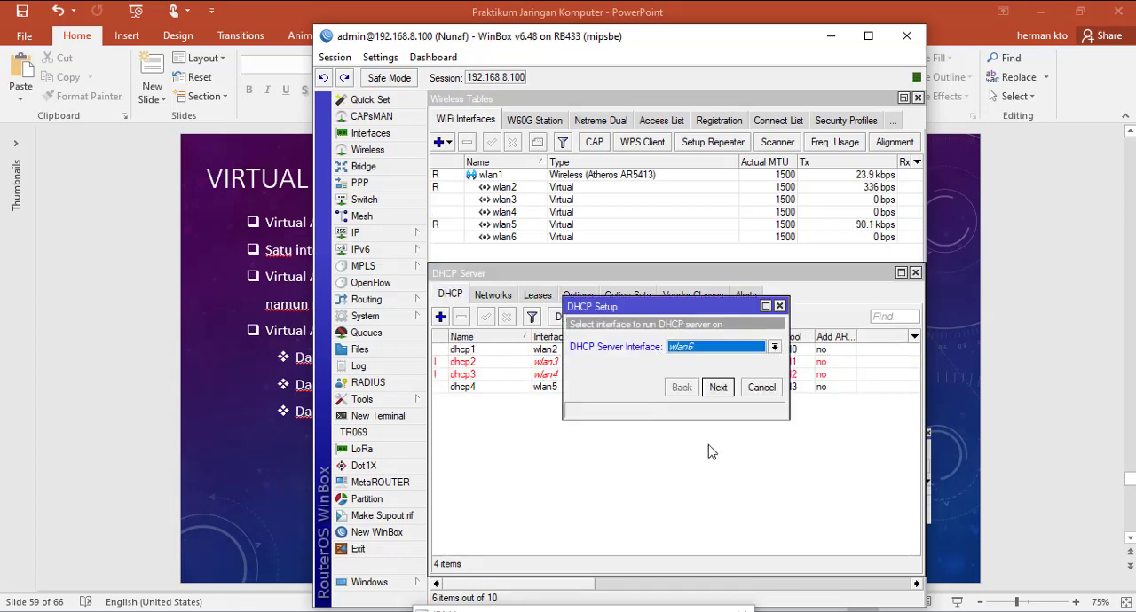
{"action": "left_click", "coordinate": [716, 395]}
{"action": "left_click", "coordinate": [716, 395]}
{"action": "left_click", "coordinate": [716, 395]}
{"action": "left_click", "coordinate": [716, 395]}
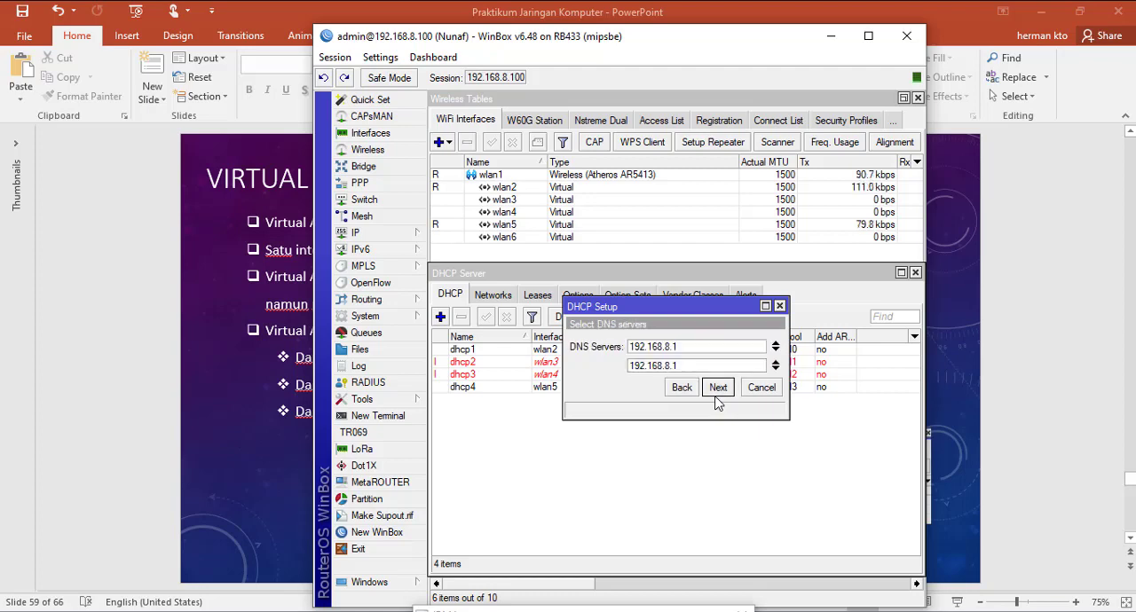
{"action": "left_click", "coordinate": [716, 395]}
{"action": "left_click", "coordinate": [716, 395]}
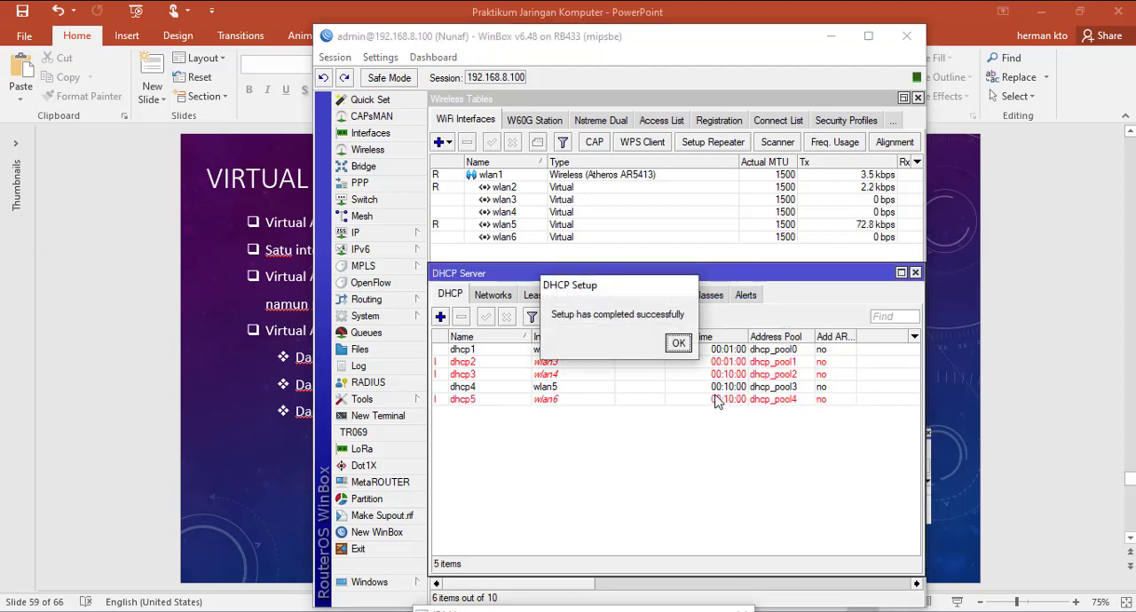
{"action": "left_click", "coordinate": [677, 345]}
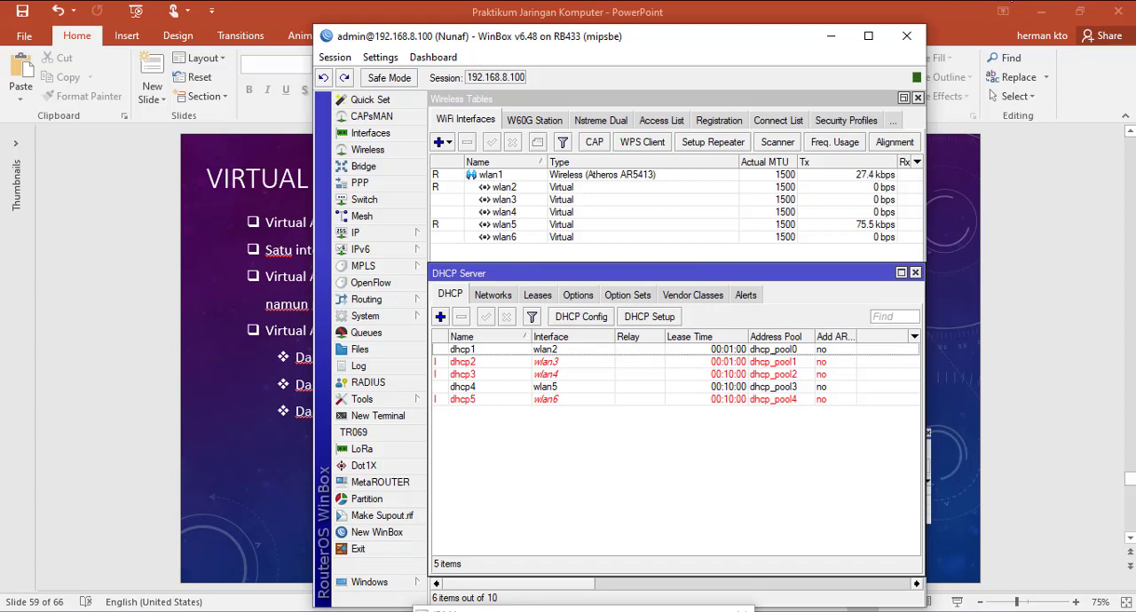
Step: Connect the computer's Wi-Fi to the open network tamu in Windows
{"action": "left_click", "coordinate": [1011, 0]}
{"action": "scroll", "coordinate": [1046, 186], "scroll_direction": "down", "scroll_amount": 1}
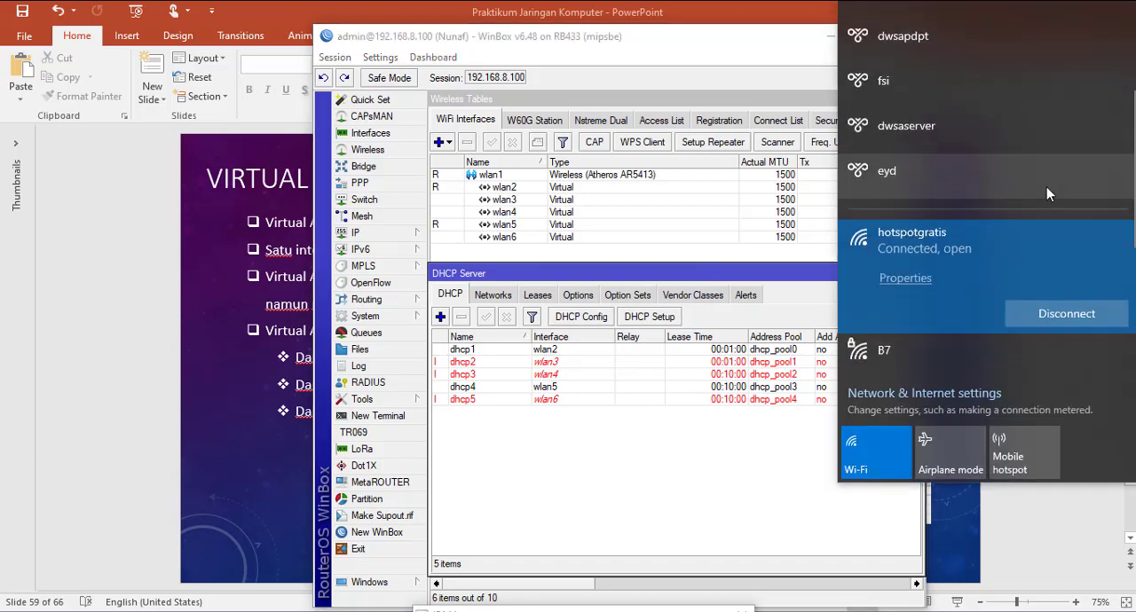
{"action": "scroll", "coordinate": [1046, 186], "scroll_direction": "down", "scroll_amount": 4}
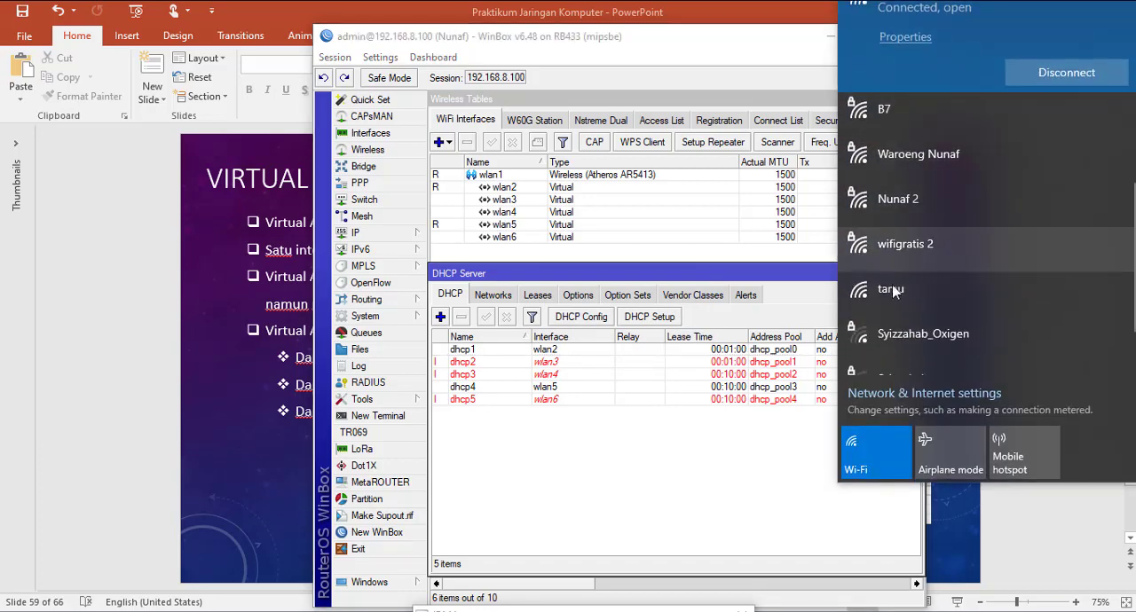
{"action": "left_click", "coordinate": [896, 295]}
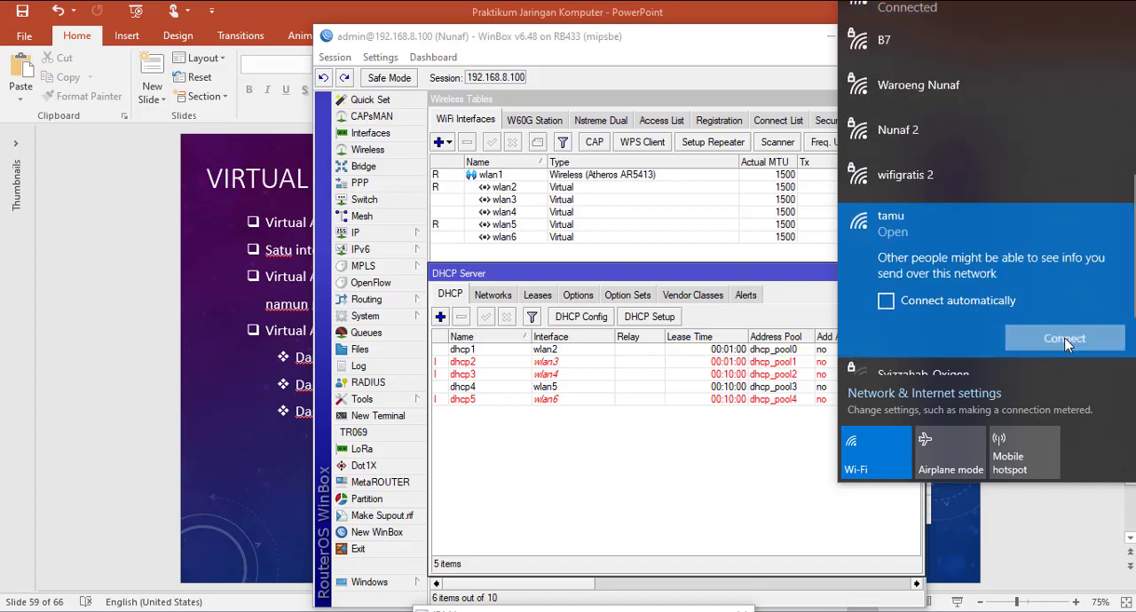
{"action": "left_click", "coordinate": [1065, 340]}
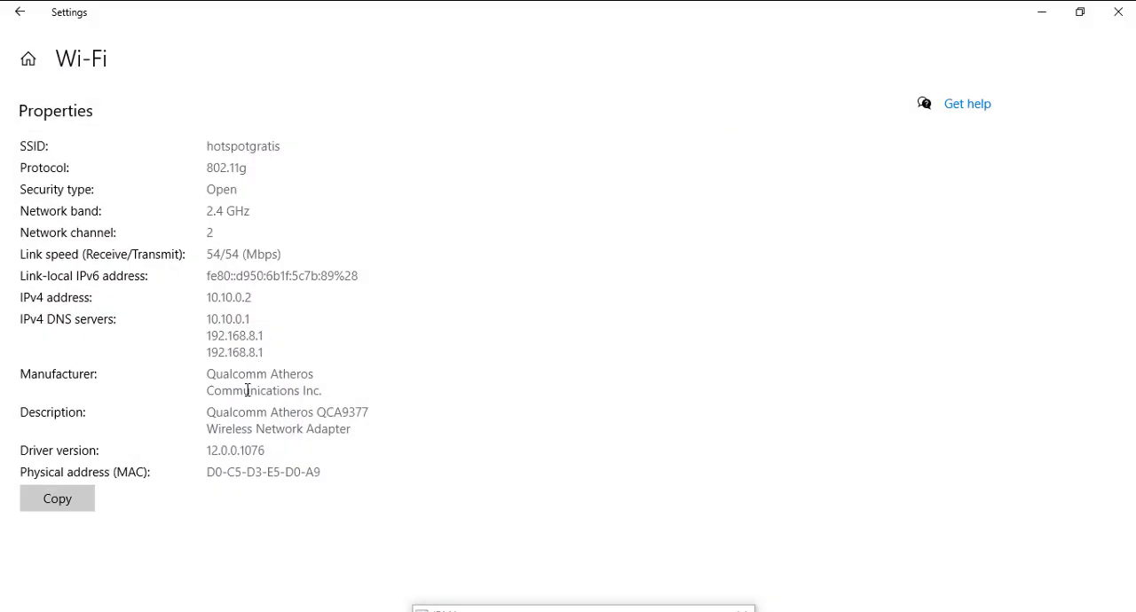
Step: Check the hardware properties of the tamu Wi-Fi connection in Windows Settings, then minimize Settings
{"action": "left_click", "coordinate": [20, 12]}
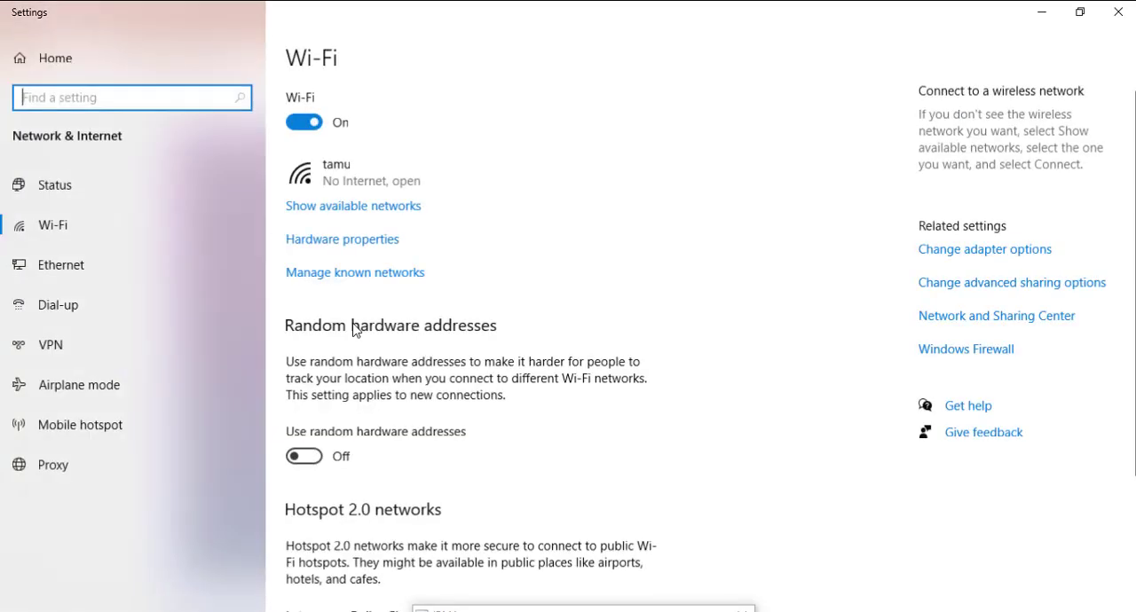
{"action": "left_click", "coordinate": [362, 242]}
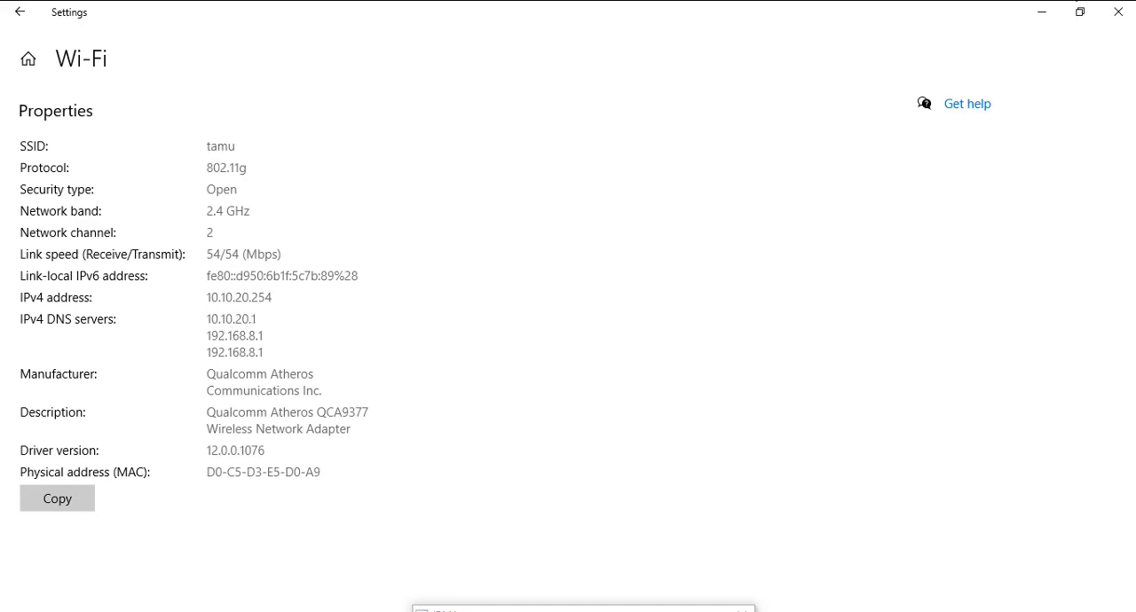
{"action": "left_click", "coordinate": [1046, 13]}
Step: Return to WinBox and examine the DHCP server's leases, selecting the lease issued by dhcp5
{"action": "left_click", "coordinate": [571, 258]}
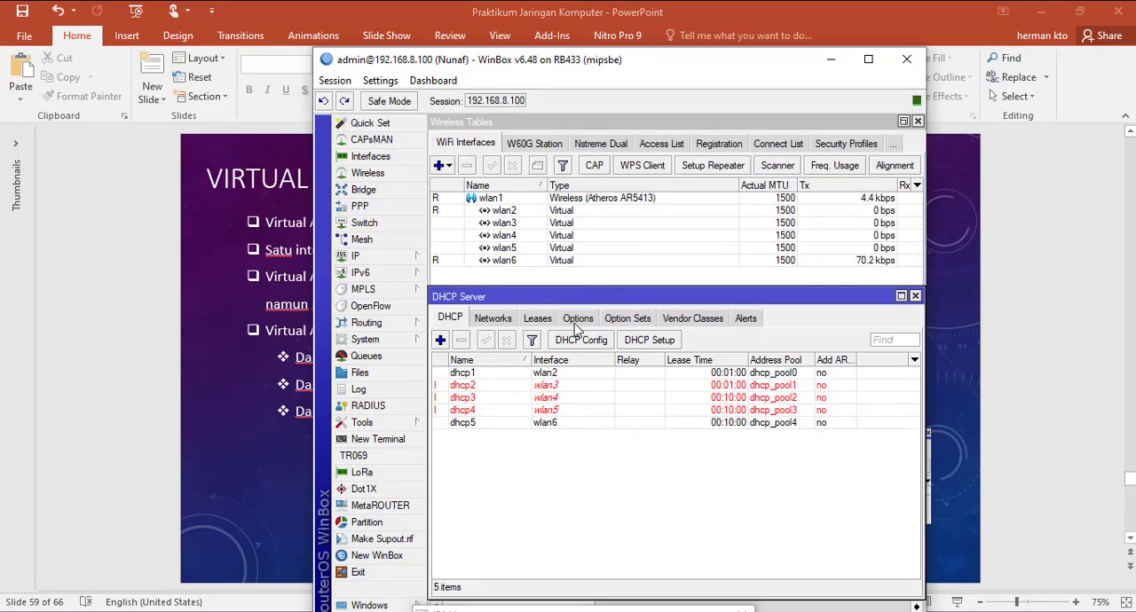
{"action": "left_click", "coordinate": [537, 318]}
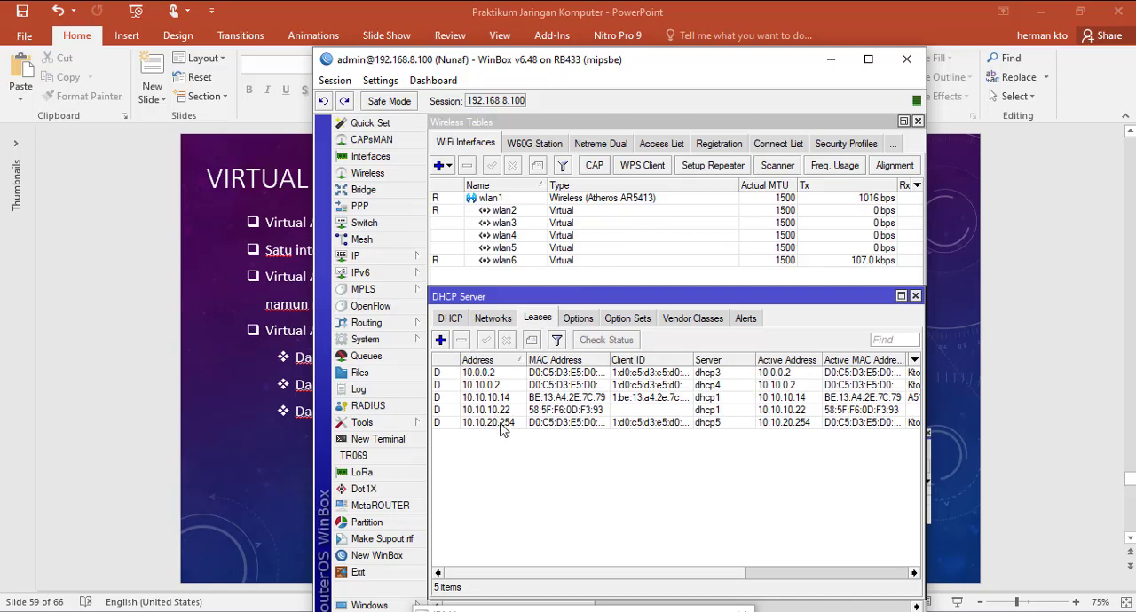
{"action": "left_click", "coordinate": [510, 426]}
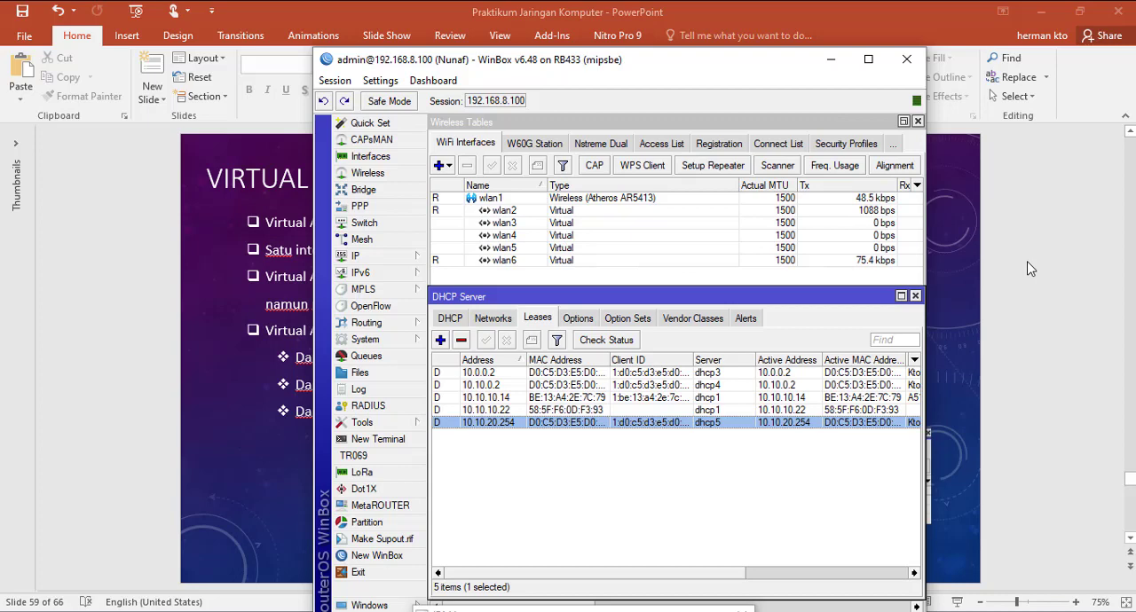
Step: Look through the wireless Connect List and Access List, and display the Registration table of connected clients
{"action": "left_click", "coordinate": [661, 146]}
{"action": "left_click", "coordinate": [703, 147]}
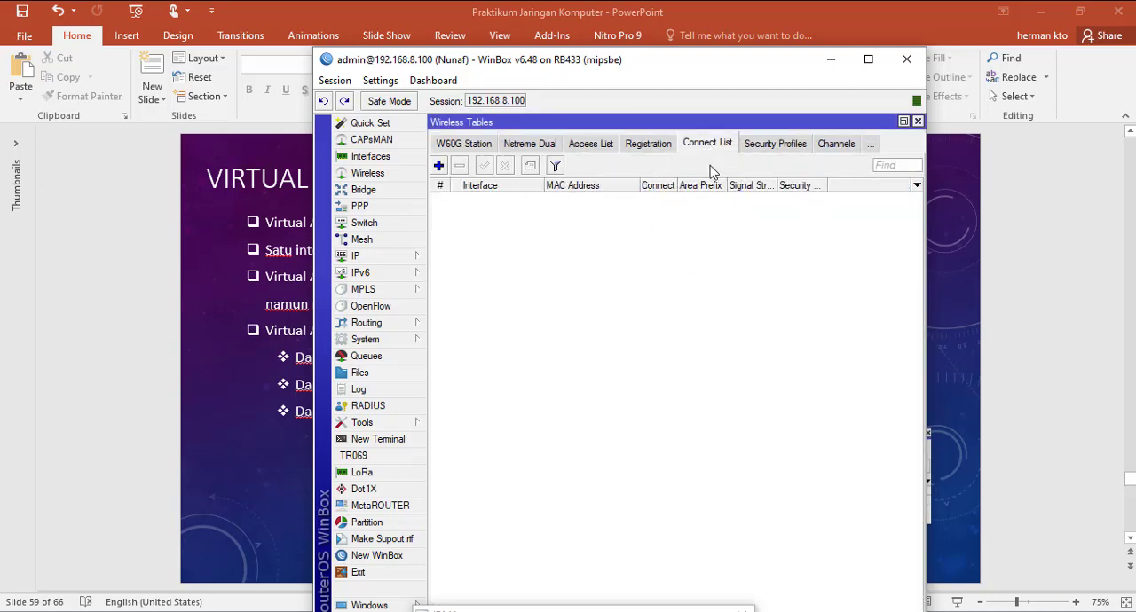
{"action": "left_click", "coordinate": [575, 147]}
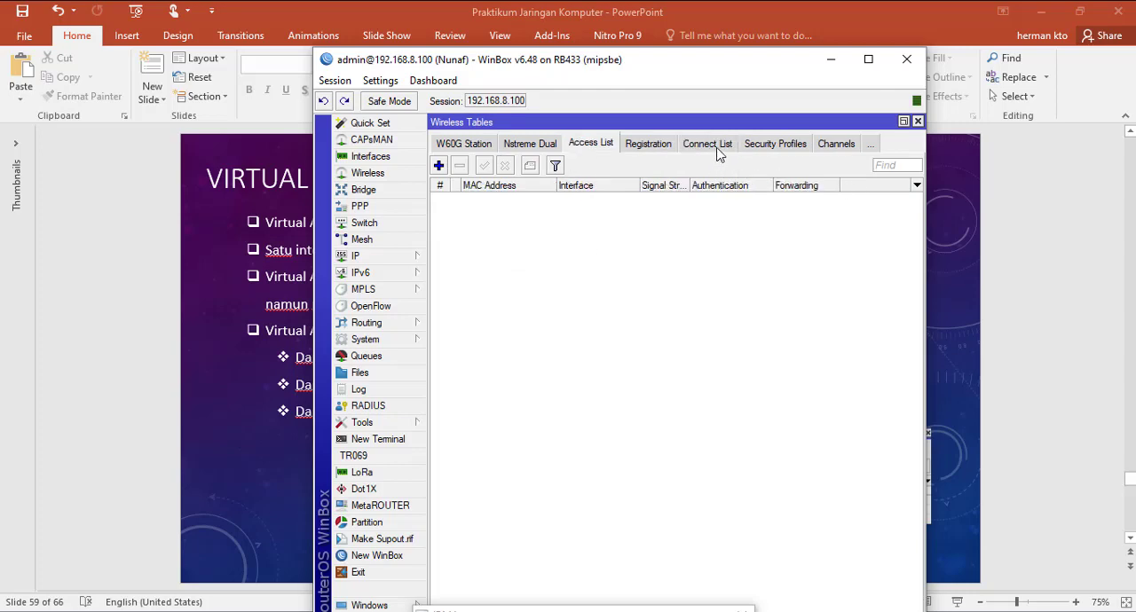
{"action": "left_click", "coordinate": [651, 146]}
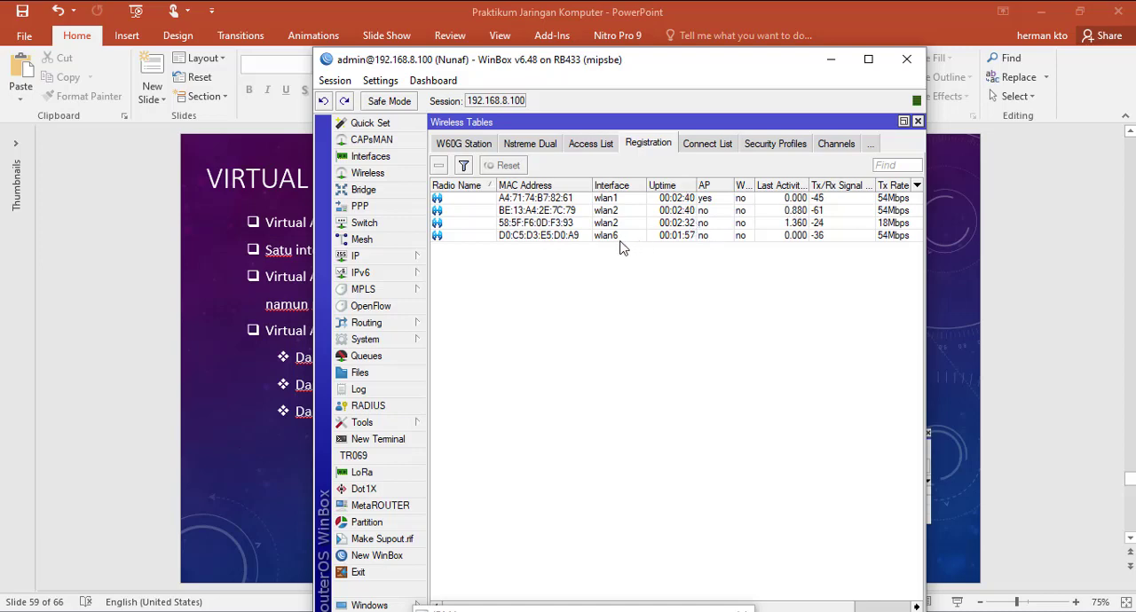
Step: Examine the actions available for the client registered on wlan6 in the Registration table
{"action": "left_click", "coordinate": [544, 236]}
{"action": "right_click", "coordinate": [545, 242]}
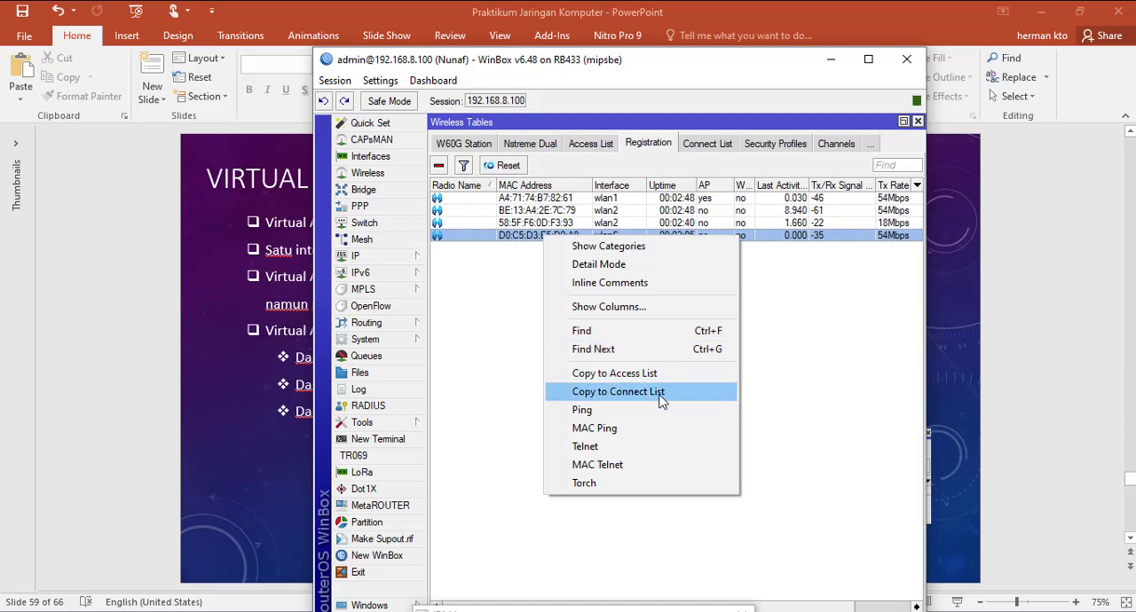
{"action": "left_click", "coordinate": [493, 314]}
{"action": "left_click", "coordinate": [556, 239]}
{"action": "right_click", "coordinate": [556, 242]}
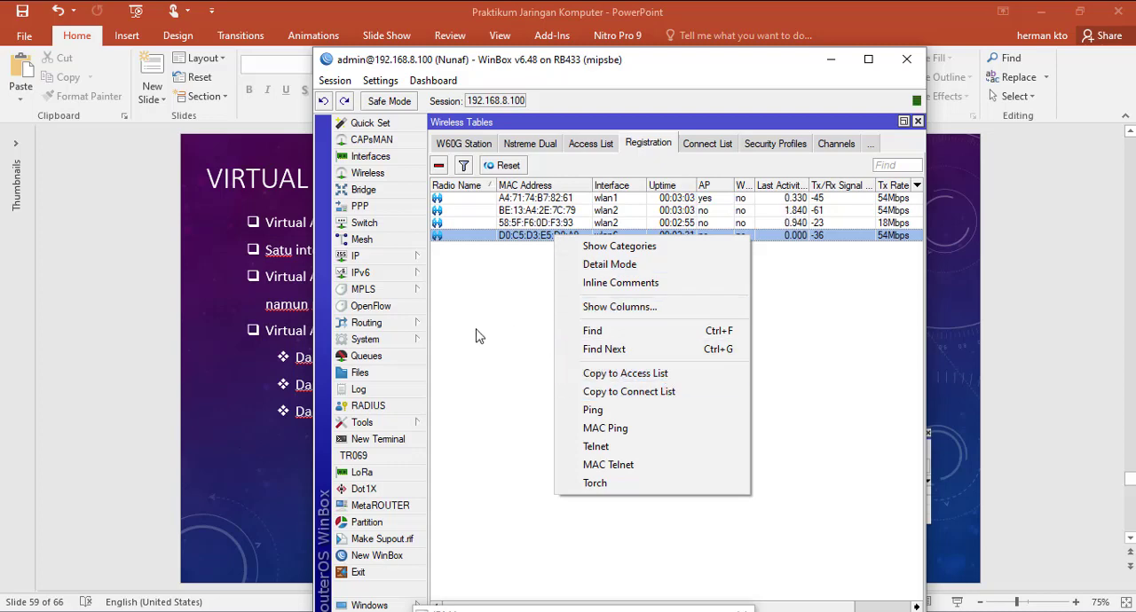
{"action": "left_click", "coordinate": [506, 267]}
{"action": "left_click", "coordinate": [537, 240]}
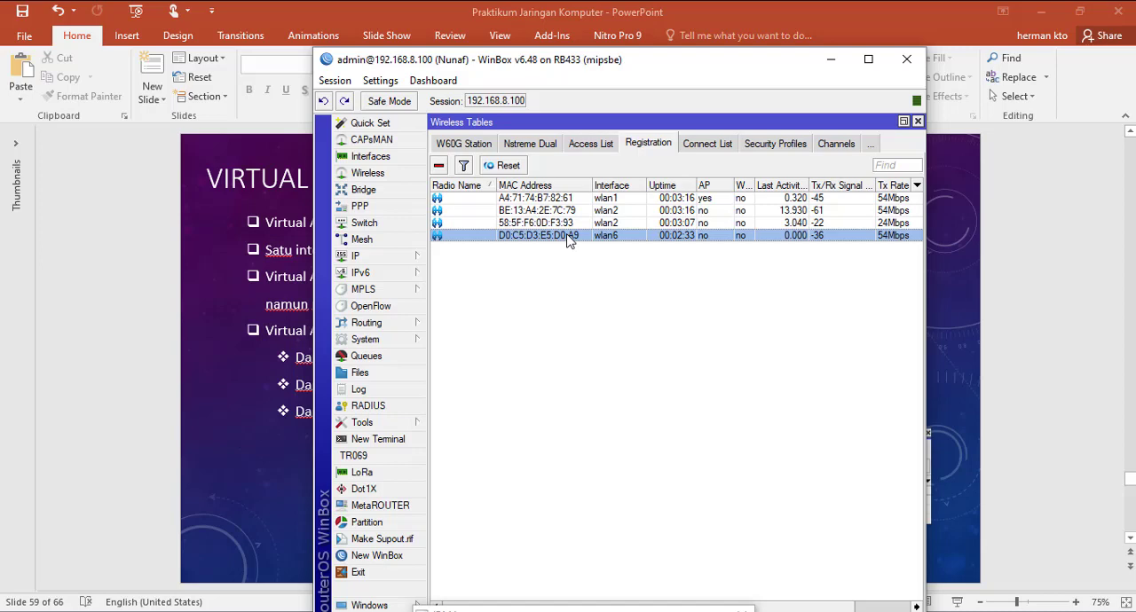
{"action": "right_click", "coordinate": [569, 241]}
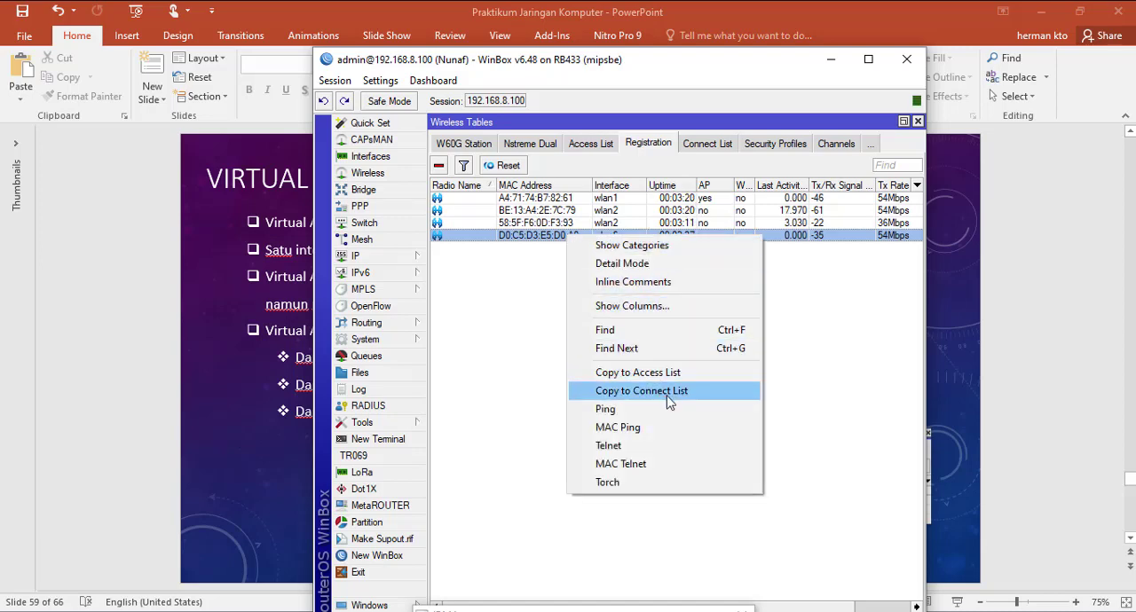
{"action": "left_click", "coordinate": [507, 395]}
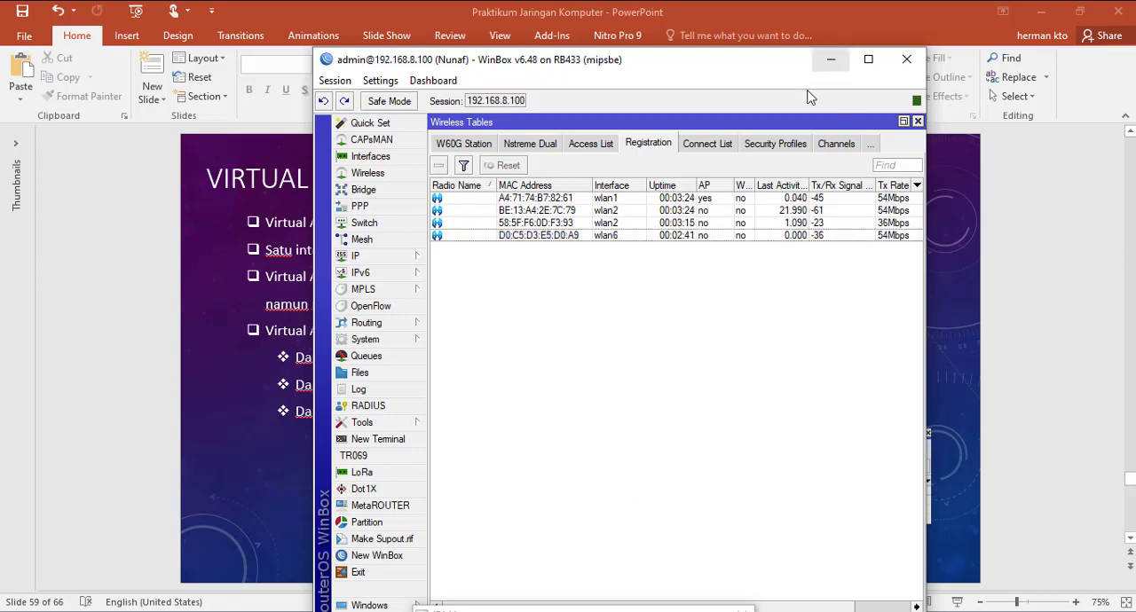
Step: Copy the client registered on wlan6 to the Connect List and display that list
{"action": "right_click", "coordinate": [589, 237]}
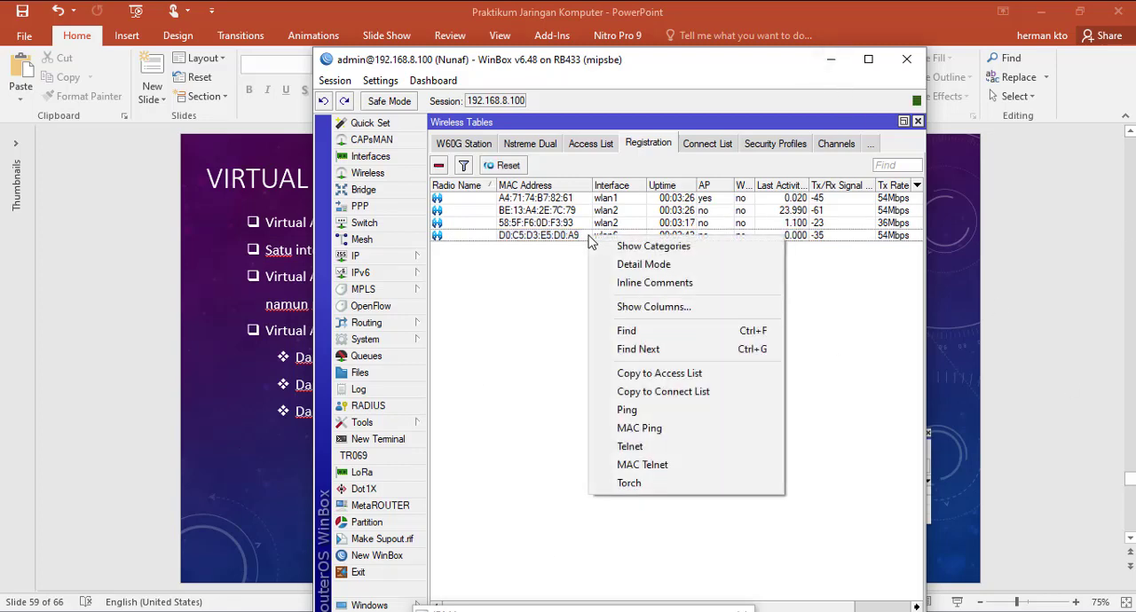
{"action": "left_click", "coordinate": [566, 237]}
{"action": "right_click", "coordinate": [566, 237]}
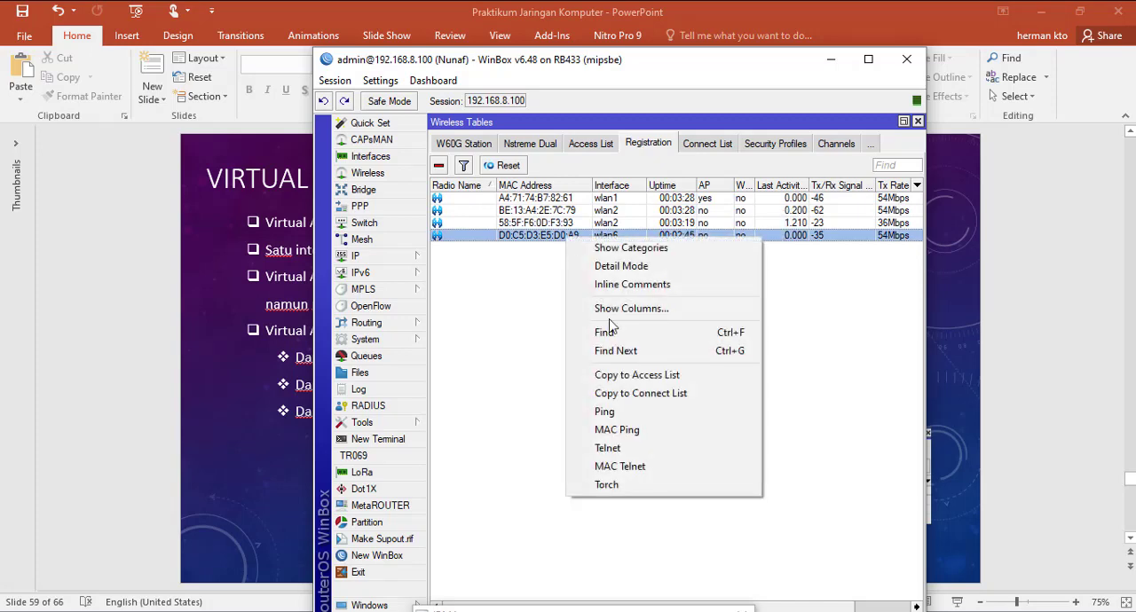
{"action": "left_click", "coordinate": [661, 393]}
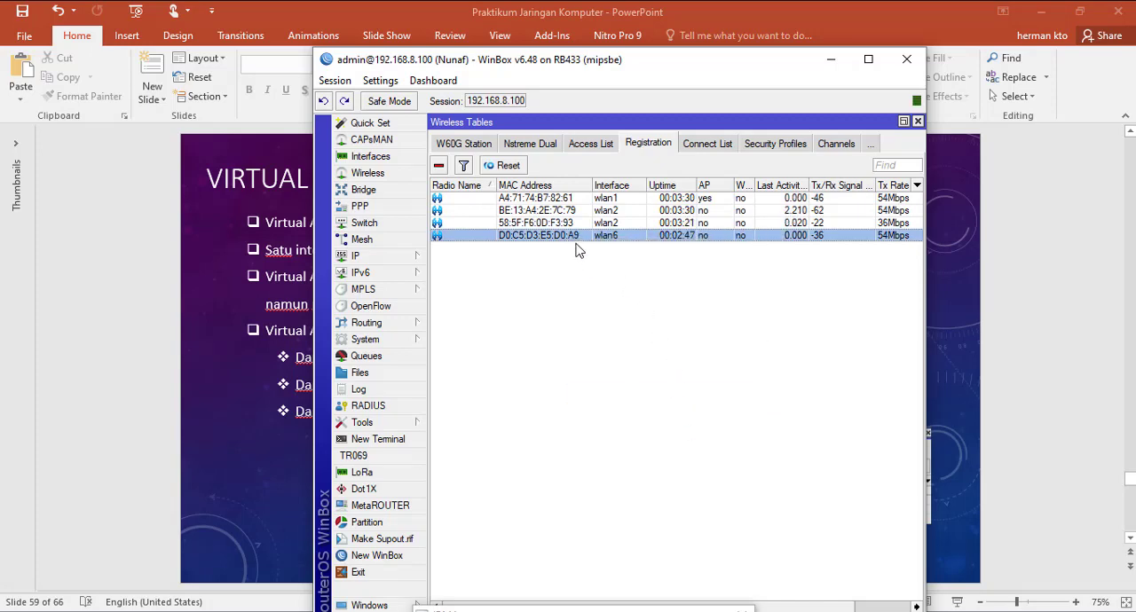
{"action": "left_click", "coordinate": [689, 151]}
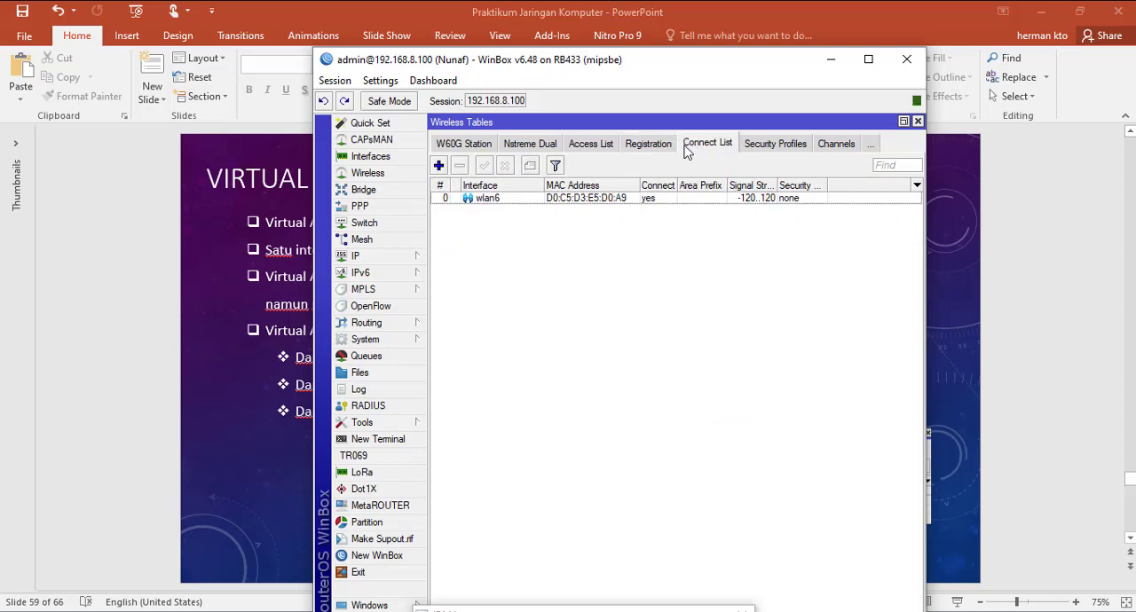
Step: Copy the client registered on wlan6 to the Access List and widen that list's MAC Address column to show the full address
{"action": "left_click", "coordinate": [650, 149]}
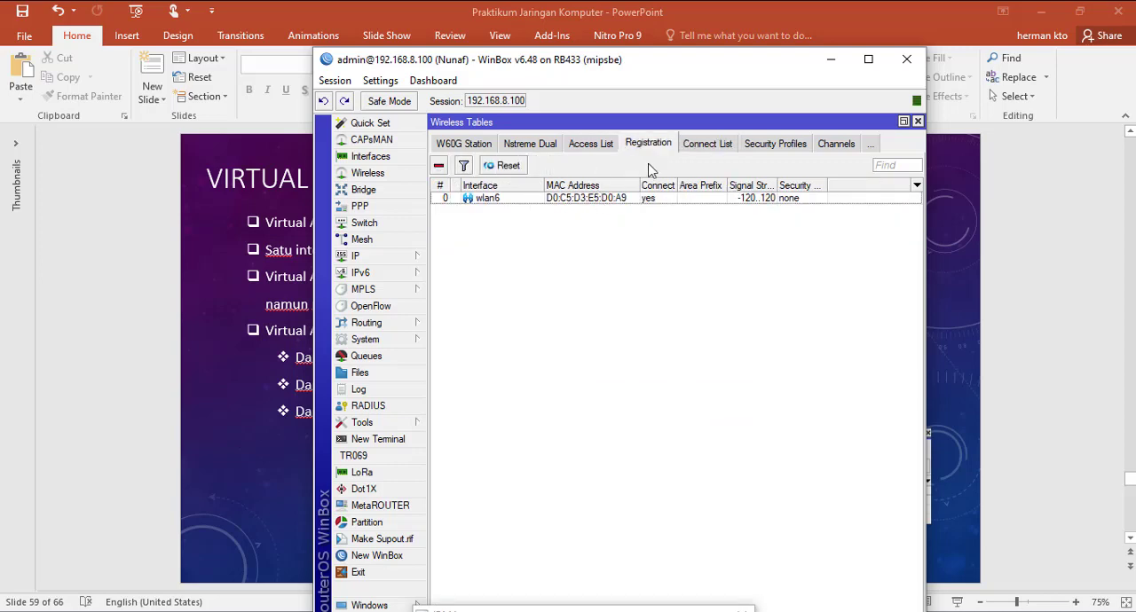
{"action": "left_click", "coordinate": [581, 148]}
{"action": "left_click", "coordinate": [665, 143]}
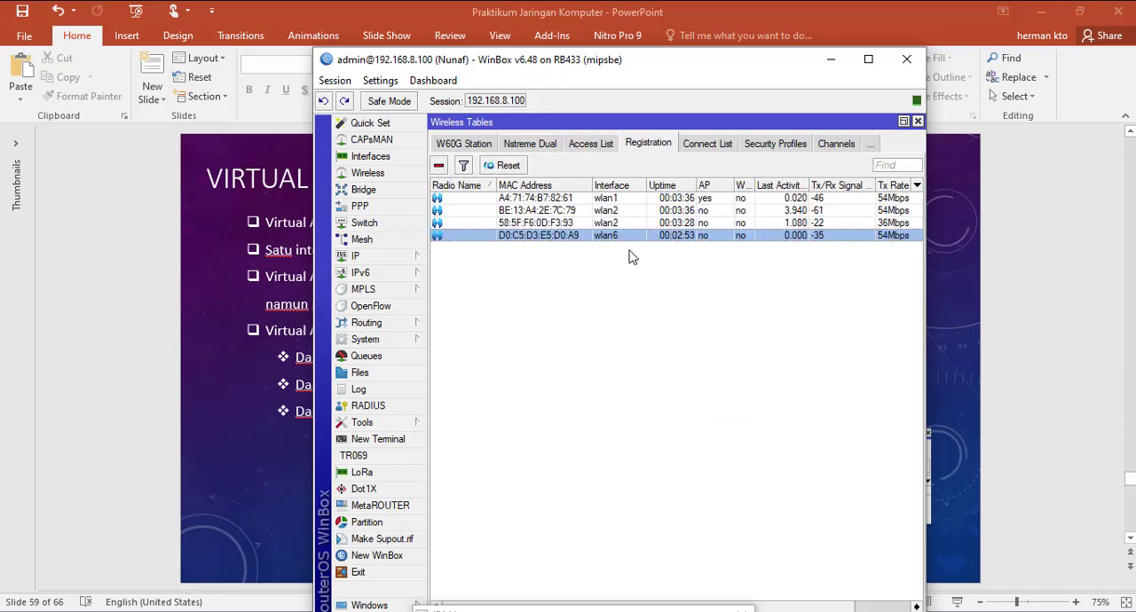
{"action": "right_click", "coordinate": [612, 240]}
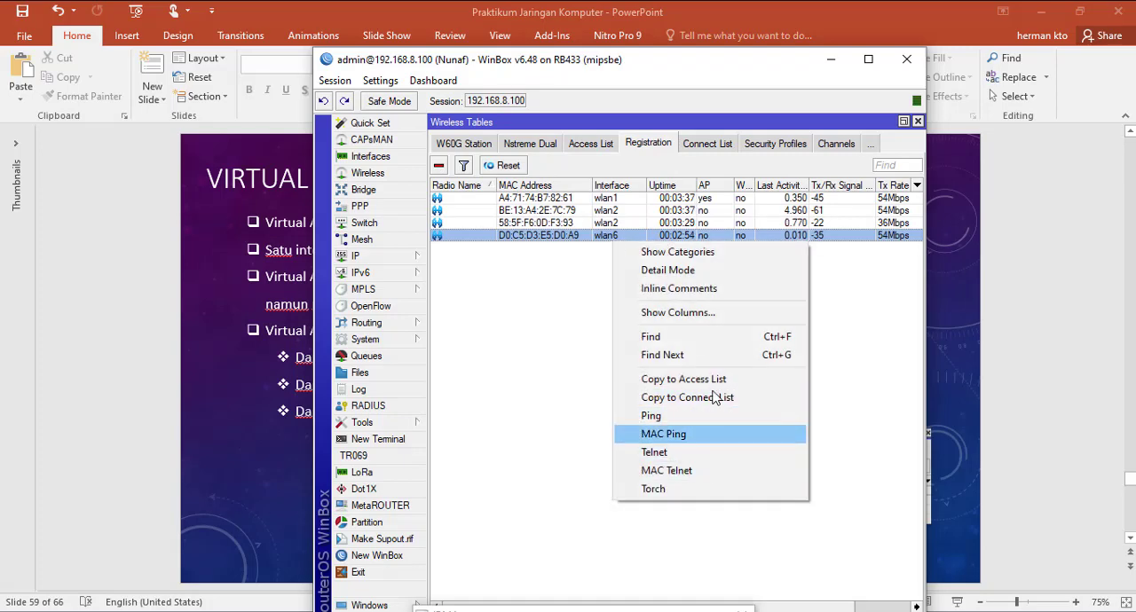
{"action": "left_click", "coordinate": [685, 379]}
{"action": "left_click", "coordinate": [591, 146]}
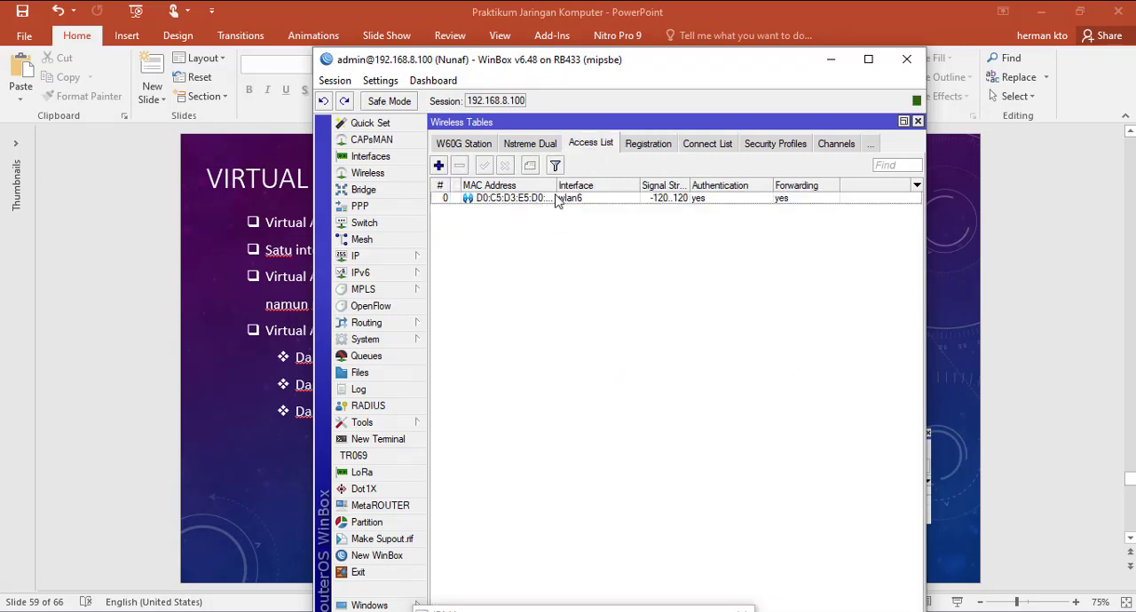
{"action": "left_click_drag", "start_coordinate": [557, 185], "coordinate": [577, 188]}
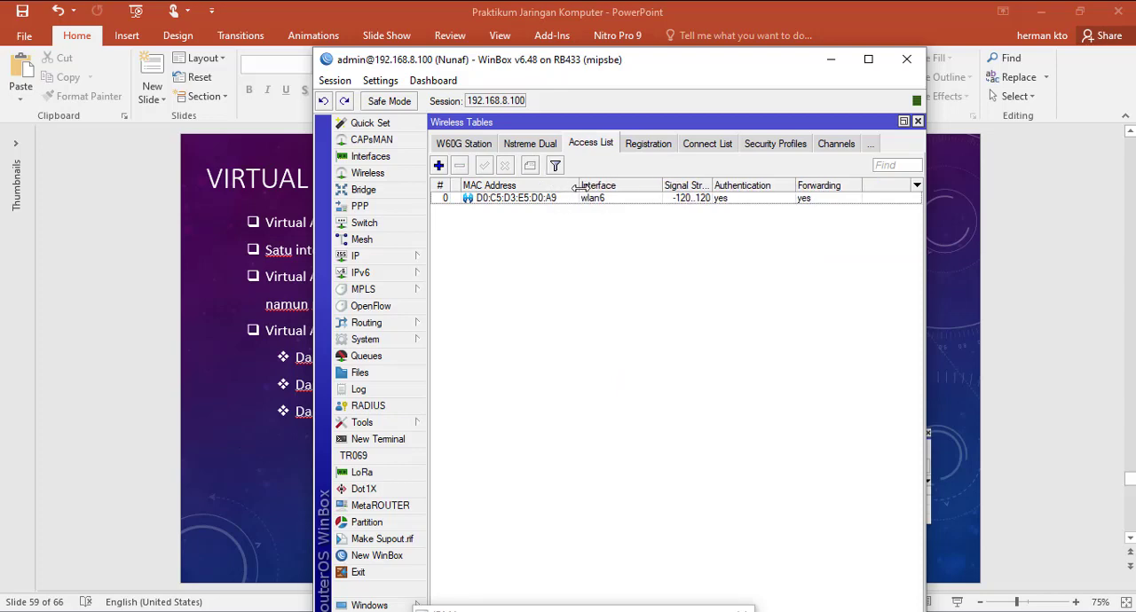
Step: Compare the wlan6 client's entries in the Registration table, Connect List and Access List, and view the security profiles
{"action": "left_click", "coordinate": [648, 144]}
{"action": "left_click", "coordinate": [648, 236]}
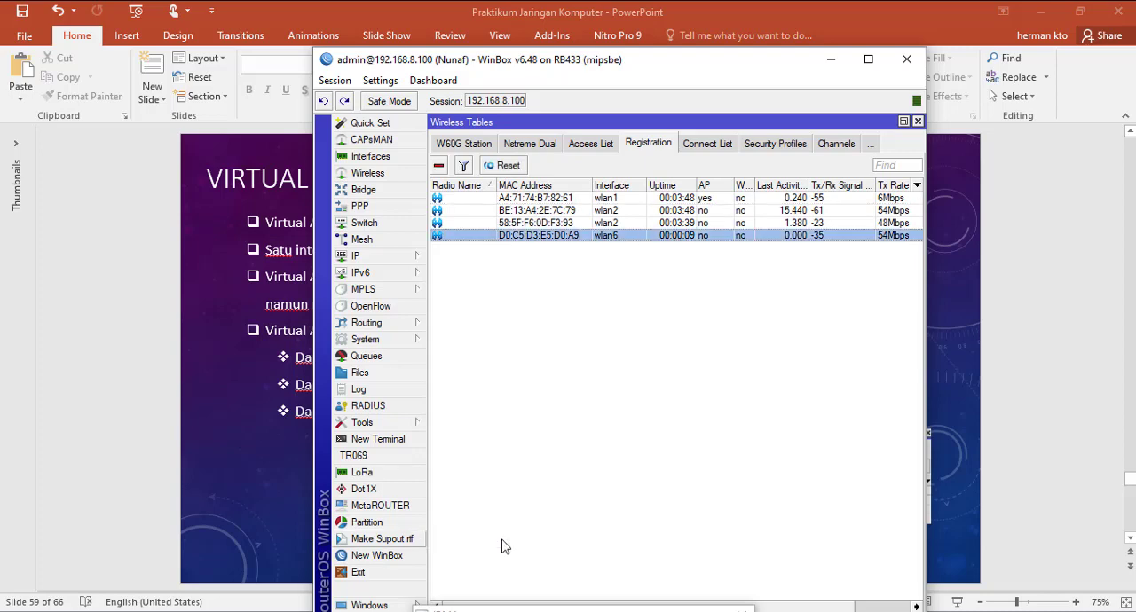
{"action": "left_click", "coordinate": [707, 149]}
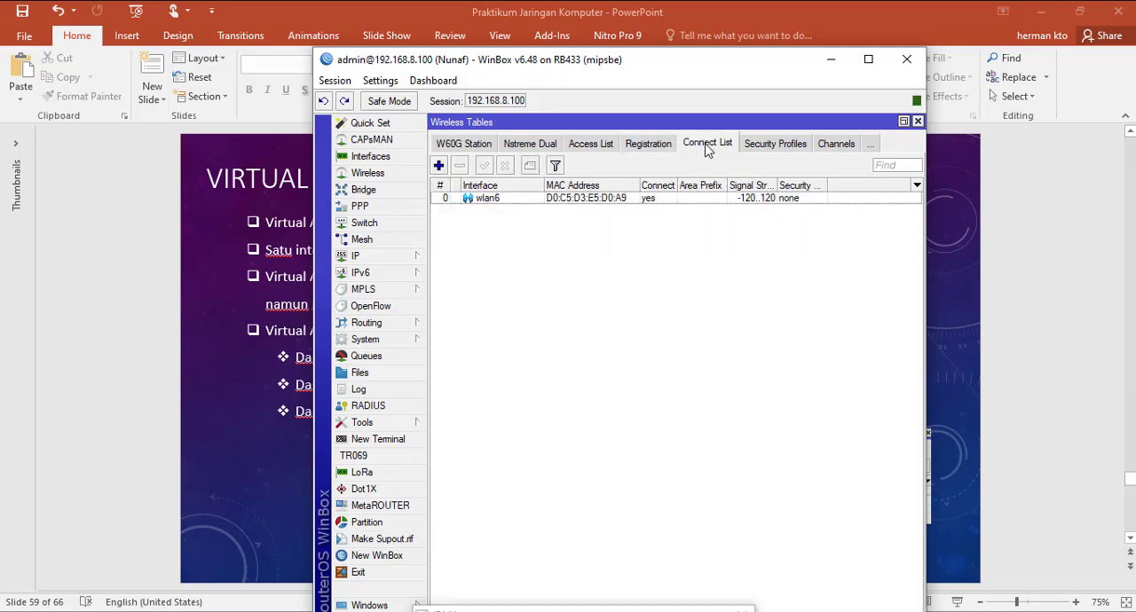
{"action": "left_click", "coordinate": [600, 200]}
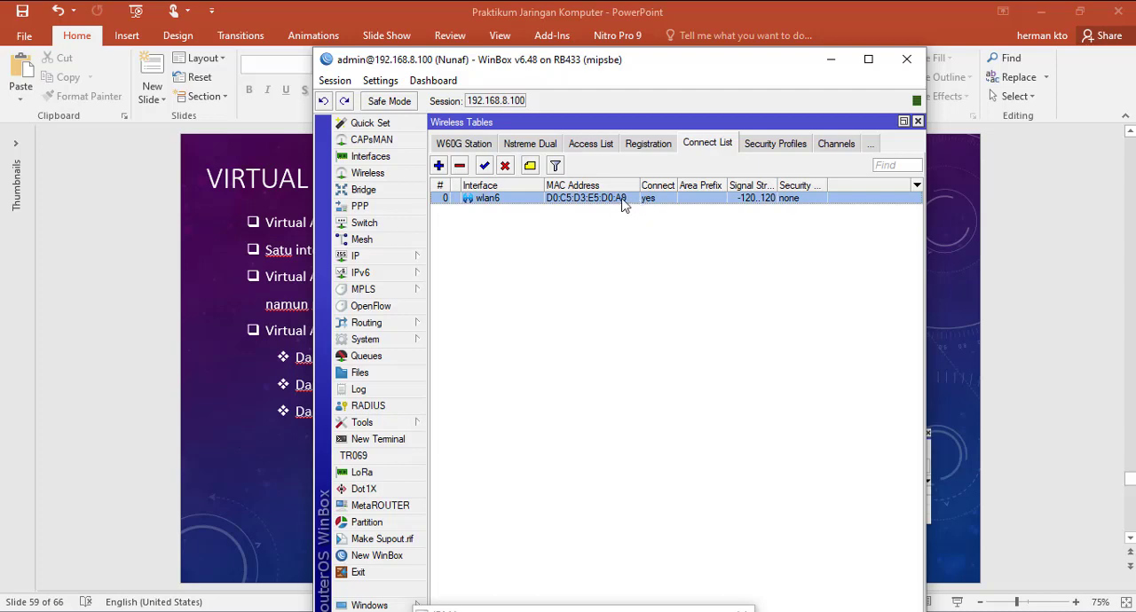
{"action": "left_click", "coordinate": [596, 144]}
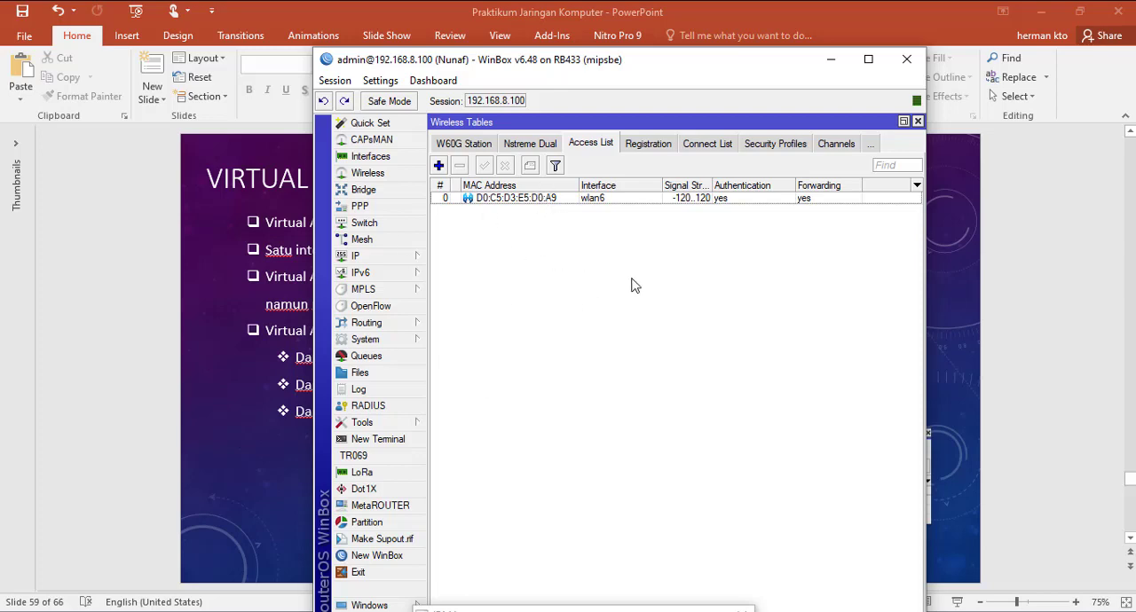
{"action": "left_click", "coordinate": [775, 144]}
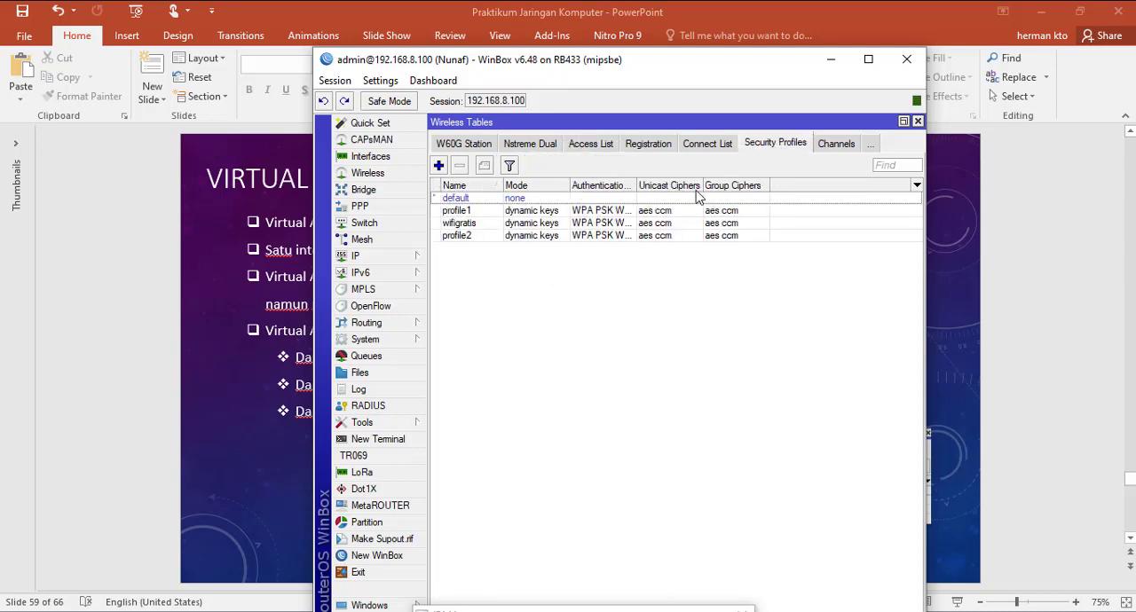
Step: Minimize WinBox and advance the PowerPoint presentation to the slide "Drop Koneksi Antar Client"
{"action": "left_click", "coordinate": [831, 59]}
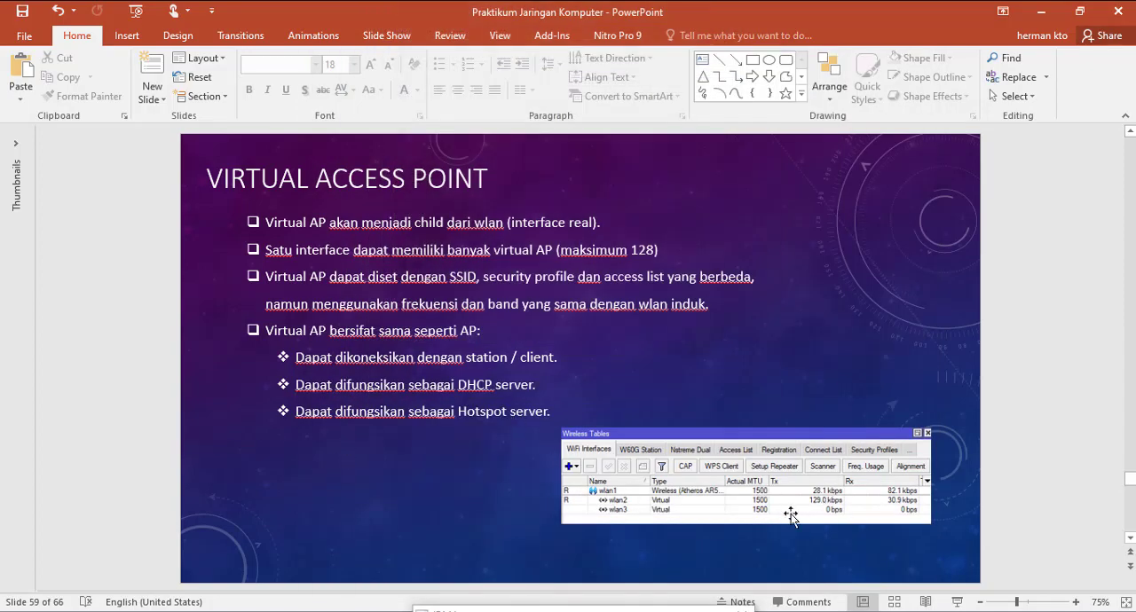
{"action": "scroll", "coordinate": [347, 466], "scroll_direction": "down", "scroll_amount": 1}
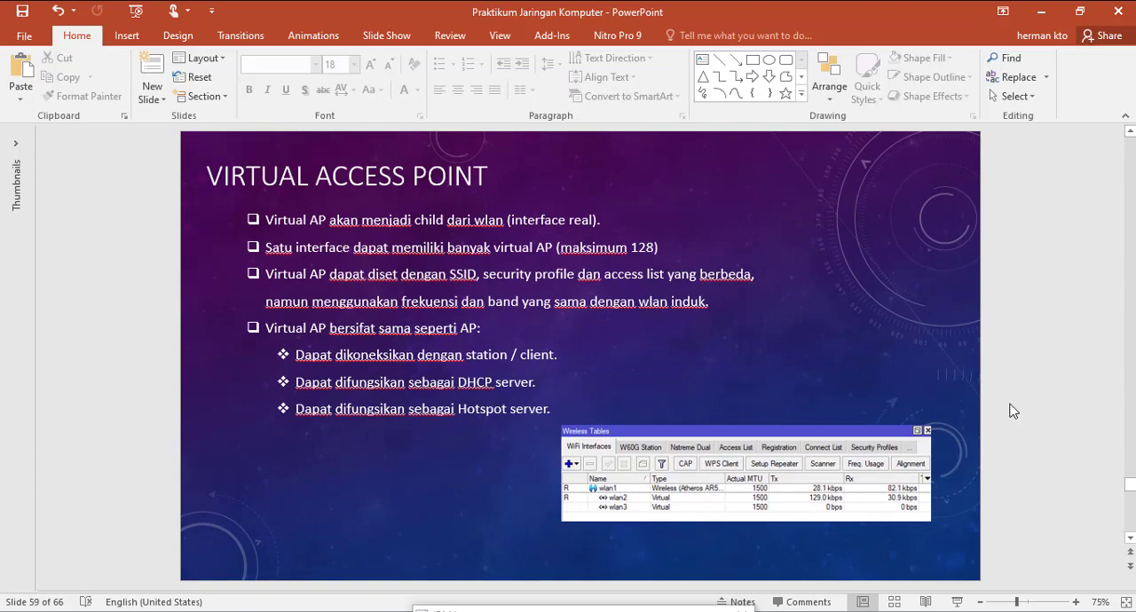
{"action": "scroll", "coordinate": [1013, 411], "scroll_direction": "down", "scroll_amount": 2}
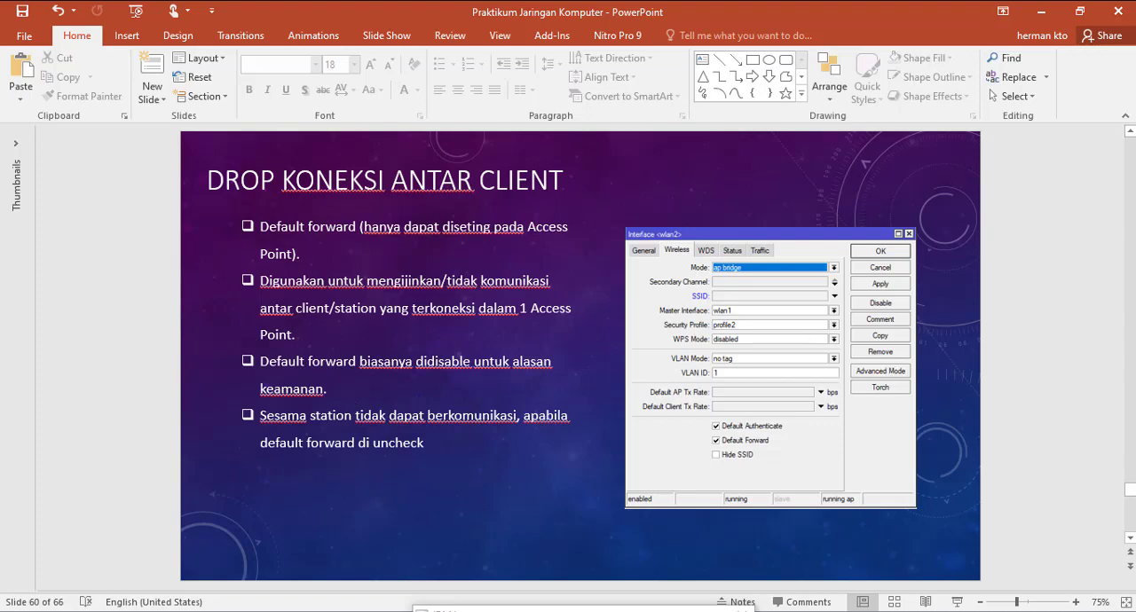
Step: Switch to WinBox, try turning off Default Forward for wlan2, and check the wireless settings of wlan3
{"action": "key", "text": "alt+Tab"}
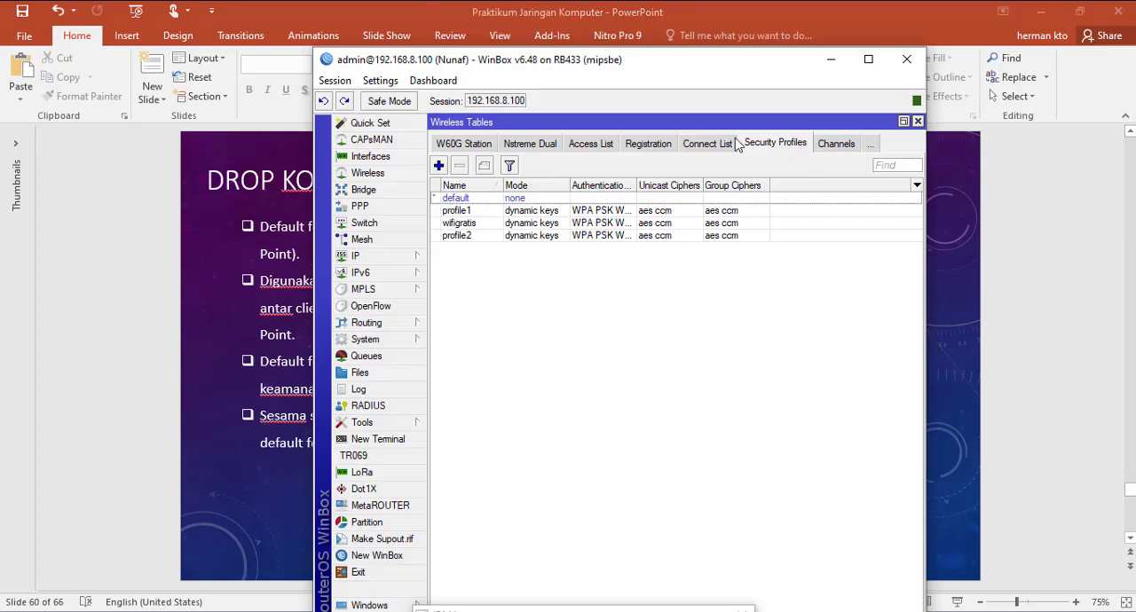
{"action": "left_click", "coordinate": [459, 146]}
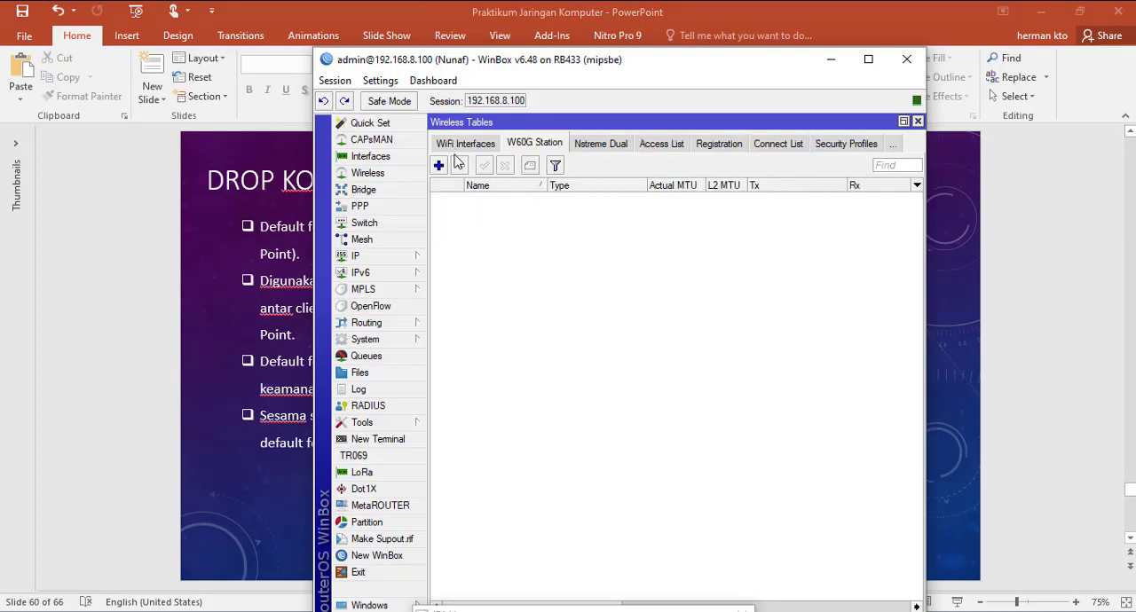
{"action": "left_click", "coordinate": [451, 148]}
{"action": "double_click", "coordinate": [527, 213]}
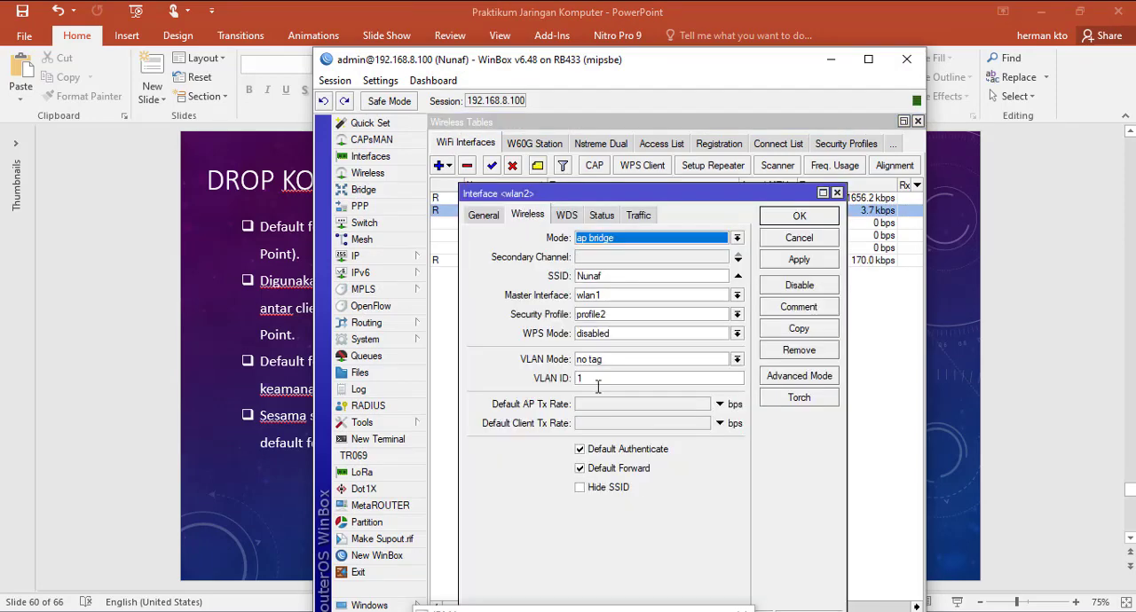
{"action": "left_click", "coordinate": [582, 473]}
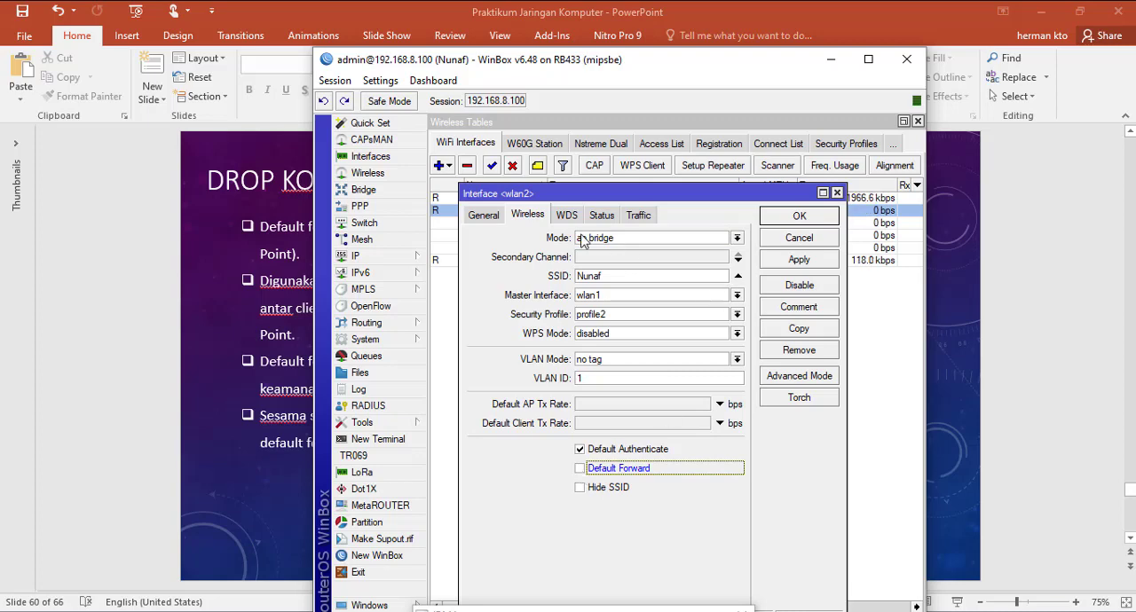
{"action": "left_click", "coordinate": [790, 241]}
{"action": "double_click", "coordinate": [523, 223]}
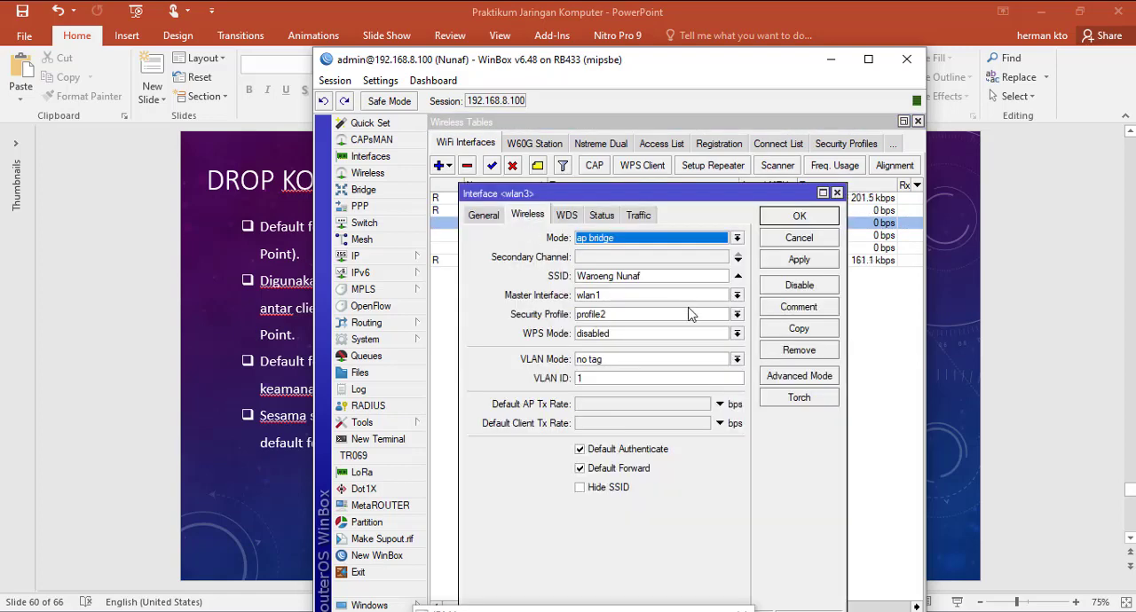
{"action": "left_click", "coordinate": [803, 240]}
Step: Turn off Default Forward in the wireless settings of wlan6 with SSID tamu, and switch back to the PowerPoint slide
{"action": "double_click", "coordinate": [524, 260]}
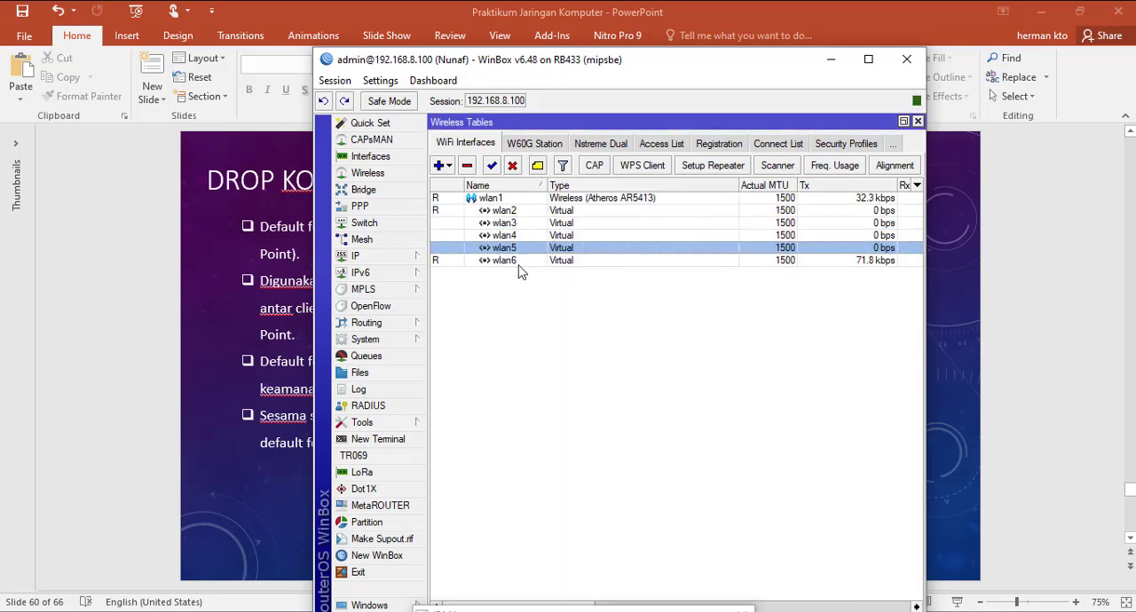
{"action": "left_click", "coordinate": [593, 470]}
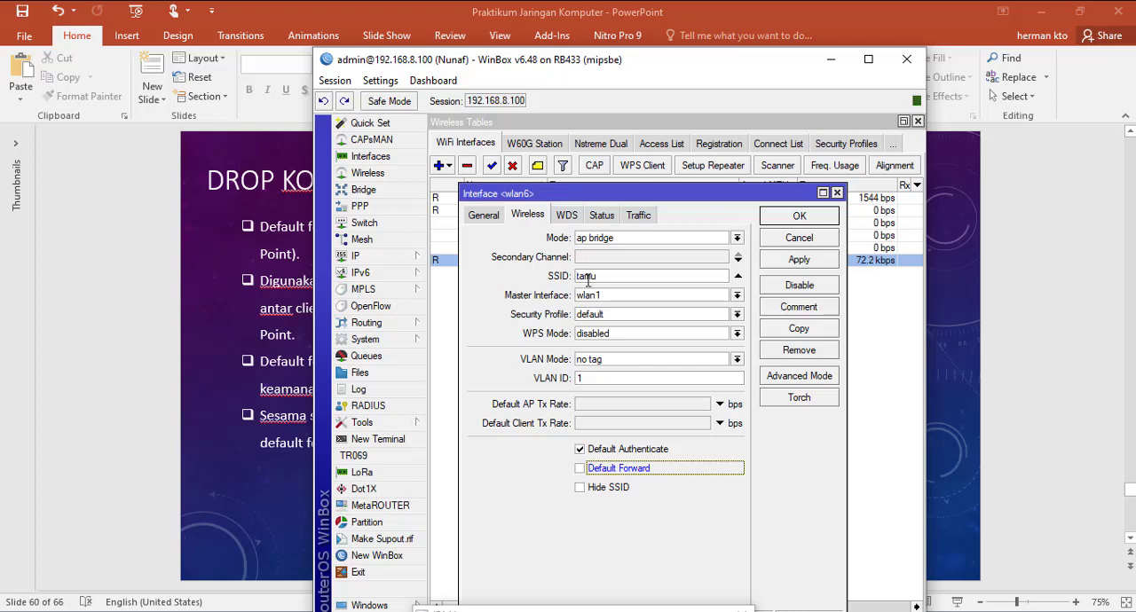
{"action": "left_click_drag", "start_coordinate": [618, 281], "coordinate": [507, 319]}
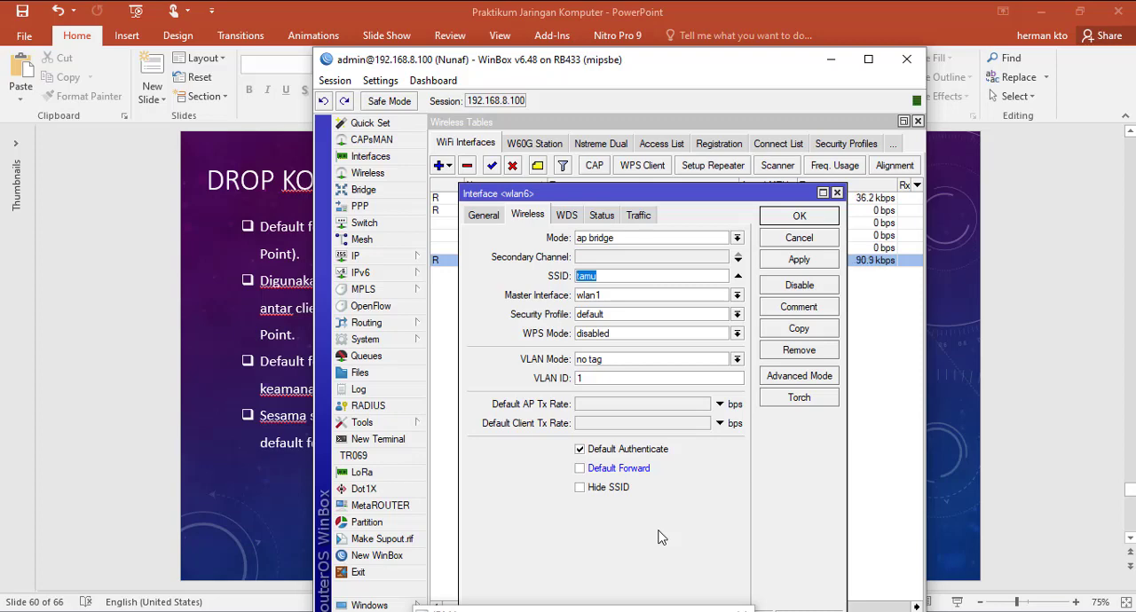
{"action": "left_click", "coordinate": [580, 469]}
{"action": "left_click", "coordinate": [581, 469]}
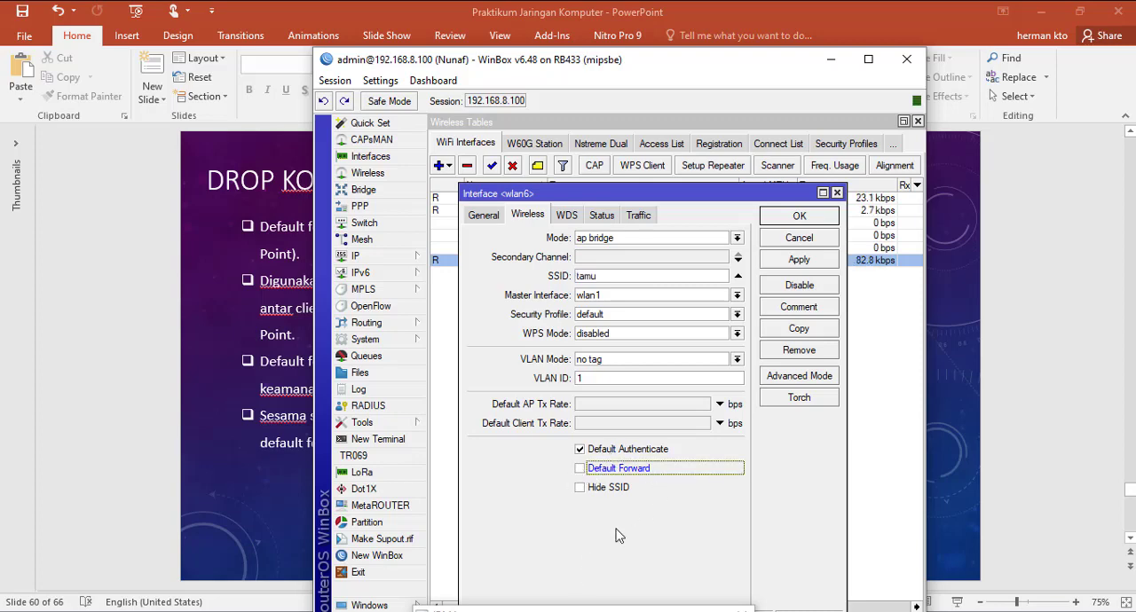
{"action": "left_click", "coordinate": [265, 515]}
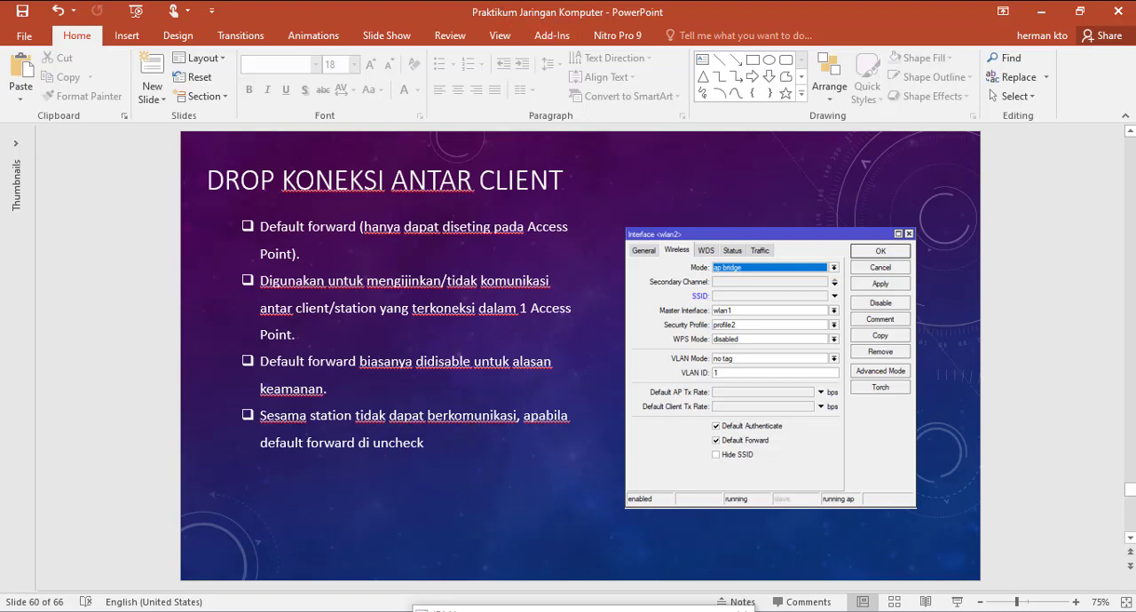
Step: Return to WinBox and discard the pending Default Forward change in the wlan6 interface settings
{"action": "key", "text": "alt+Tab"}
{"action": "left_click", "coordinate": [868, 56]}
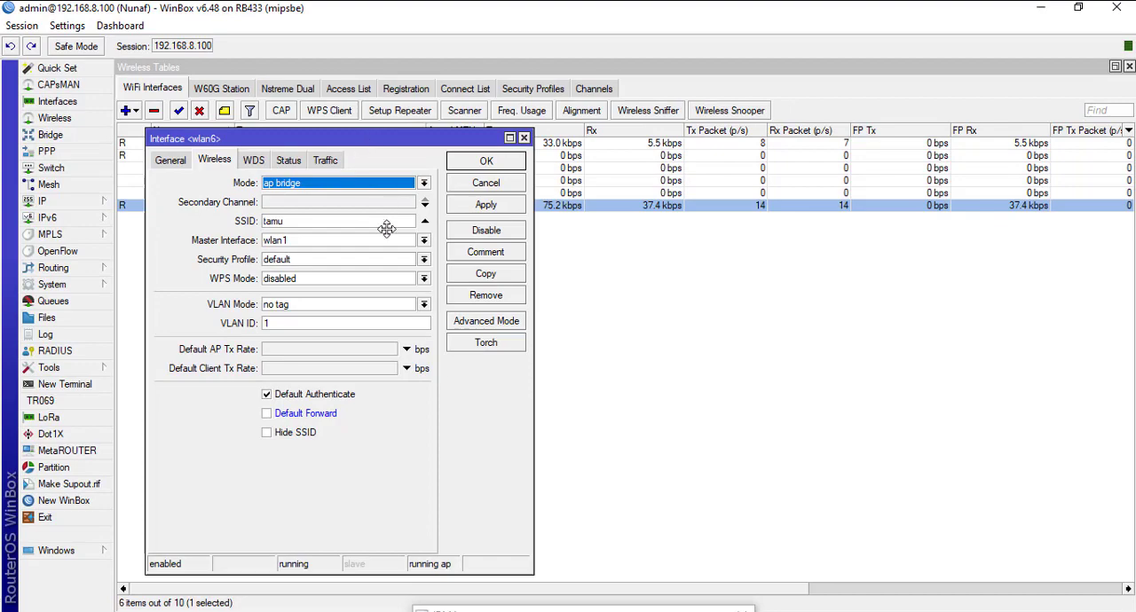
{"action": "left_click_drag", "start_coordinate": [365, 138], "coordinate": [512, 231]}
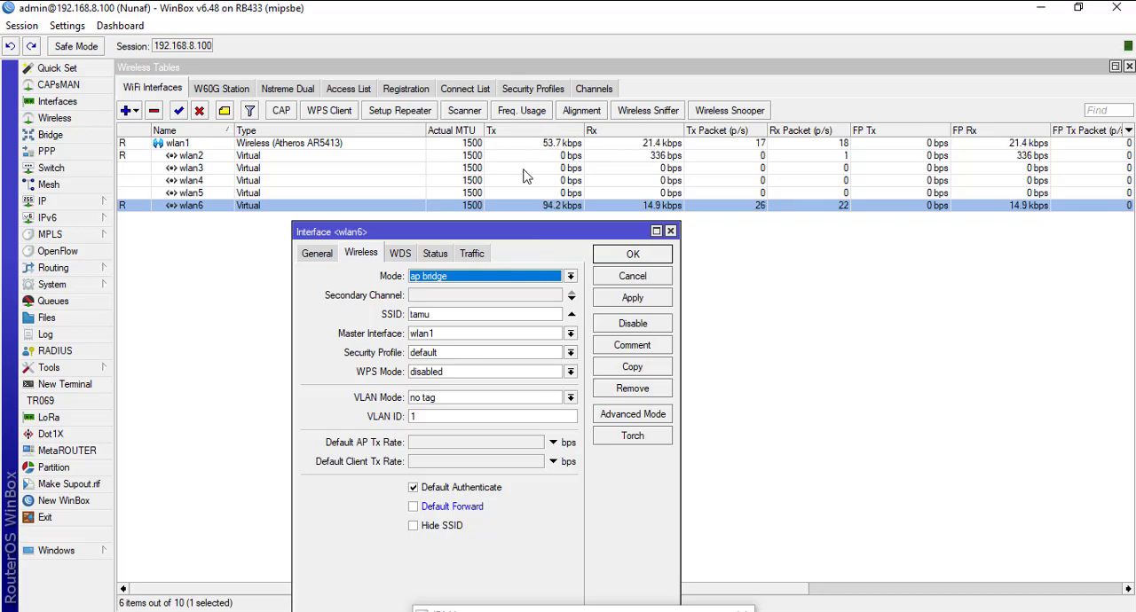
{"action": "left_click", "coordinate": [632, 278]}
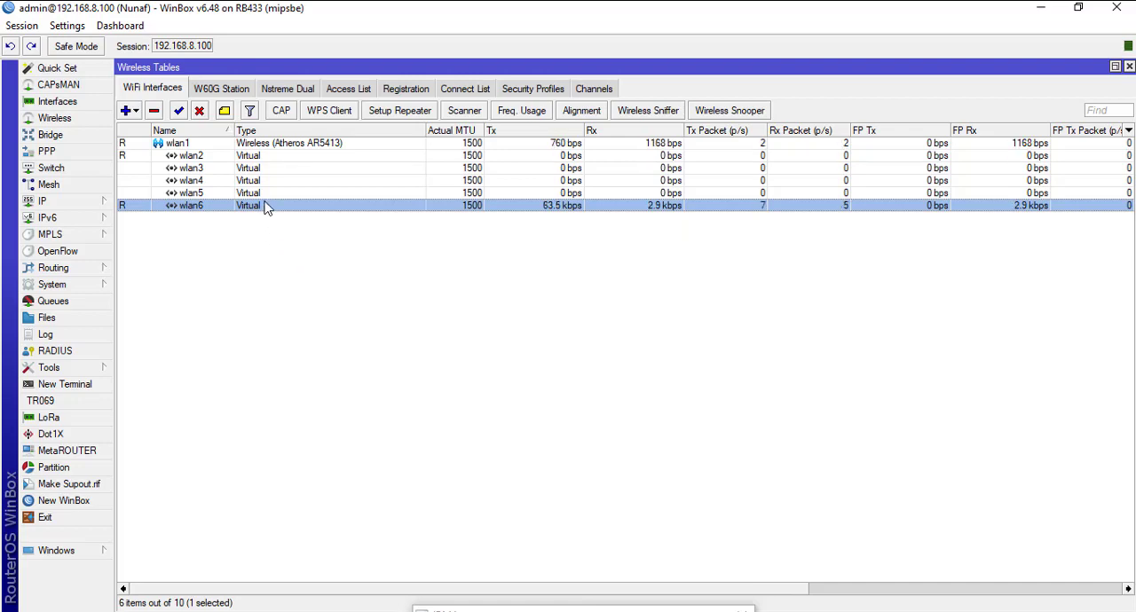
{"action": "key", "text": "Up"}
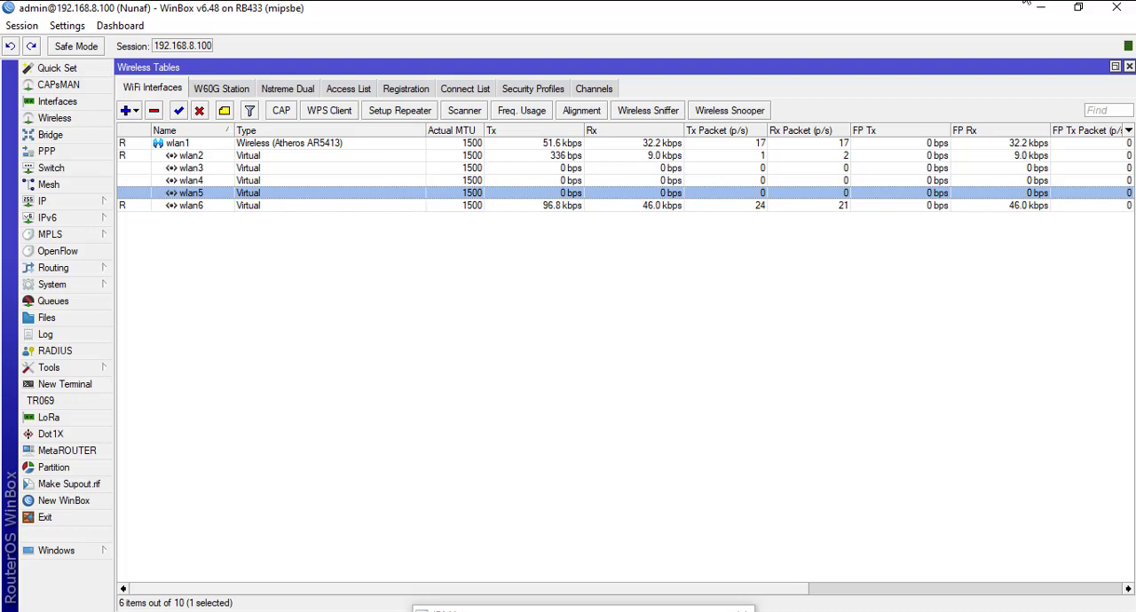
Step: Connect the computer's Wi-Fi to the secured network "wifigratis 2"
{"action": "left_click", "coordinate": [996, 0]}
{"action": "scroll", "coordinate": [978, 315], "scroll_direction": "down", "scroll_amount": 4}
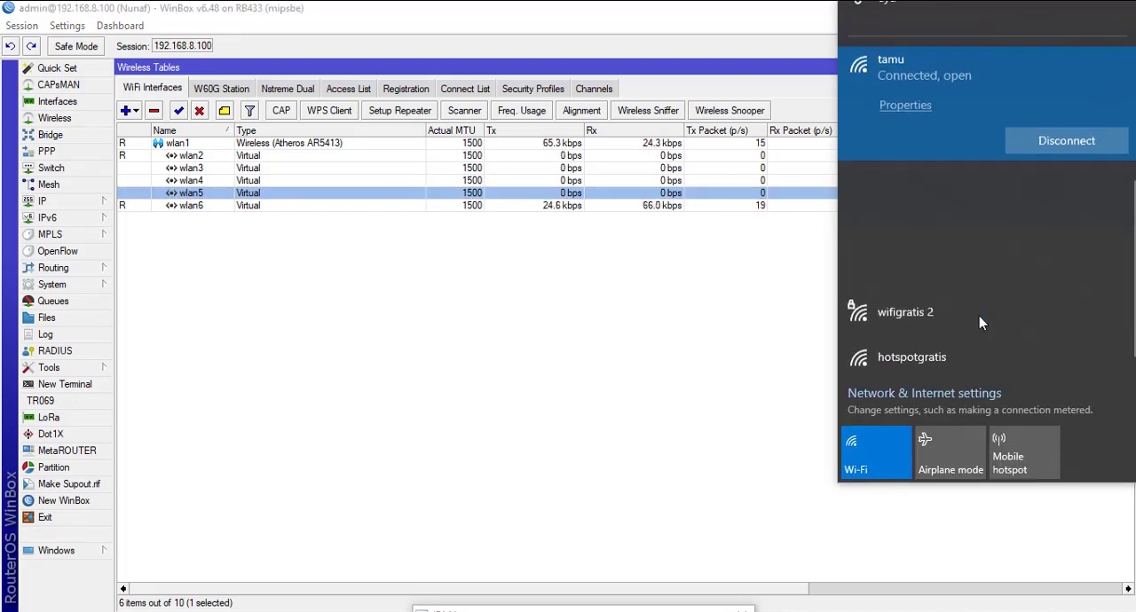
{"action": "left_click", "coordinate": [911, 325]}
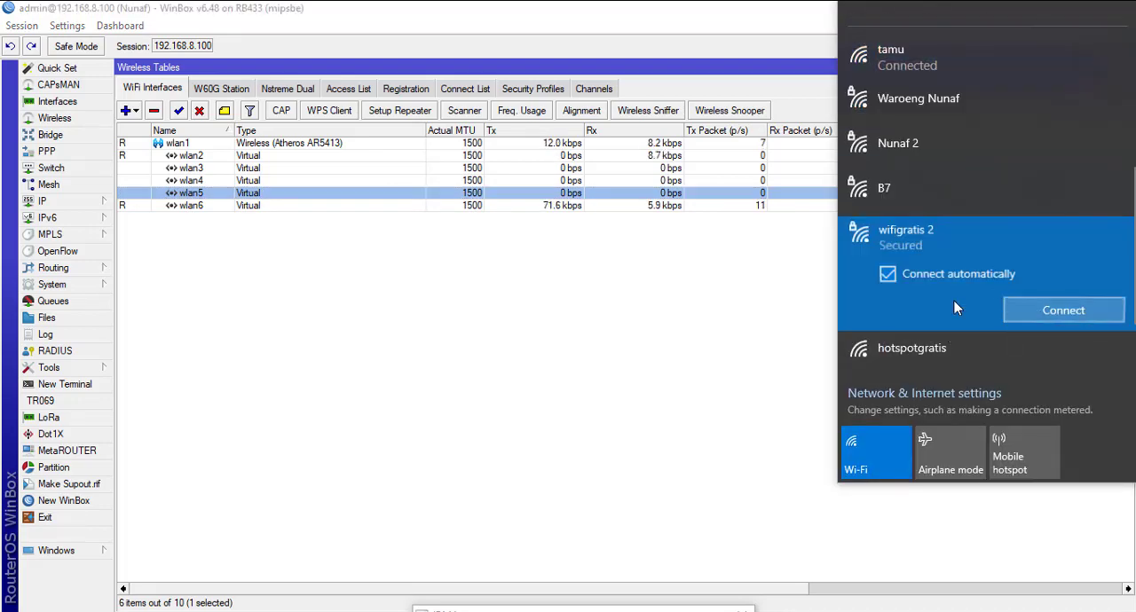
{"action": "left_click", "coordinate": [1020, 320]}
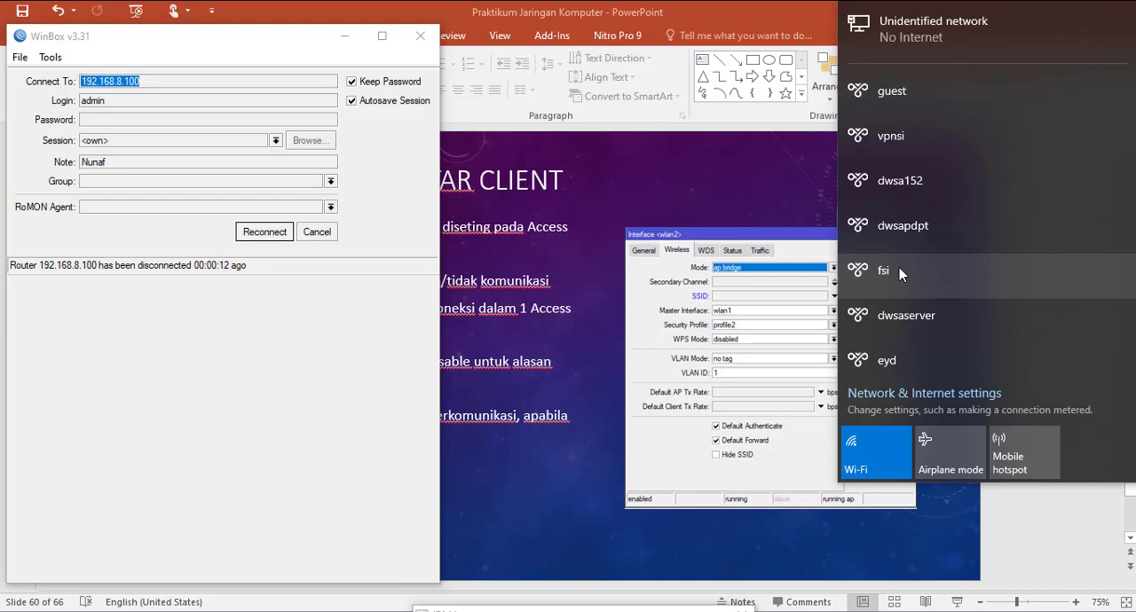
Step: Connect the computer's Wi-Fi to the open network "hotspotgratis"
{"action": "scroll", "coordinate": [977, 240], "scroll_direction": "down", "scroll_amount": 3}
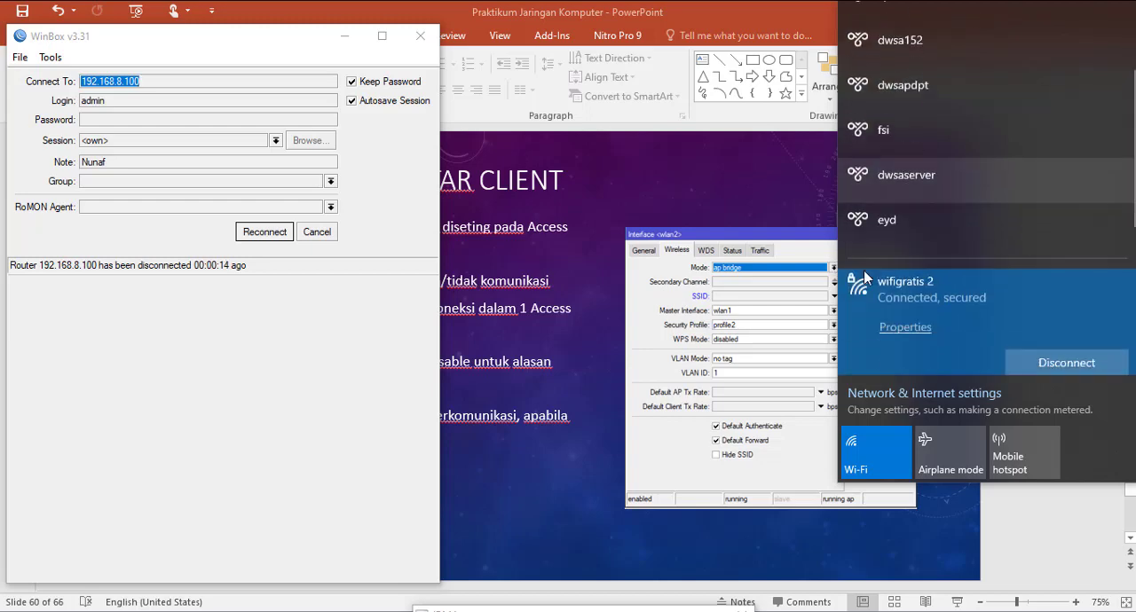
{"action": "scroll", "coordinate": [1027, 253], "scroll_direction": "down", "scroll_amount": 3}
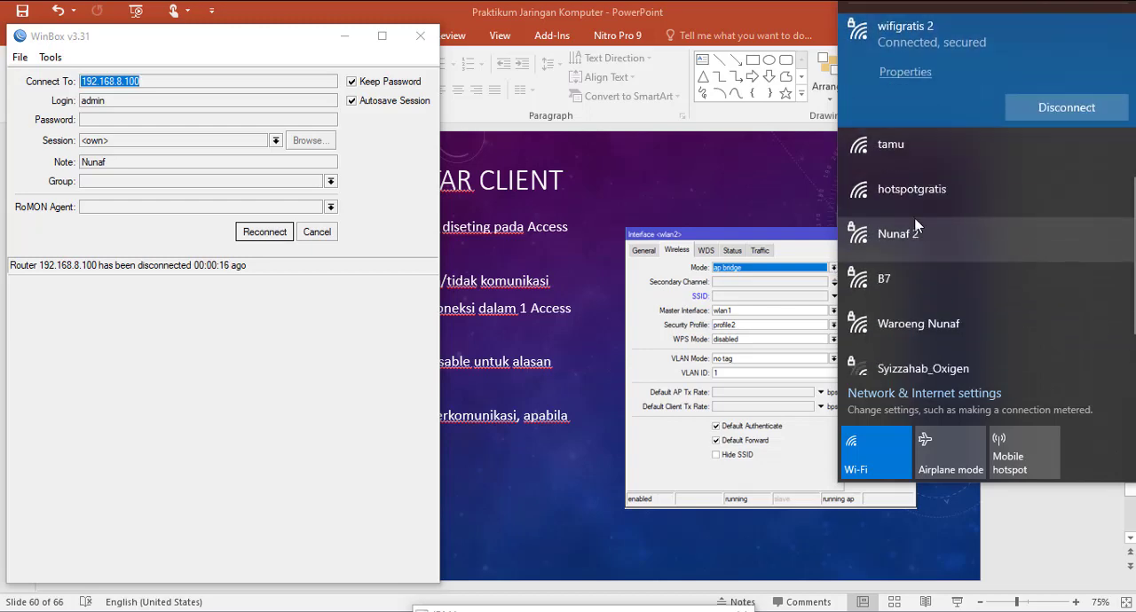
{"action": "left_click", "coordinate": [947, 190]}
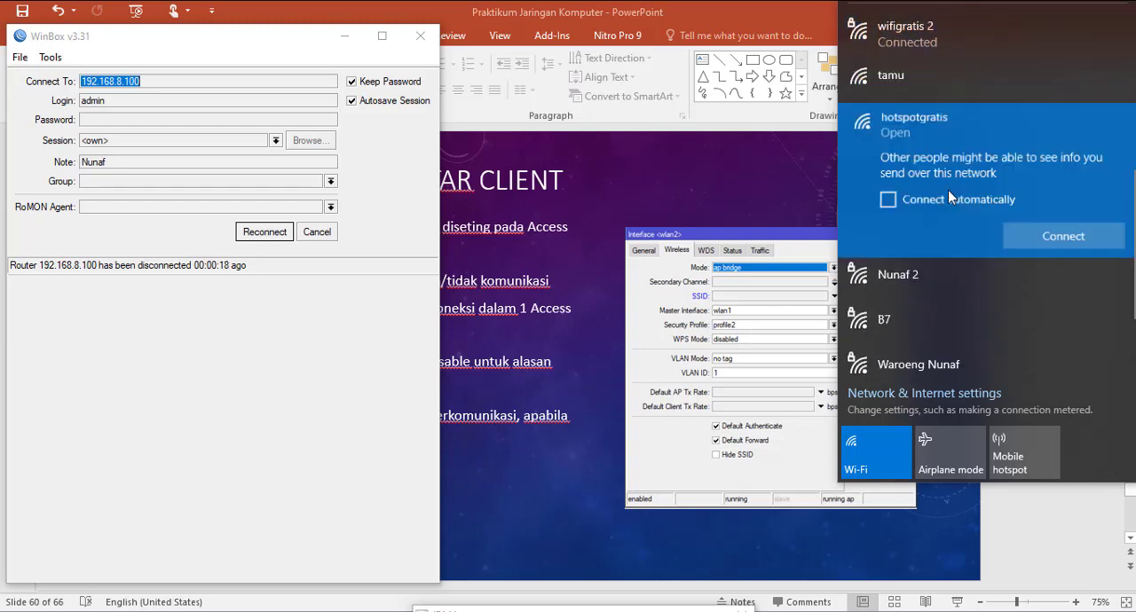
{"action": "left_click", "coordinate": [1071, 244]}
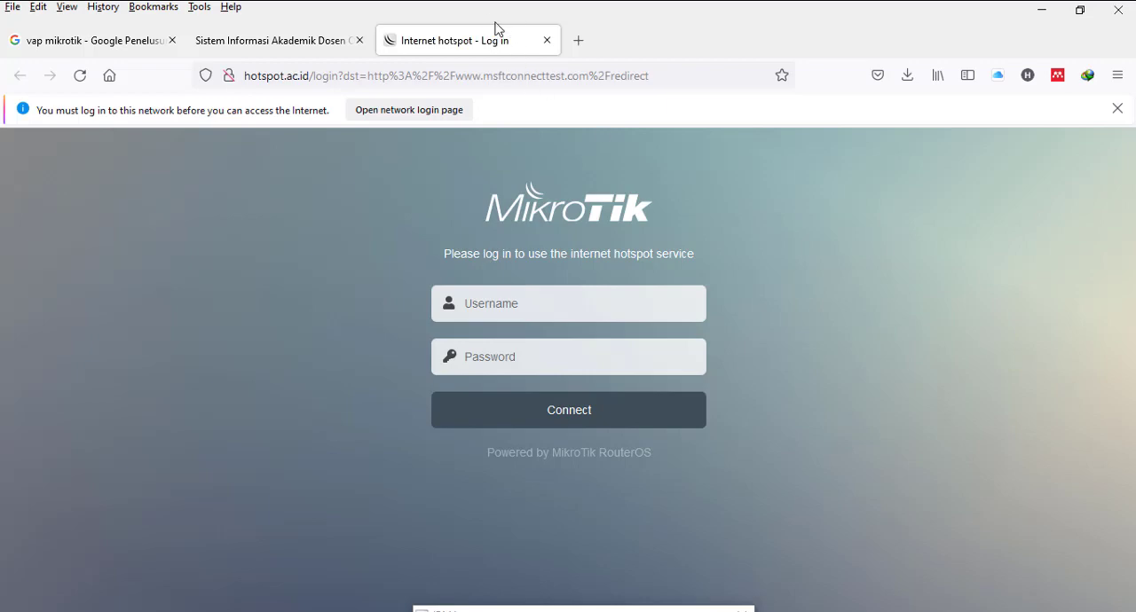
Step: Log in on the MikroTik hotspot page as "hotspot" with the account password, and decline saving the login in the browser
{"action": "left_click", "coordinate": [536, 306]}
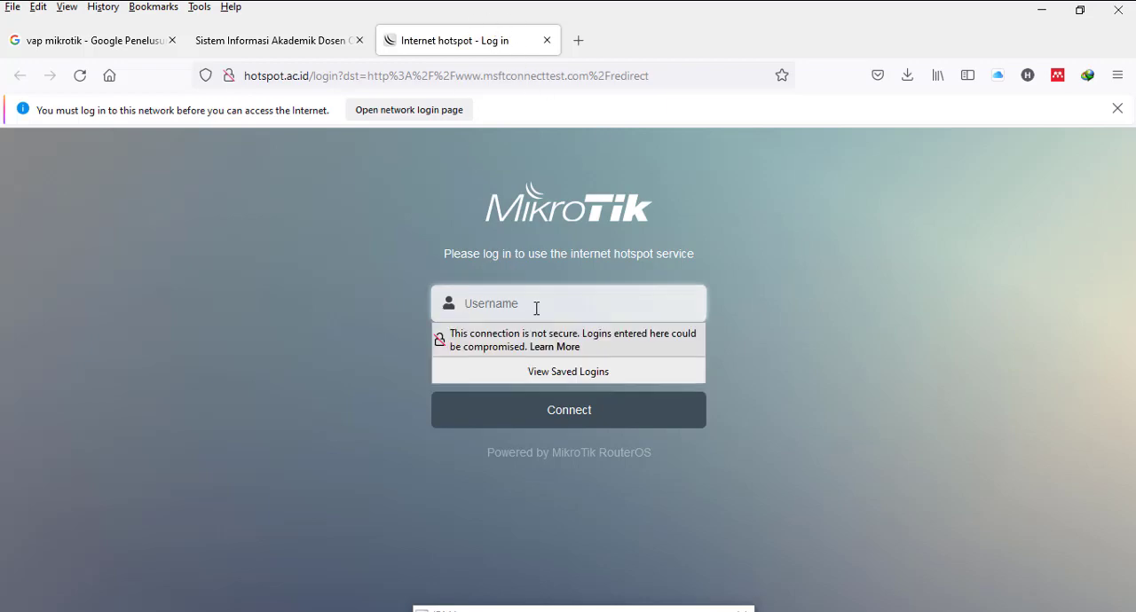
{"action": "type", "text": "hotspot"}
{"action": "key", "text": "Tab"}
{"action": "type", "text": "••••"}
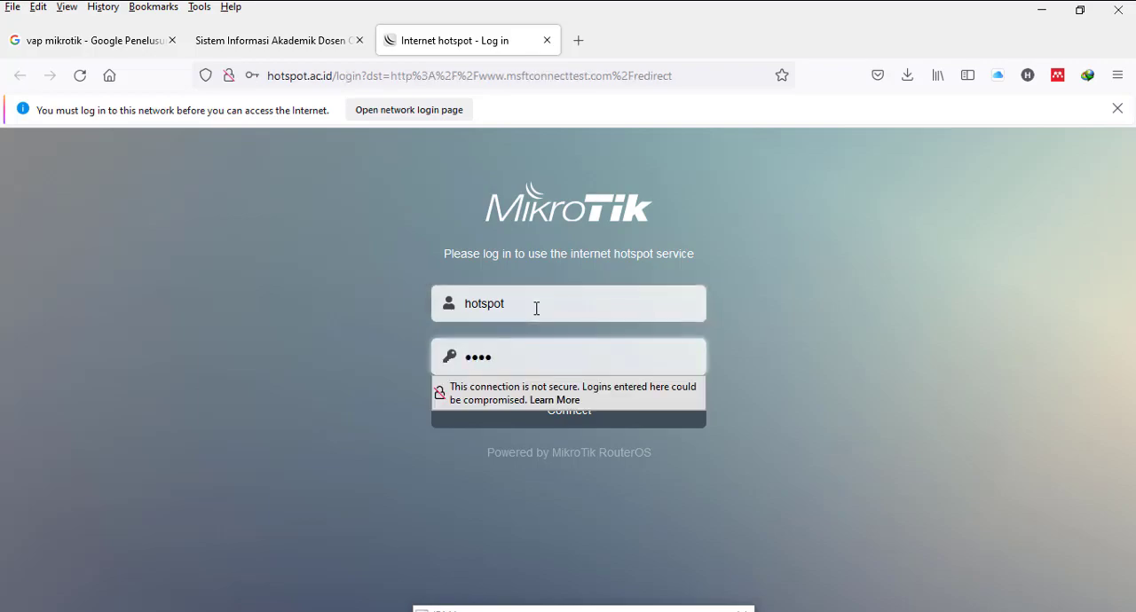
{"action": "type", "text": "••"}
{"action": "key", "text": "Return"}
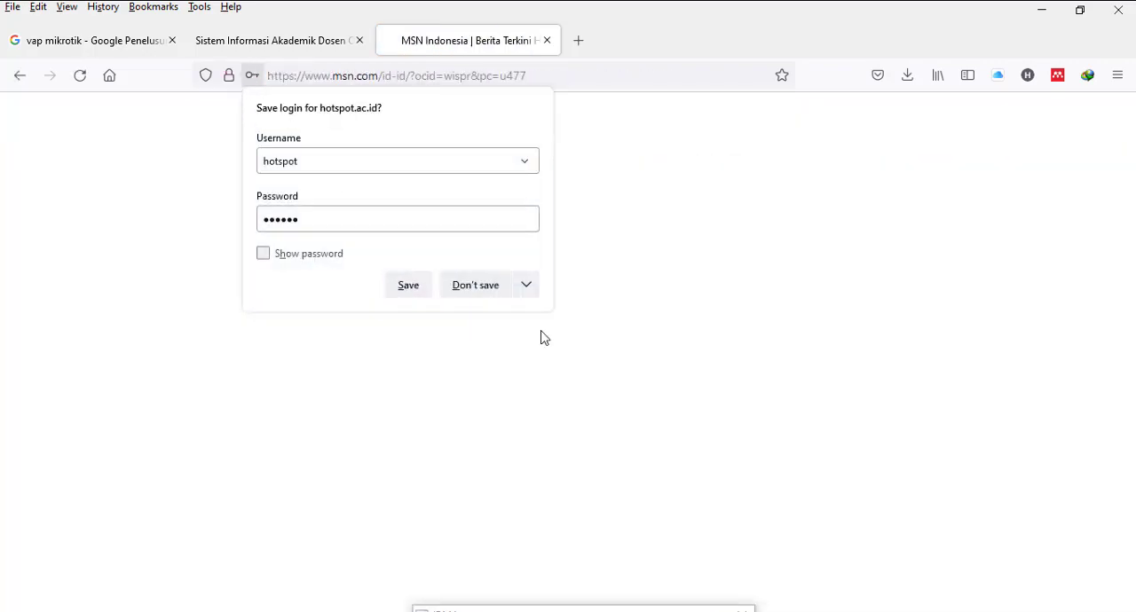
{"action": "left_click", "coordinate": [466, 285]}
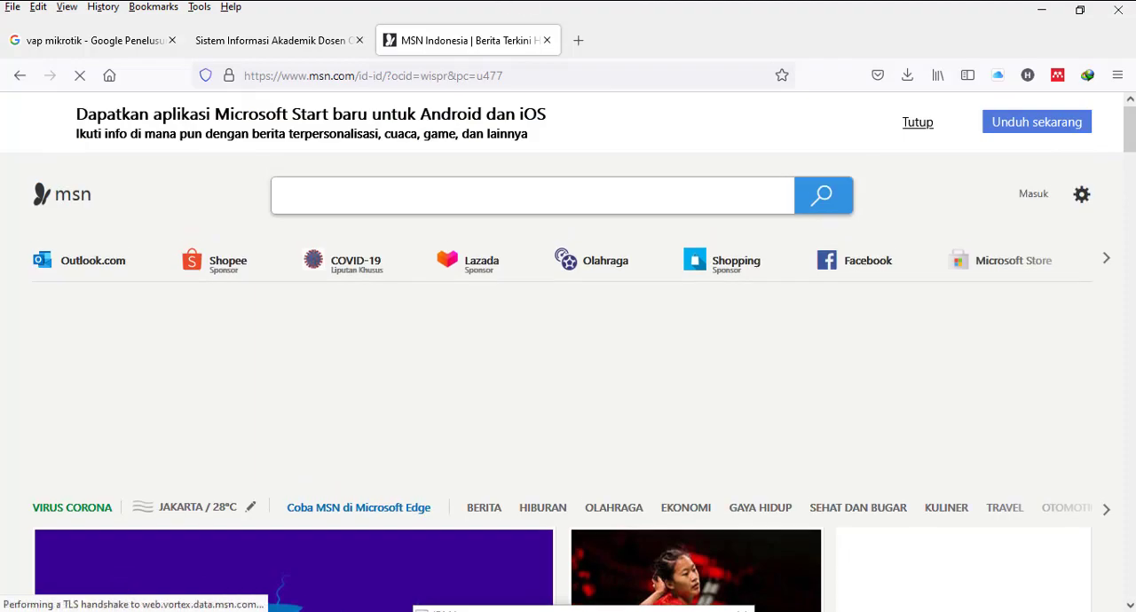
Step: Switch to WinBox, reconnect to the router at 192.168.8.100, and open the list of active hotspot users
{"action": "left_click", "coordinate": [634, 611]}
{"action": "left_click", "coordinate": [265, 232]}
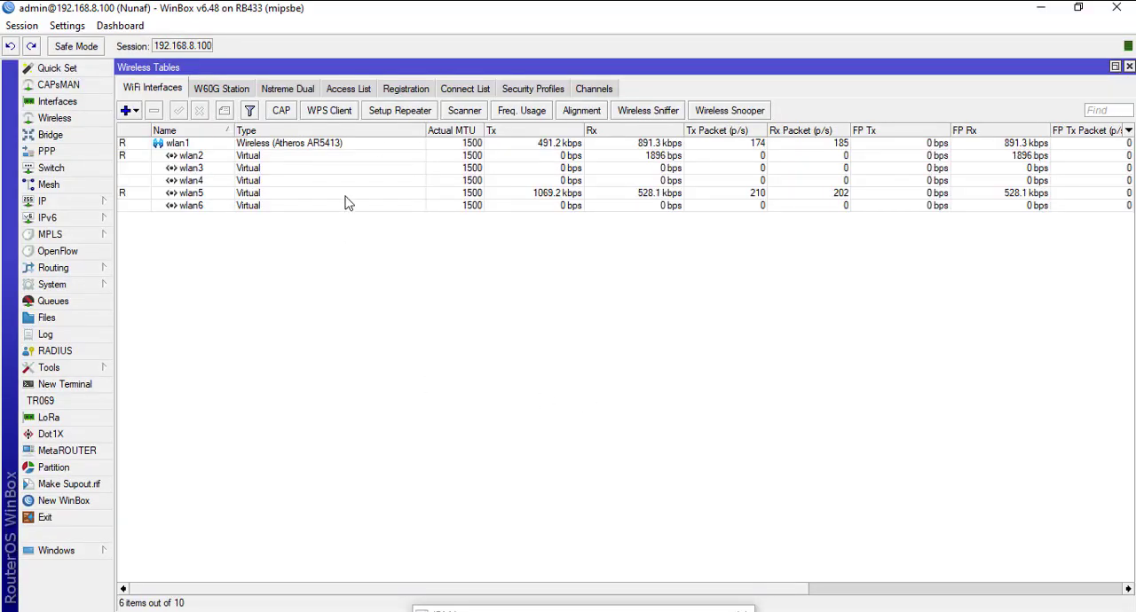
{"action": "left_click", "coordinate": [96, 202]}
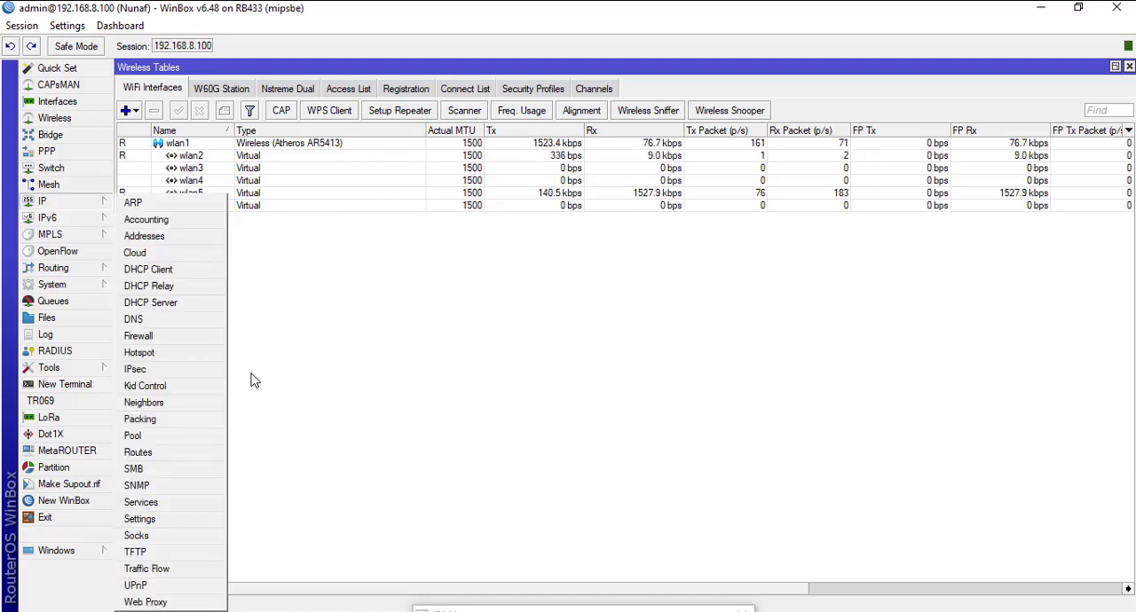
{"action": "left_click", "coordinate": [191, 367]}
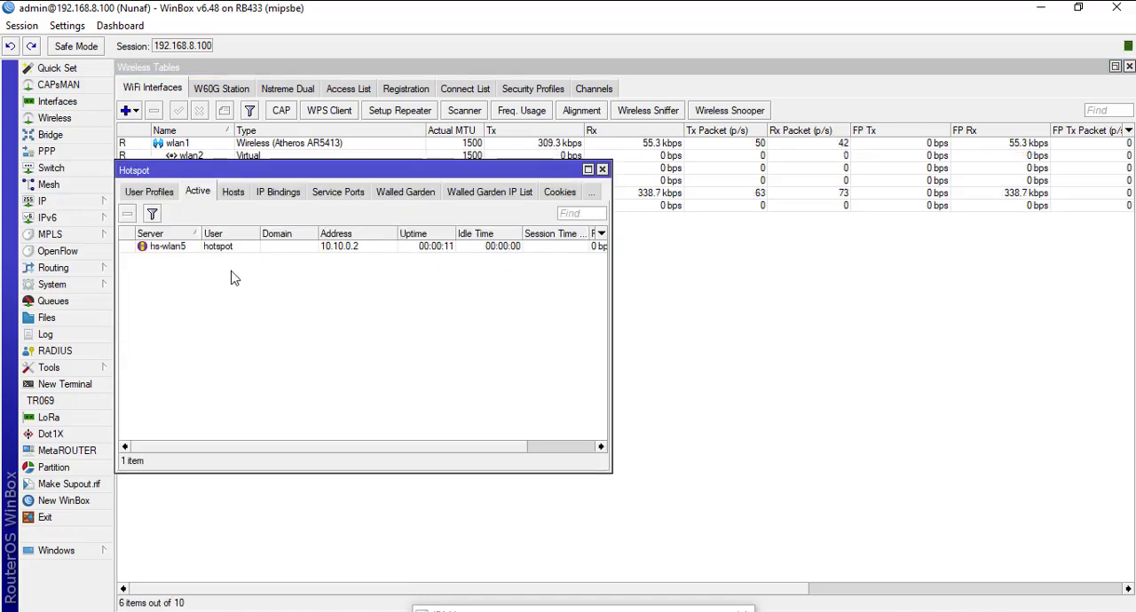
Step: Inspect the general details of the active hotspot user on server hs-wlan5 and close them
{"action": "double_click", "coordinate": [218, 250]}
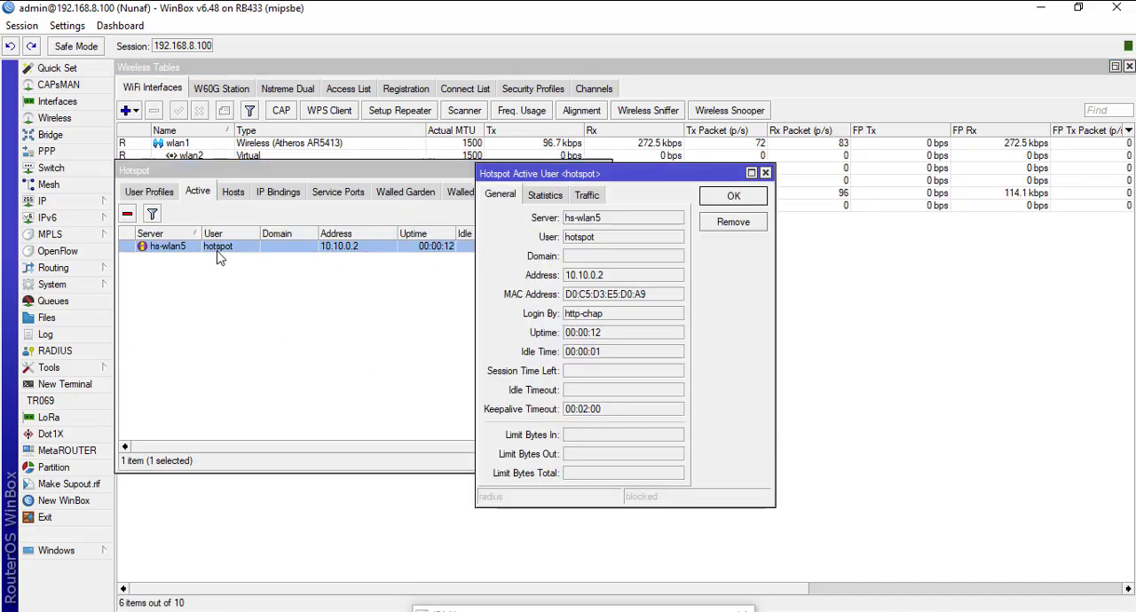
{"action": "left_click", "coordinate": [757, 355]}
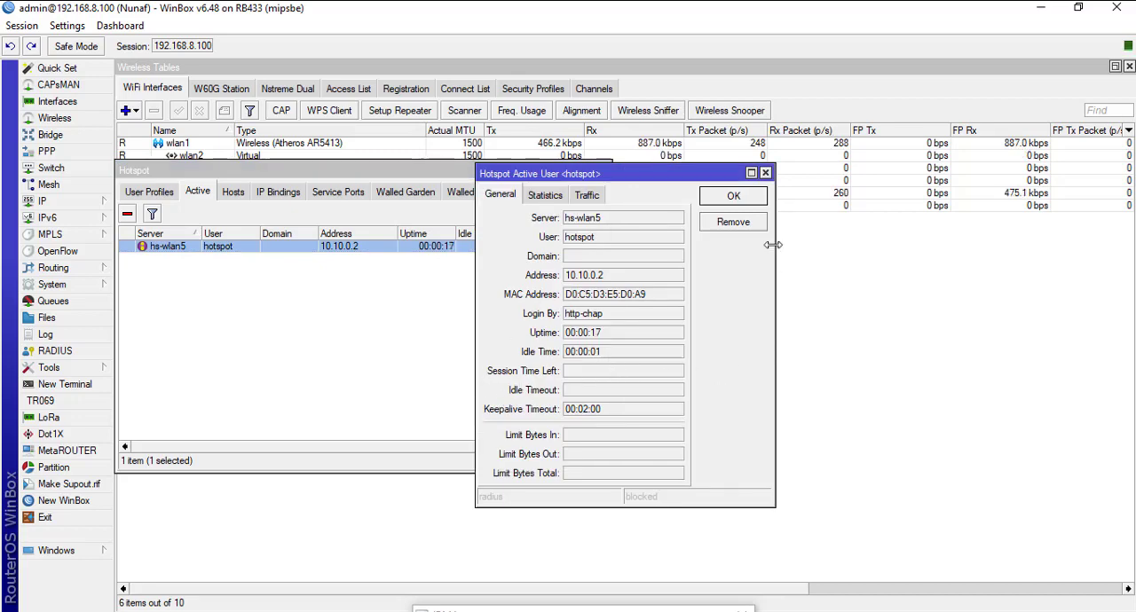
{"action": "left_click", "coordinate": [733, 197]}
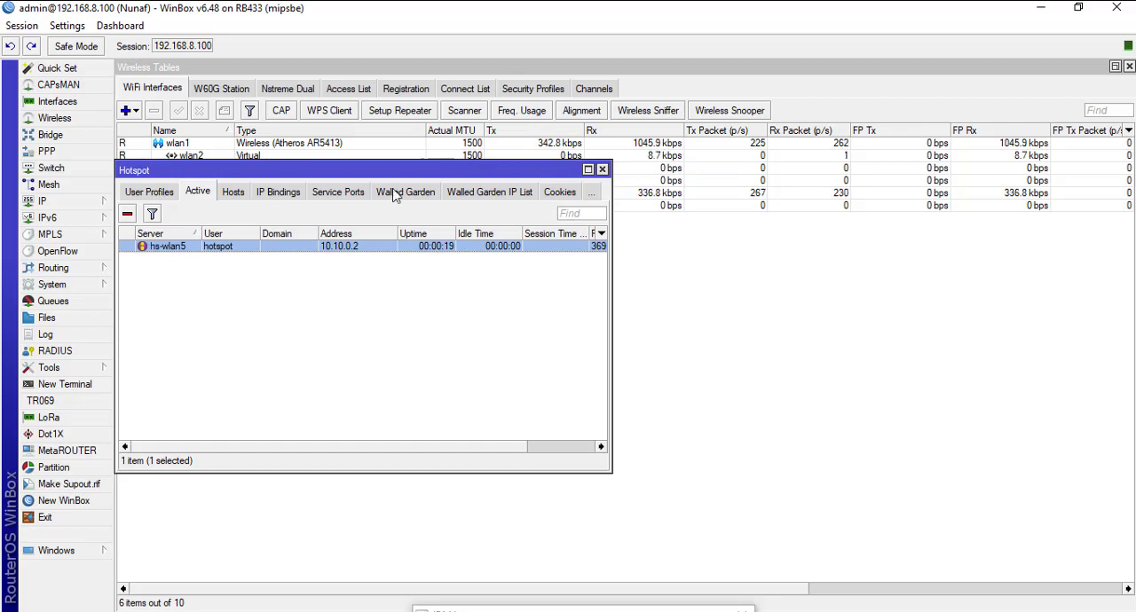
Step: Try enabling Session Timeout and setting Shared Users to 1 in the default hotspot user profile, and cancel the edit
{"action": "left_click", "coordinate": [149, 191]}
{"action": "double_click", "coordinate": [209, 246]}
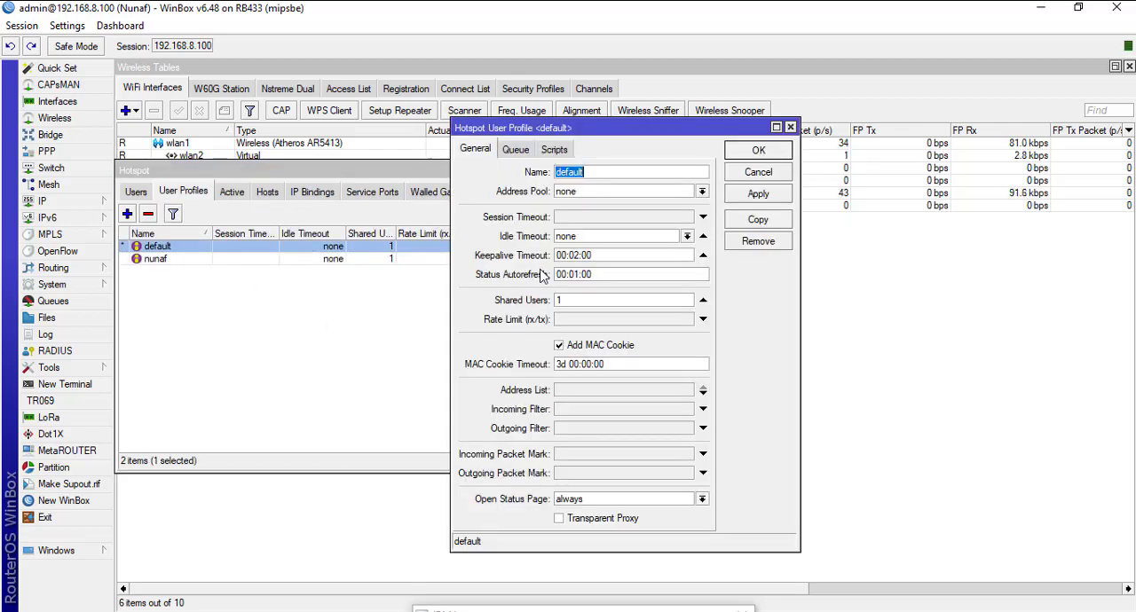
{"action": "left_click", "coordinate": [573, 218]}
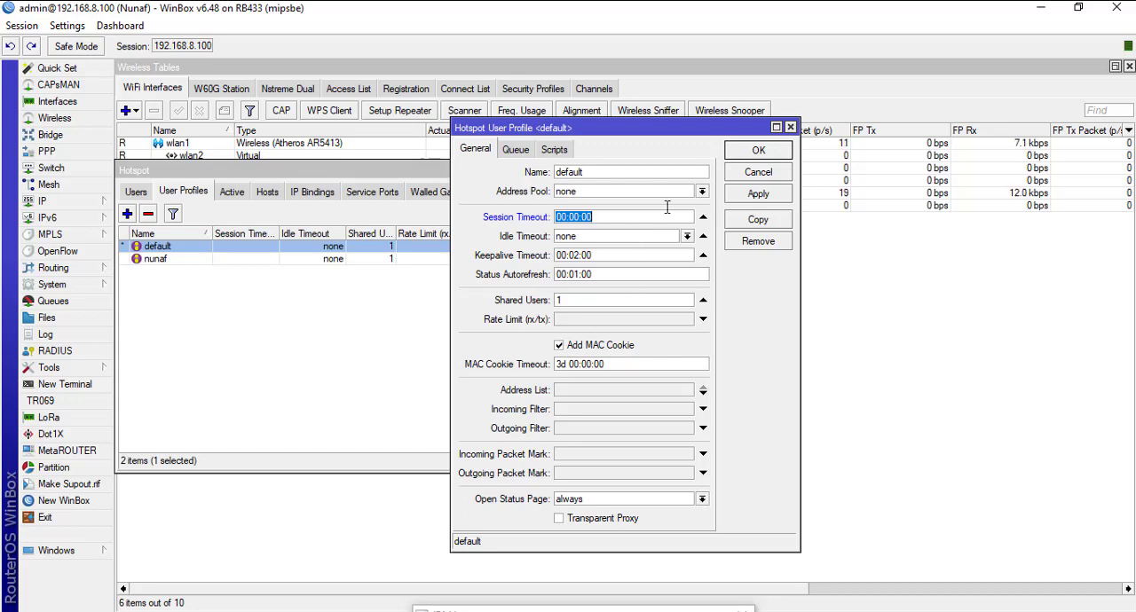
{"action": "left_click", "coordinate": [622, 301]}
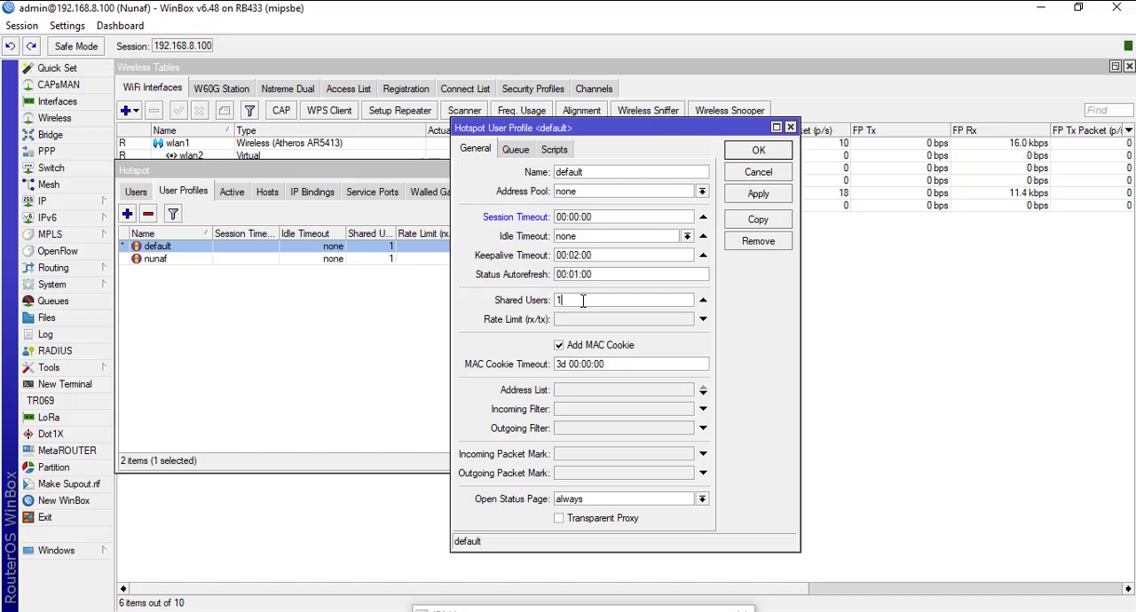
{"action": "left_click_drag", "start_coordinate": [583, 301], "coordinate": [543, 303]}
{"action": "type", "text": "1"}
{"action": "left_click", "coordinate": [767, 174]}
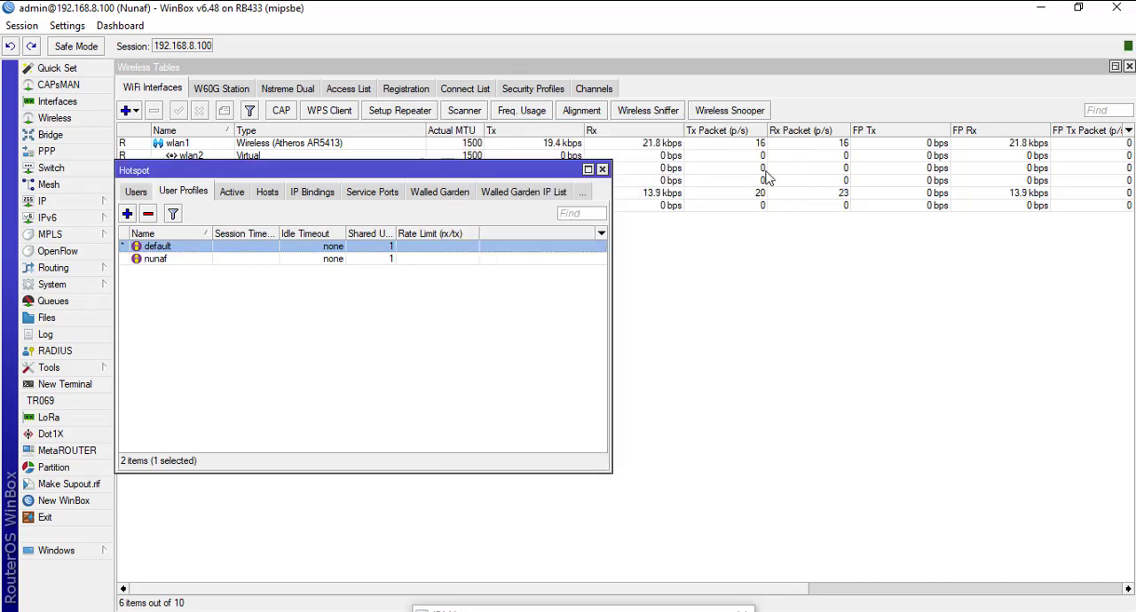